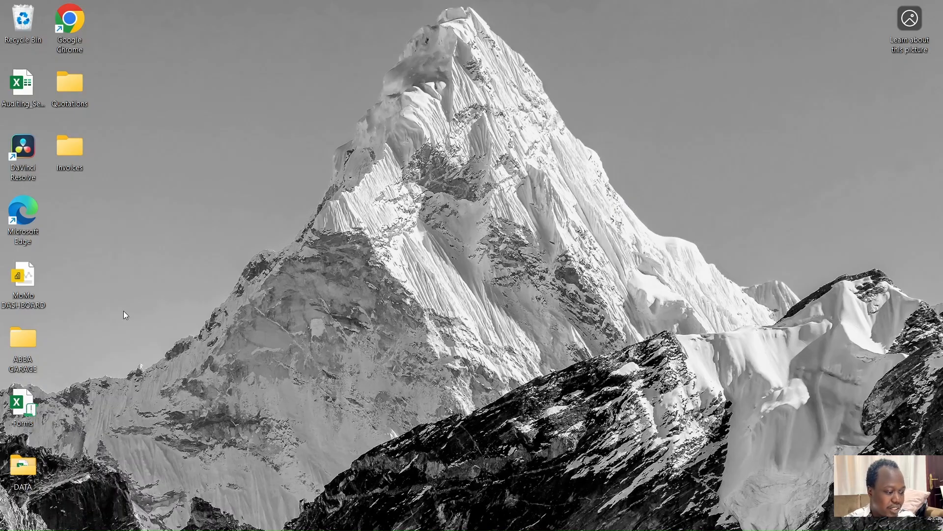
Open the CAMRY quotation workbook from the 01 JANUARY 2024 folder in ABBA GARAGE, view it, and return to the folder.
mouse_move(2, 334)
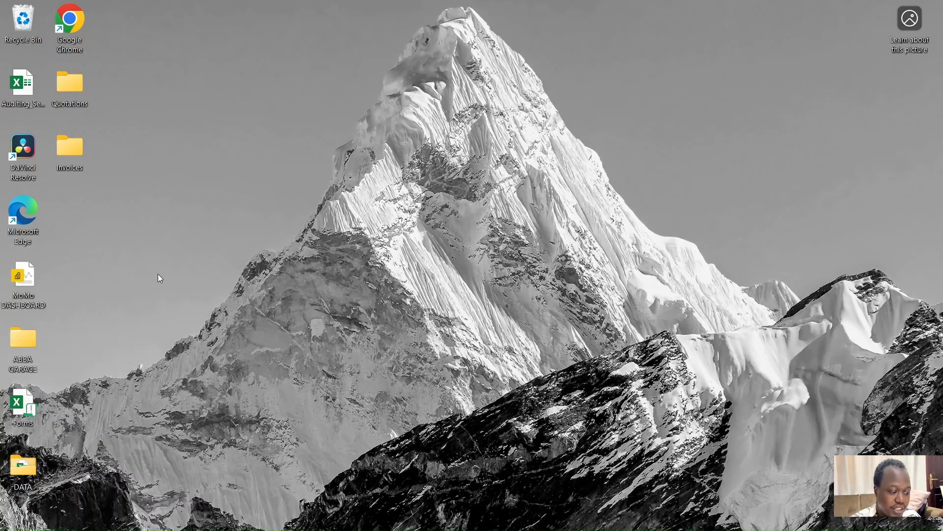
double_click(23, 352)
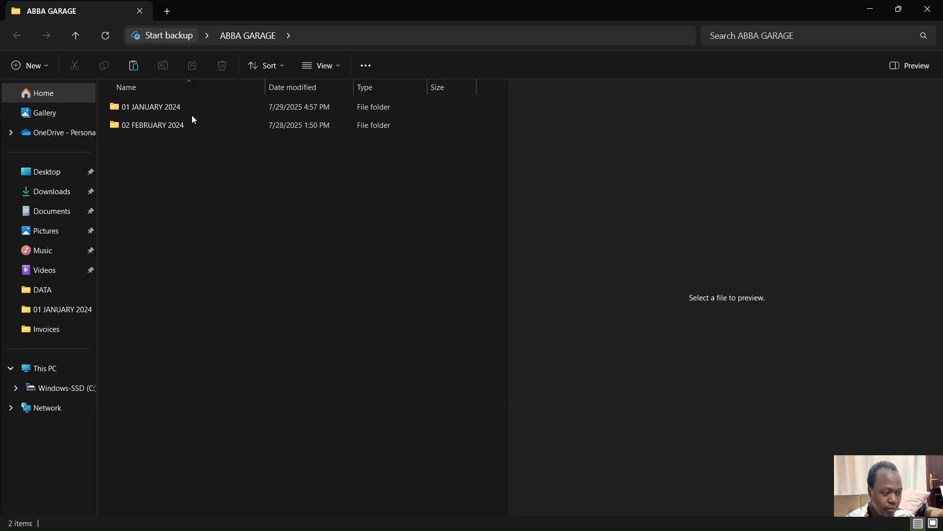
double_click(162, 114)
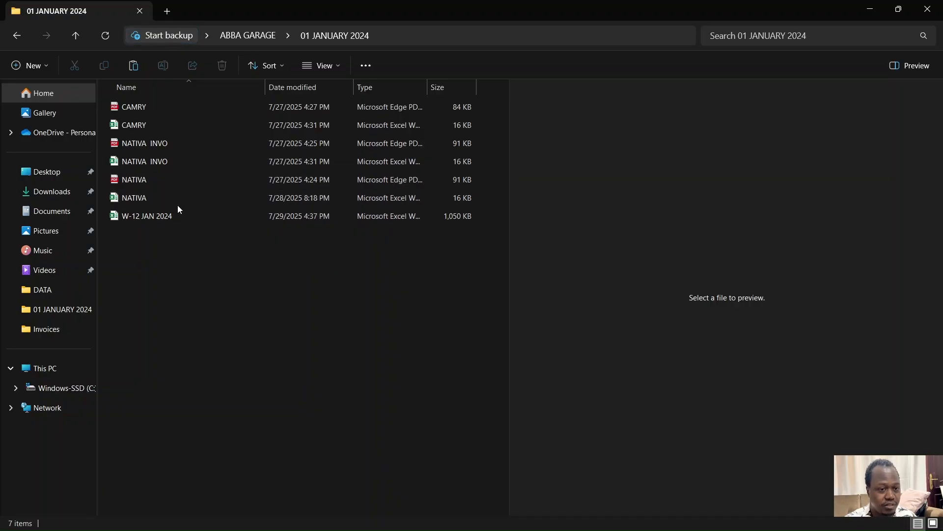
double_click(167, 123)
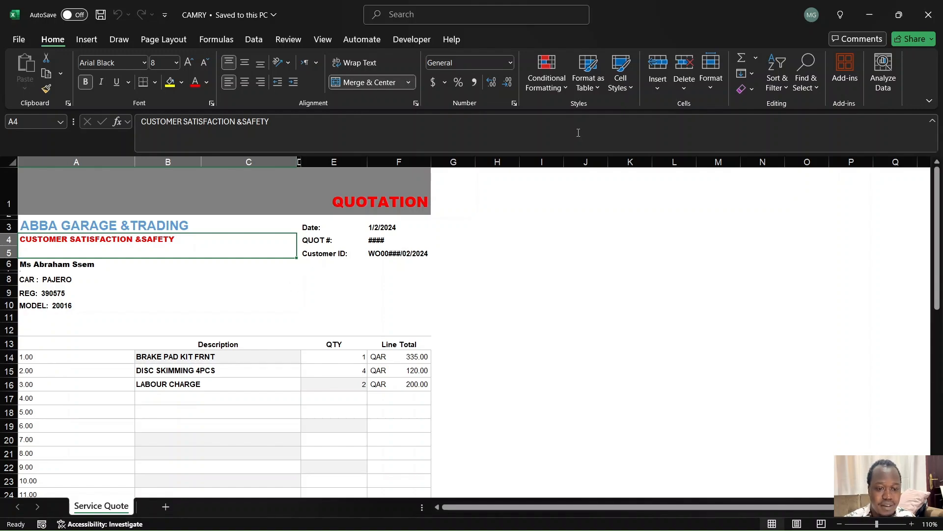
left_click(932, 15)
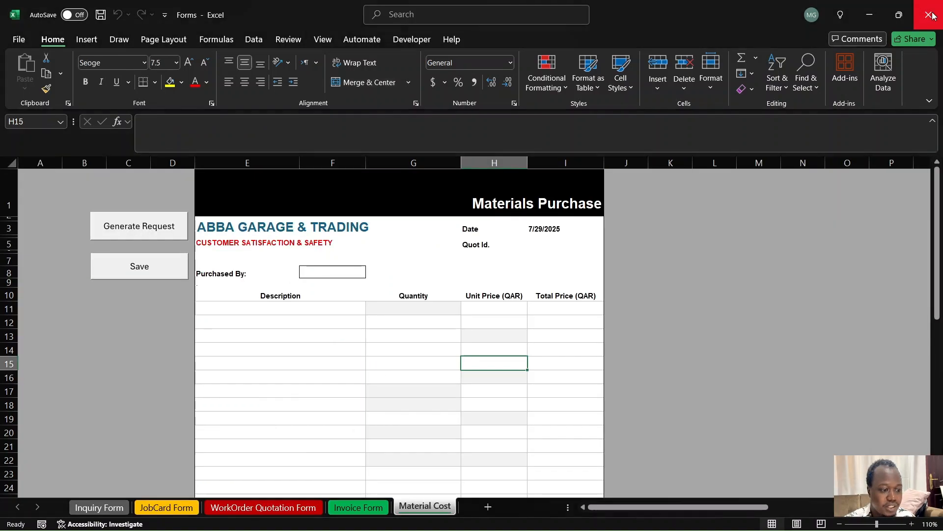
key("alt+Tab")
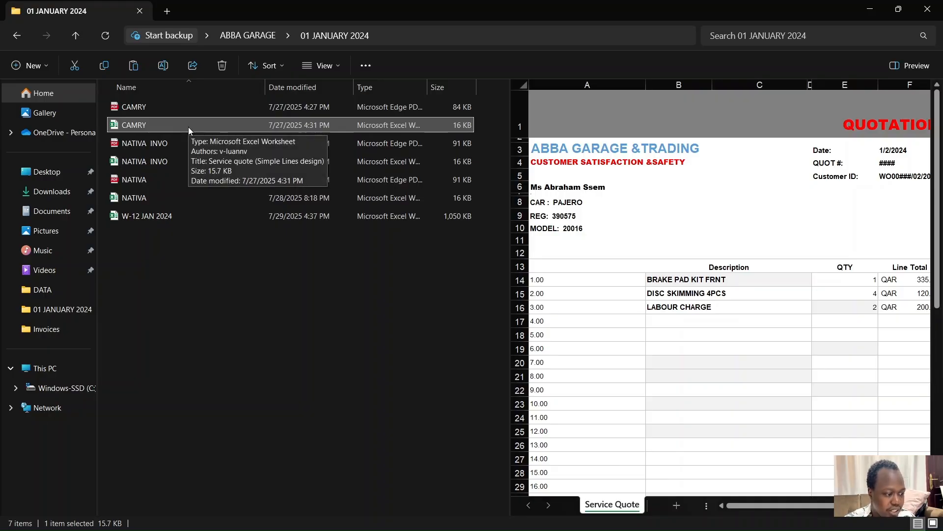
Open the NATIVA quotation workbook, check its car details line, close it and return to the folder.
double_click(148, 199)
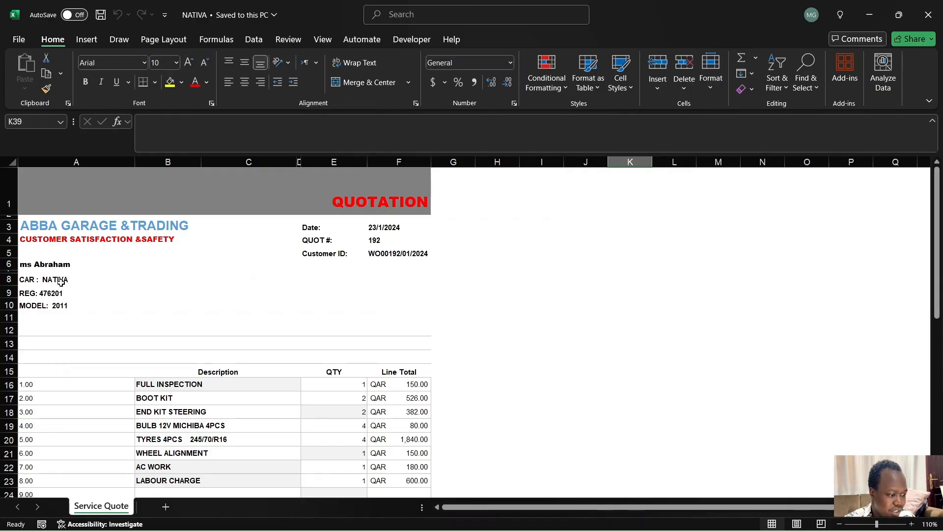
left_click(61, 281)
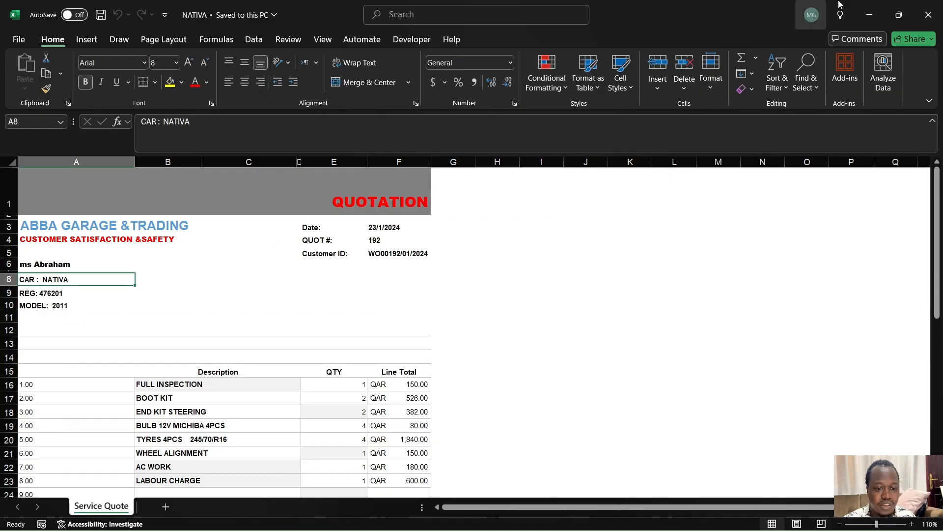
left_click(923, 6)
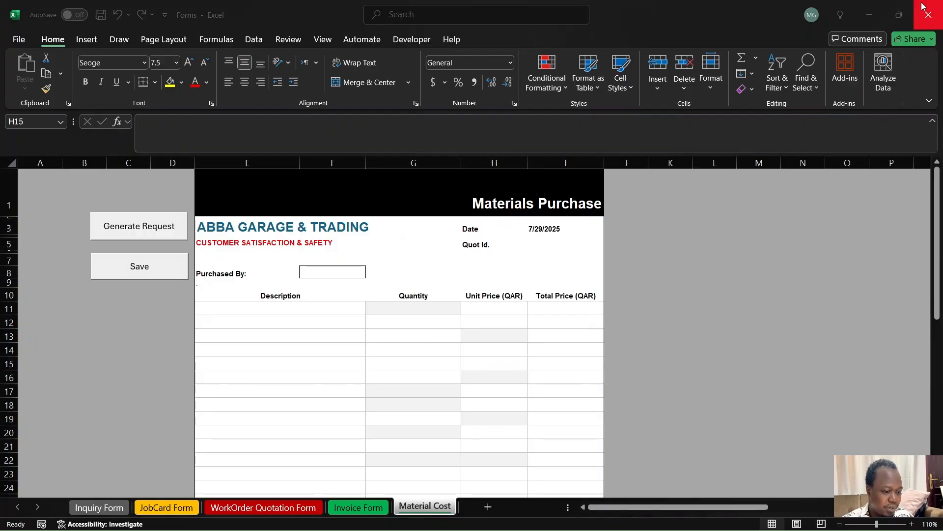
key("alt+Tab")
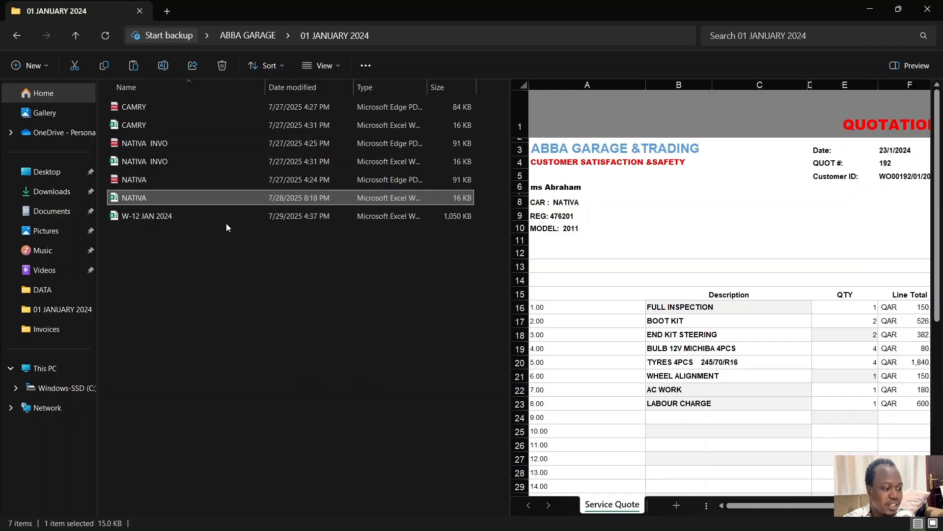
Preview the NATIVA quotation PDF and the matching NATIVA INVO cash invoice PDF in the folder.
mouse_move(205, 166)
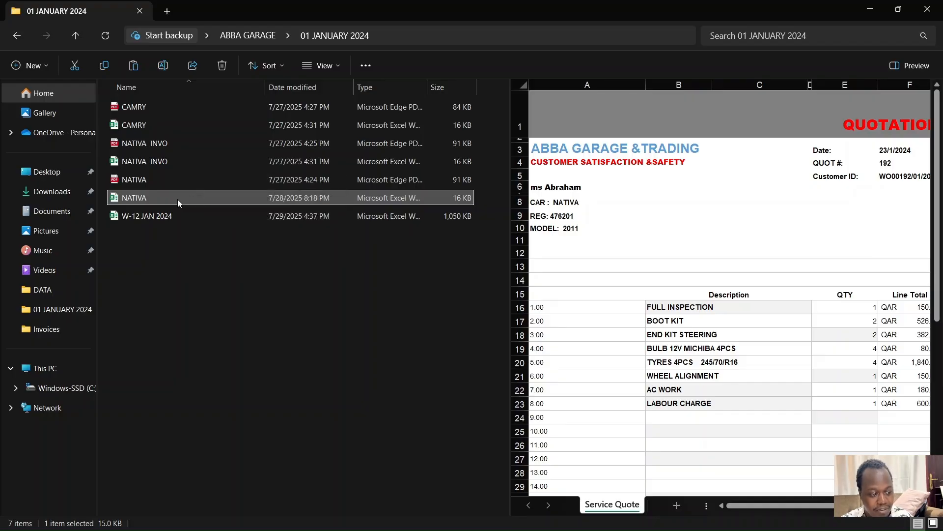
mouse_move(178, 199)
left_click(164, 182)
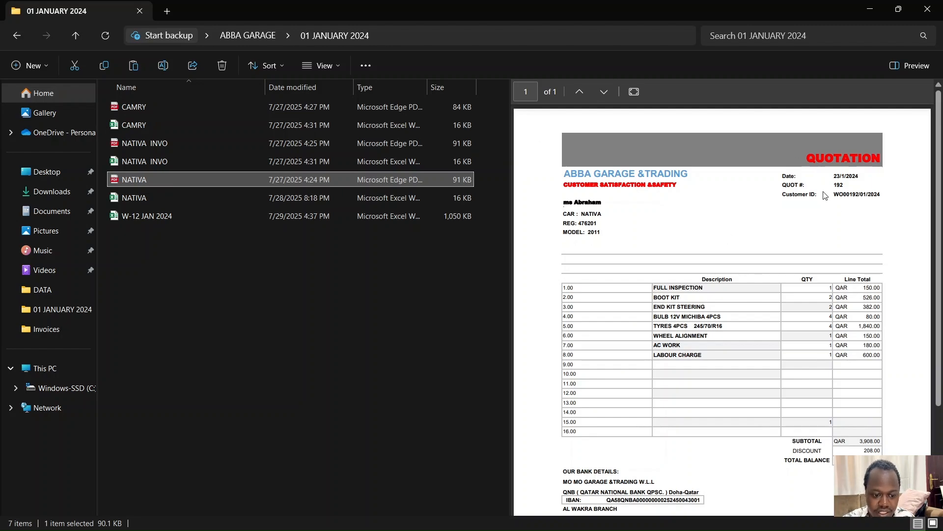
left_click(171, 142)
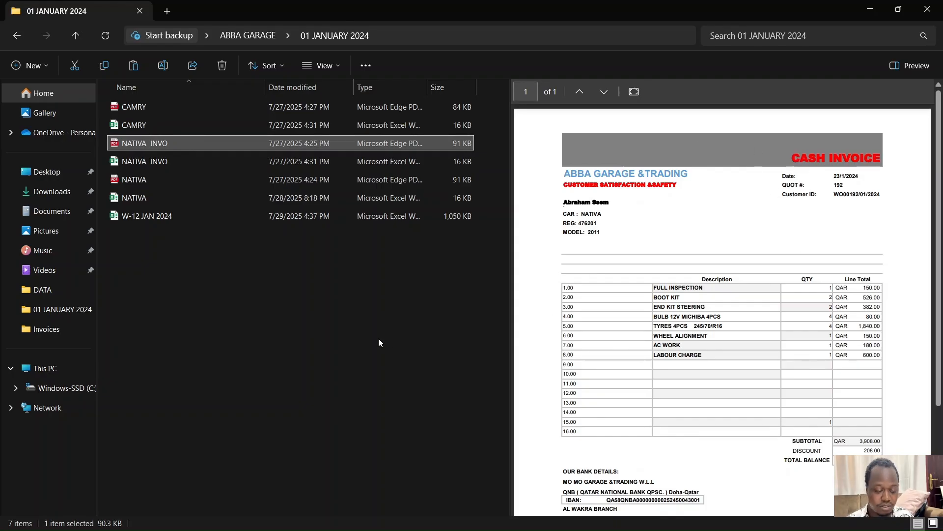
Open the W-12 JAN 2024 workbook and look through the WO-151, QUO-WO-151 and INV-WO-151 sheets.
double_click(219, 211)
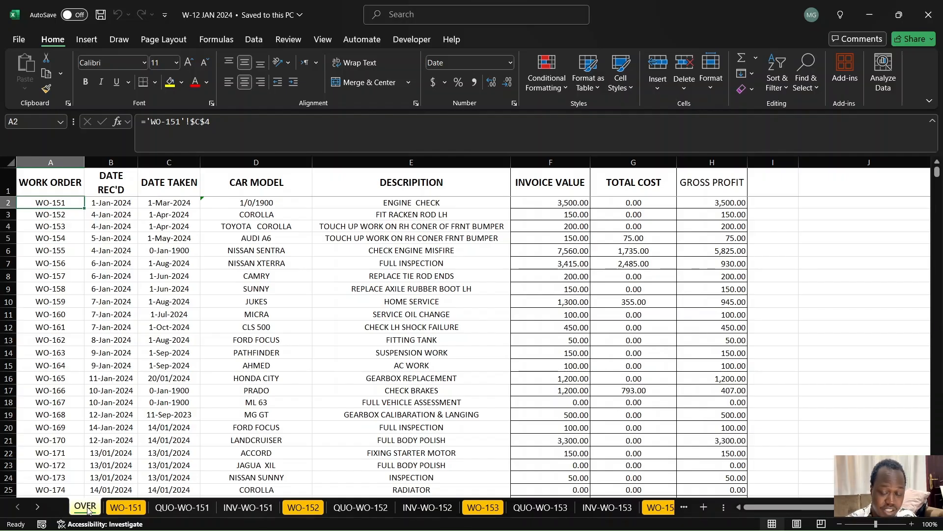
left_click(126, 511)
left_click(166, 510)
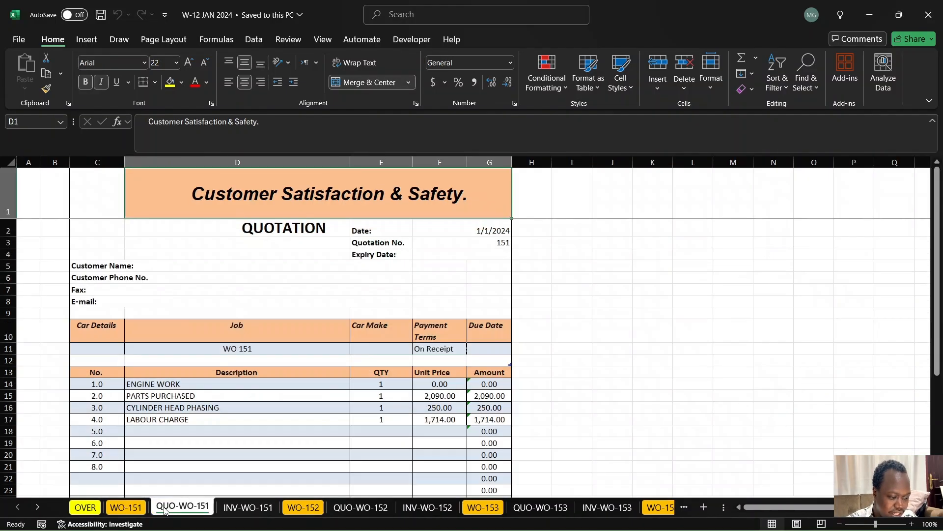
left_click(240, 511)
Review the WO-151 work order sheet from its customer and car fields down through the job description rows.
left_click(126, 511)
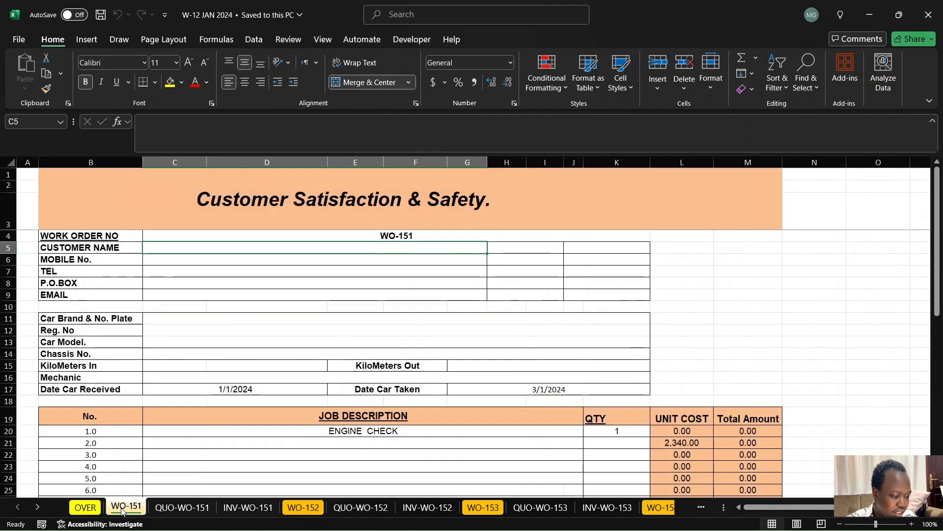
left_click_drag(236, 235, 213, 391)
left_click_drag(221, 433, 255, 425)
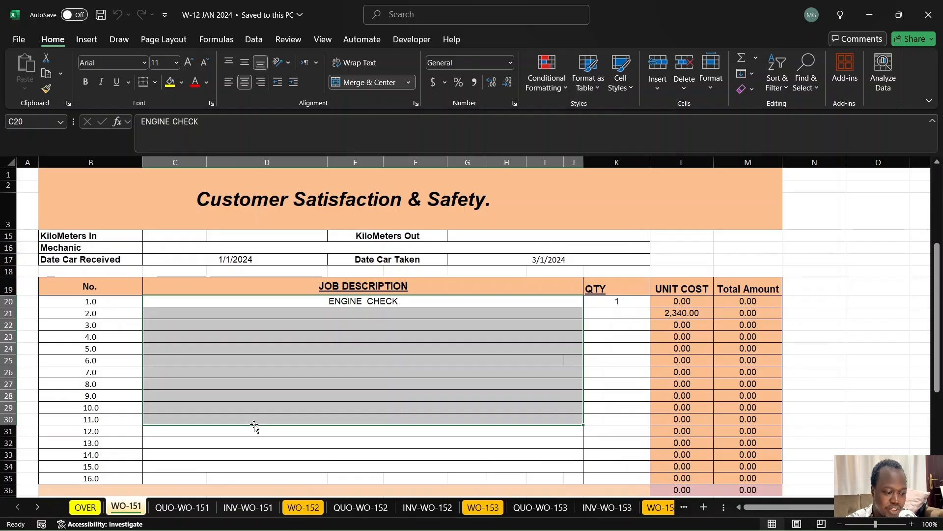
Examine the line items on the QUO-WO-151 quotation, including the engine work, parts purchased and labour charge entries and their unit prices.
left_click(192, 508)
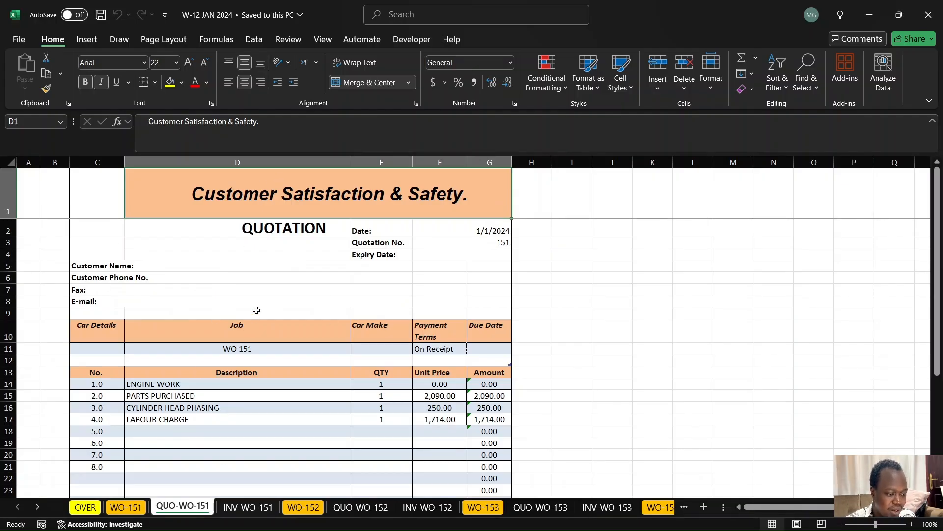
left_click(235, 389)
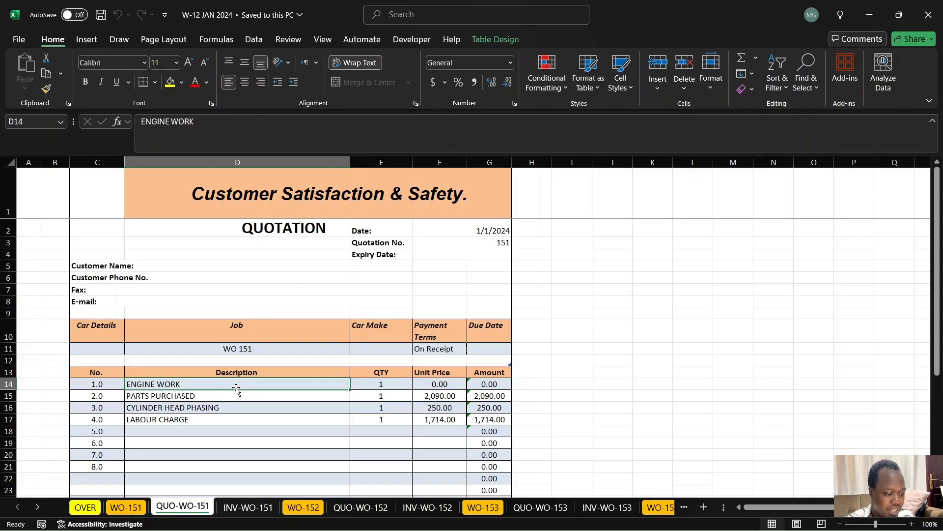
left_click(217, 396)
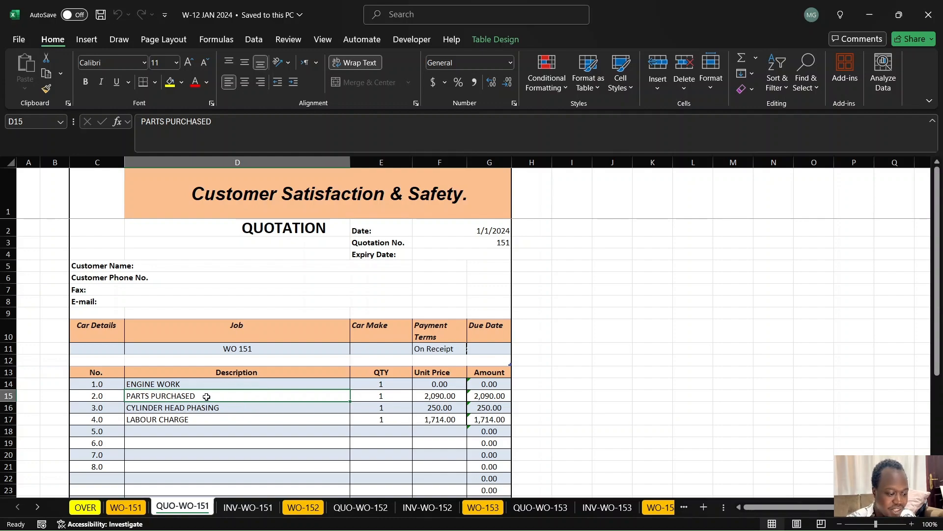
left_click(439, 396)
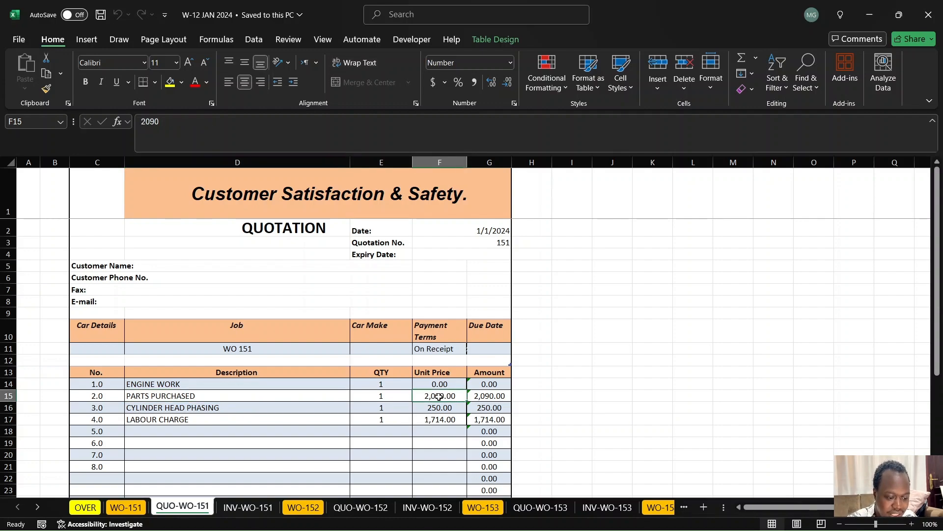
left_click(254, 418)
left_click(430, 420)
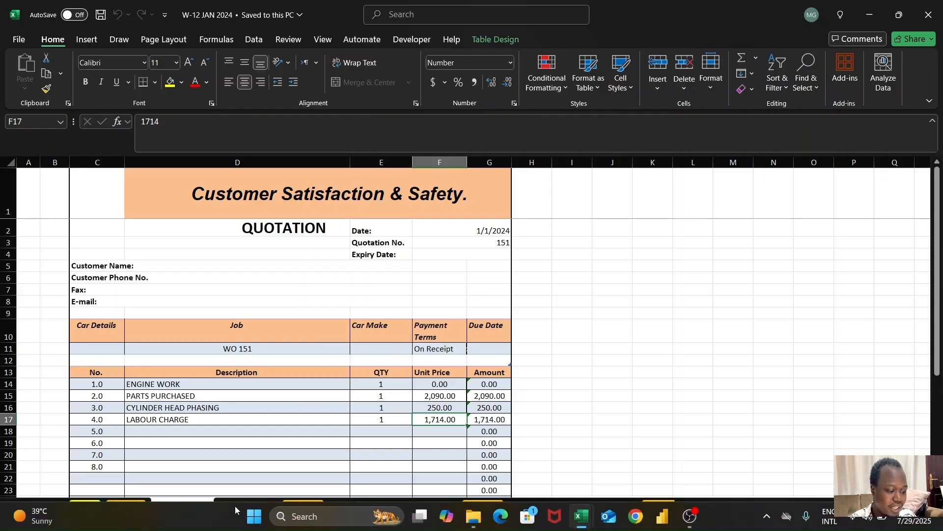
View the INV-WO-151 invoice and review the WO-151 work order up to its header.
left_click(251, 506)
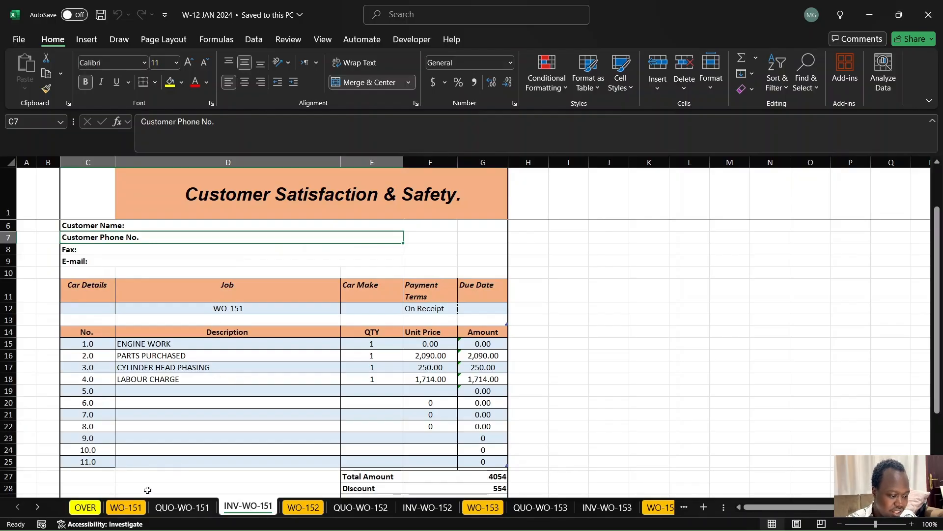
left_click(126, 507)
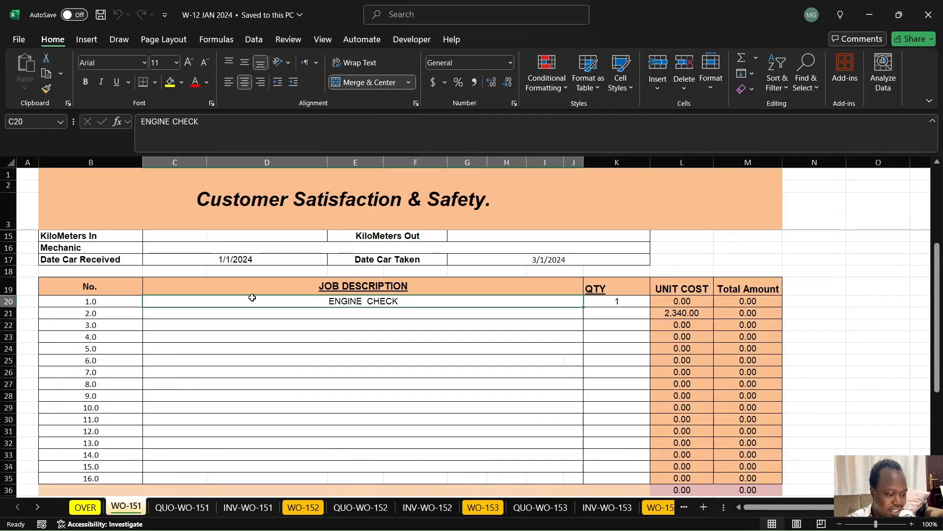
key("Up")
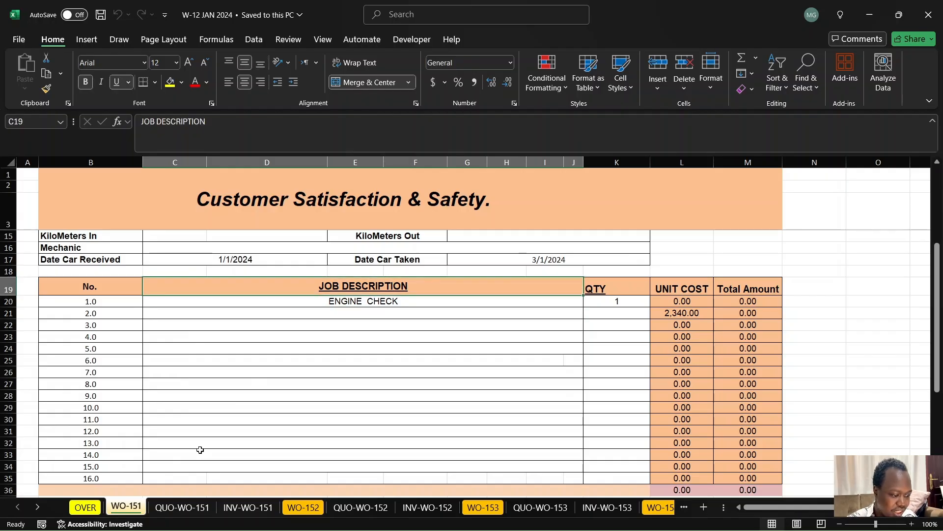
key("Up")
key("Up")
key("Up")
key("Up")
key("Up")
key("Up")
key("Up")
key("Up")
key("Up")
key("Up")
key("Up")
key("Up")
key("Up")
key("Up")
key("Up")
key("Up")
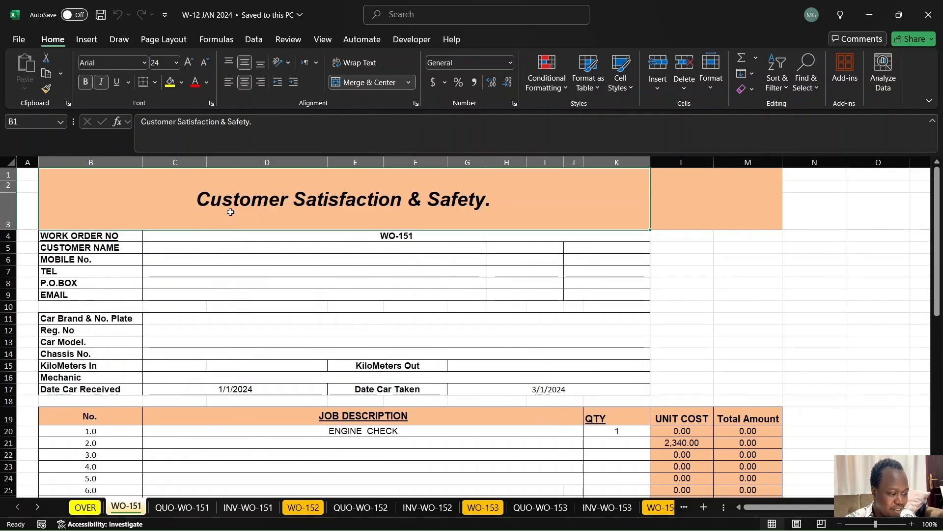
Add the customer's name after the Customer Name label on the QUO-WO-151 quotation.
left_click(182, 506)
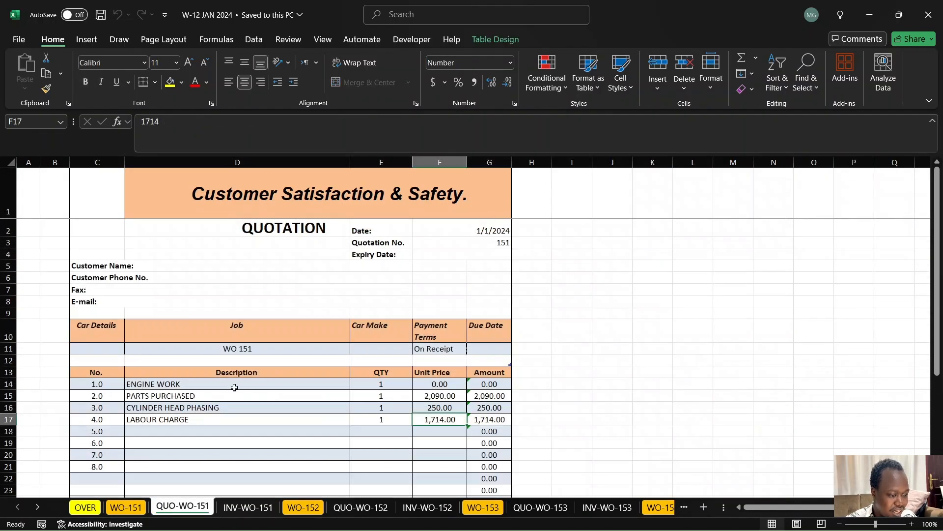
left_click(203, 266)
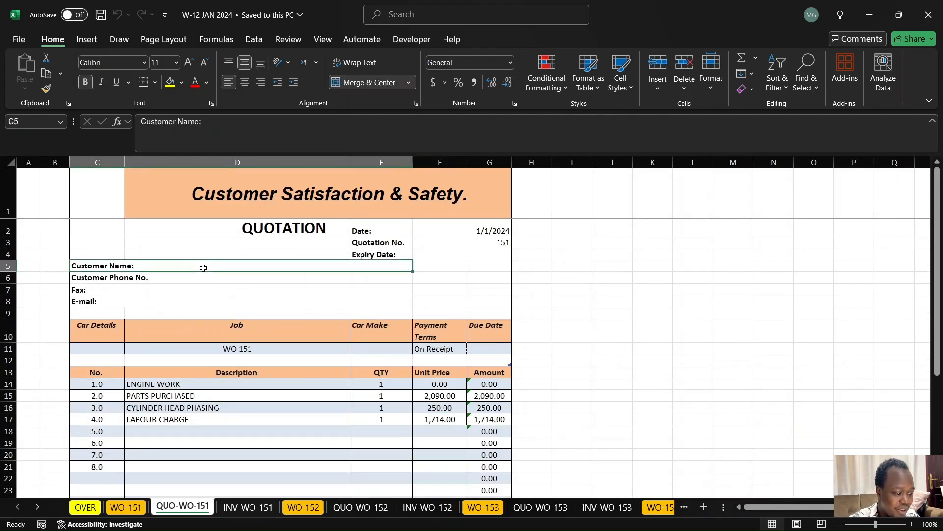
key("BackSpace")
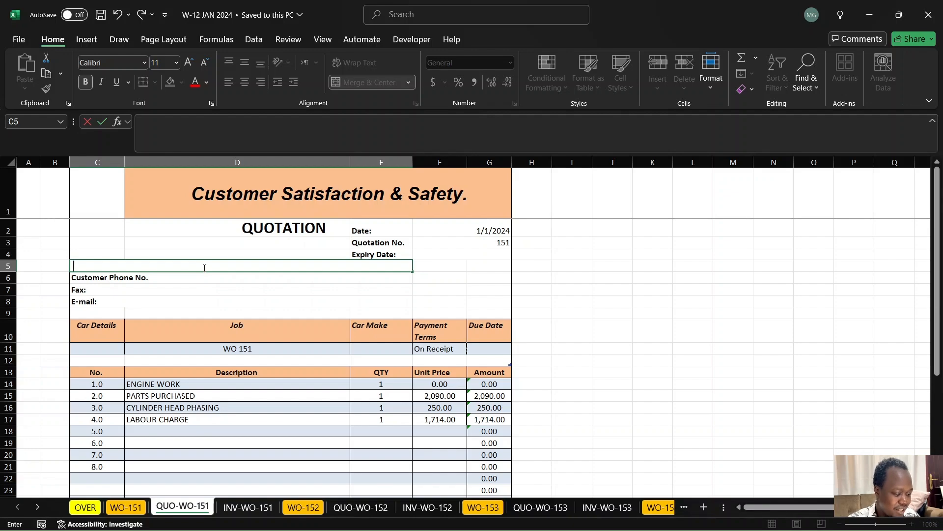
key("ctrl+z")
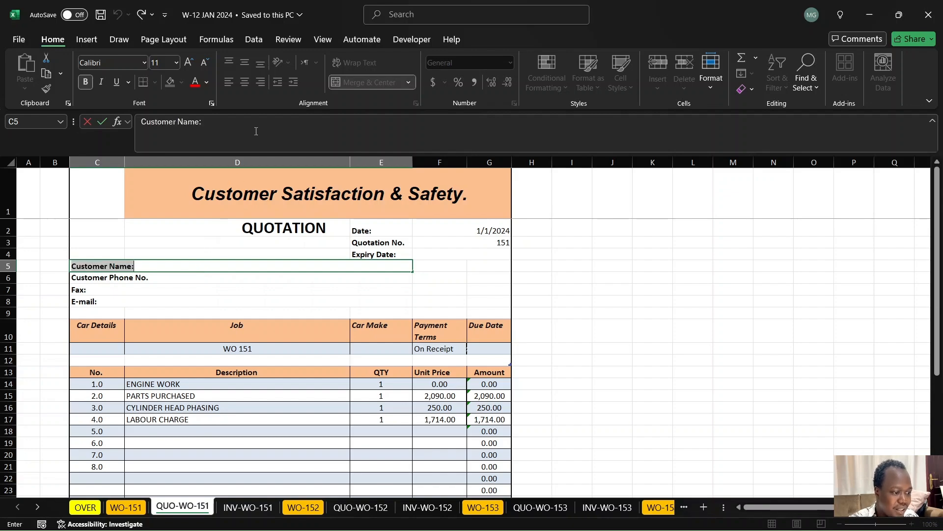
left_click(255, 131)
type("abraham")
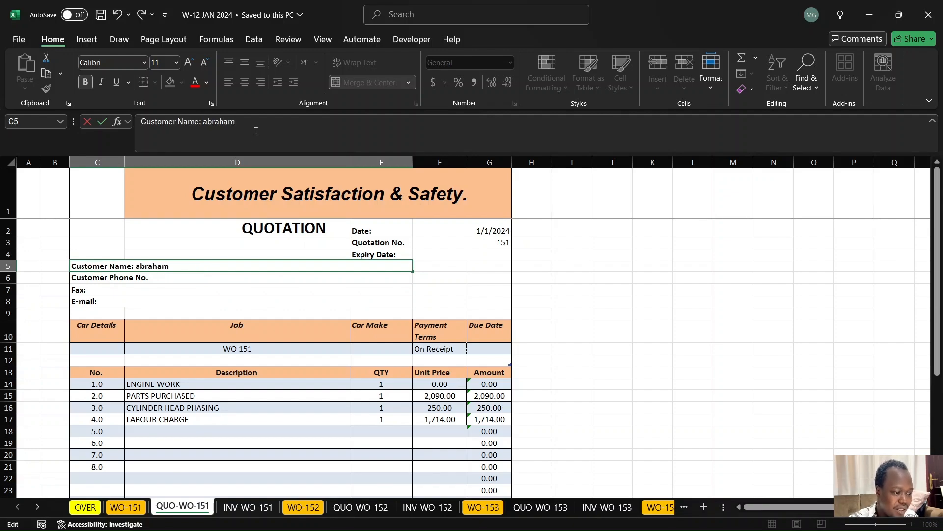
left_click(242, 275)
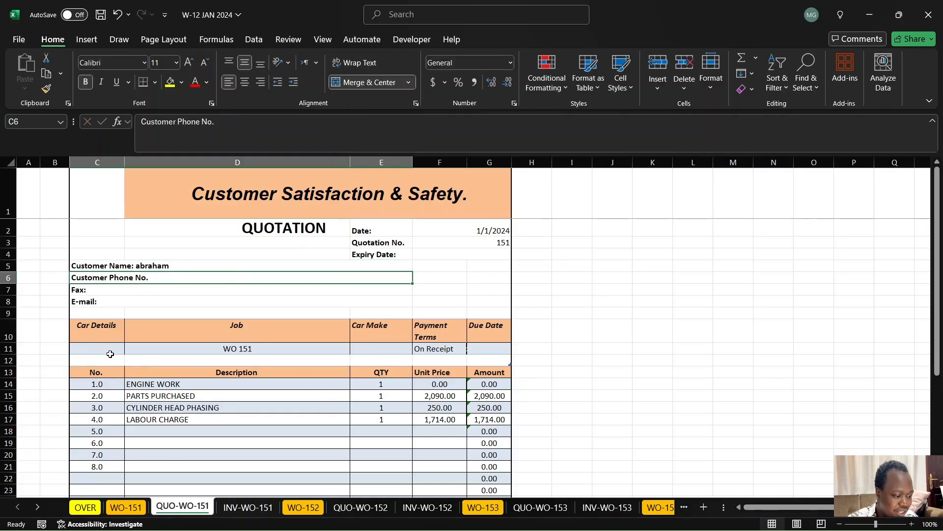
Add the customer's name after the Customer Name label on the INV-WO-151 invoice.
left_click_drag(111, 352, 111, 360)
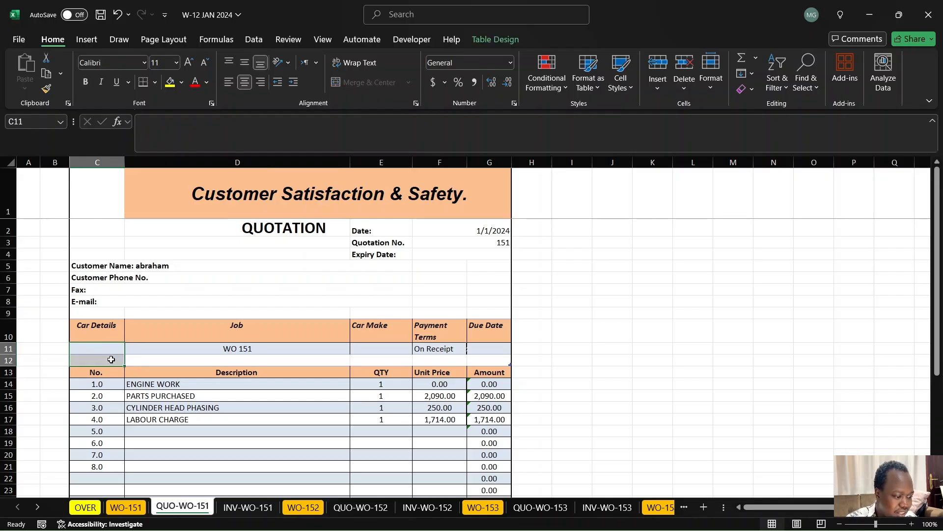
left_click(243, 511)
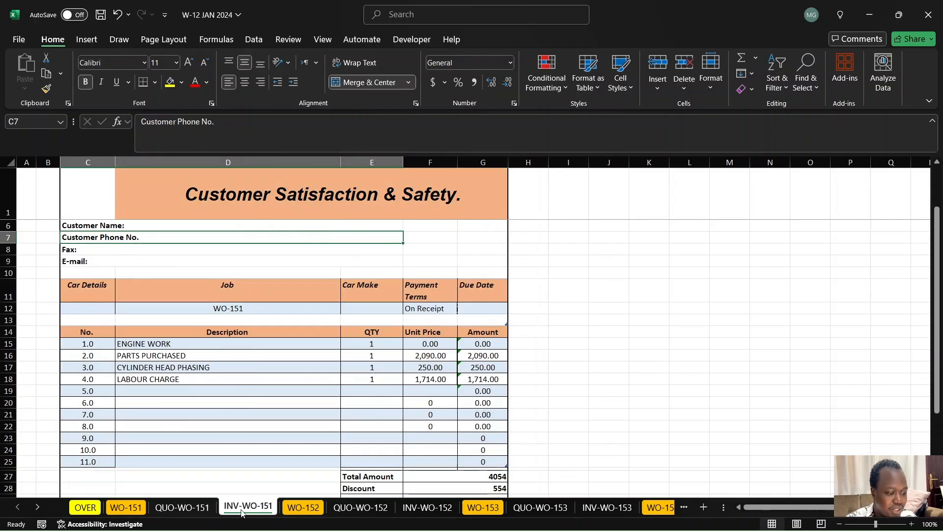
left_click(166, 227)
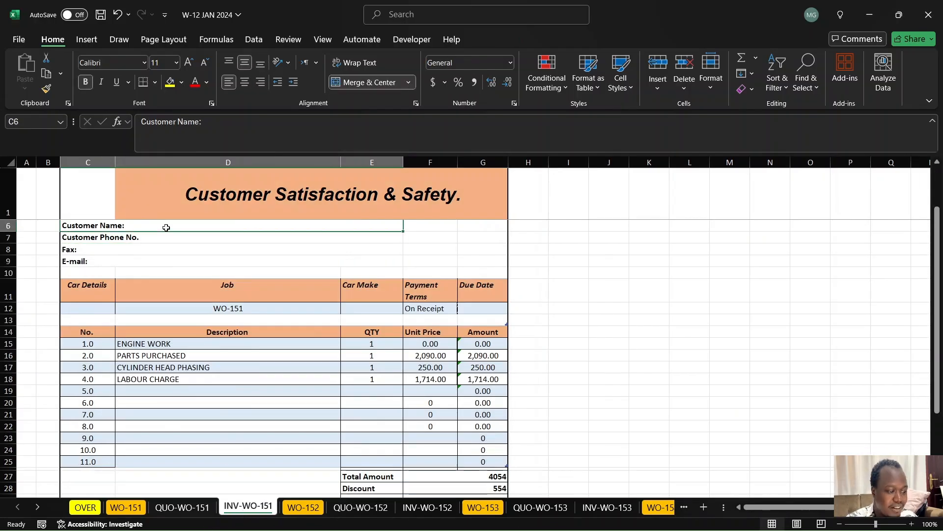
double_click(166, 227)
type("Abrah")
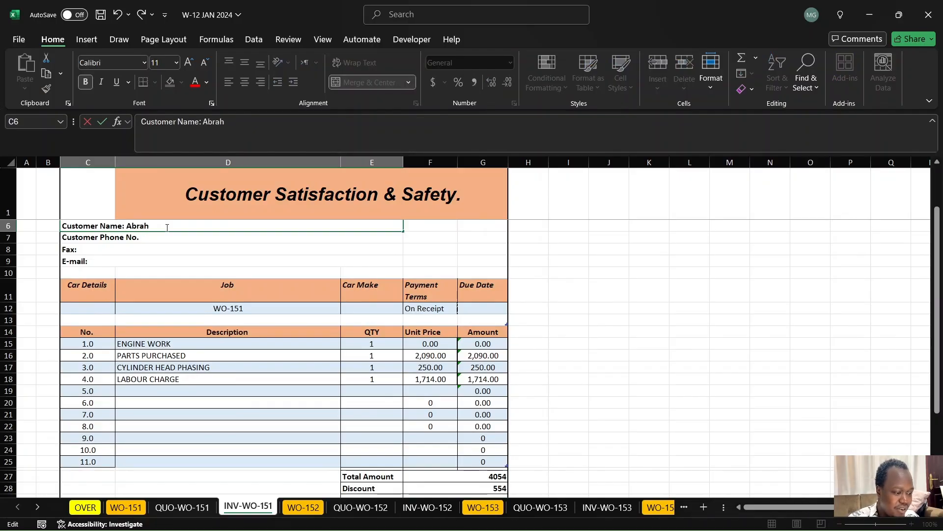
type("am")
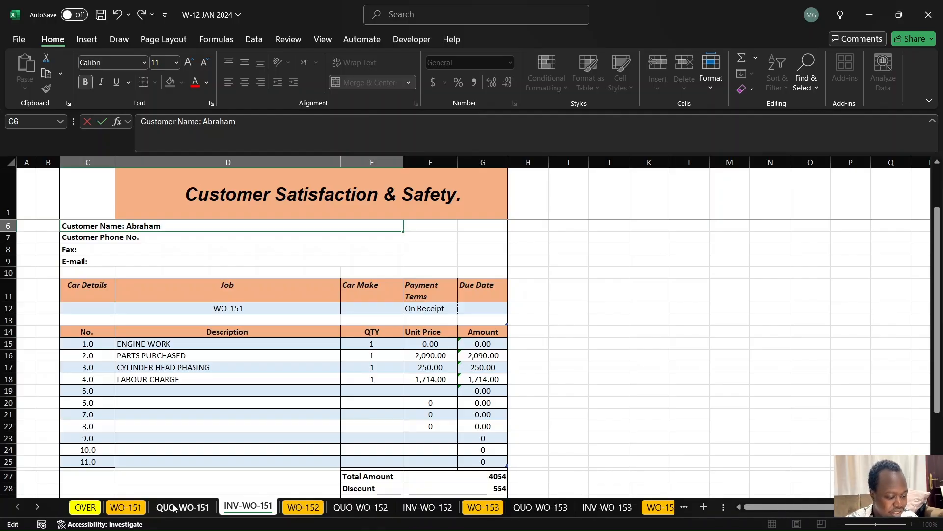
View the OVER summary sheet's columns alongside the WO-151 work order and the QUO-WO-151 quotation.
left_click(96, 508)
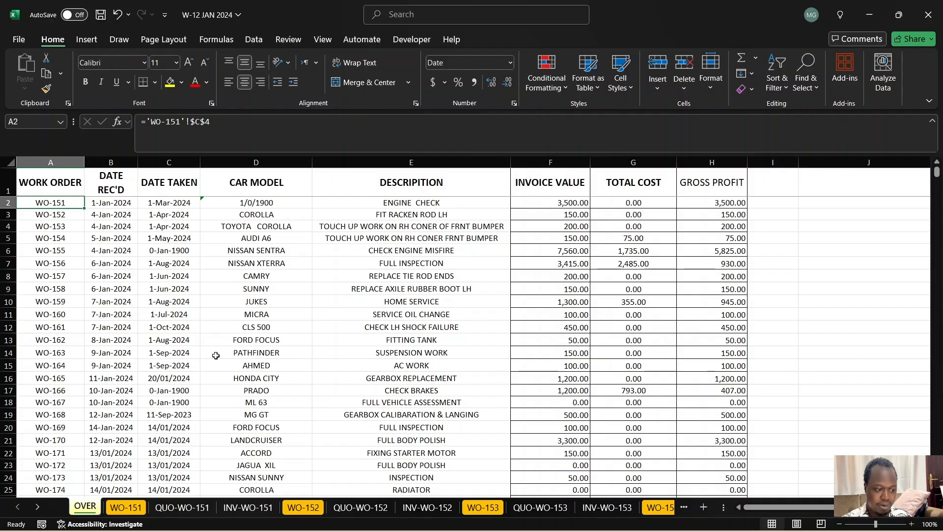
left_click(270, 327)
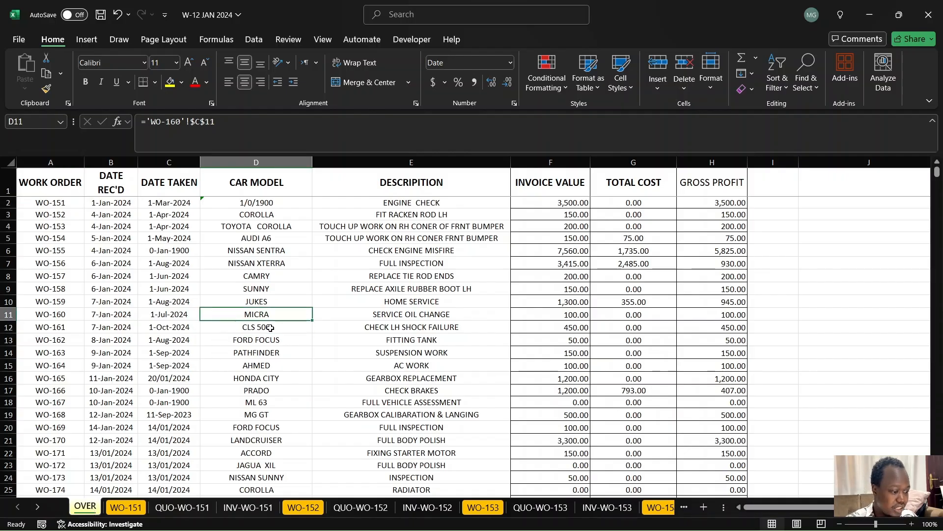
key("ctrl+Up")
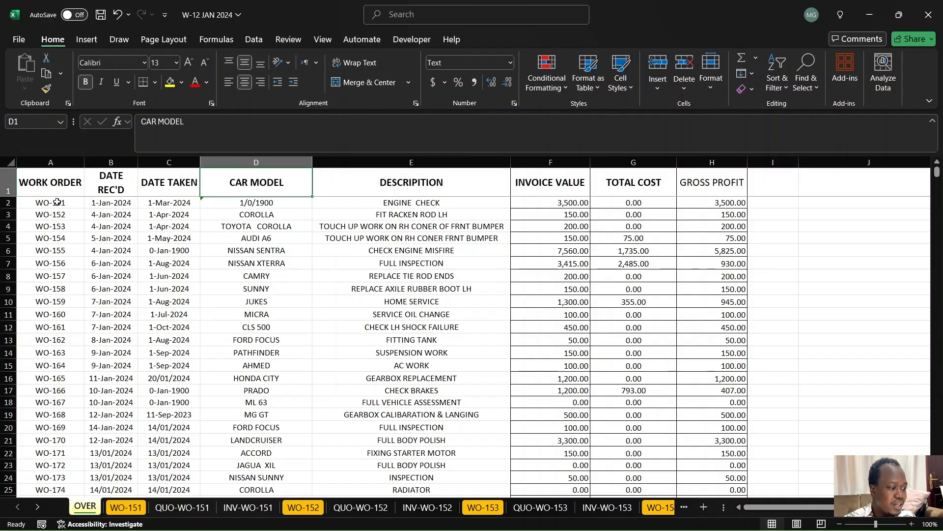
left_click(126, 506)
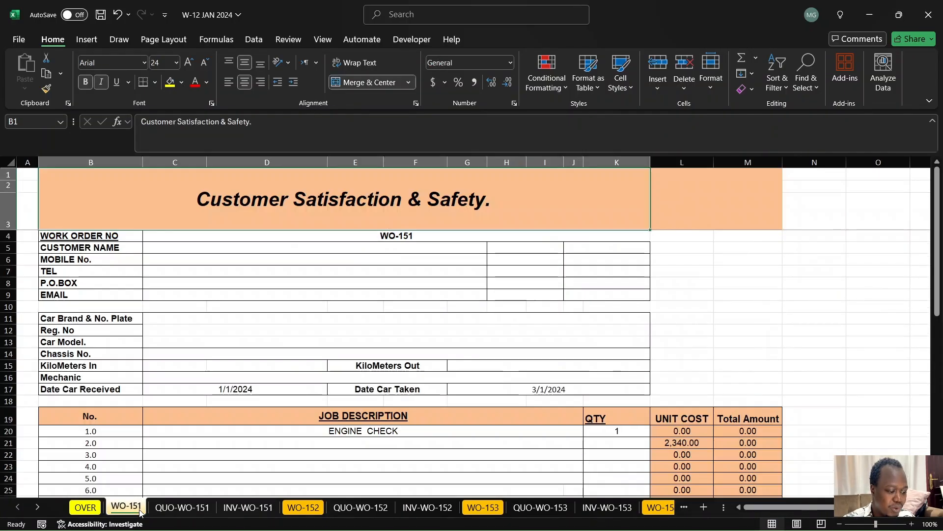
left_click(184, 509)
left_click(87, 508)
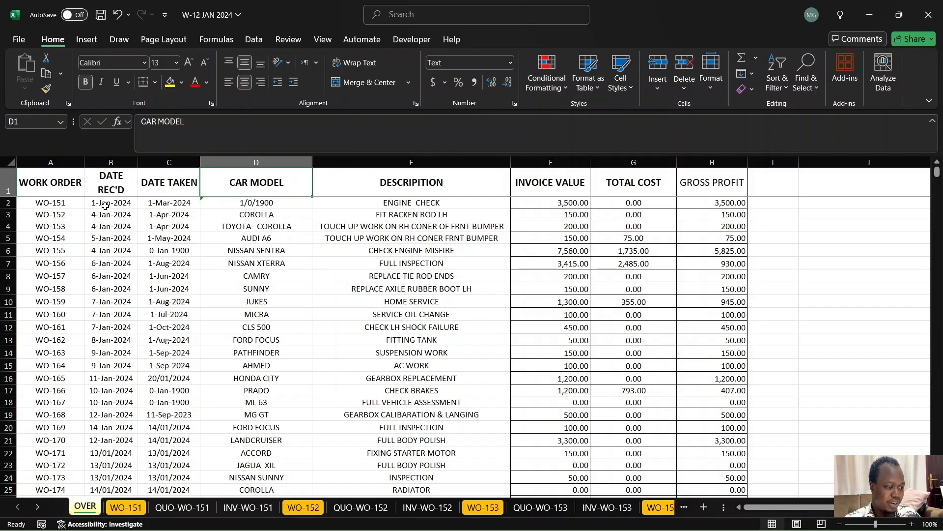
Compare the OVER sheet's dates, car models and descriptions with the WO-151 work order, and examine the Invoice Value column.
left_click_drag(105, 206, 169, 302)
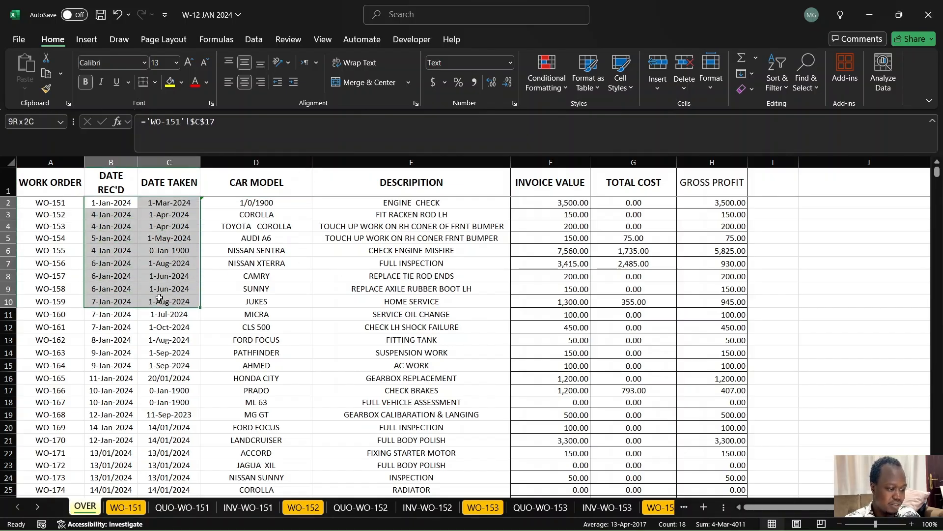
left_click(129, 508)
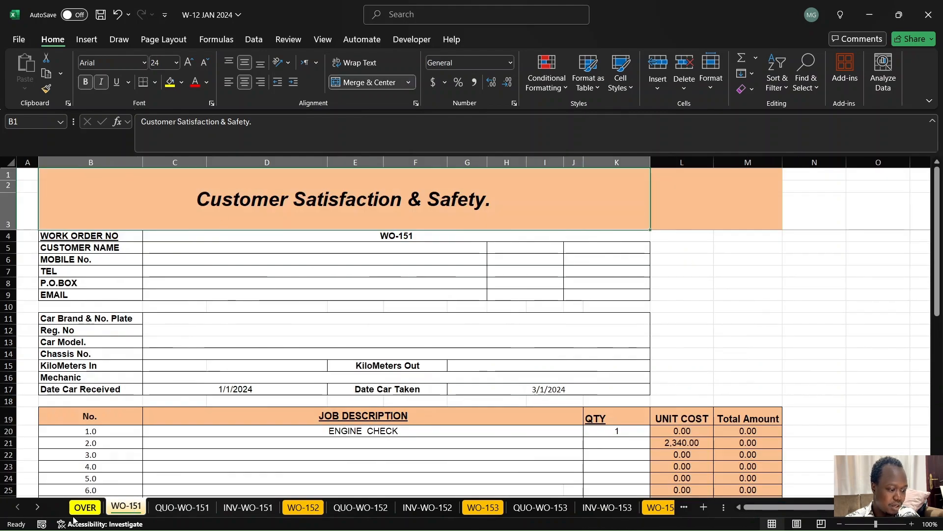
left_click(84, 507)
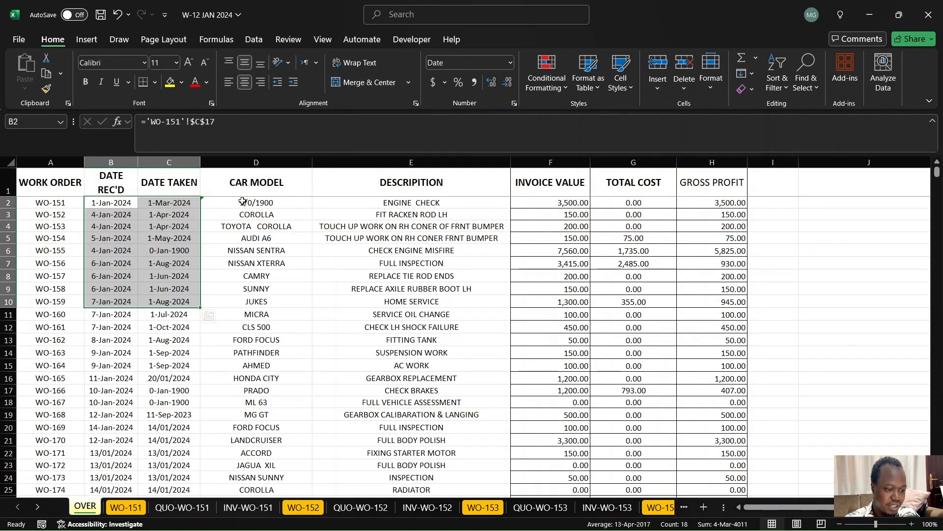
left_click_drag(241, 202, 404, 339)
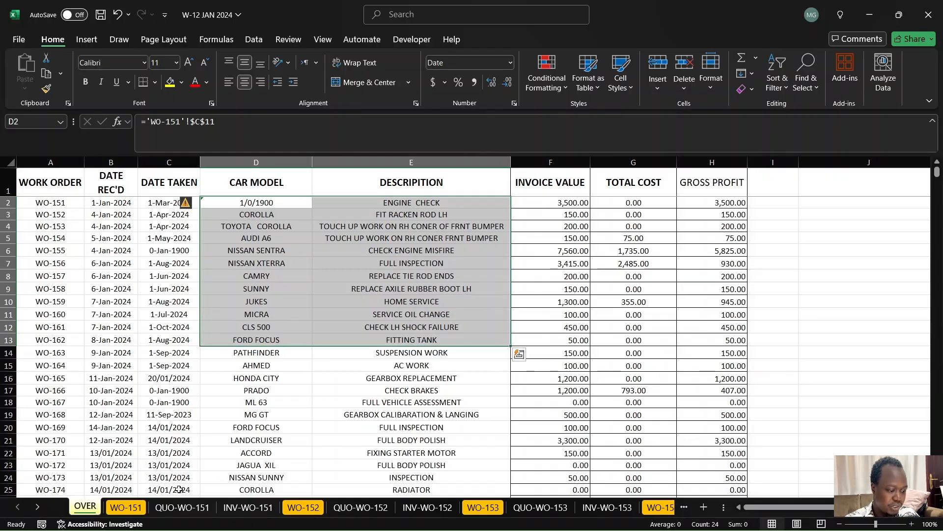
left_click(144, 507)
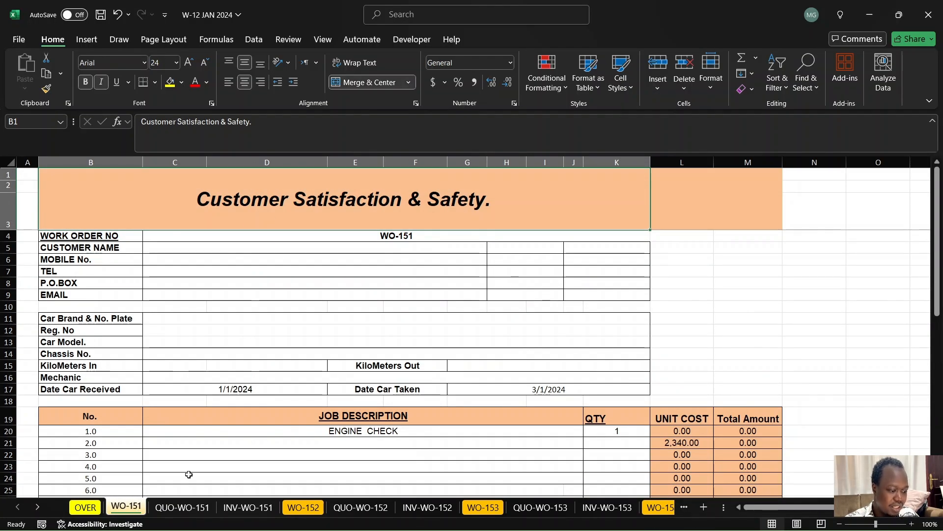
left_click(84, 508)
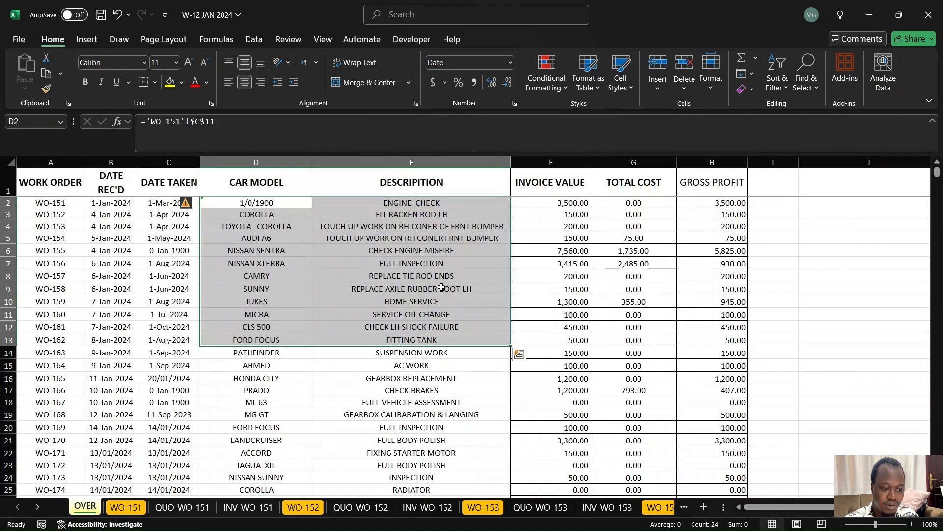
left_click(565, 162)
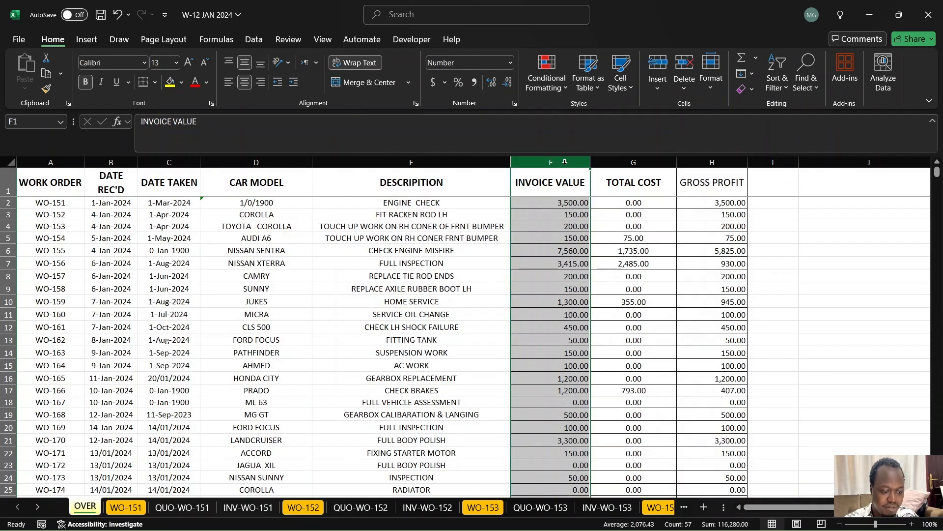
Highlight the Total Amount value on the INV-WO-151 invoice in yellow.
left_click(246, 508)
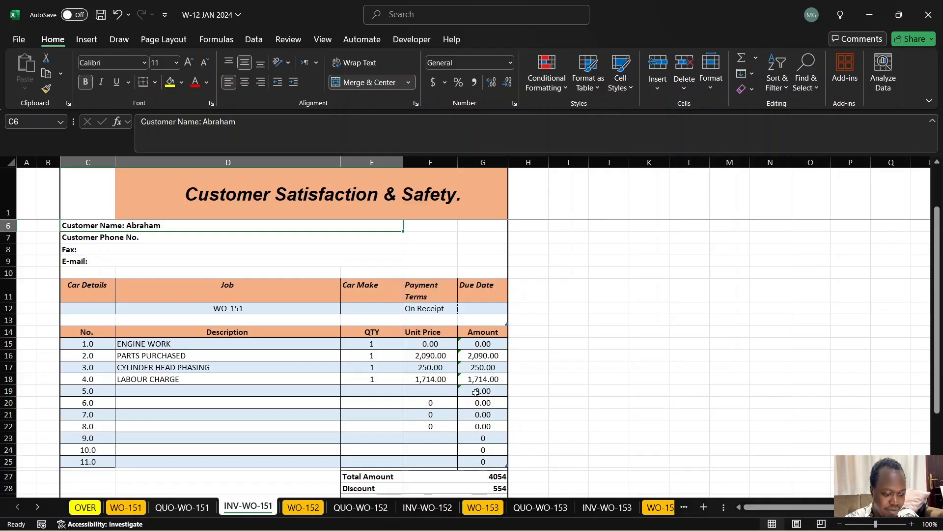
left_click(462, 476)
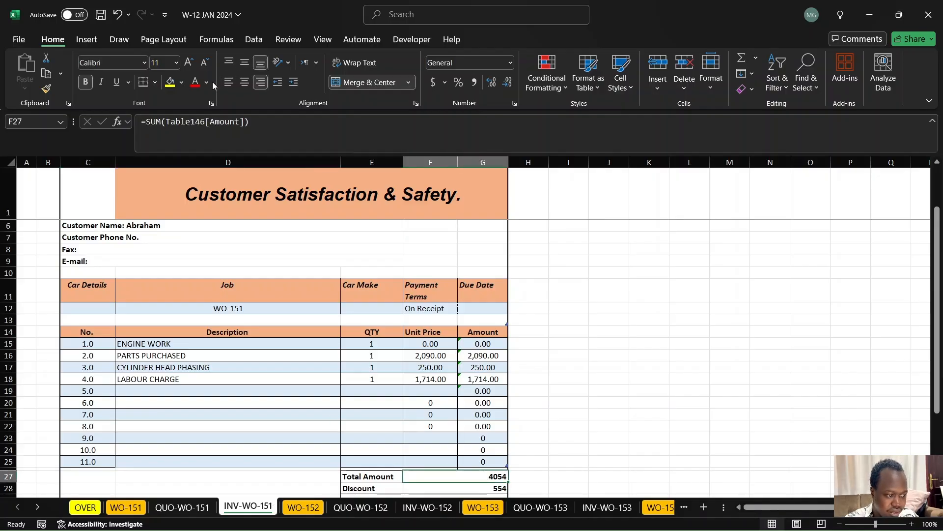
left_click(170, 82)
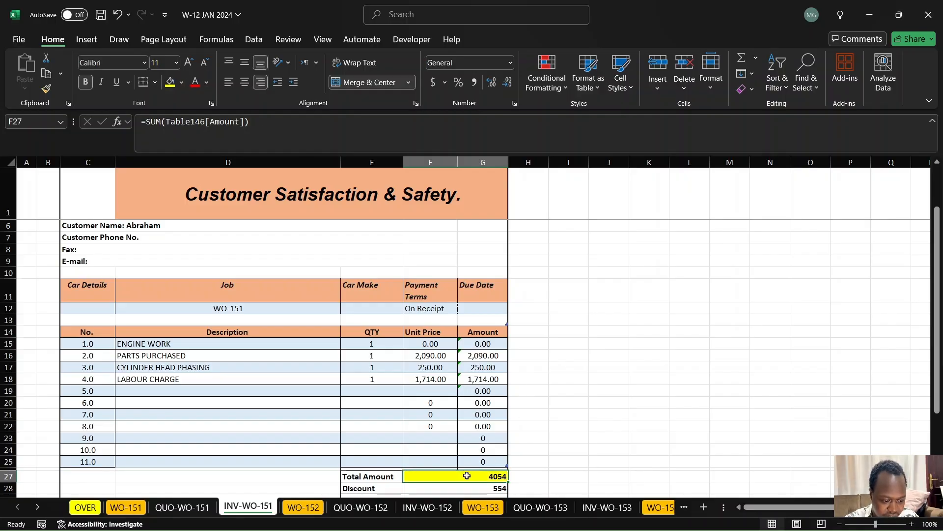
Check the OVER sheet's Invoice Value column and the Amount column of the QUO-WO-151 quotation.
left_click(85, 507)
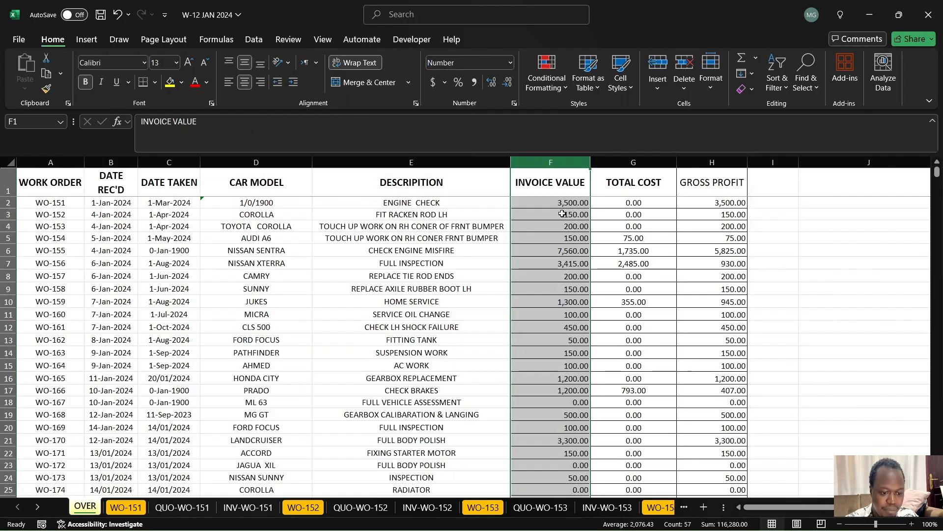
left_click(179, 507)
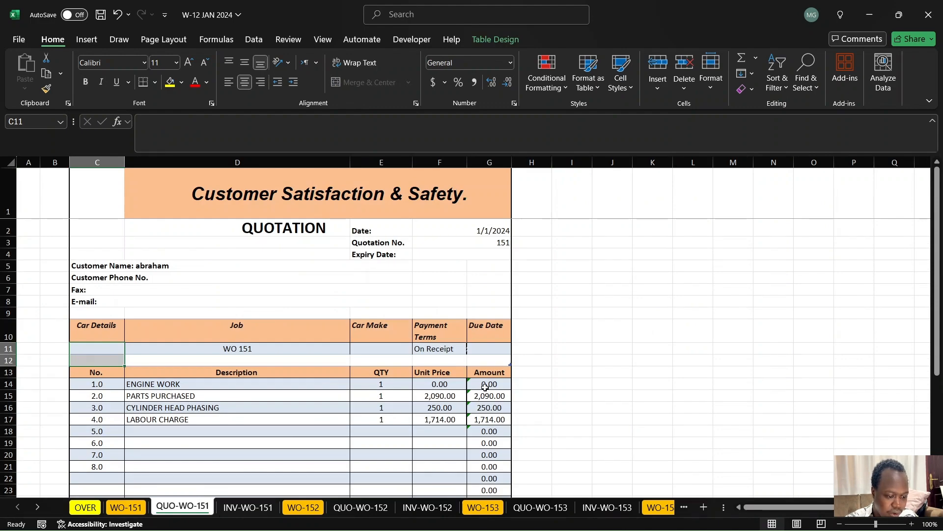
left_click_drag(485, 387, 473, 477)
left_click(432, 443)
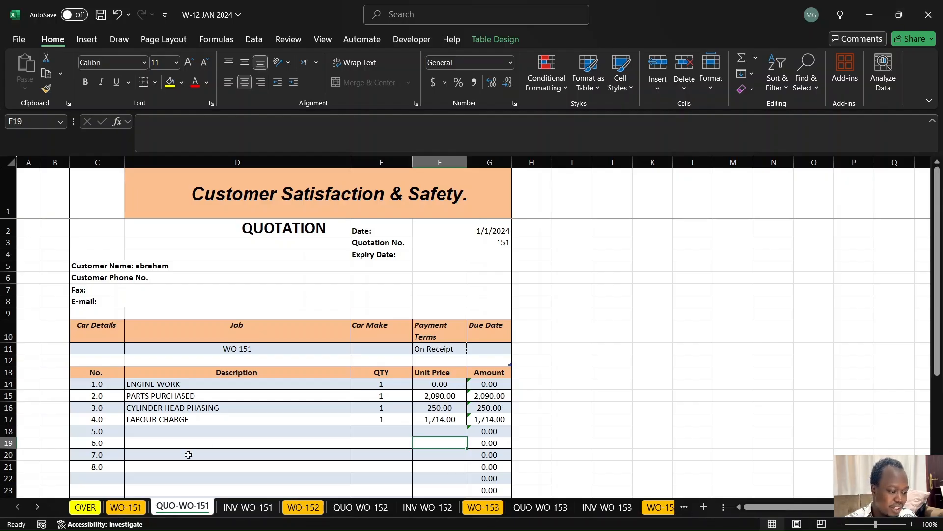
Return to the OVER sheet and close the W-12 JAN 2024 workbook without saving the changes.
left_click(85, 506)
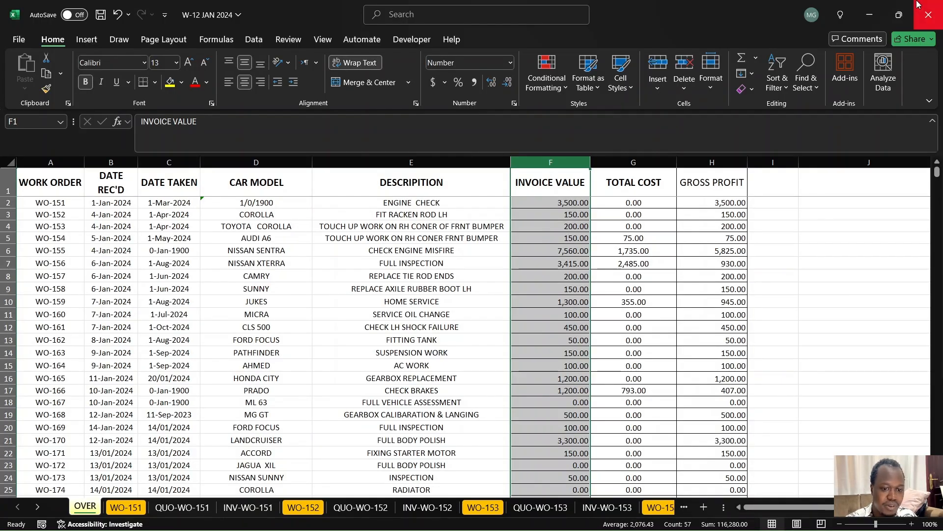
left_click(930, 12)
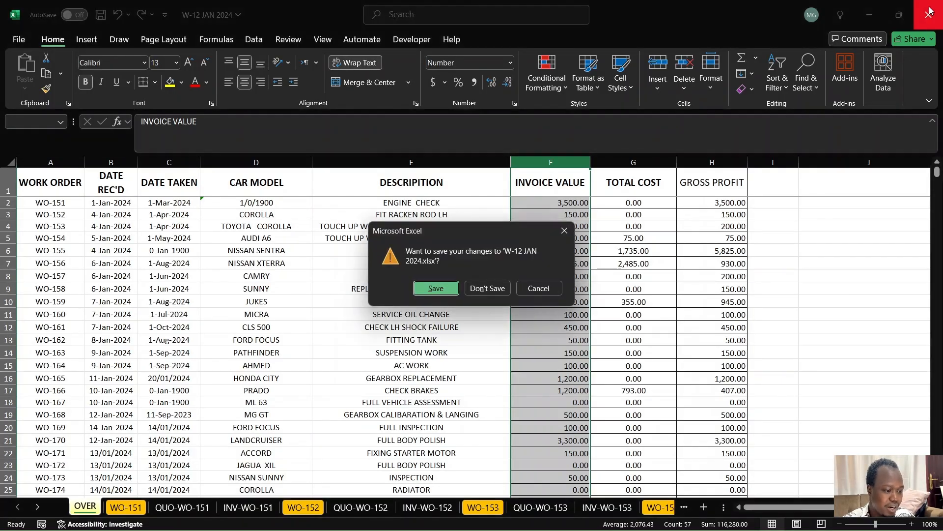
left_click(471, 288)
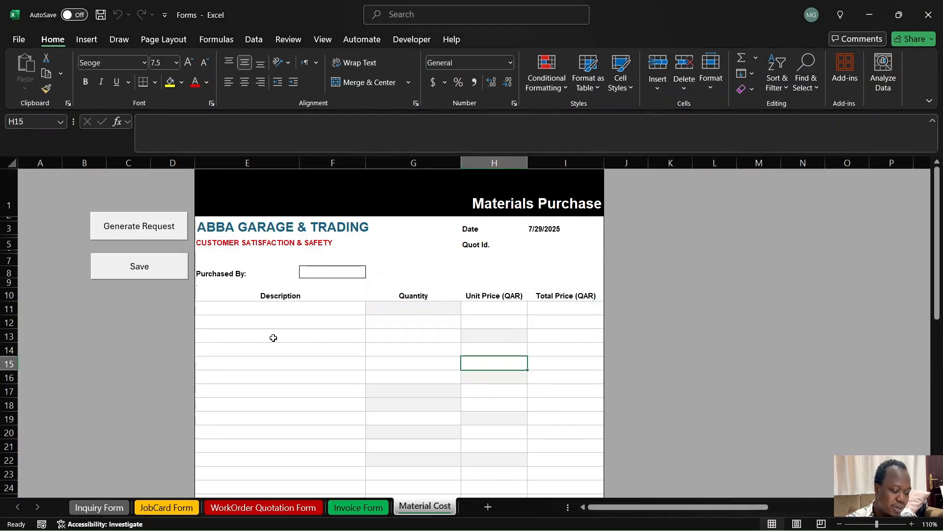
Switch to File Explorer and look through the files in the 02 FEBRUARY 2024 folder of ABBA GARAGE.
key("alt+Tab")
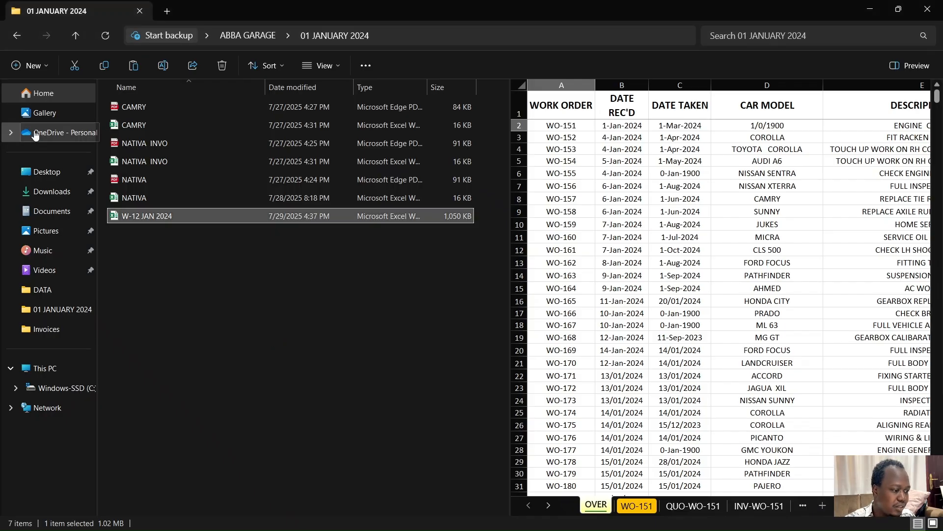
left_click(78, 28)
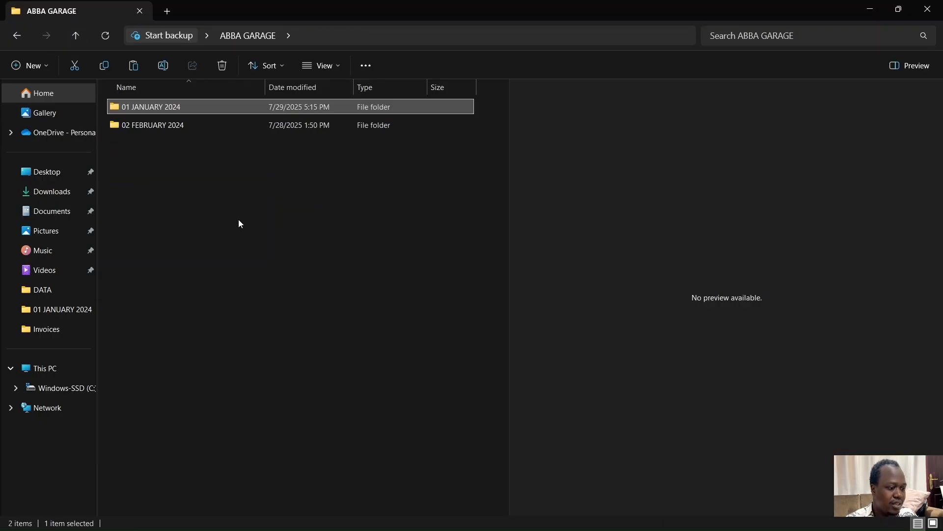
double_click(160, 125)
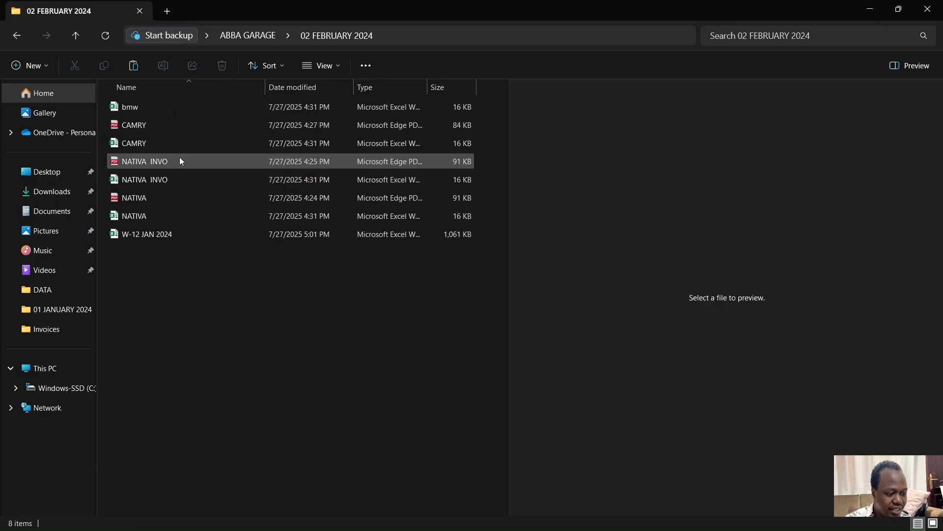
left_click(73, 38)
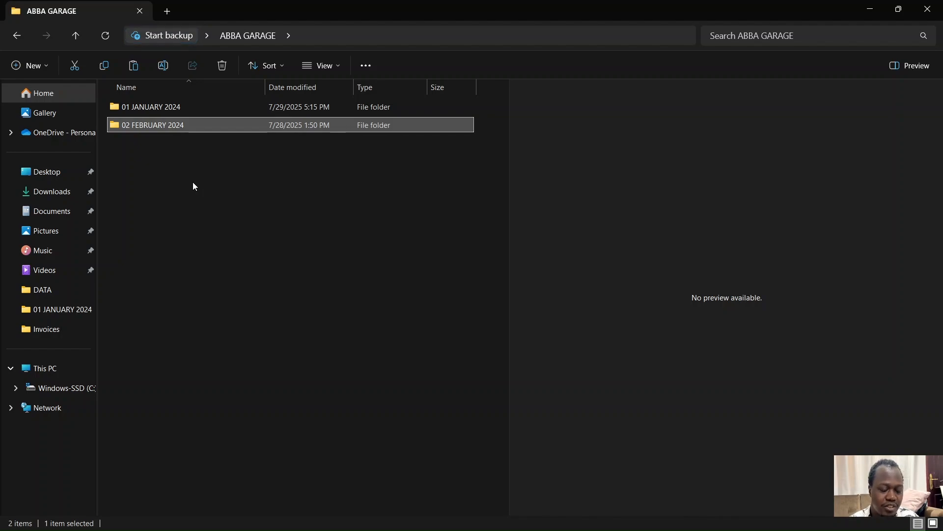
Reopen the W-12 JAN 2024 workbook from the 01 JANUARY 2024 folder.
double_click(173, 111)
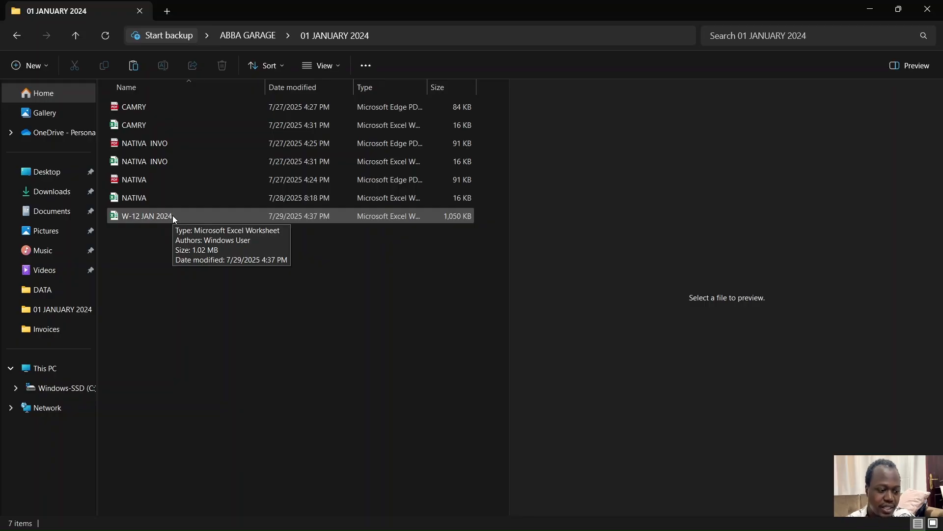
double_click(172, 215)
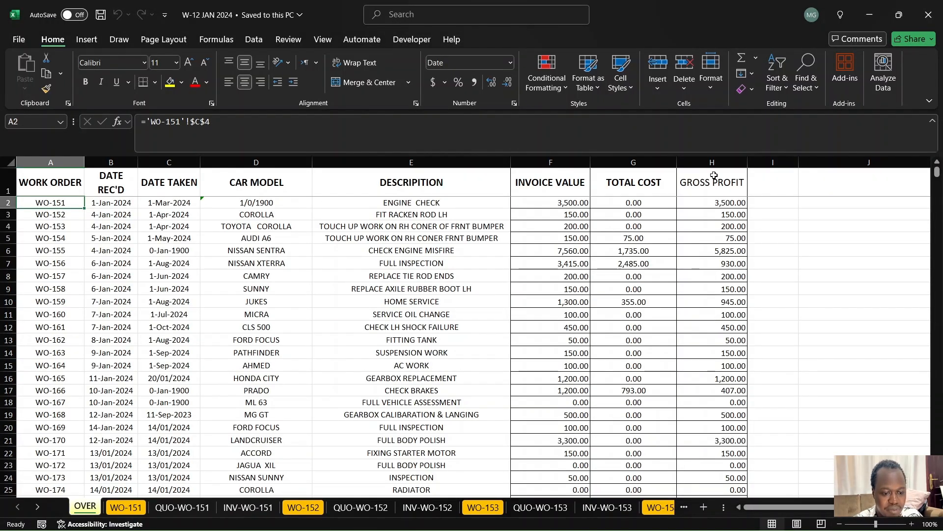
Inspect the empty header cells beside Gross Profit on the OVER sheet and view the WO-151 work order.
left_click(761, 184)
mouse_move(785, 188)
left_mouse_down()
mouse_move(847, 189)
mouse_move(771, 192)
mouse_move(829, 185)
left_mouse_up()
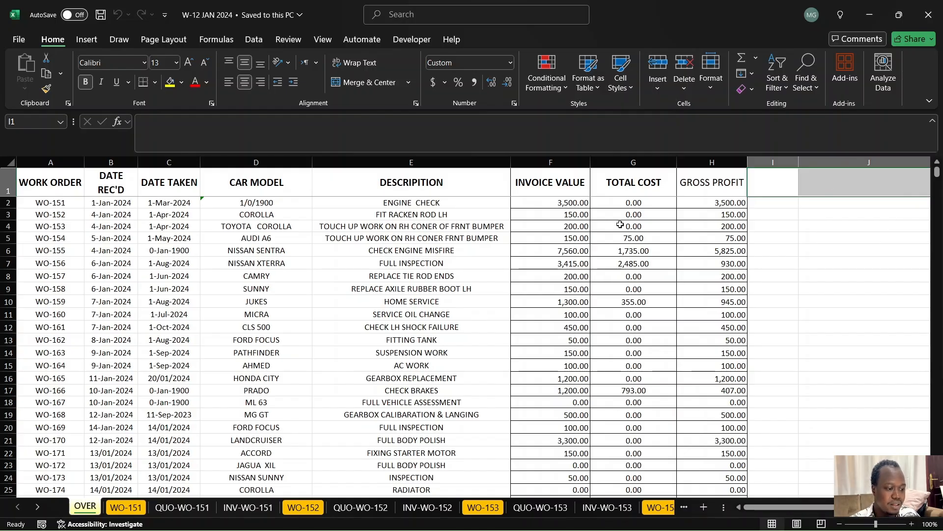
left_click(794, 177)
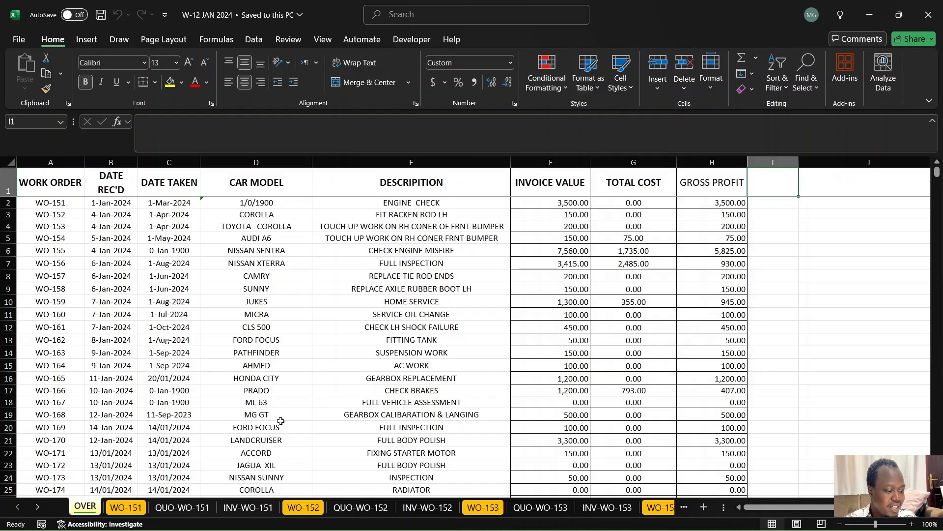
left_click(123, 507)
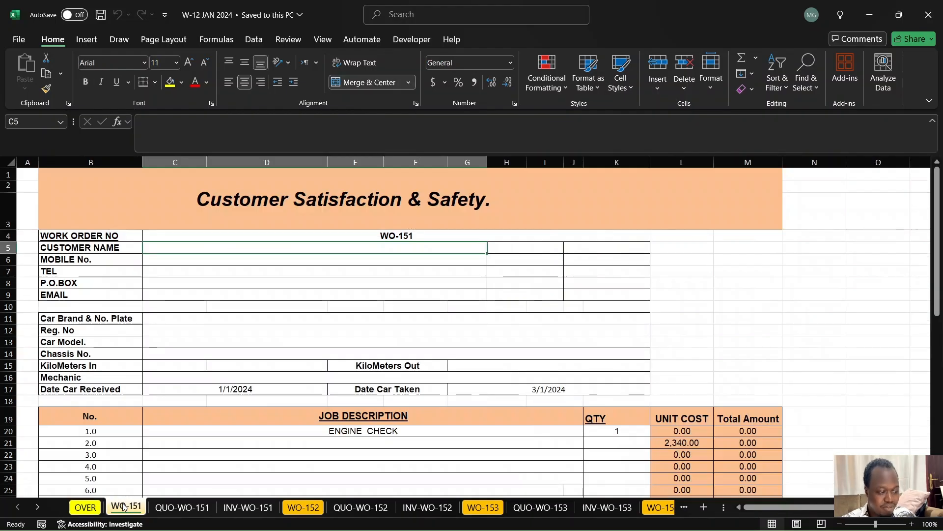
Inspect the Car Model and Car Brand & No. Plate fields on the WO-151 work order.
left_click(210, 338)
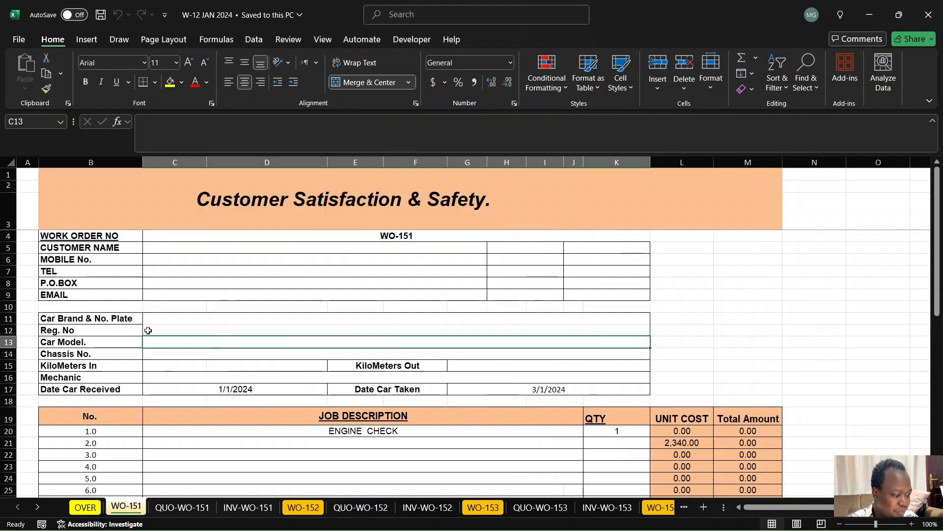
left_click(125, 319)
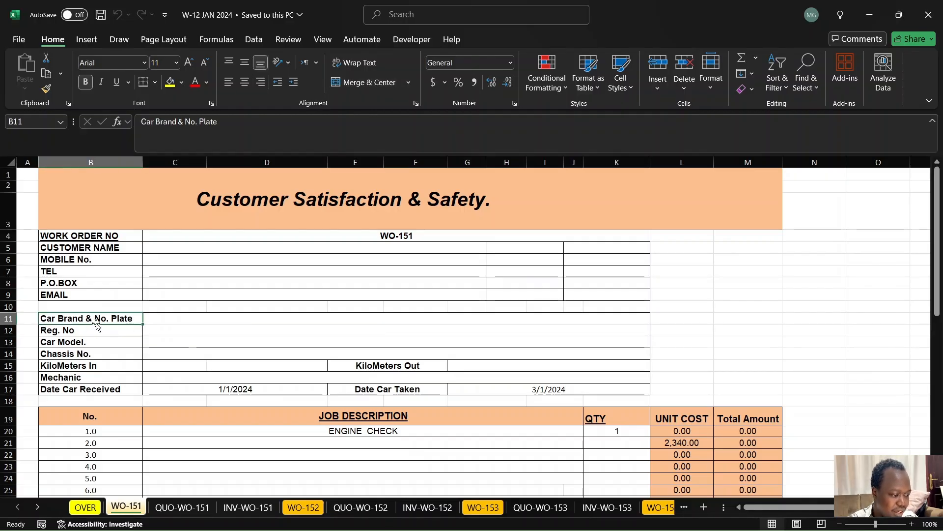
left_click(169, 317)
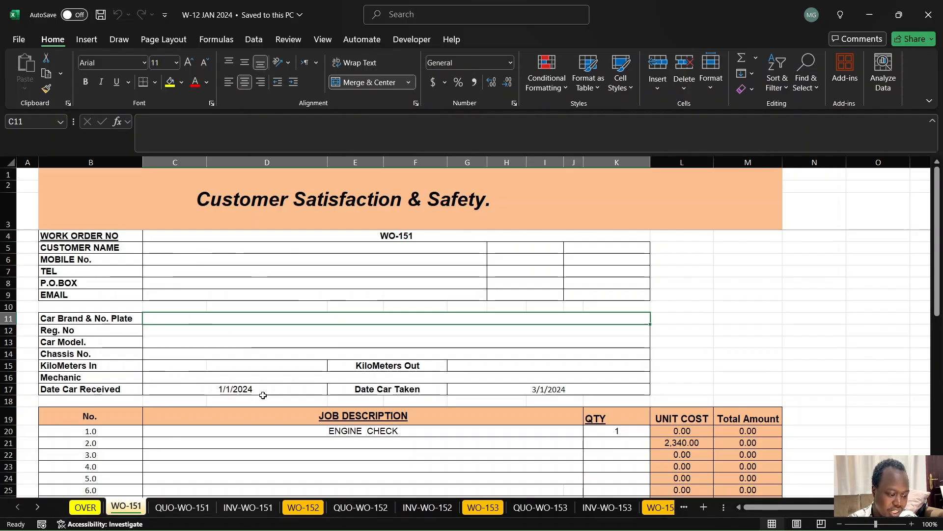
Compare the linked description and work order cells on the OVER sheet with the WO-151 sheet.
left_click(94, 507)
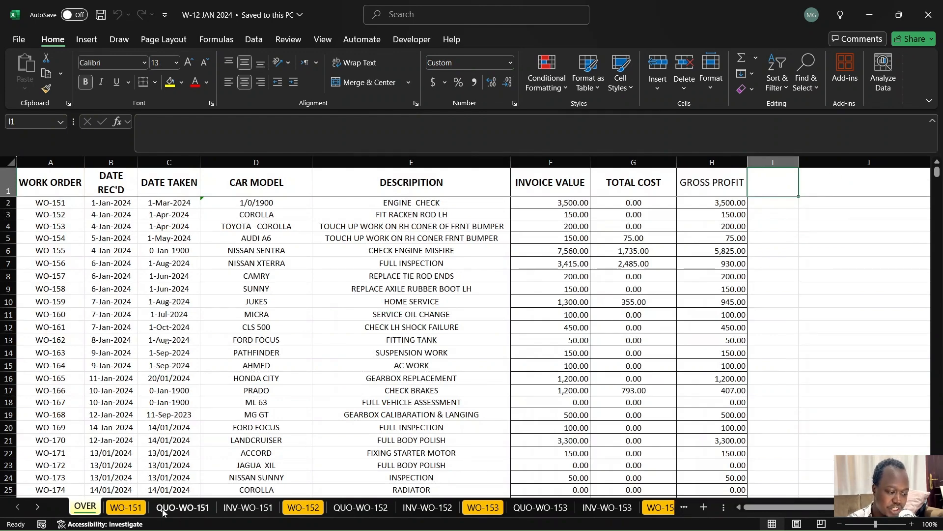
left_click(360, 296)
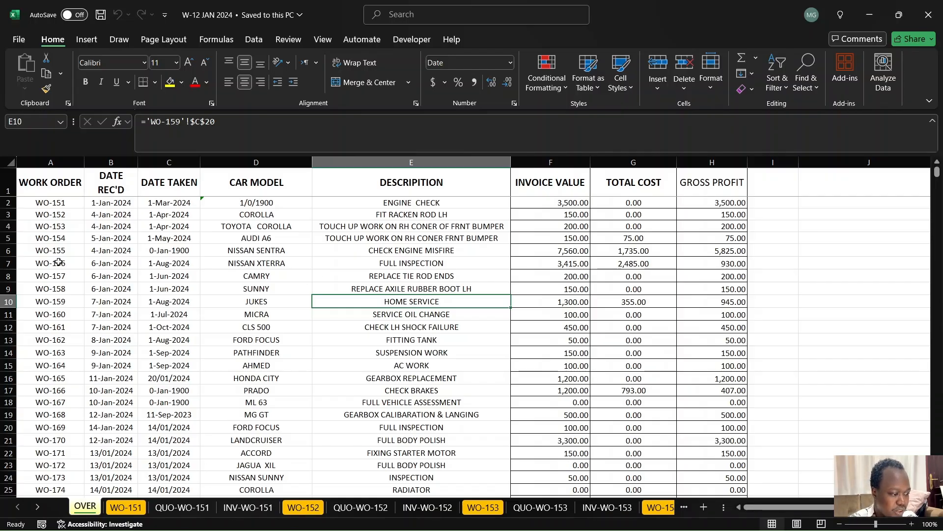
left_click(51, 205)
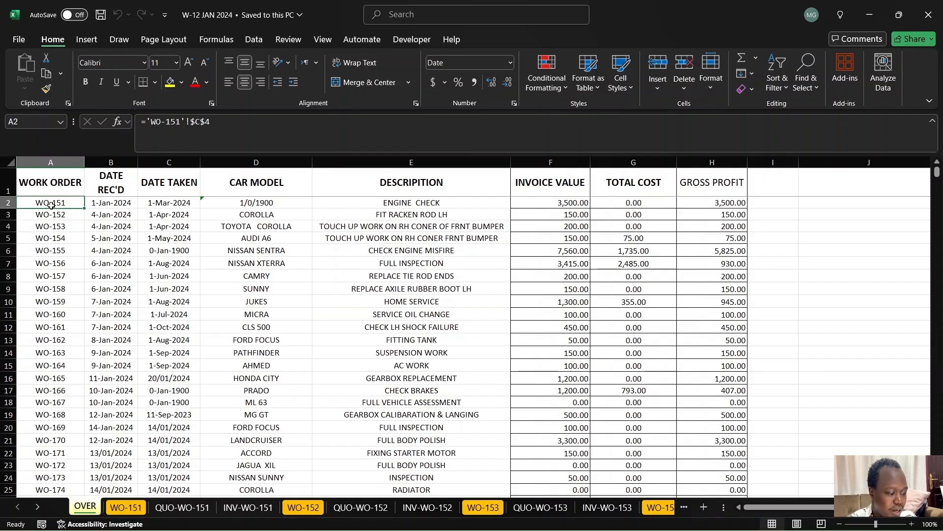
left_click(128, 509)
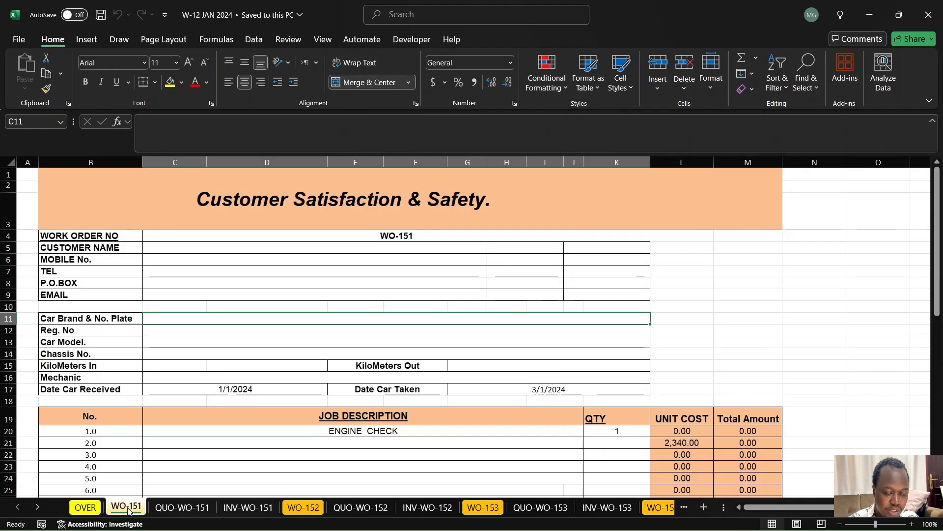
left_click(84, 507)
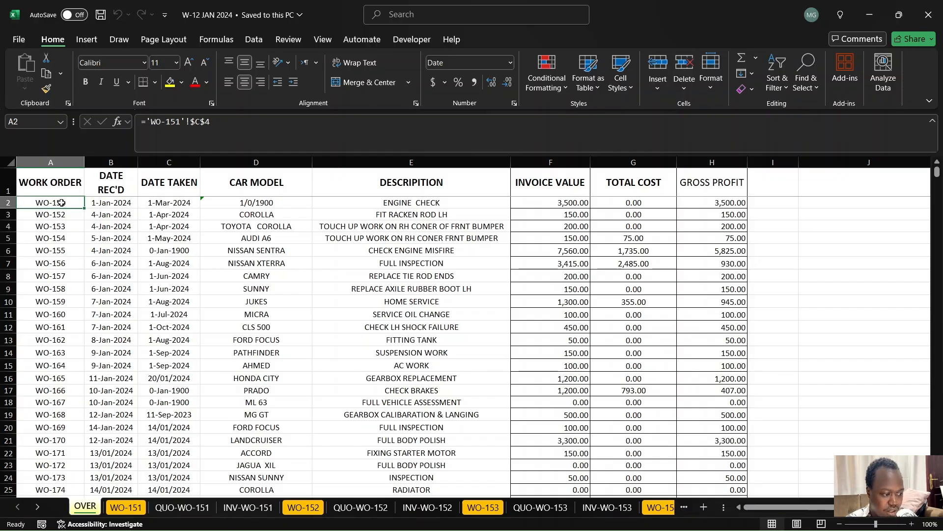
Check the Customer Name label and its entry field on the WO-151 work order.
left_click(126, 511)
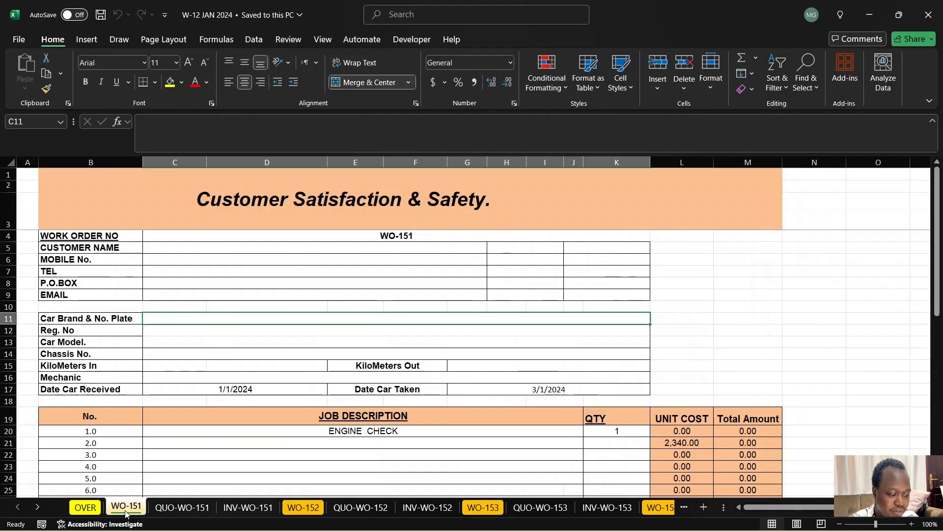
left_click(105, 248)
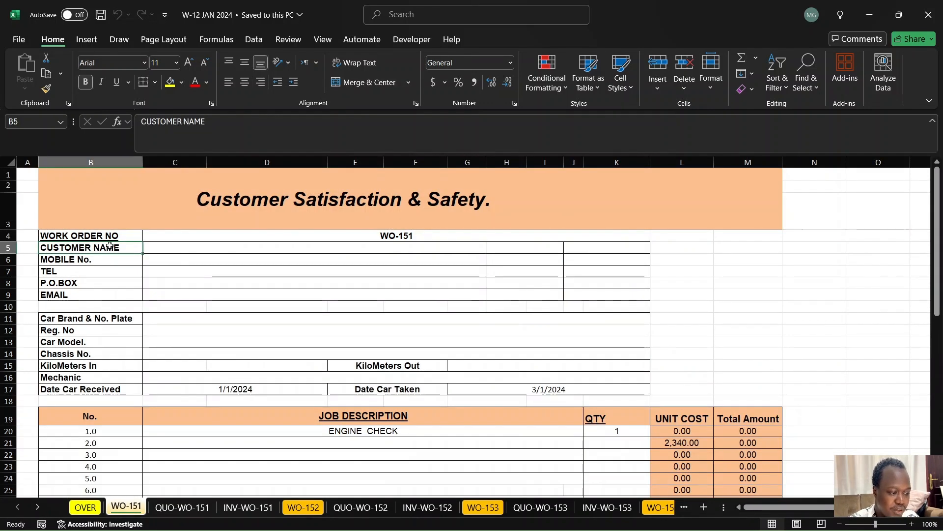
left_click(205, 248)
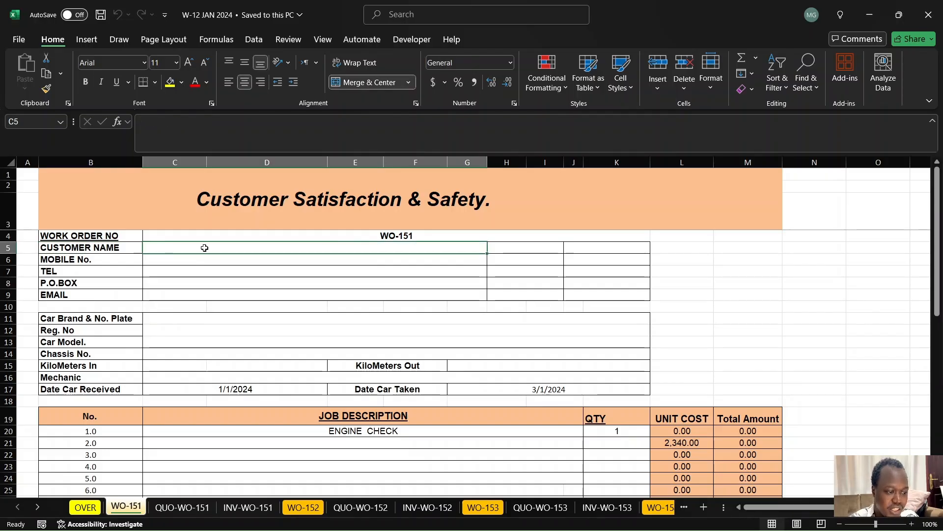
Return to the OVER sheet and close the W-12 JAN 2024 workbook.
left_click(85, 507)
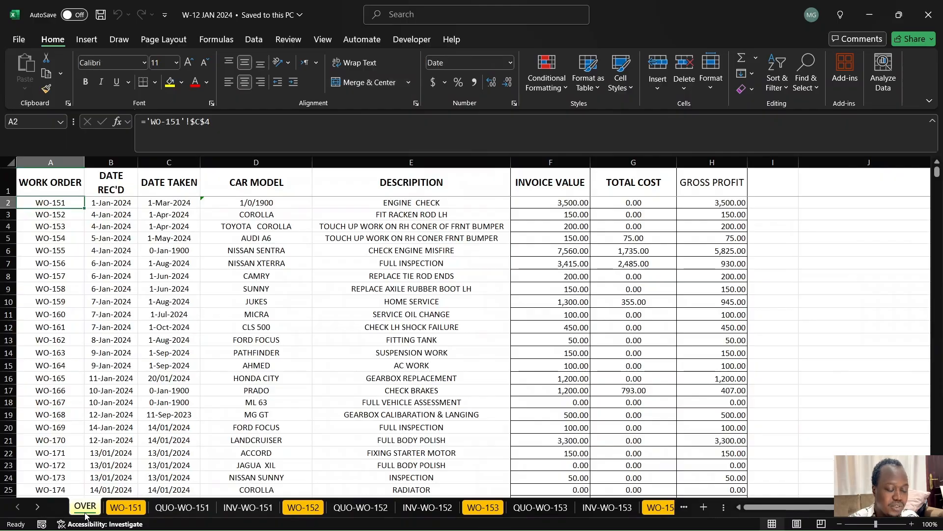
left_click(775, 203)
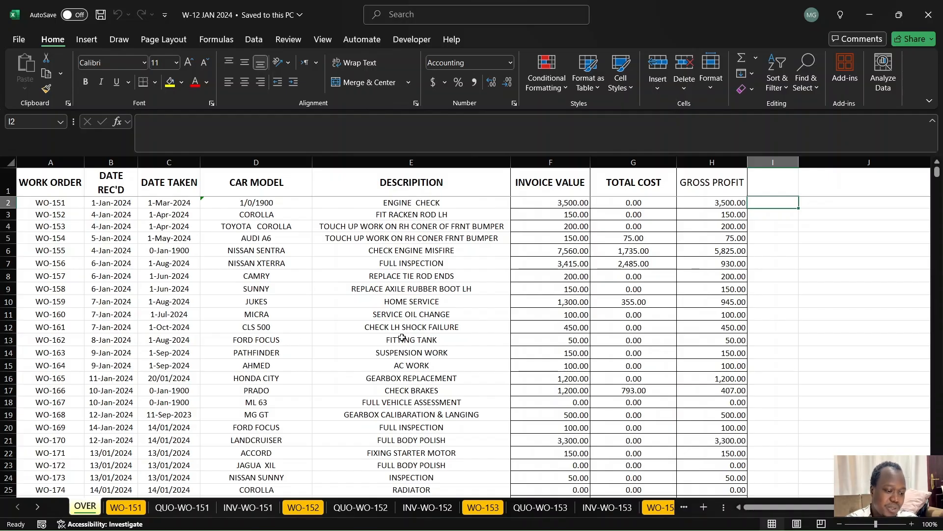
left_click(925, 24)
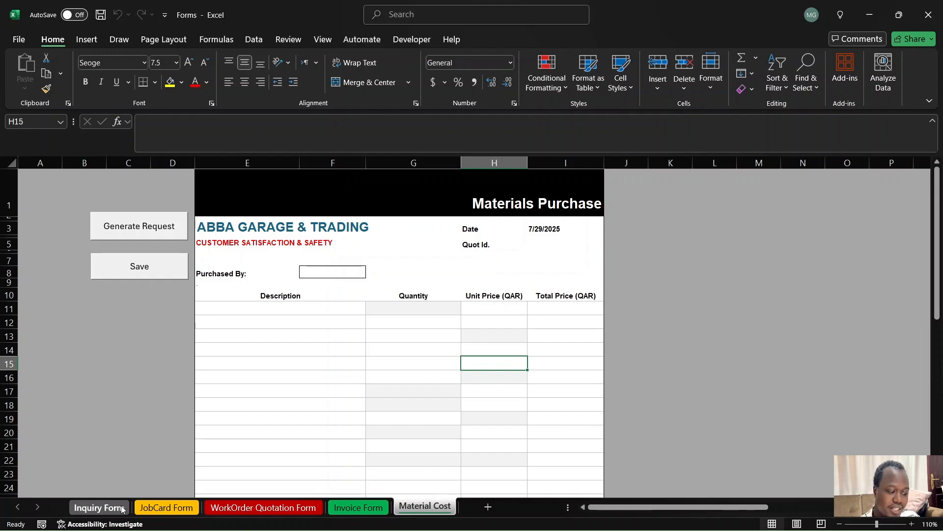
Look through the Inquiry, JobCard, WorkOrder Quotation, Invoice and Material Cost forms, and return to the Inquiry Form.
left_click(99, 507)
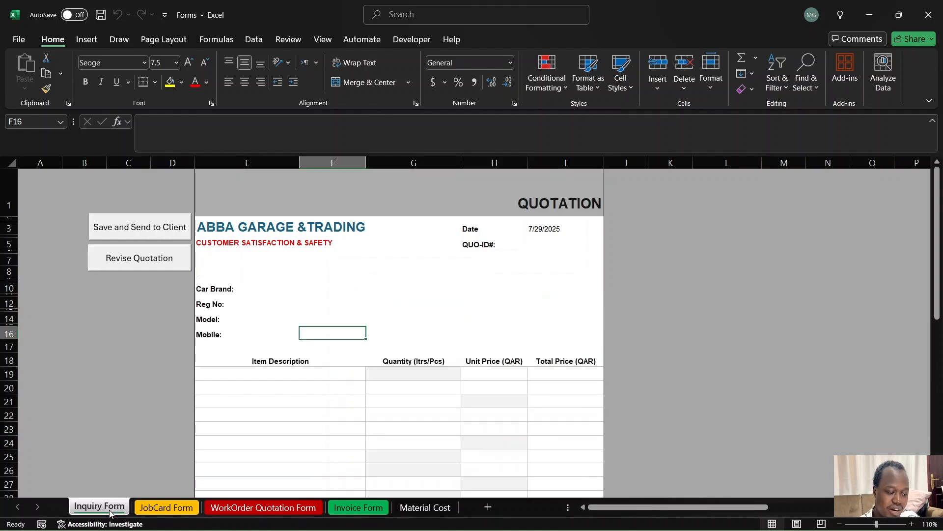
left_click(165, 507)
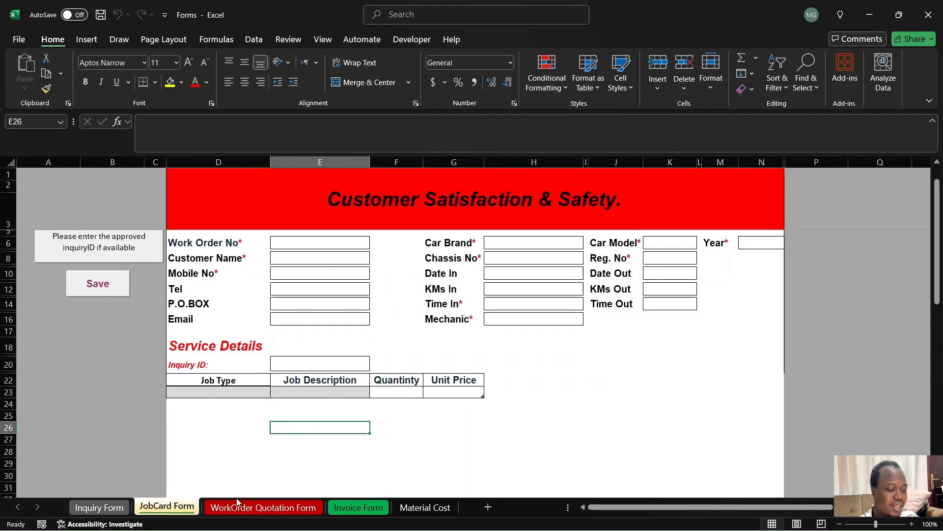
left_click(247, 509)
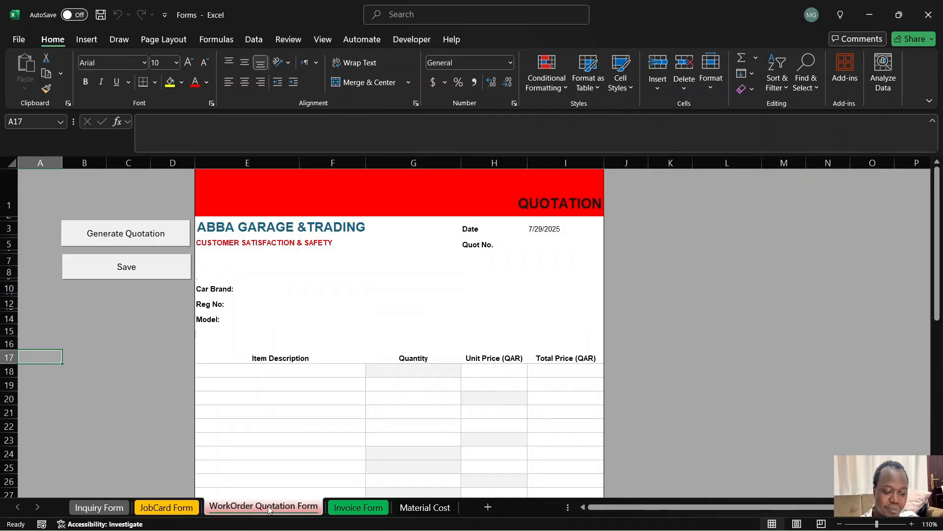
left_click(361, 510)
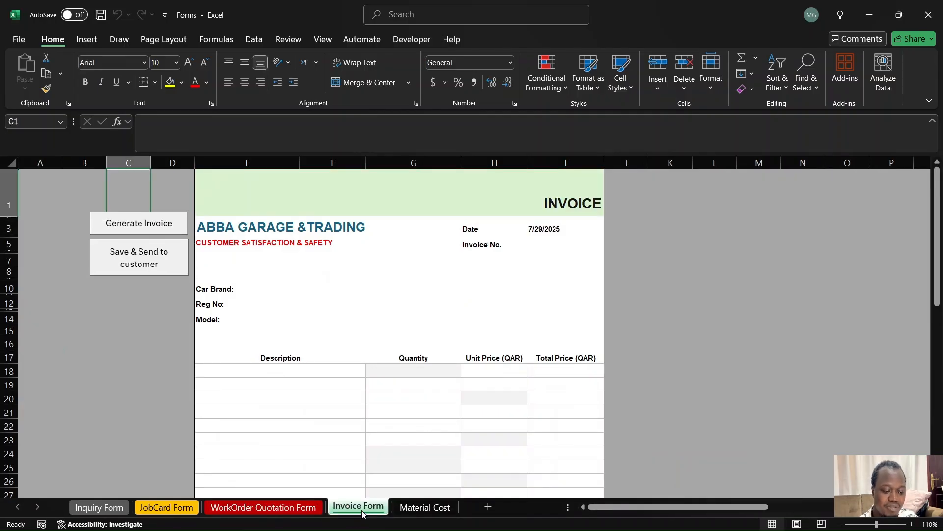
left_click(417, 506)
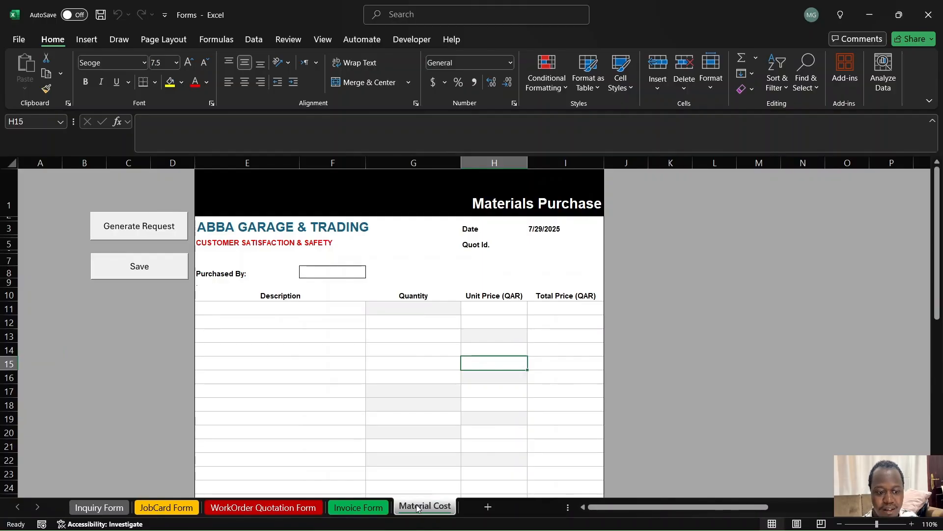
left_click(102, 507)
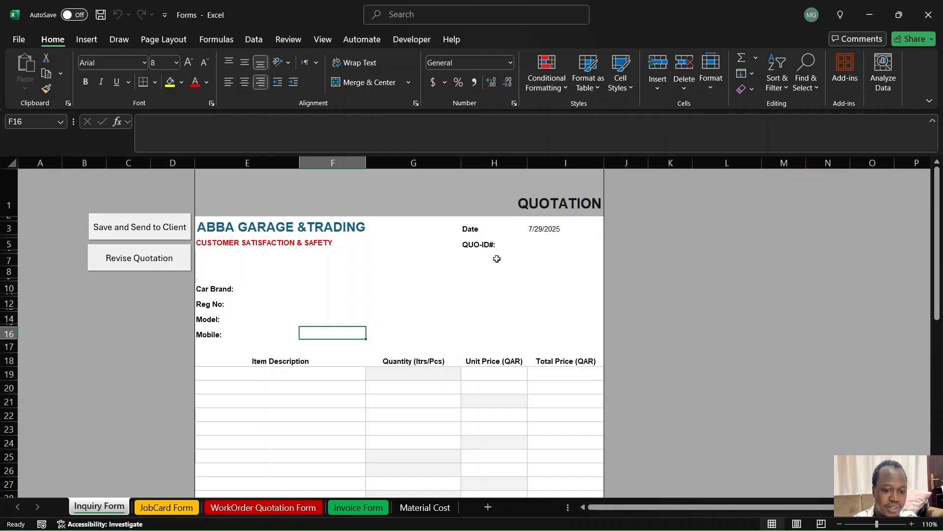
Switch to the desktop and open the DATA folder in File Explorer.
left_click(868, 7)
left_click(868, 7)
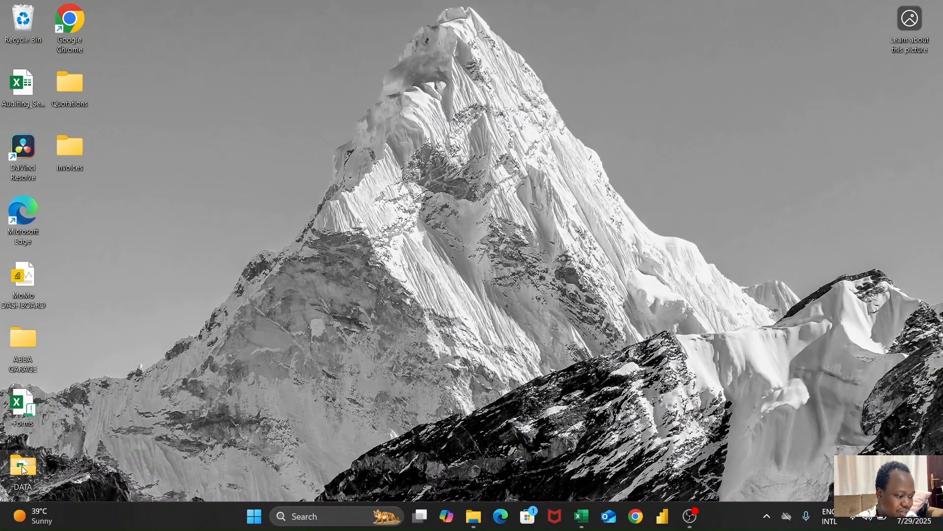
double_click(22, 466)
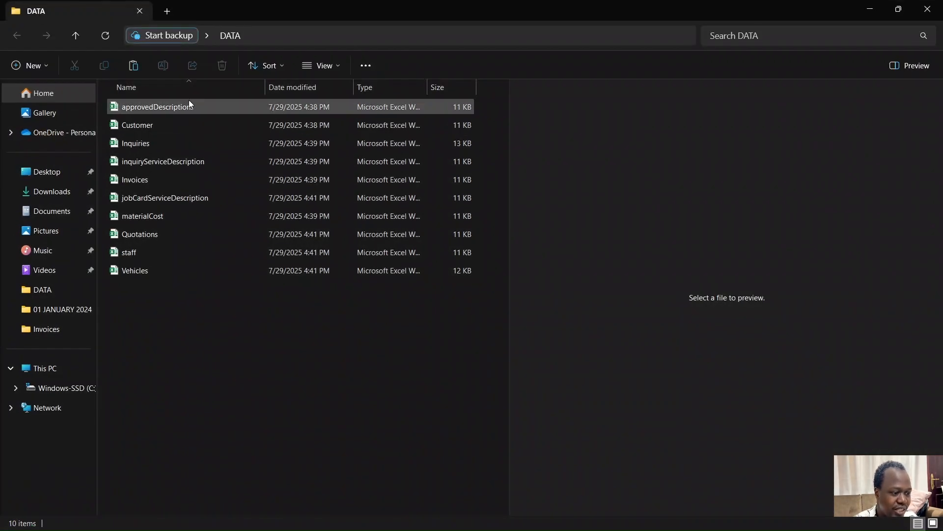
View the Customer data file, close it, and examine its table columns in the DATA folder's preview.
double_click(165, 126)
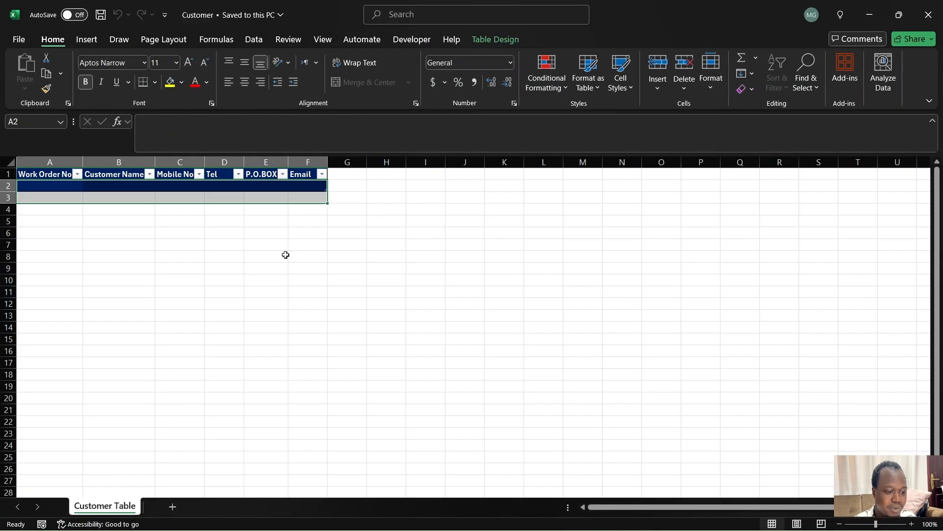
left_click(930, 15)
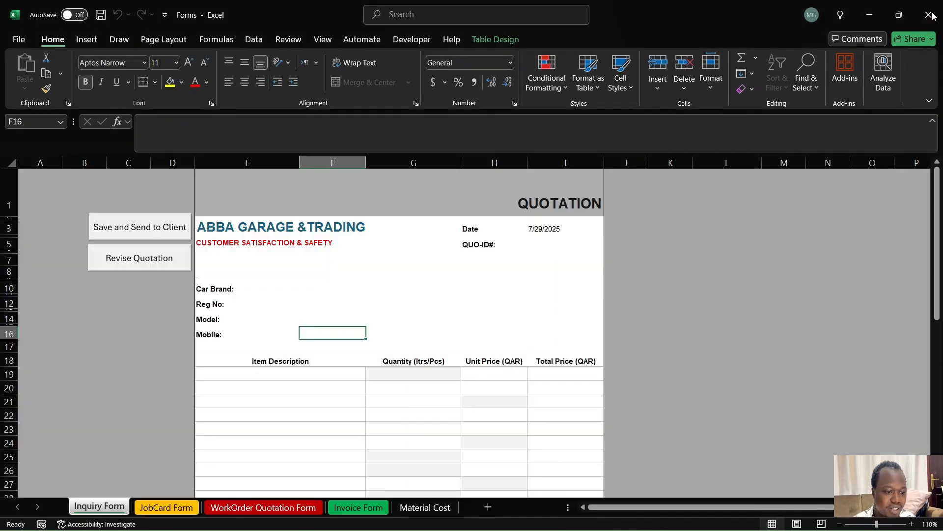
key("alt+Tab")
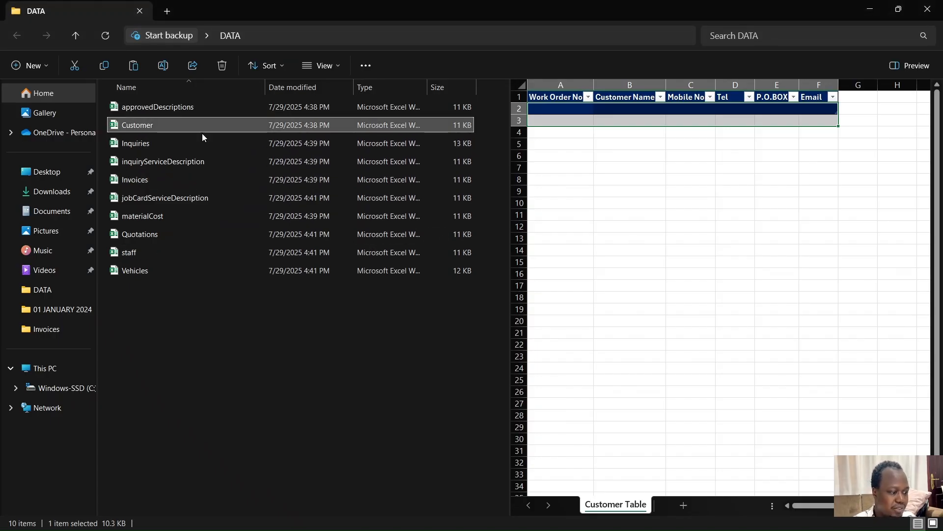
left_click(567, 110)
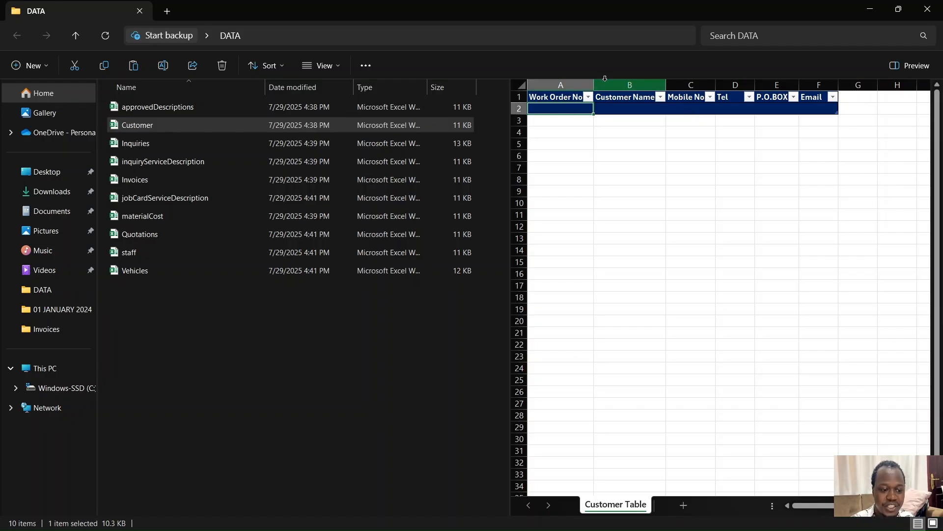
View the Inquiries data file in Excel, close it and return to the DATA folder.
double_click(169, 143)
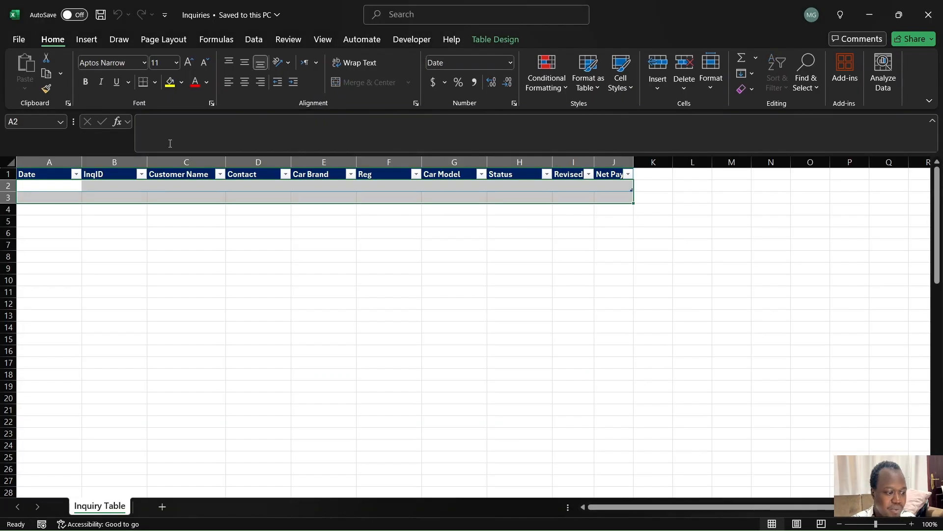
left_click(920, 19)
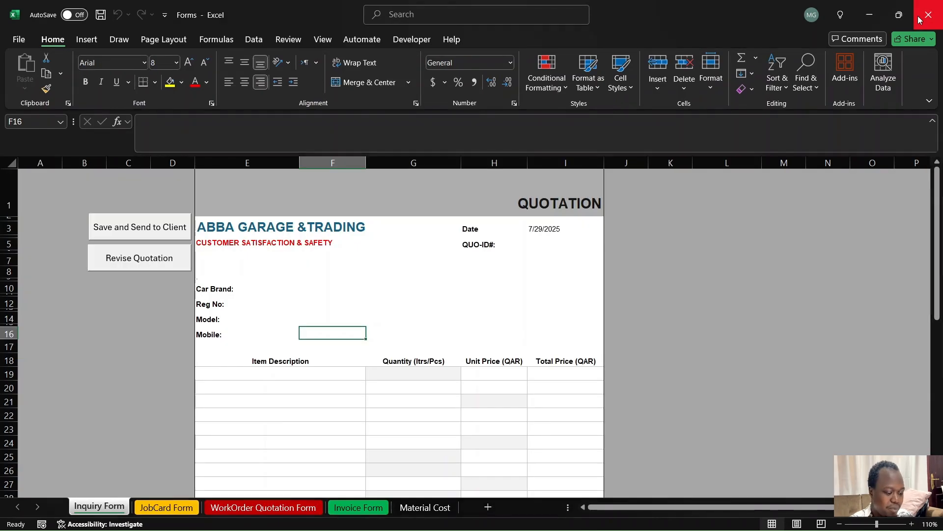
key("alt+Tab")
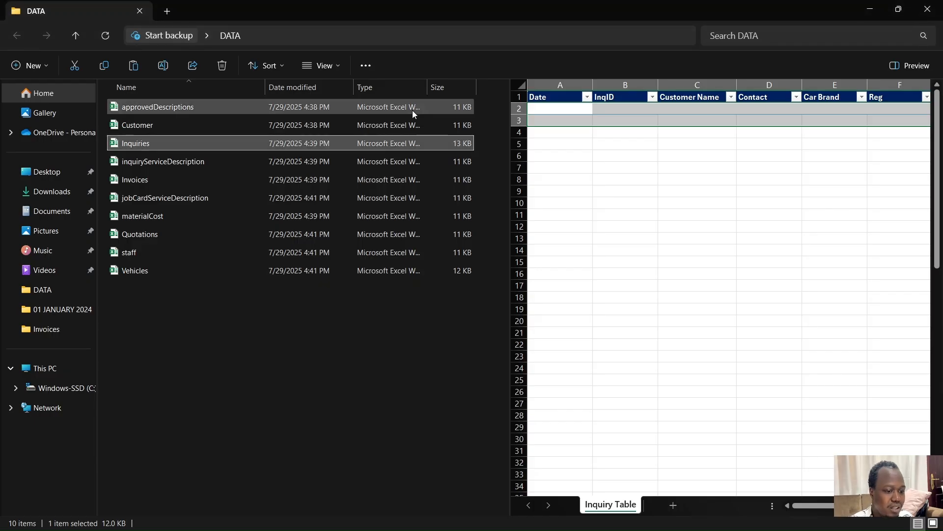
Examine the Inquiry Table columns from Date through Net Pay in the file preview, and switch back to the Forms workbook.
left_click(578, 113)
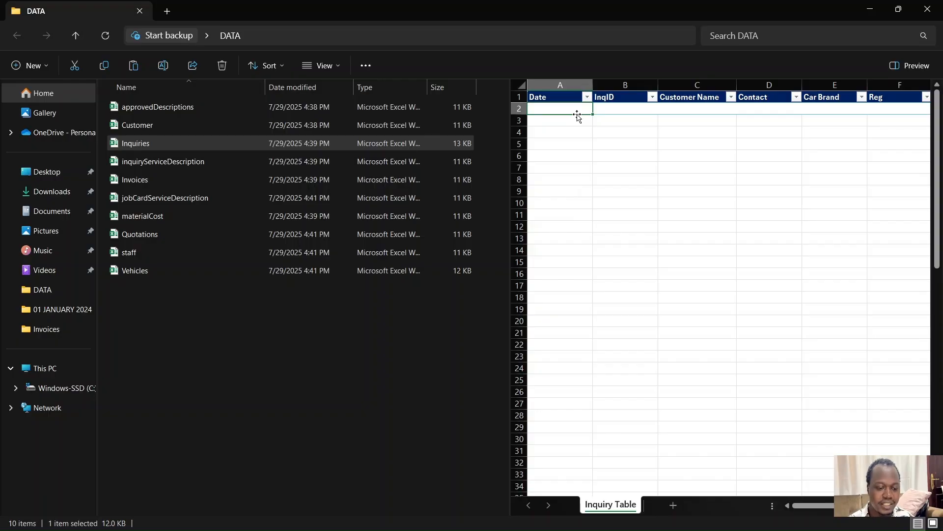
key("Right")
key("Right")
key("Right")
key("Right")
key("Right")
key("Right")
key("Right")
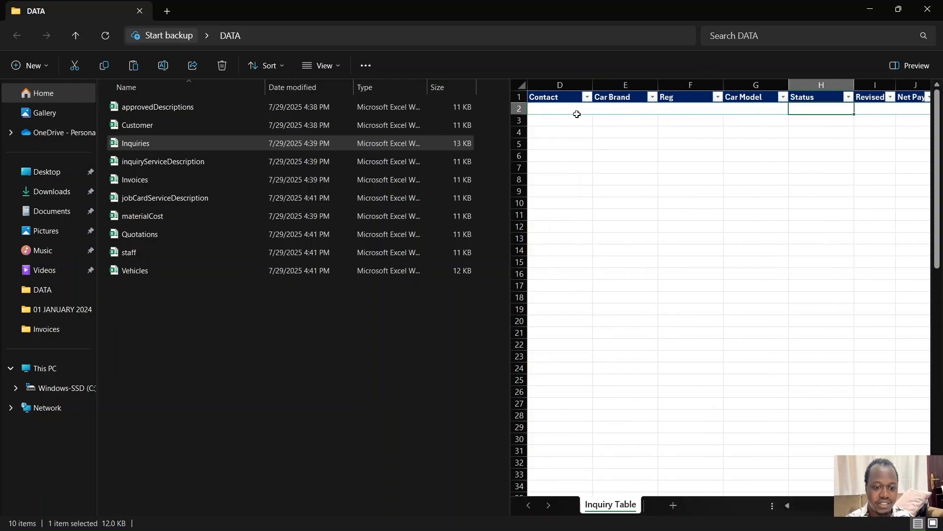
key("Right")
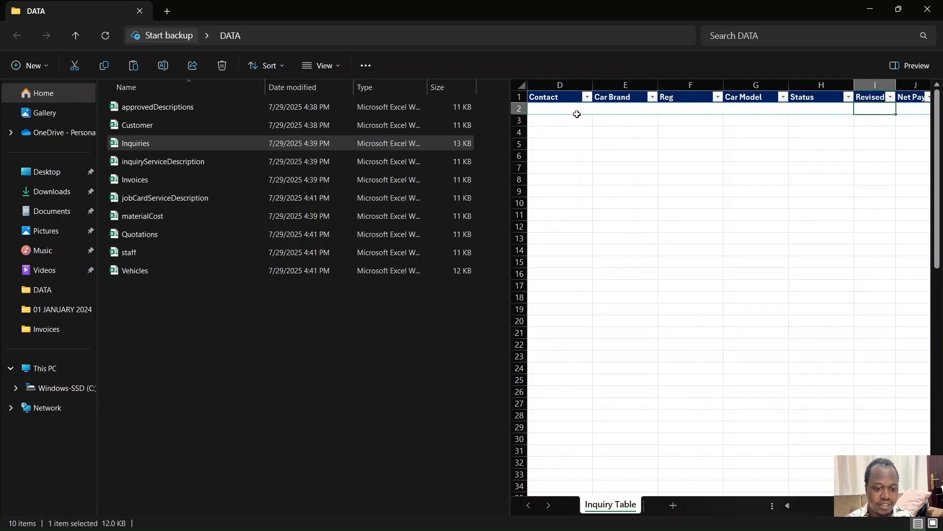
key("Right")
key("Left")
key("Left")
key("Left")
key("Left")
key("Left")
key("Left")
key("Left")
key("Left")
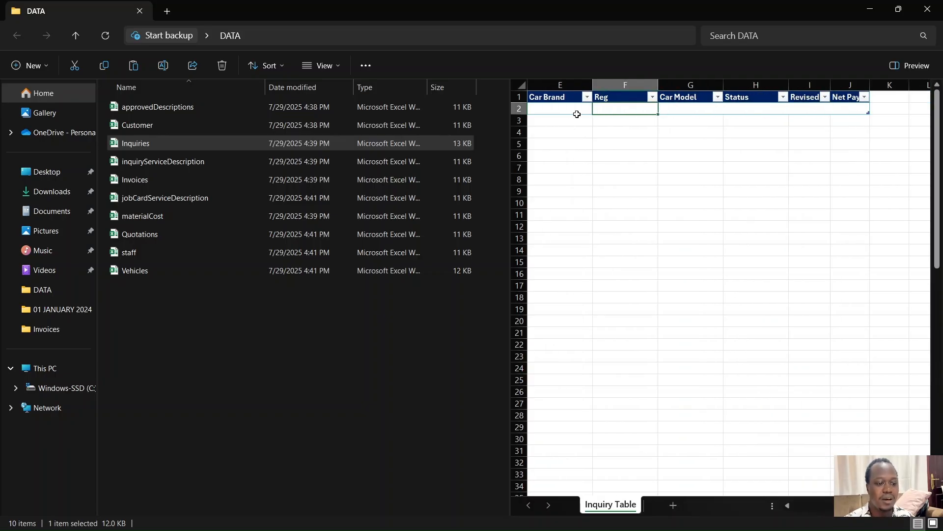
key("Left")
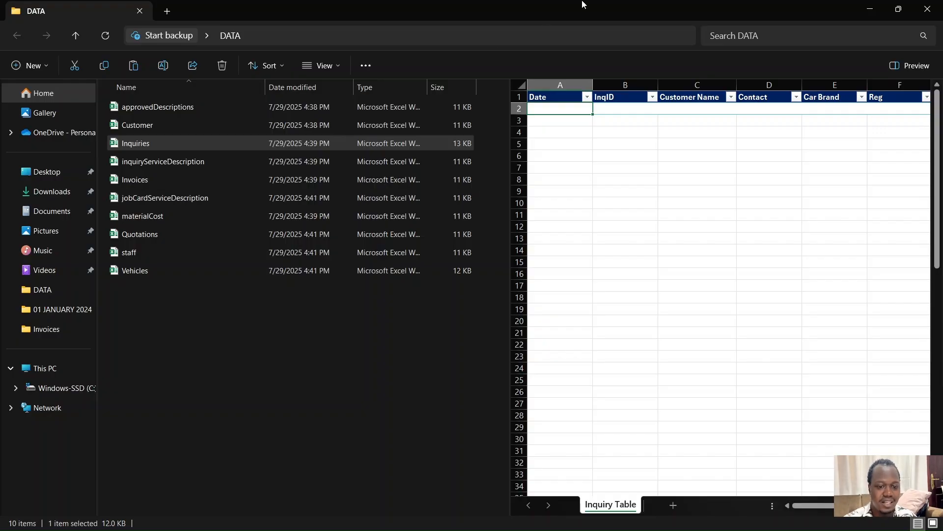
left_click(867, 9)
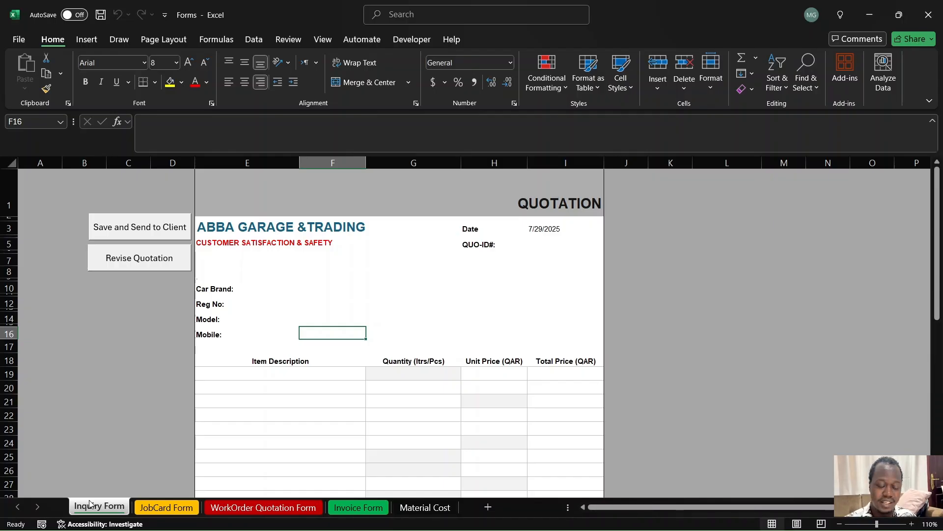
Enter the customer's name above the vehicle details on the quotation and set the Car Brand to Toyota.
left_click(221, 275)
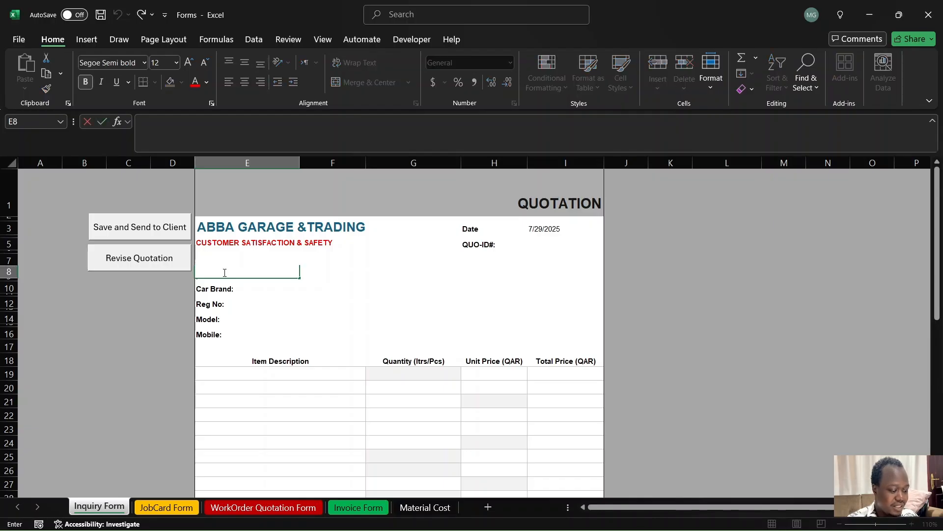
type("Abraham")
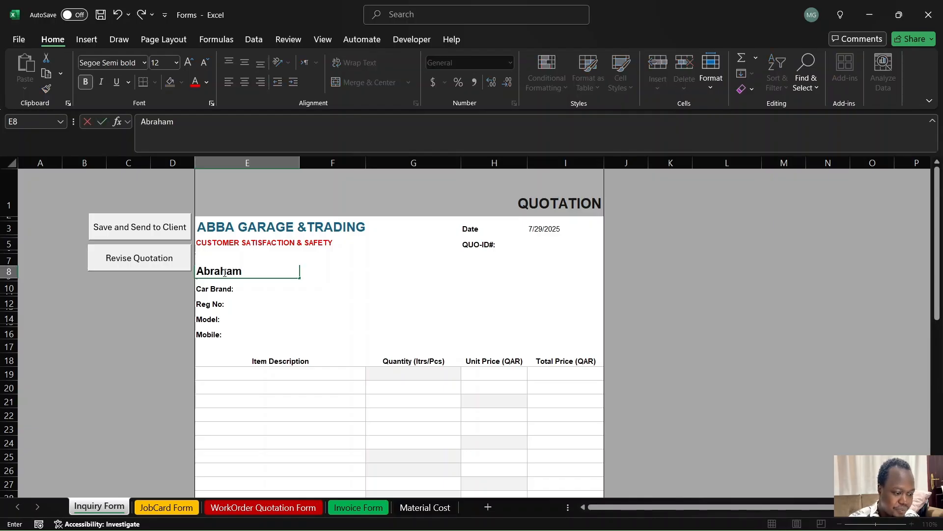
key("Return")
key("Tab")
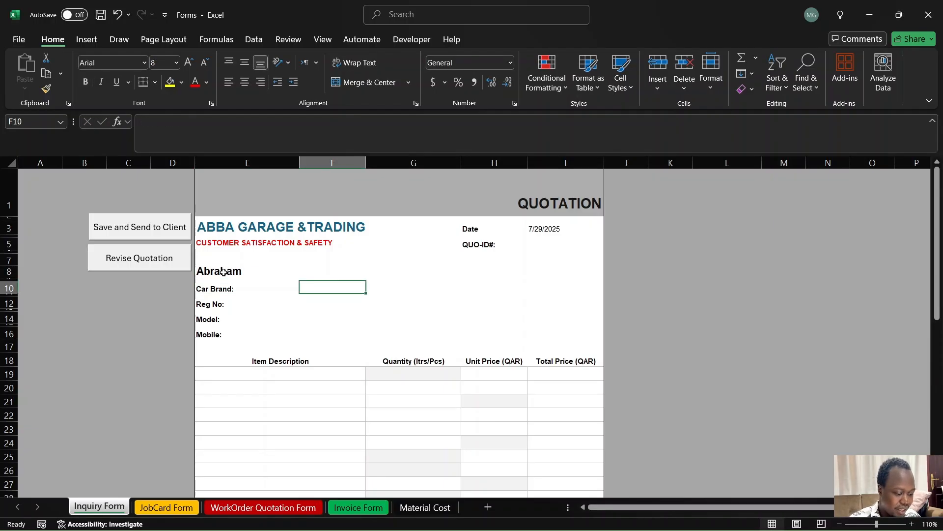
type("Toyota")
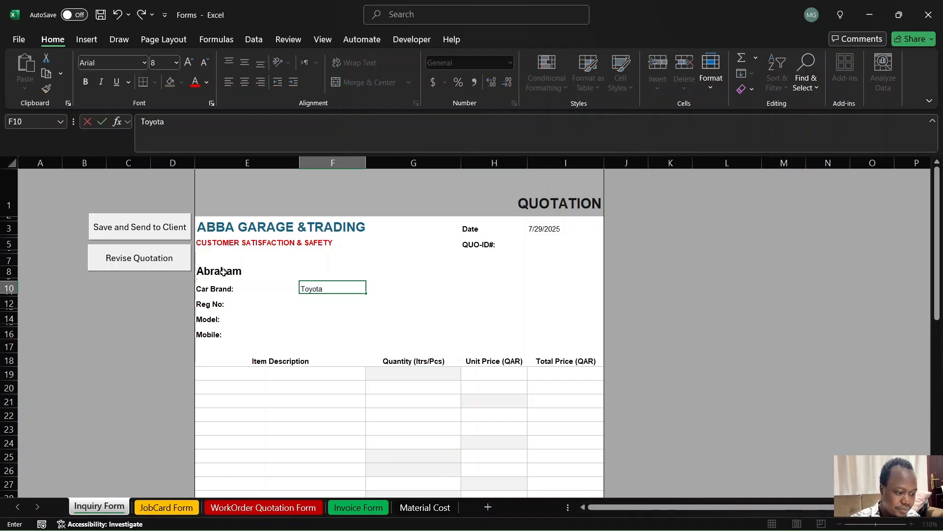
key("Return")
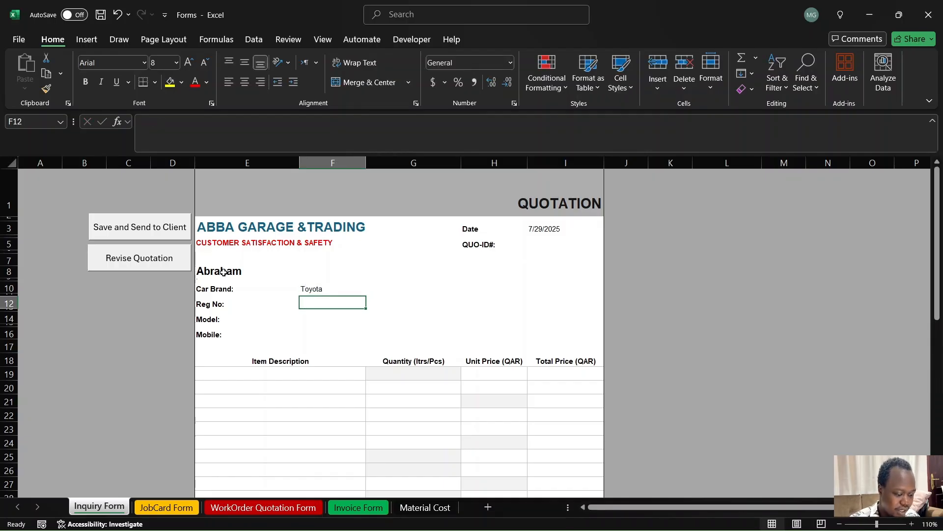
Fill in the car's registration number under Reg No and set the Model to Camry.
type("ABC")
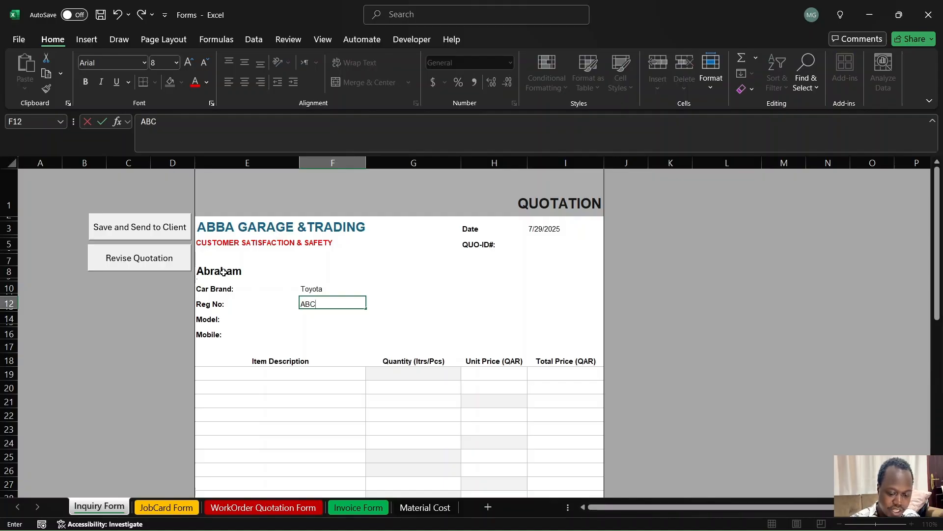
type("-1234")
key("Return")
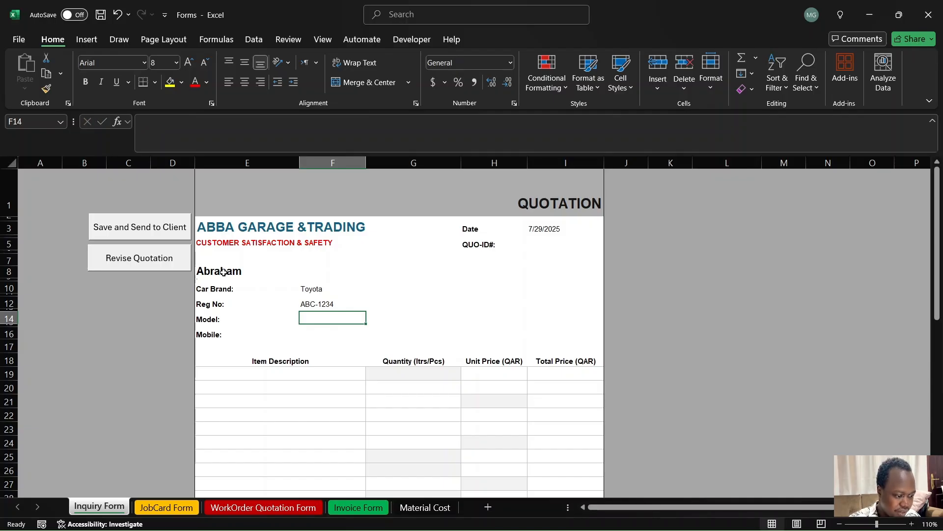
type("CAmry")
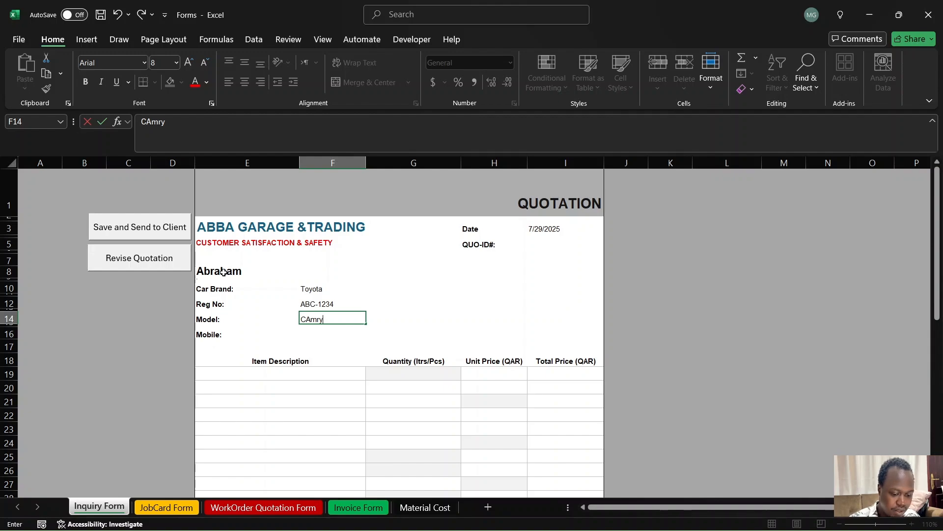
key("BackSpace")
key("BackSpace")
key("BackSpace")
key("BackSpace")
type("amry")
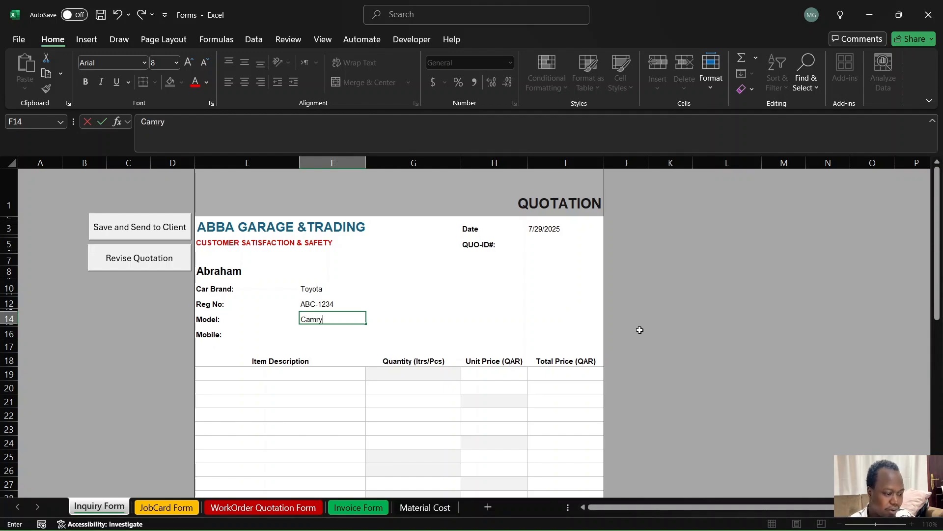
key("Return")
Enter the customer's eight-digit mobile number in the quotation's Mobile field.
key("Up")
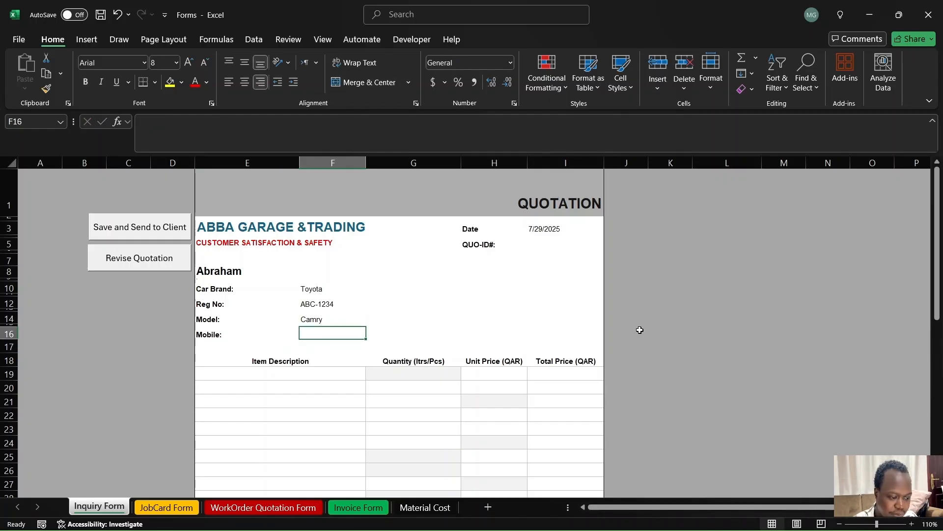
type("1234")
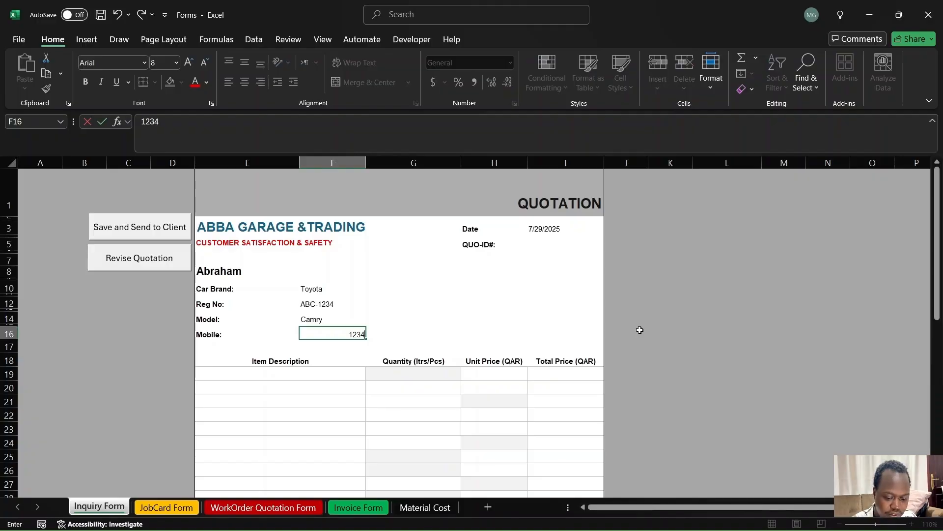
type("5678")
key("Return")
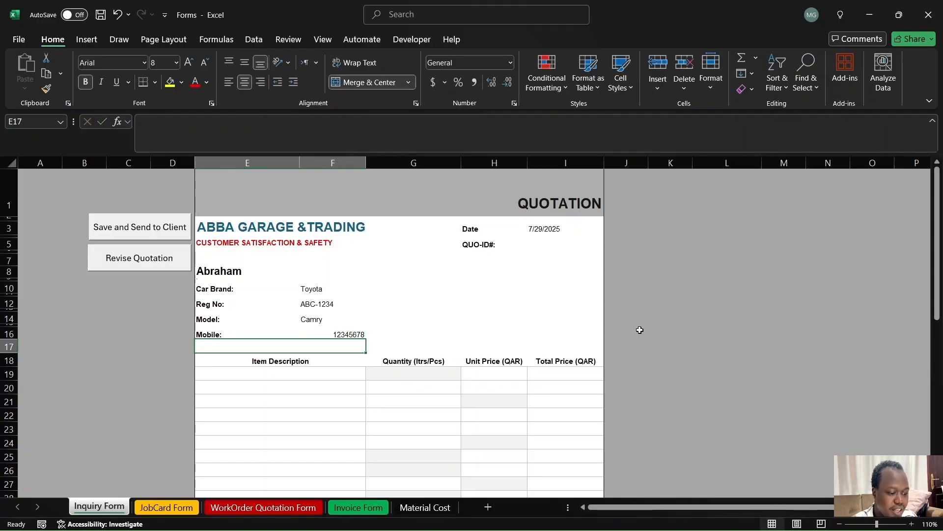
Try a seven-digit number in the Mobile field to test its validation, and re-enter the eight-digit mobile number.
key("Up")
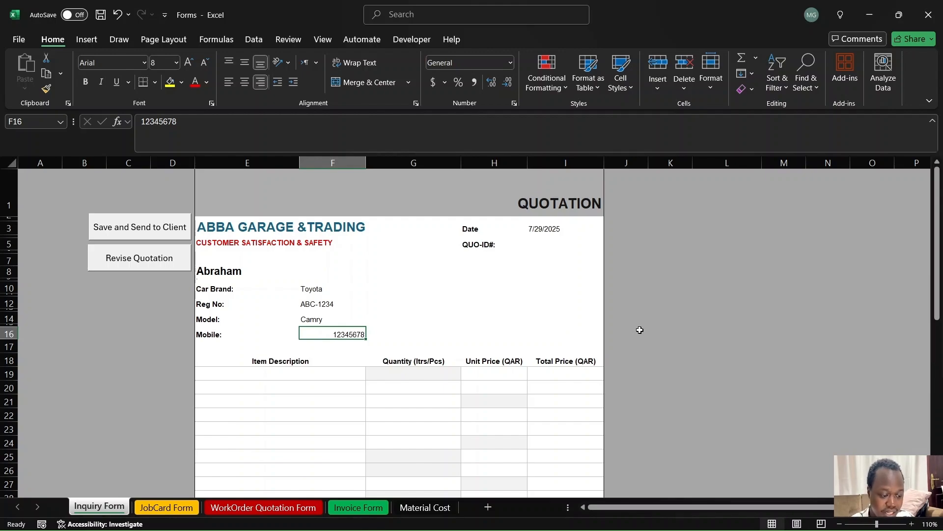
key("BackSpace")
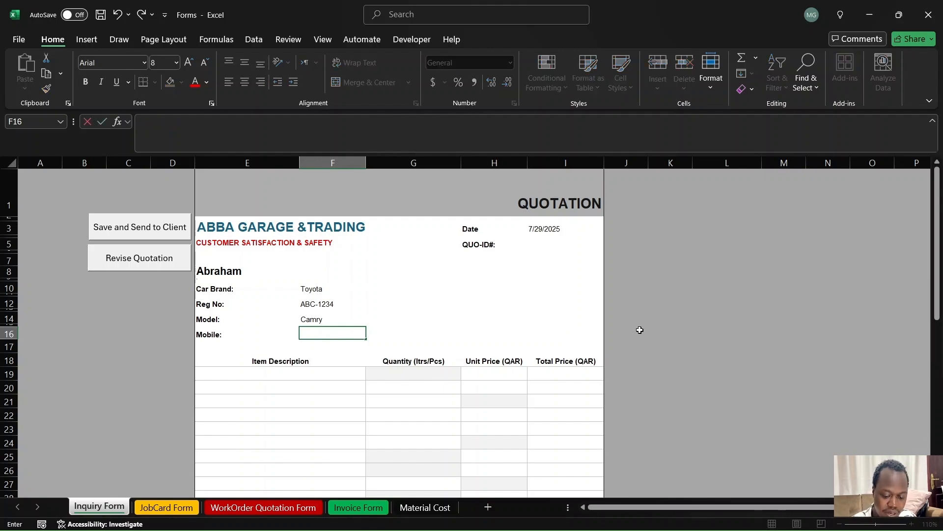
type("1234567")
key("Return")
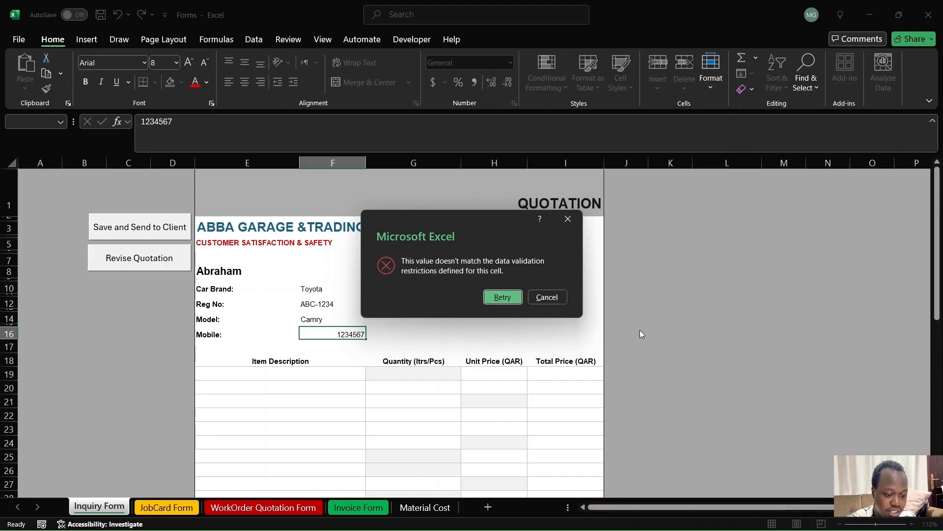
left_click(513, 299)
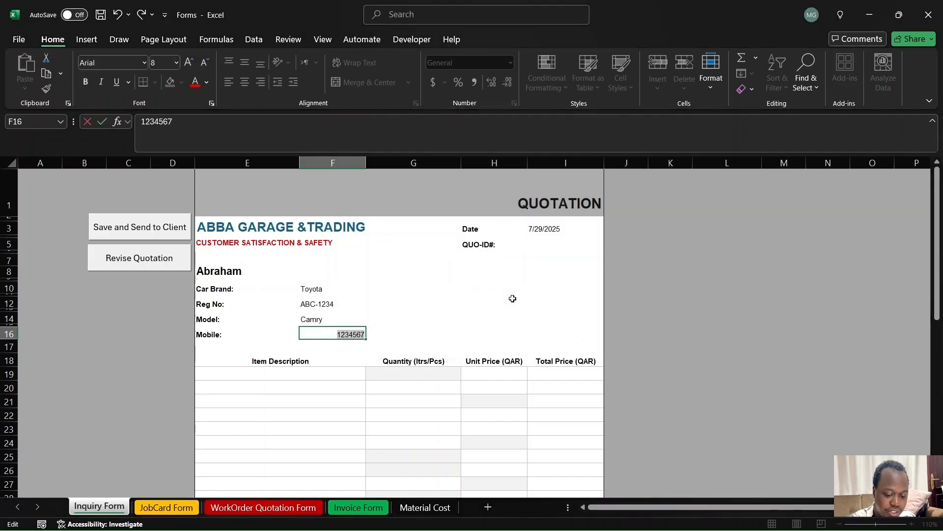
key("BackSpace")
type("123456")
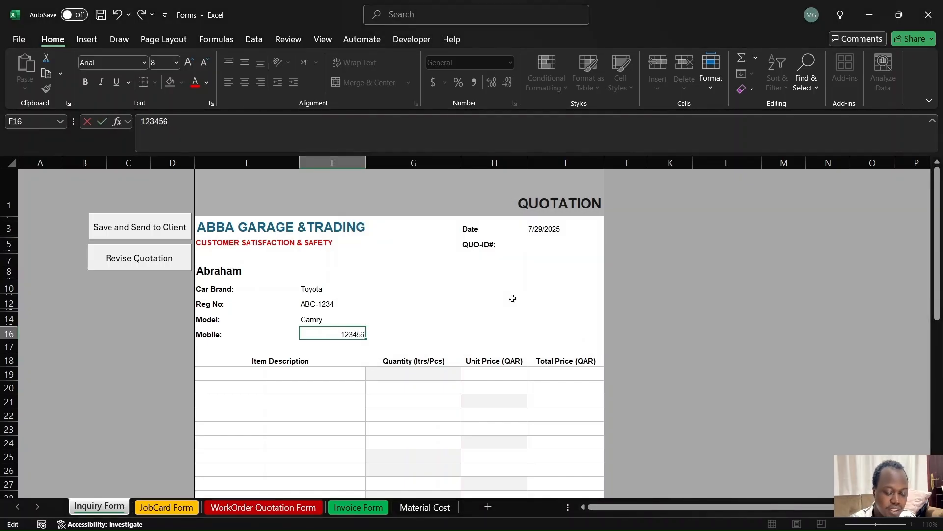
type("78")
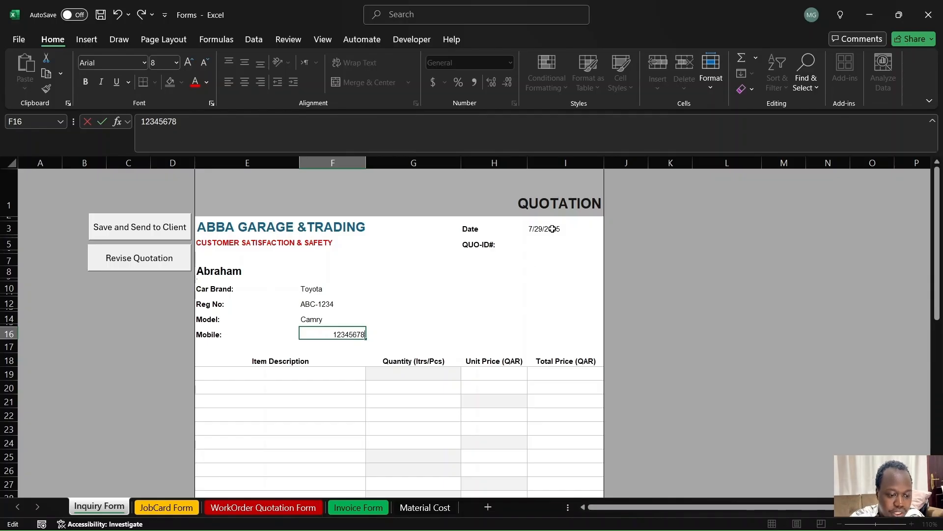
Inspect the formula in the quotation's Date cell, and try the sample dates 1/2/2025 and 2/1/2025 in K7:K8 beside the form.
left_click(553, 229)
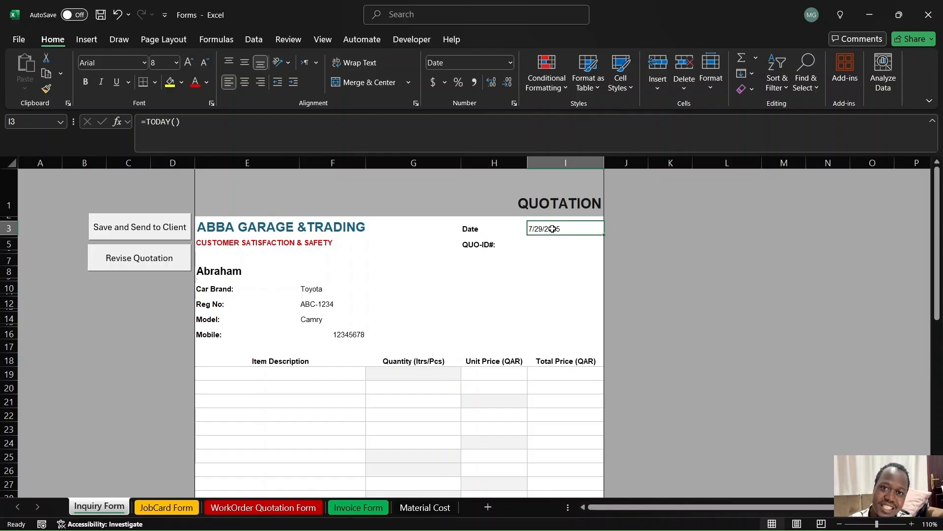
left_click(678, 273)
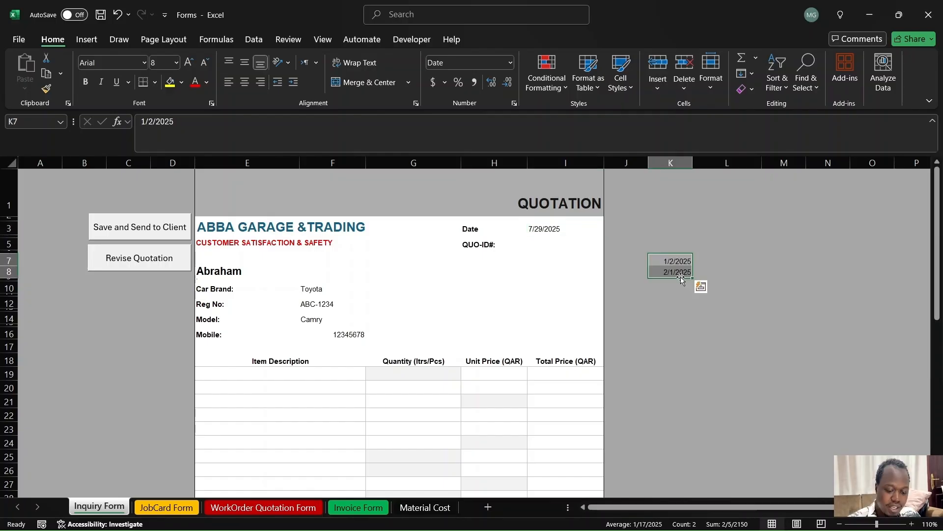
left_click(681, 330)
Fill in the four-digit quotation number in the QUO-ID# field below the date.
left_click(550, 243)
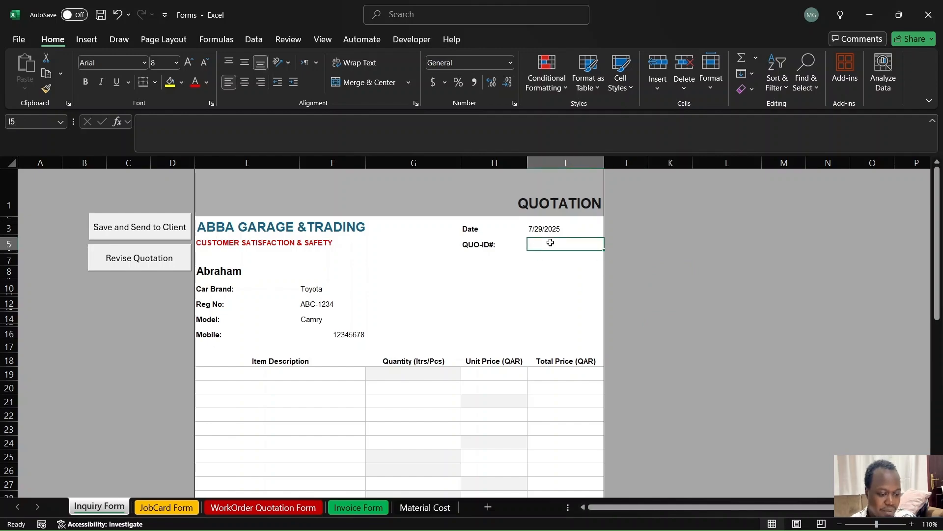
type("1004")
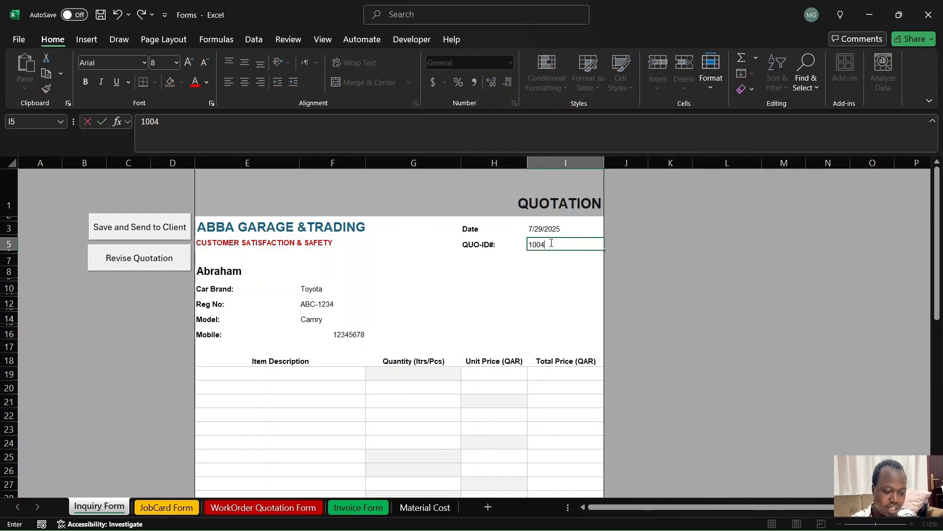
key("Return")
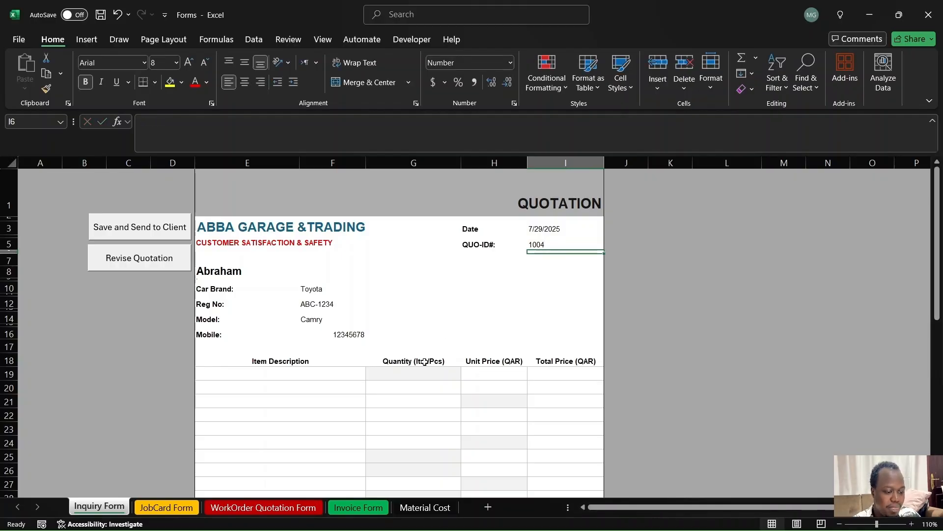
Enter "Engine Mounting" as the first line under Item Description.
left_click(307, 379)
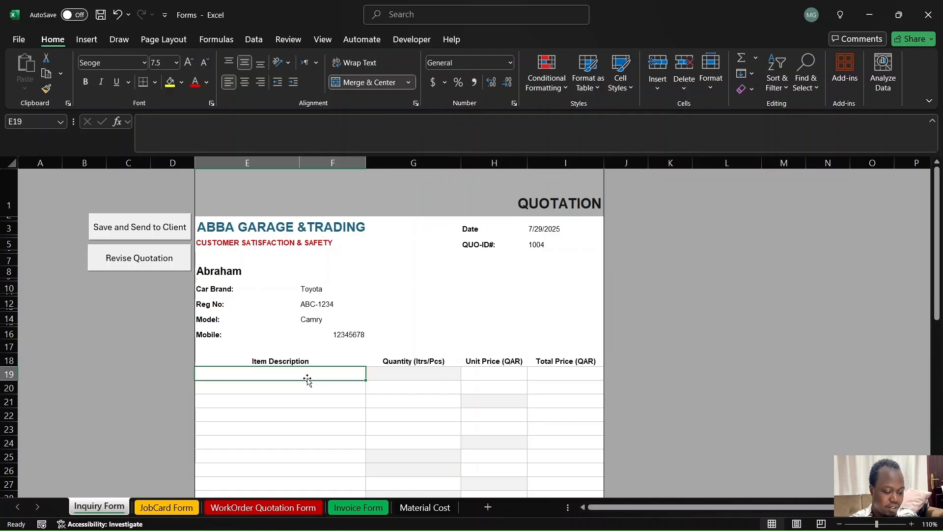
type("E")
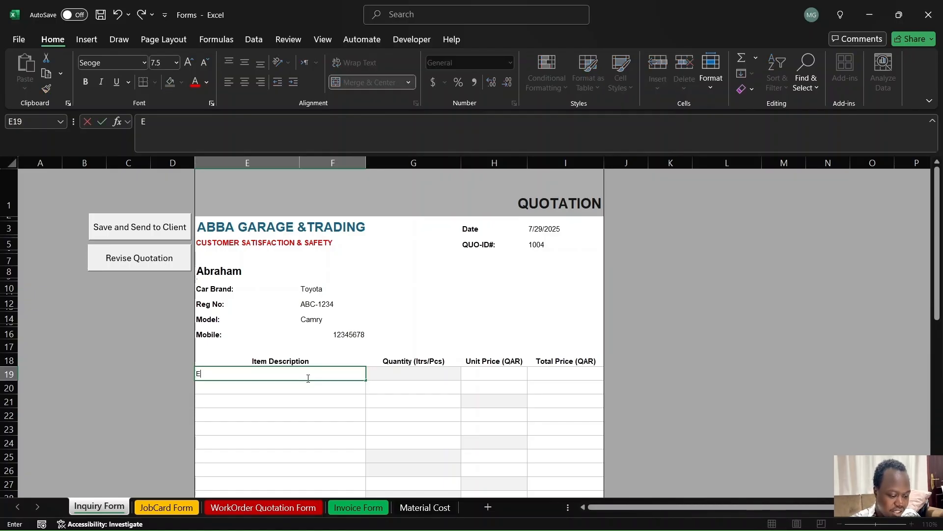
type("ngine ")
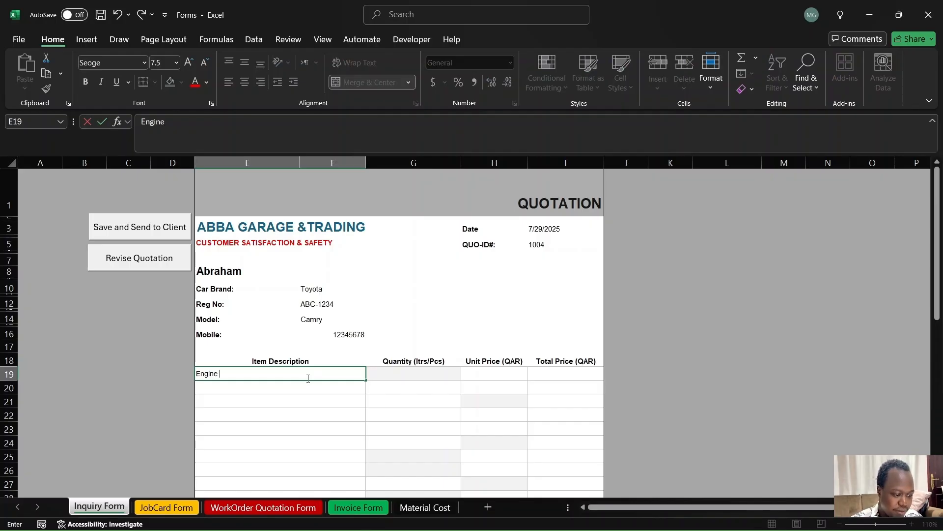
type("Mounting")
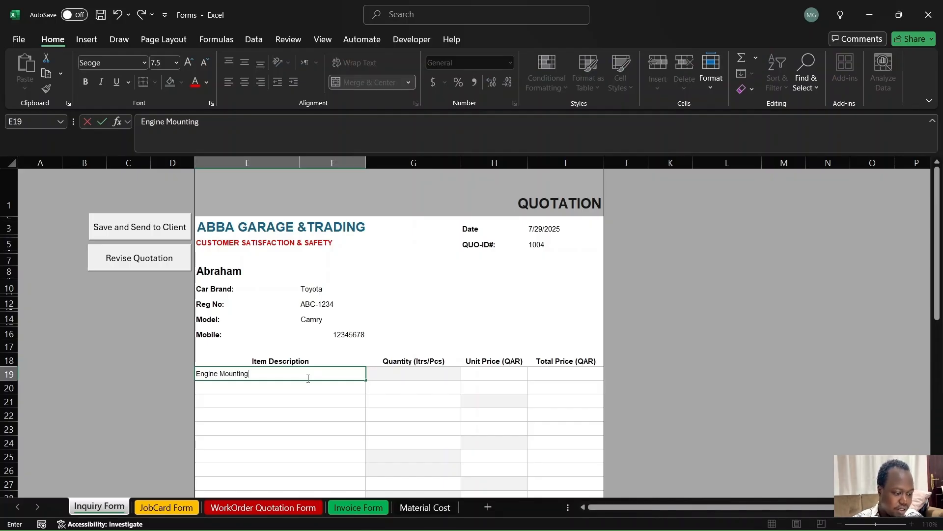
key("Return")
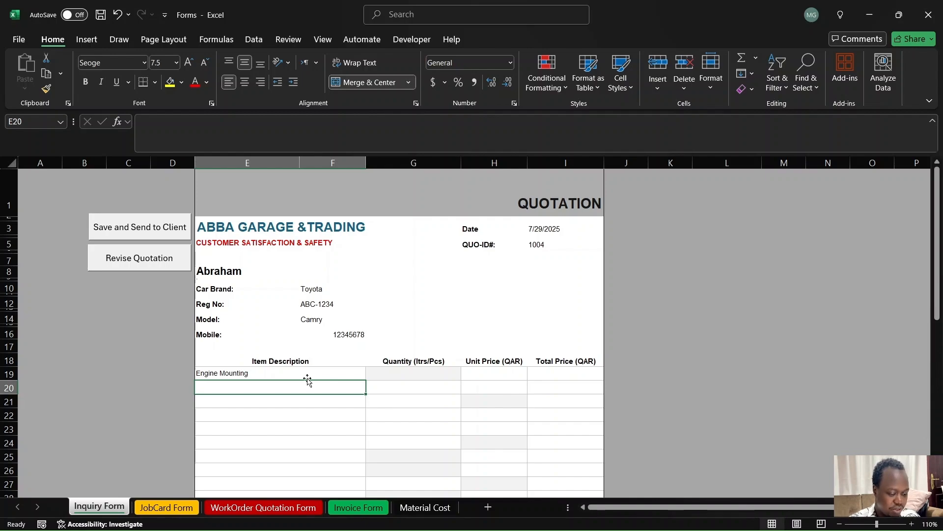
Enter "oil change" as the second line under Item Description.
type("Cho")
key("BackSpace")
key("BackSpace")
key("BackSpace")
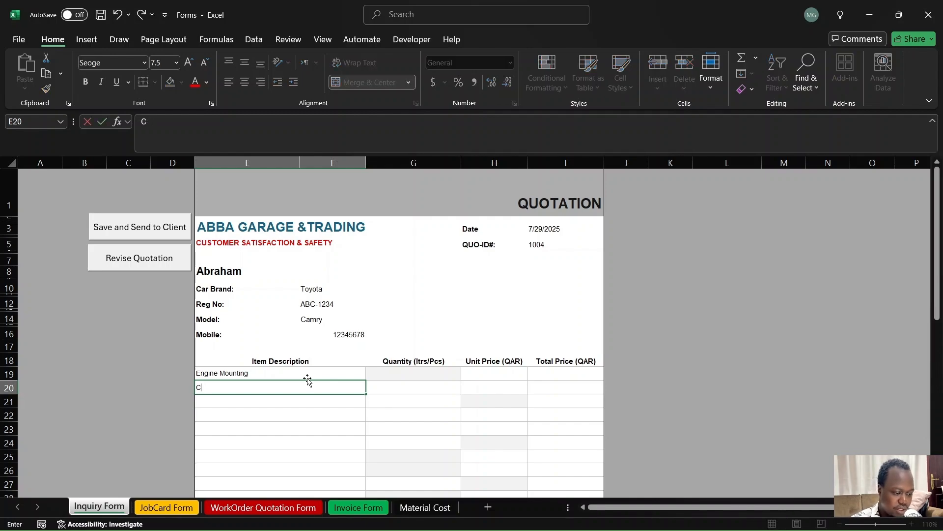
type("oil change")
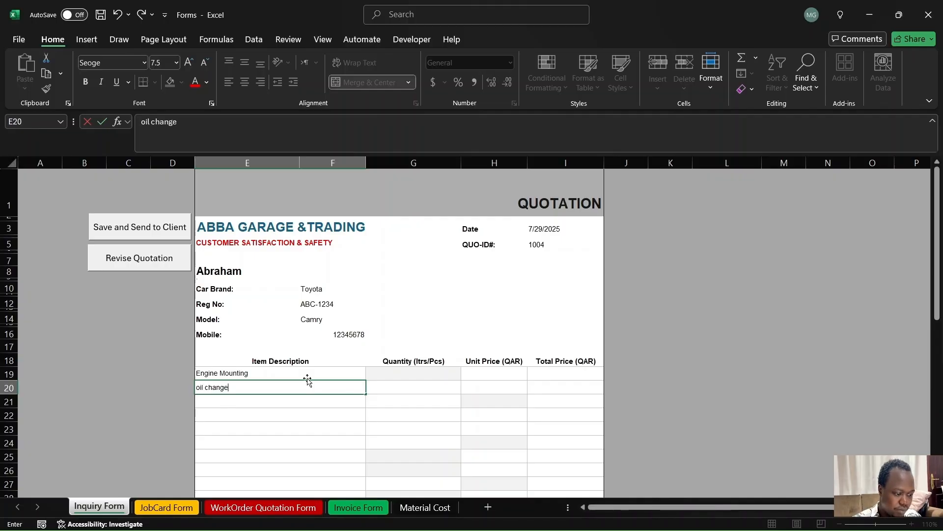
key("Return")
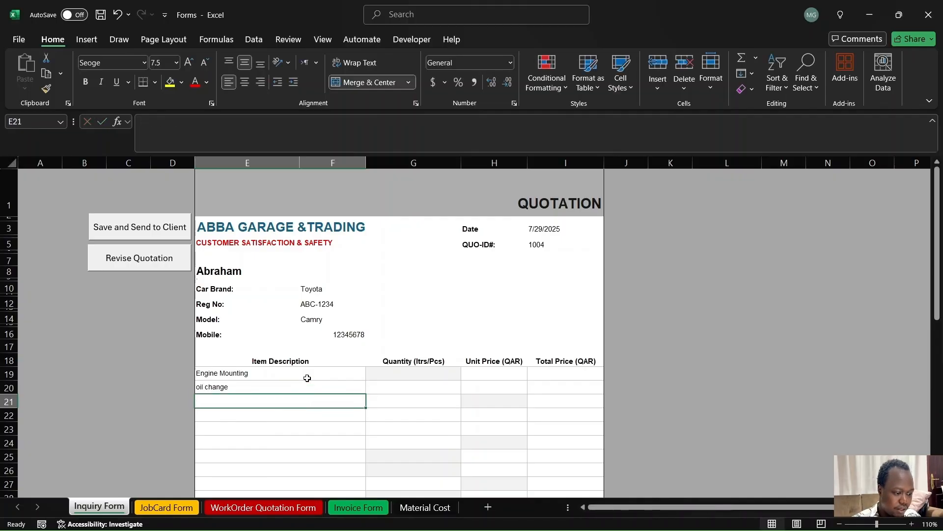
Extend the second item description so it reads "oil change - Engine".
left_click(308, 382)
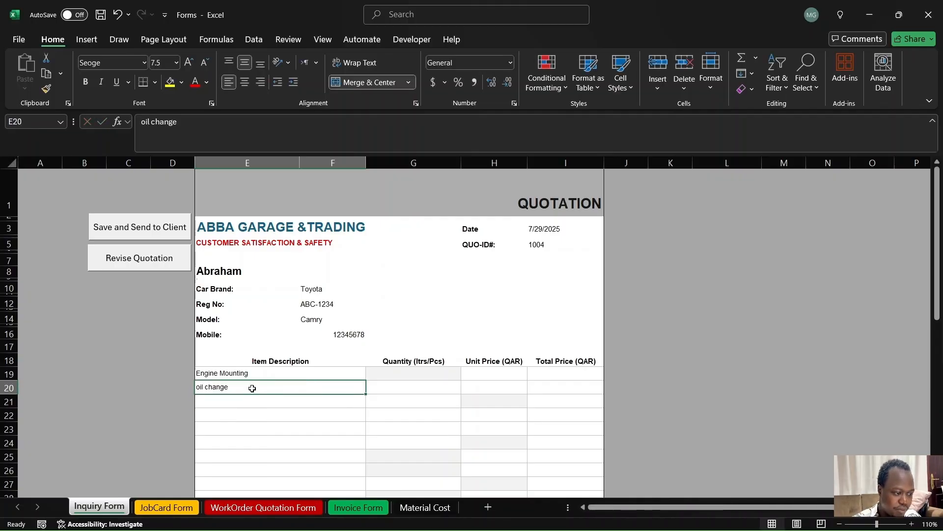
left_click(217, 128)
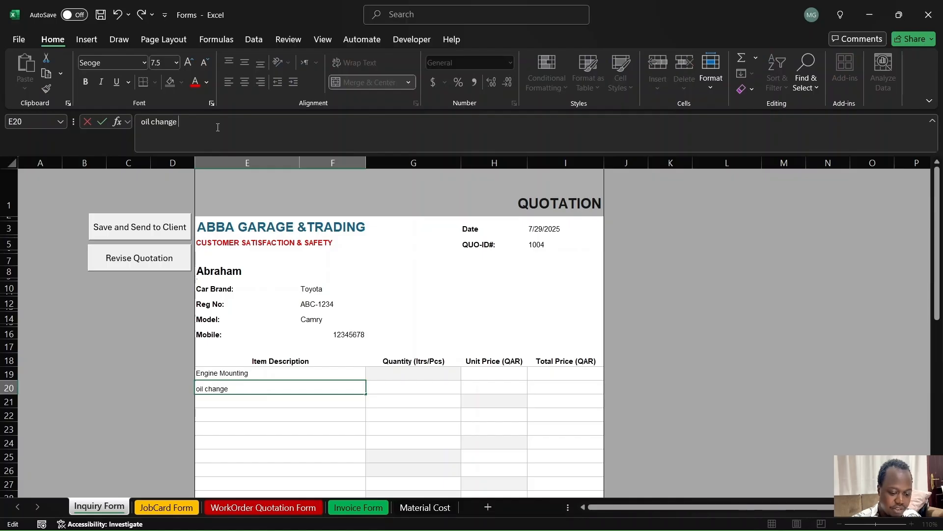
type("-")
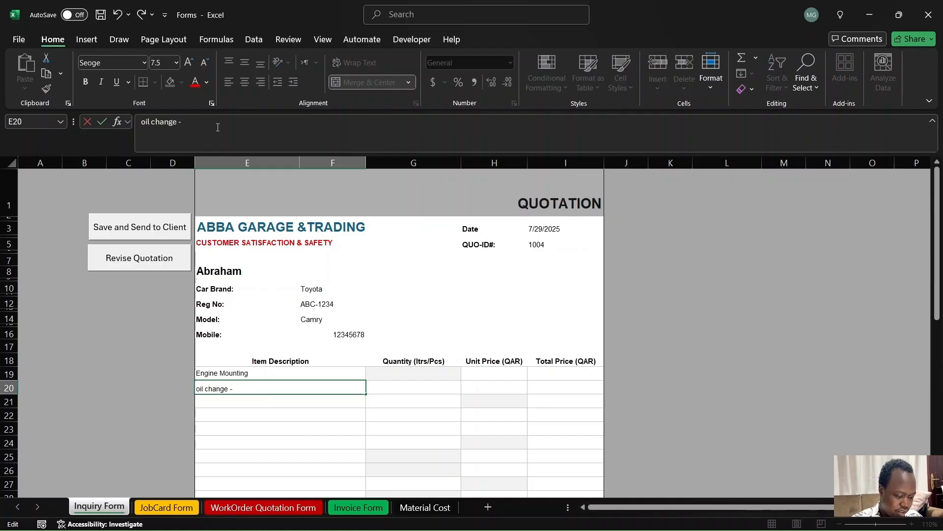
type(" Engine")
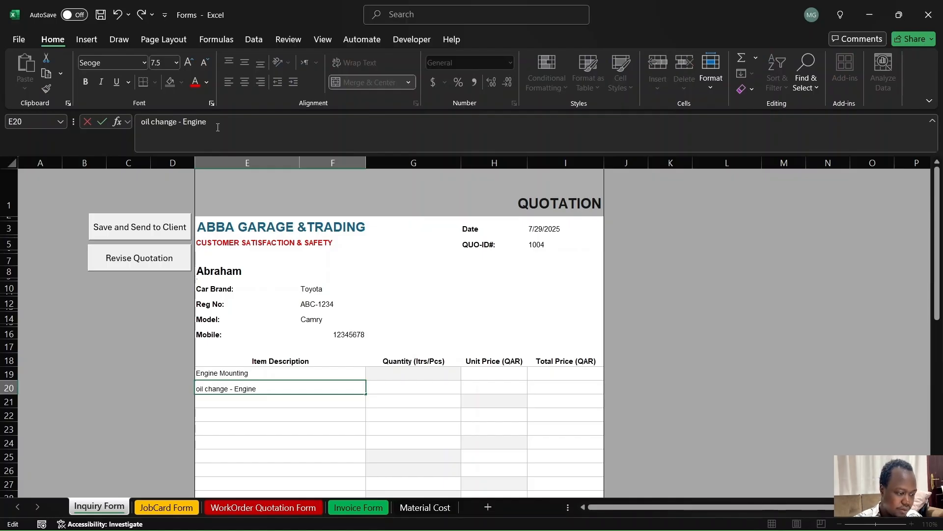
key("Return")
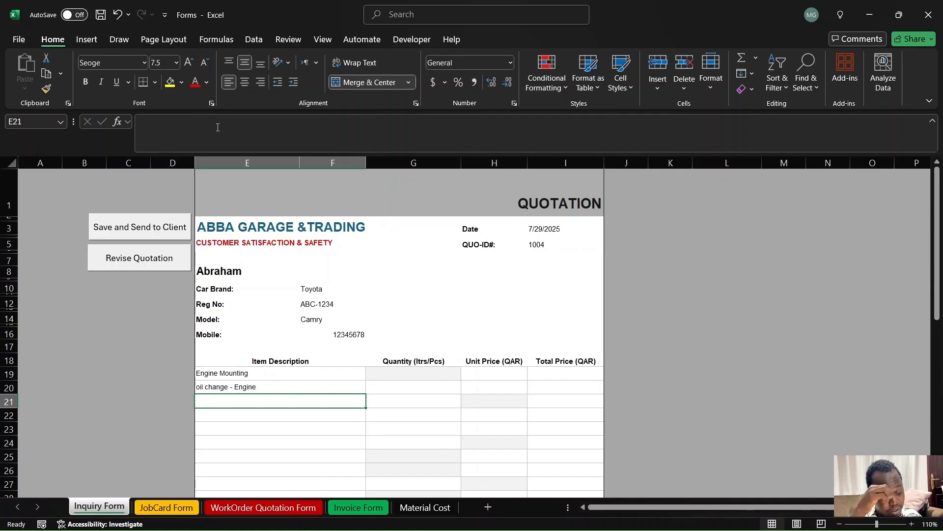
Add "Filter" and "Gear-oil" as the third and fourth lines under Item Description.
type("Filter")
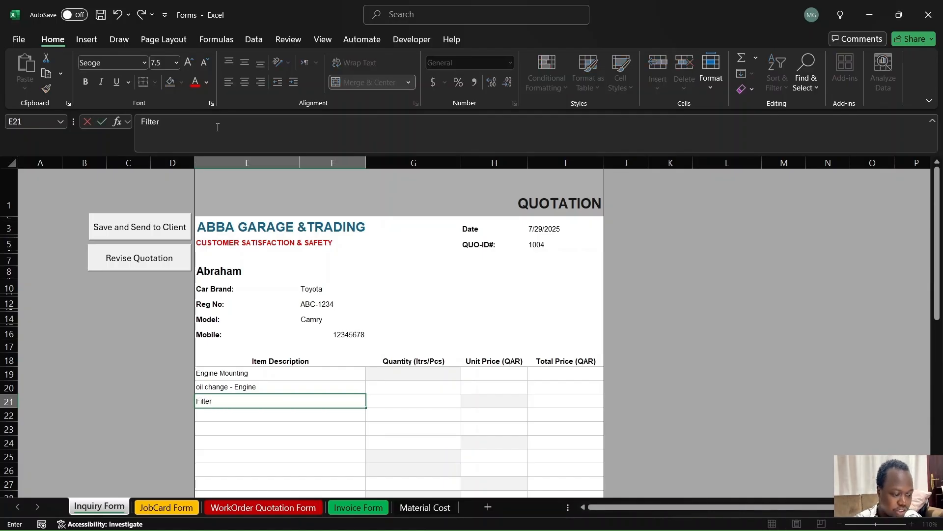
key("Return")
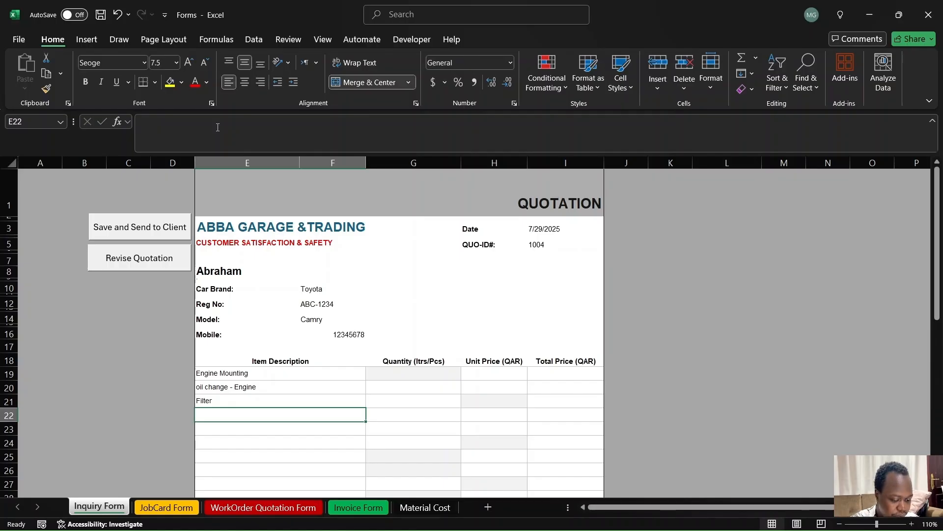
type("Gear")
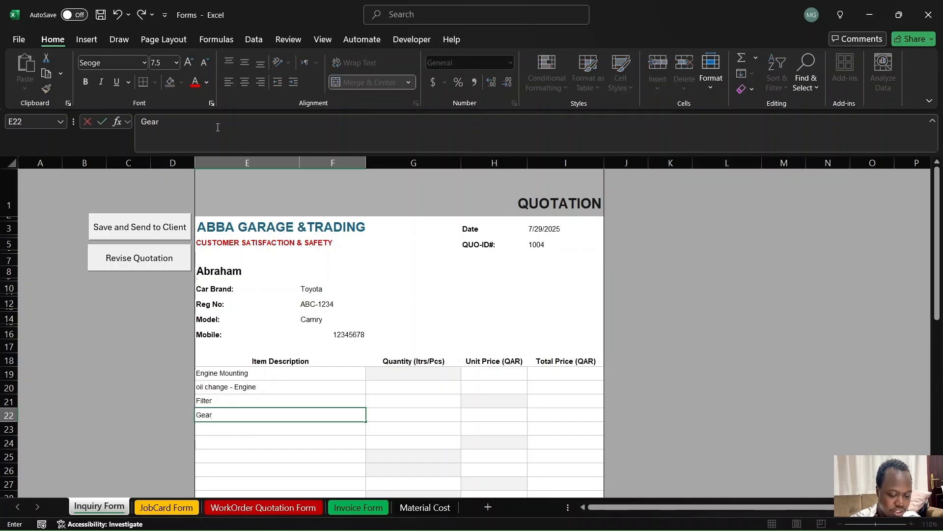
type("-oil")
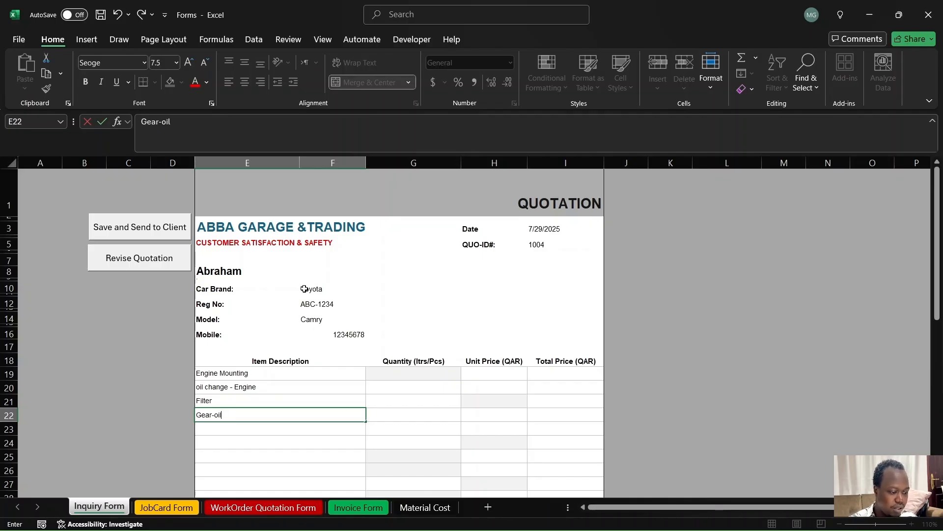
left_click(302, 427)
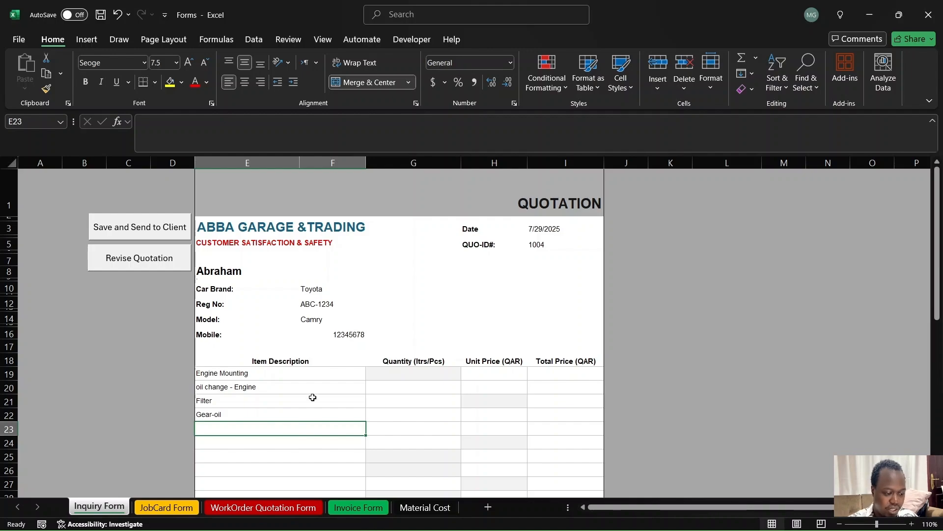
Fill in the quantities: 2 for Engine Mounting, 4.5 for the engine oil change, 1 for Filter and 4 for Gear-oil.
left_click(317, 373)
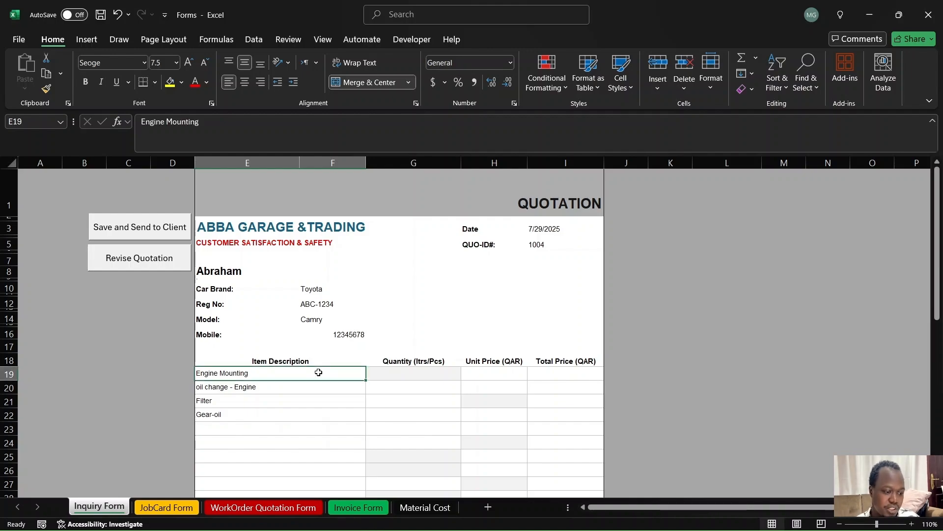
key("Tab")
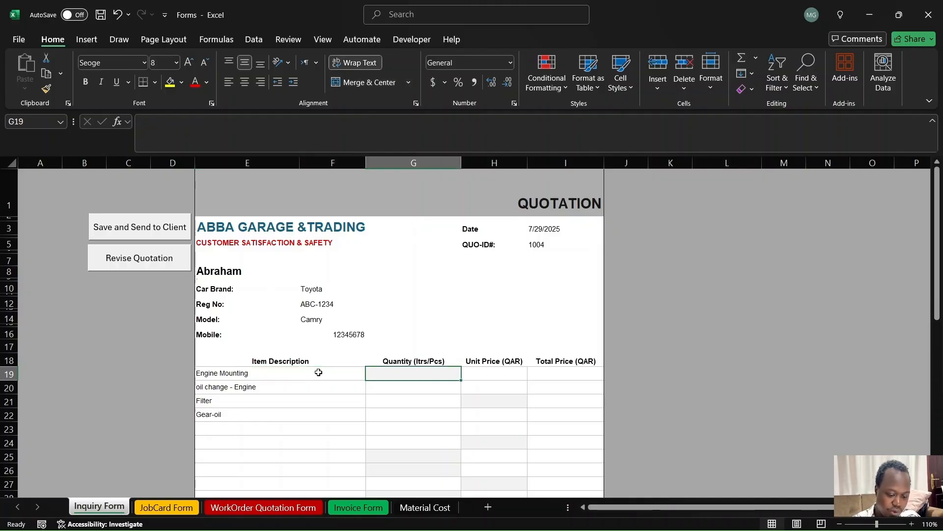
type("2")
key("Return")
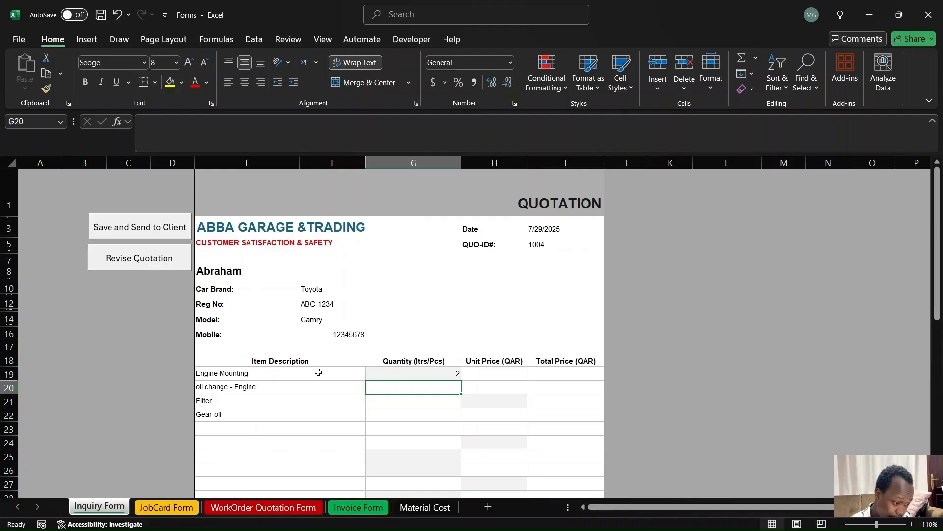
type("4.5")
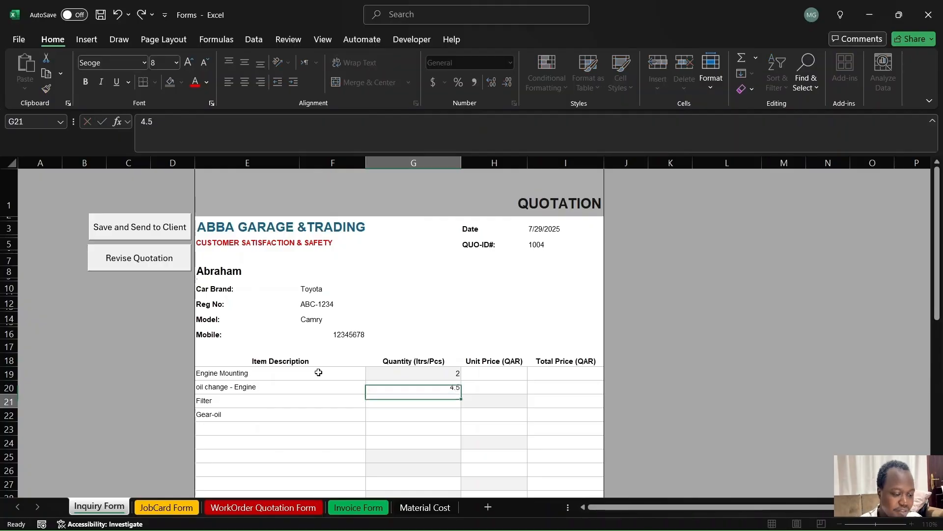
key("Return")
type("1")
key("Return")
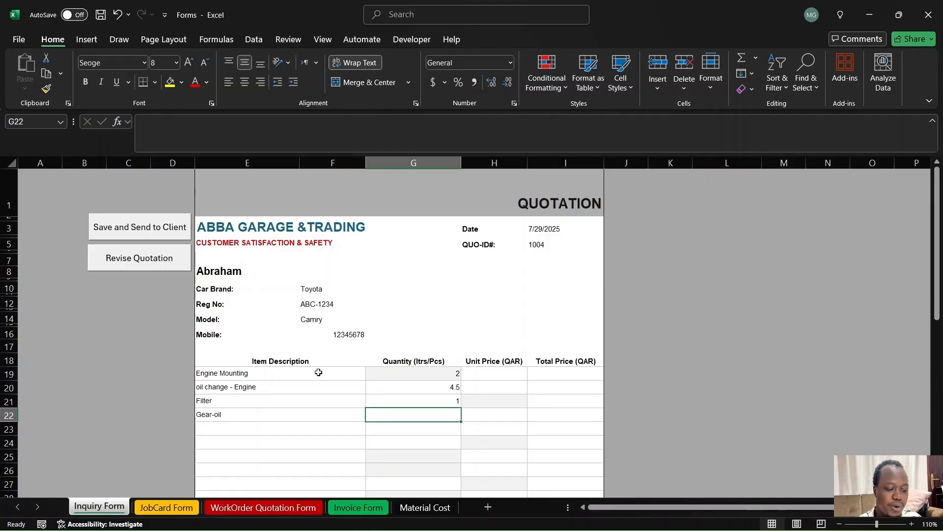
type("4")
key("Return")
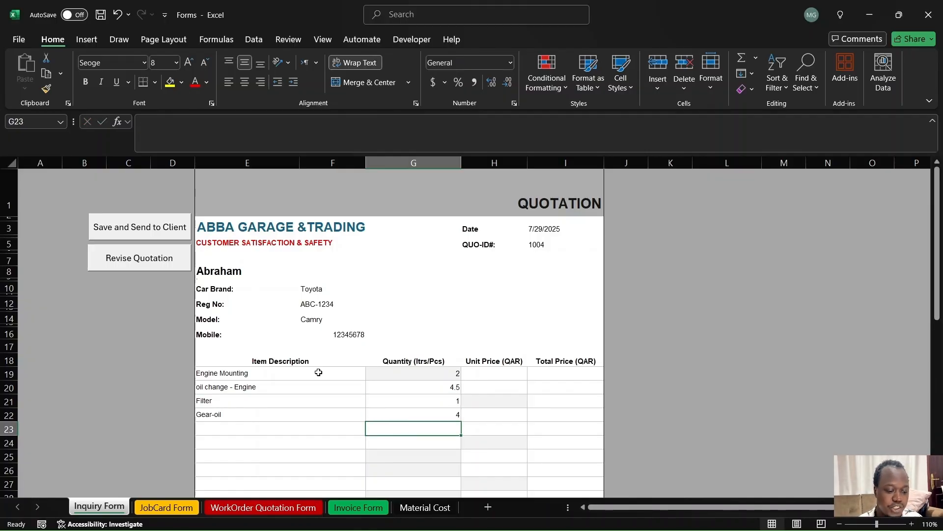
Fill in the unit prices: 150 for Engine Mounting, 75 for the engine oil change, 25 for Filter and 60 for Gear-oil.
left_click(497, 376)
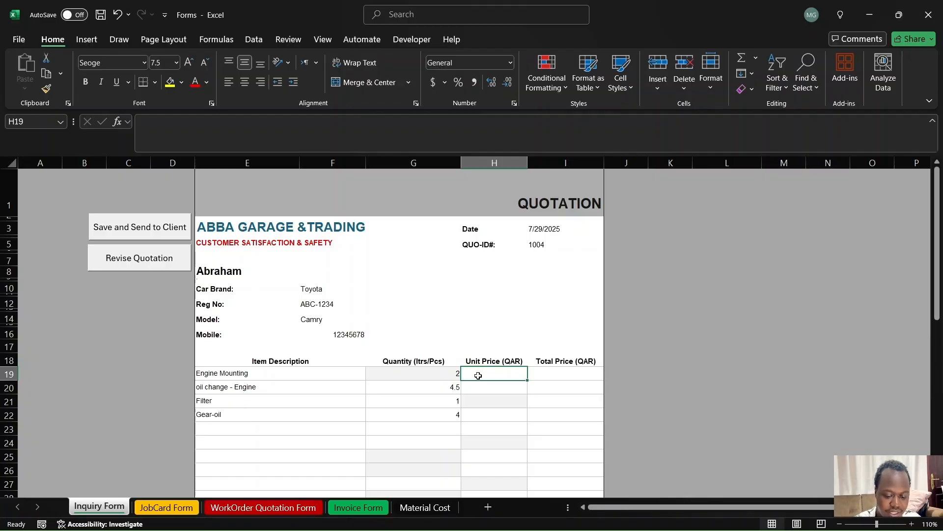
type("150")
key("Return")
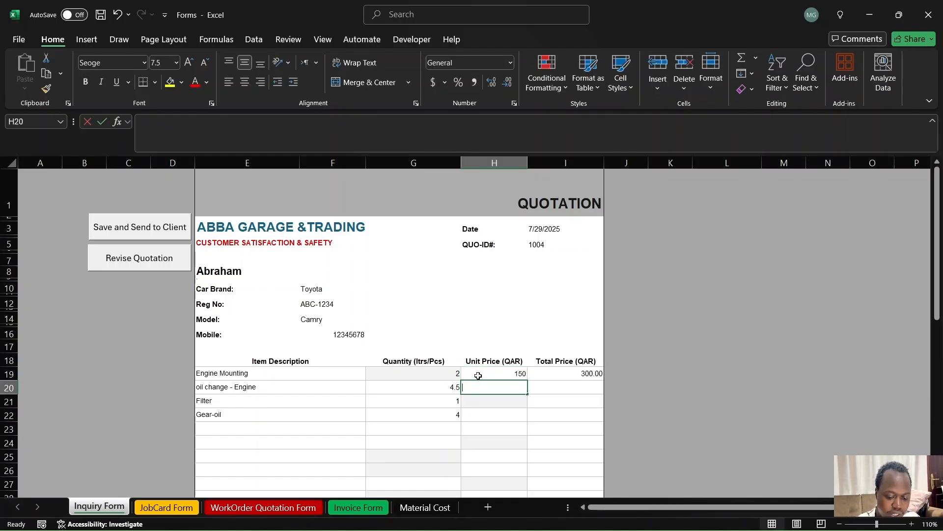
type("75")
key("Return")
type("25")
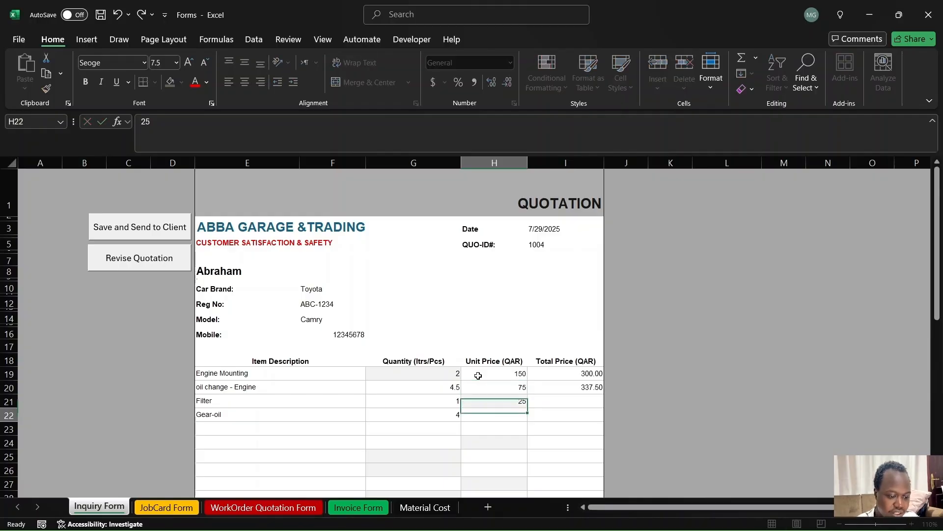
key("Return")
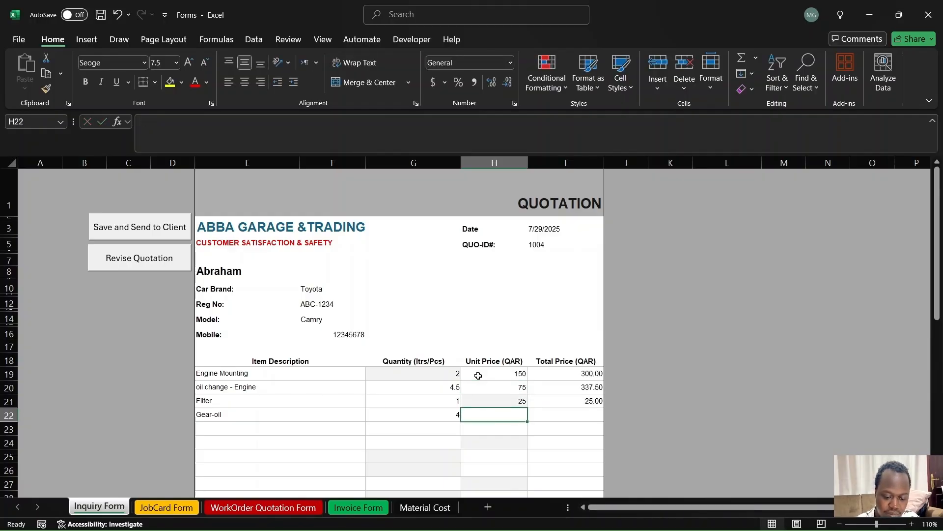
type("60")
key("Return")
Enter a Labour charge of 500 and a Discount of 150 in the totals block below the items.
key("Return")
key("Return")
key("Return")
key("Return")
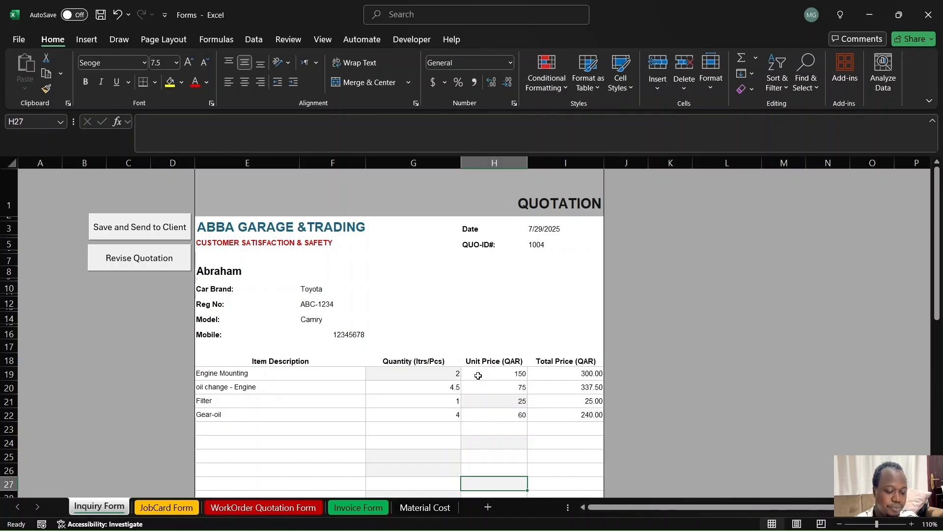
key("Return")
key("Return")
key("Return")
key("Return")
key("Return")
key("Return")
key("Return")
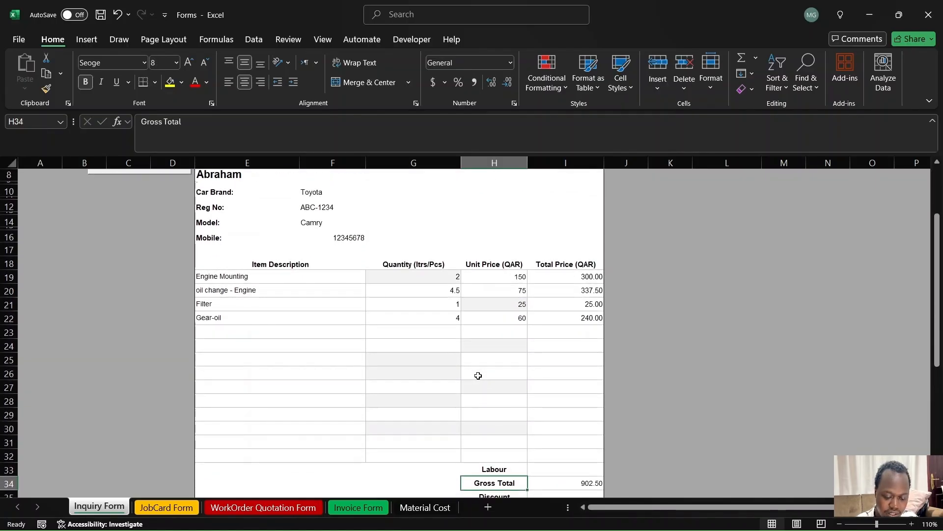
key("Up")
key("Right")
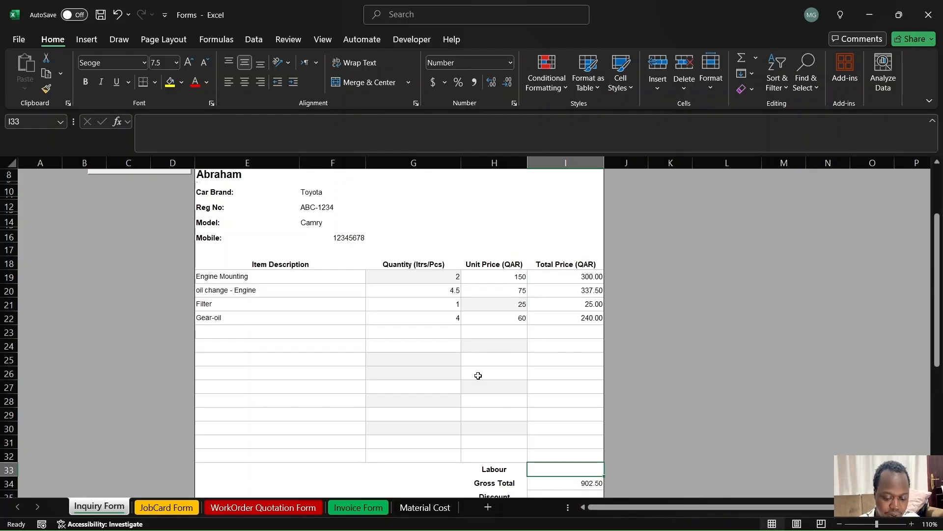
type("500")
key("Return")
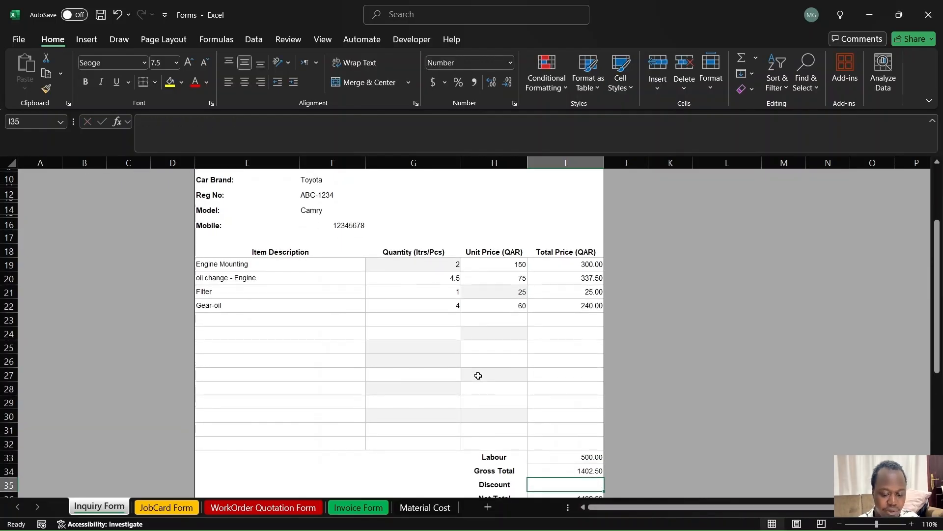
type("150")
key("Return")
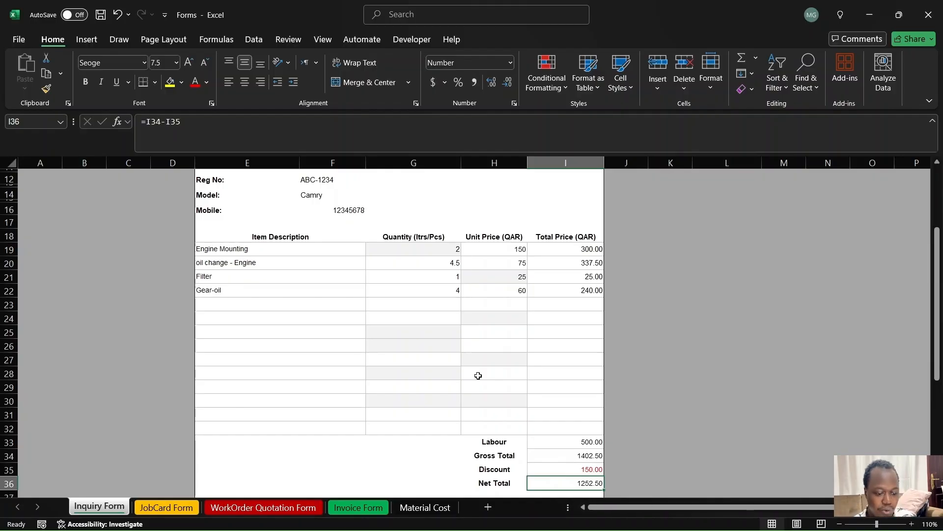
Review the completed quotation from the Net Total back up to the heading.
key("Up")
key("Up")
key("Up")
key("Up")
key("Up")
key("Up")
key("Up")
key("Up")
key("Up")
key("Up")
key("Up")
key("Up")
key("Up")
key("Up")
key("Up")
key("Up")
key("Up")
key("Up")
key("Up")
key("Up")
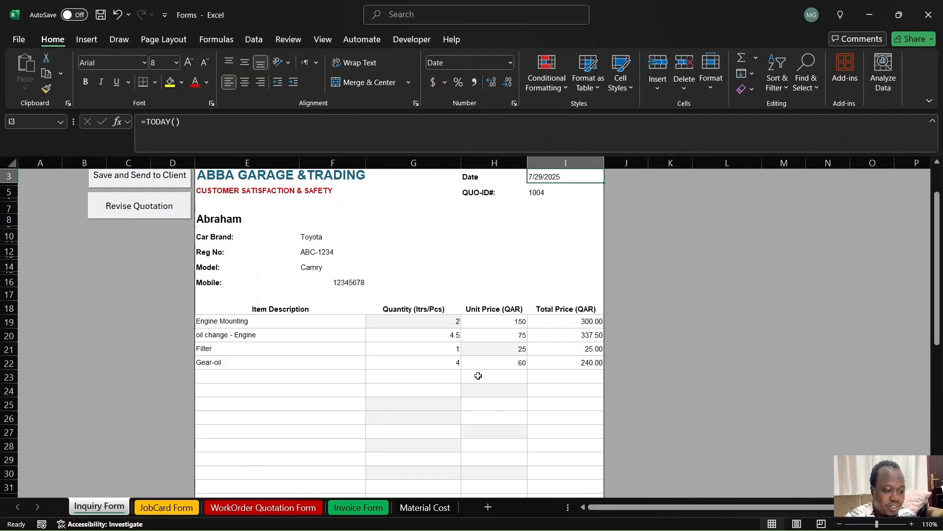
key("Up")
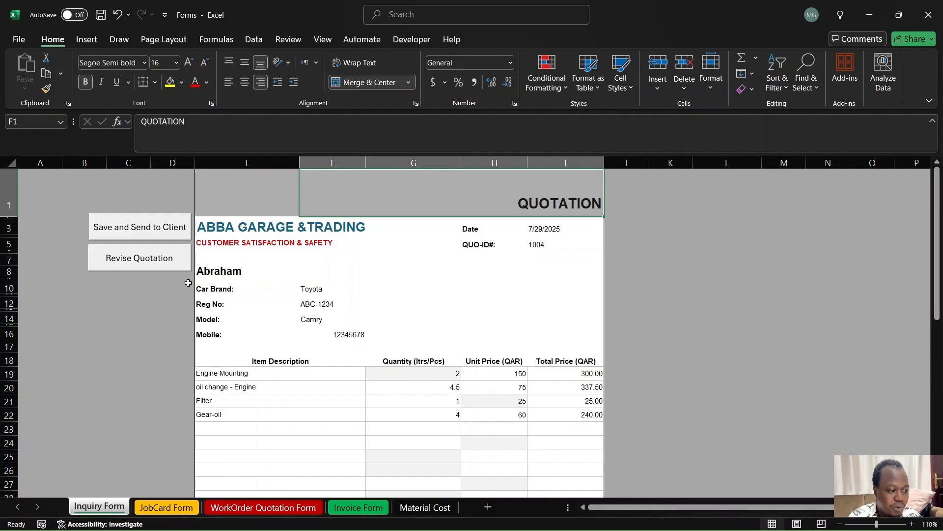
left_click(121, 310)
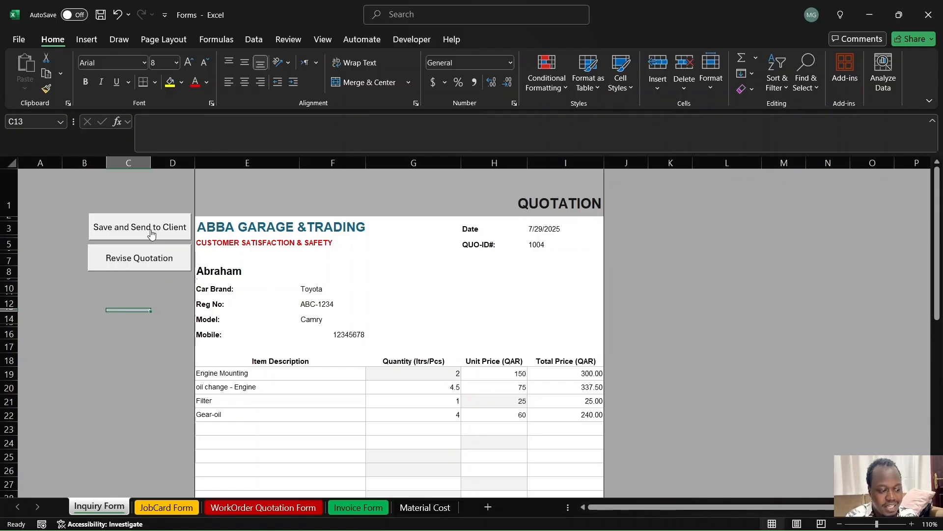
Save the quotation and send it to the client with status Sent & Pending and revised set to No, acknowledging the closing message in the workbook.
left_click(151, 234)
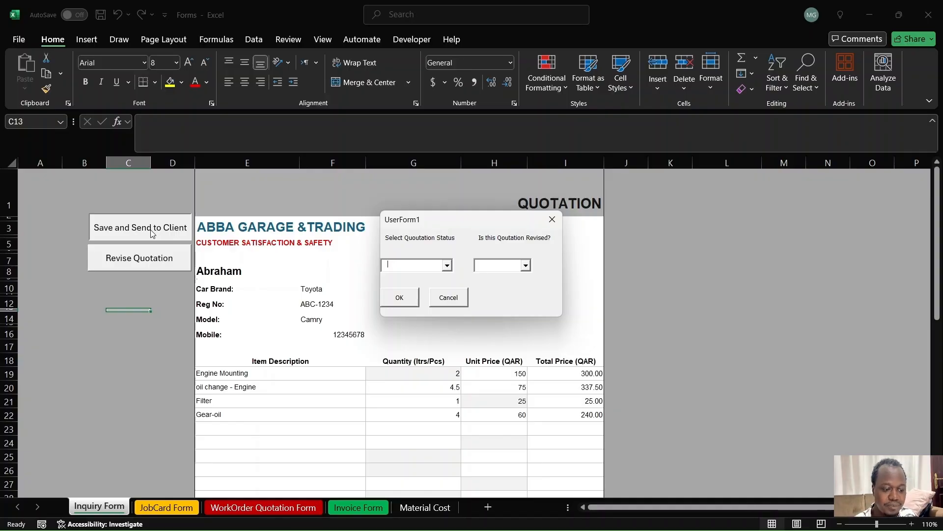
left_click(447, 266)
left_click(423, 279)
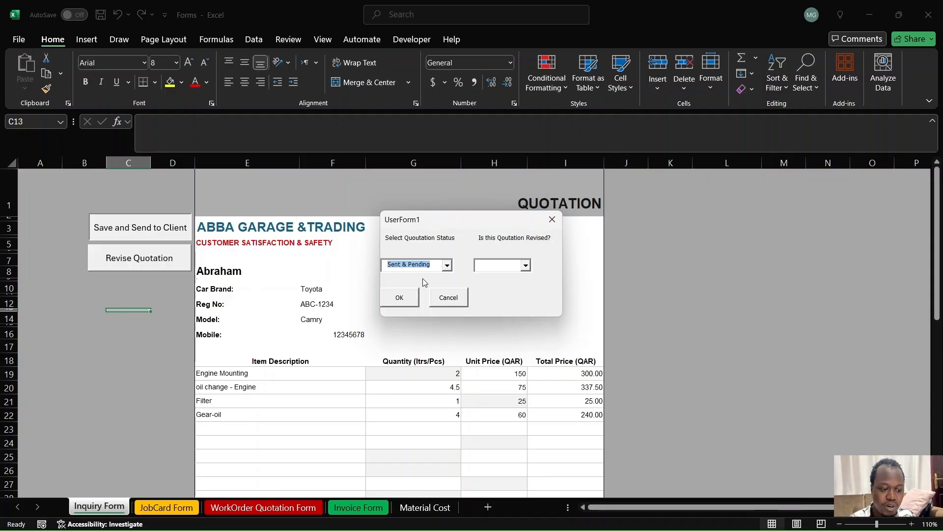
left_click(525, 266)
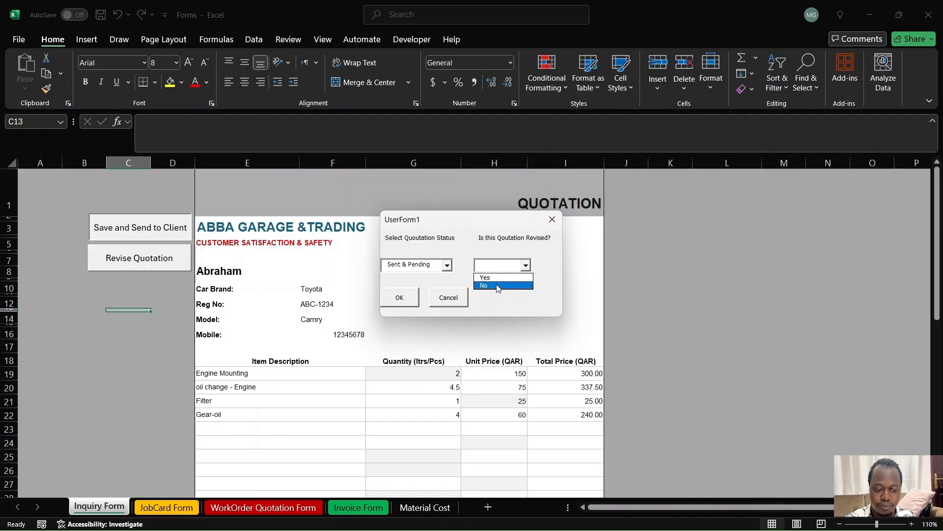
left_click(499, 286)
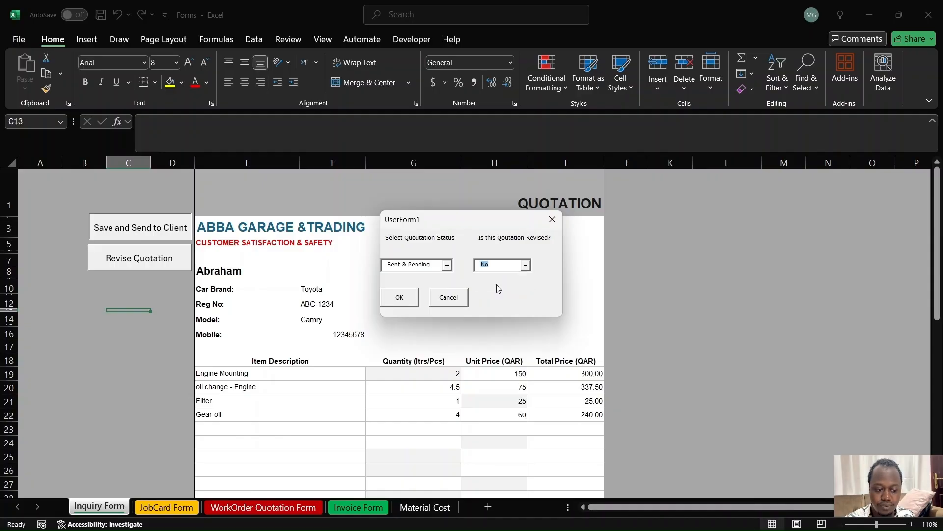
left_click(401, 298)
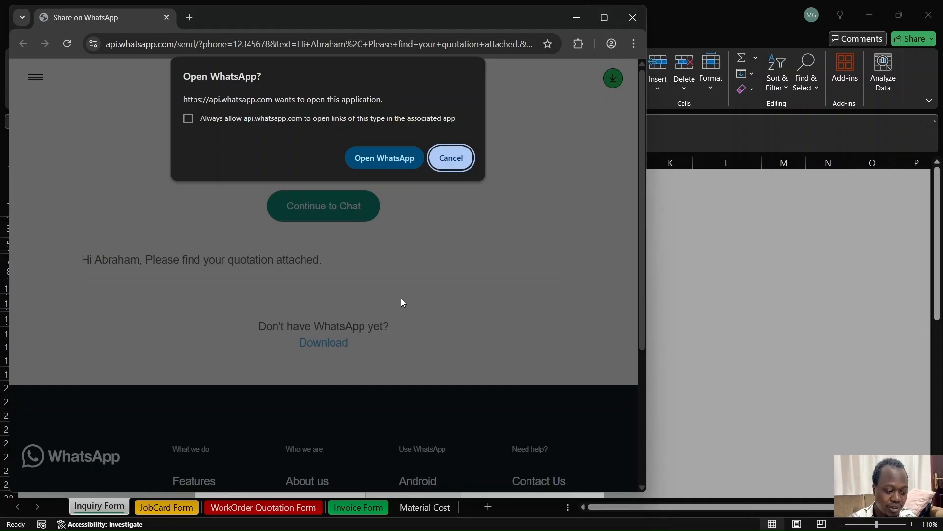
left_click(102, 506)
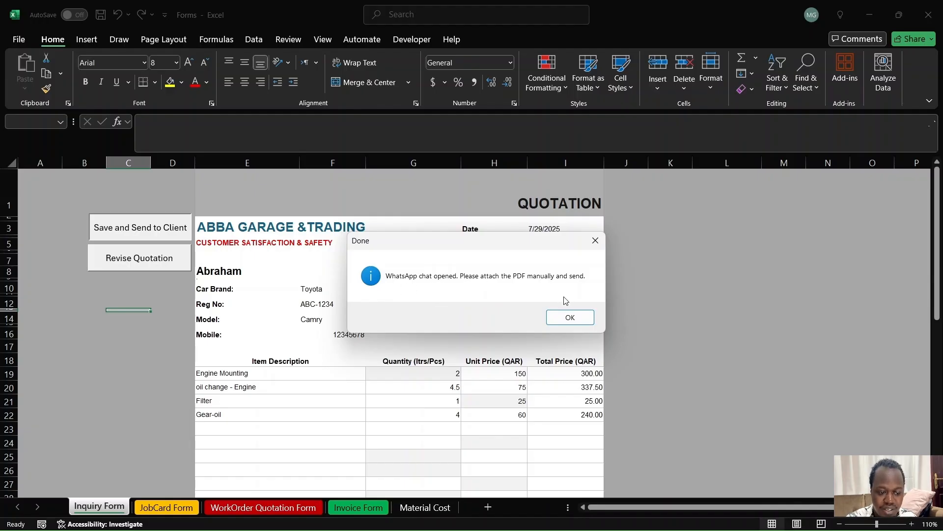
left_click(570, 318)
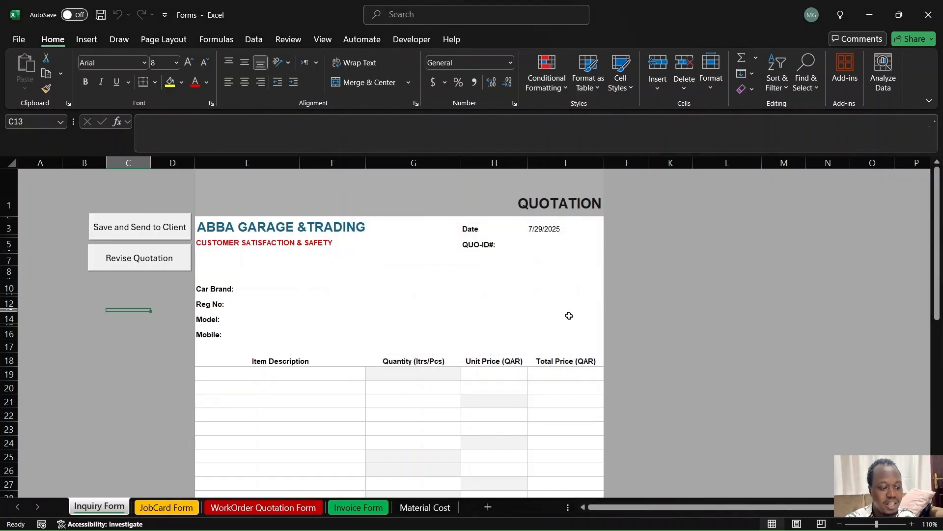
Bring up the WhatsApp share page in Chrome and close its window.
key("alt+Tab")
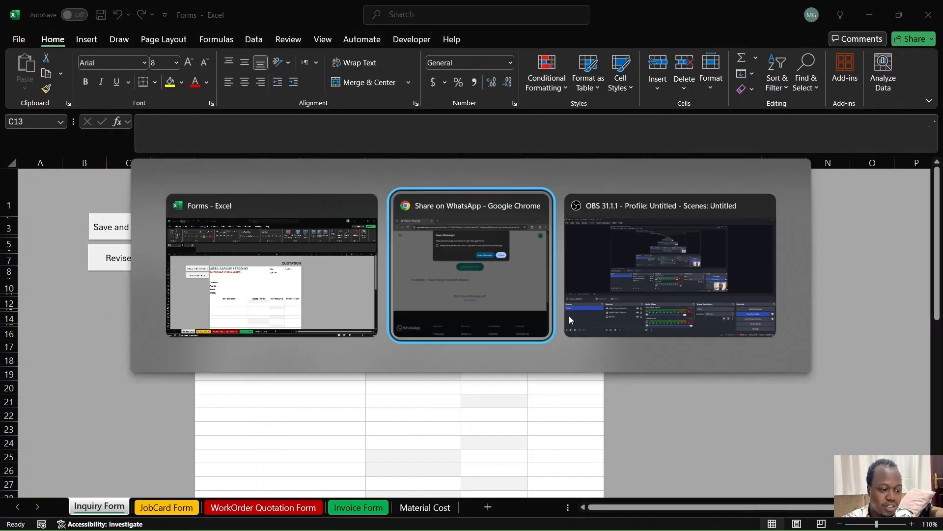
left_click(418, 329)
left_click(636, 20)
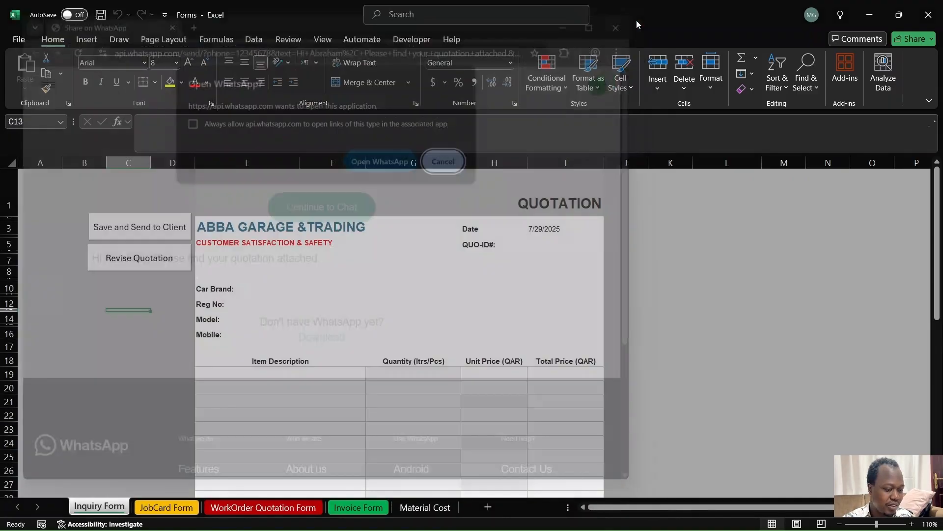
Open the Quotations folder on the desktop, preview the saved quotation PDF down to its totals, and close the folder.
key("super+d")
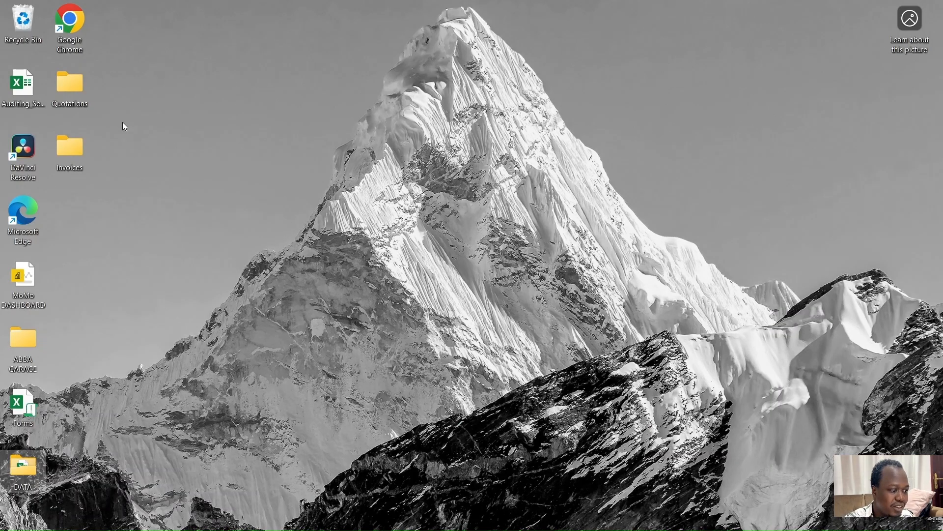
double_click(77, 87)
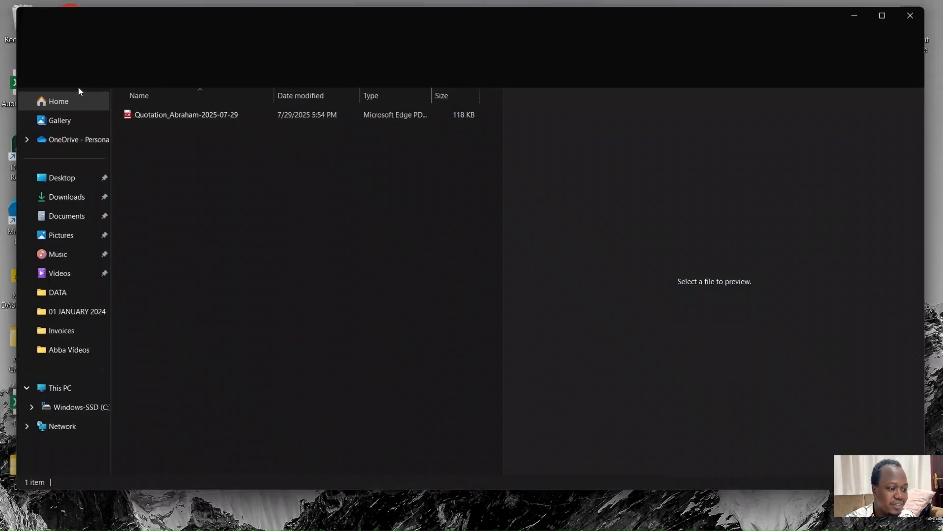
left_click(178, 113)
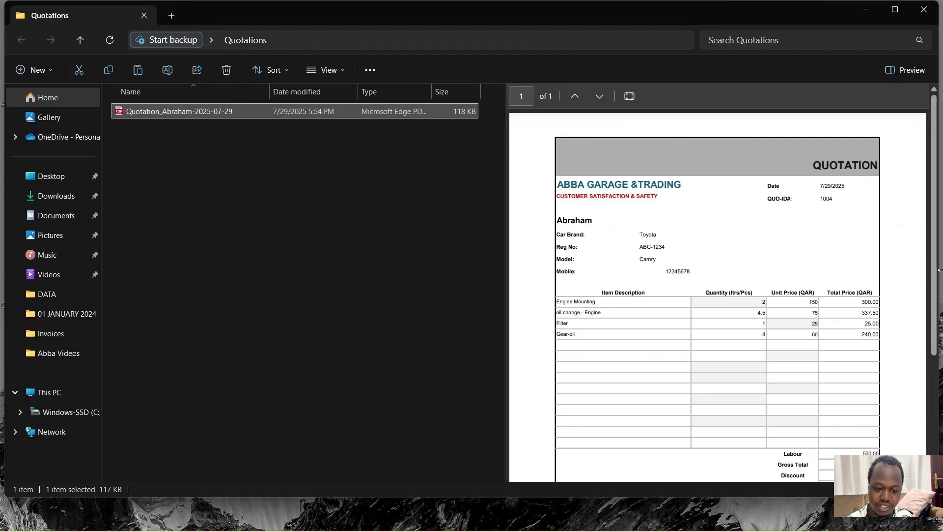
left_click_drag(934, 252, 939, 279)
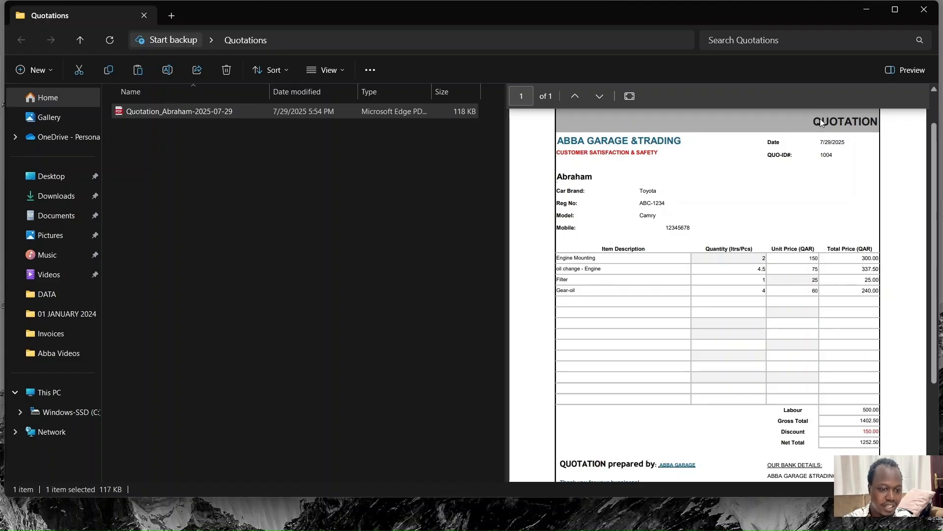
left_click(924, 9)
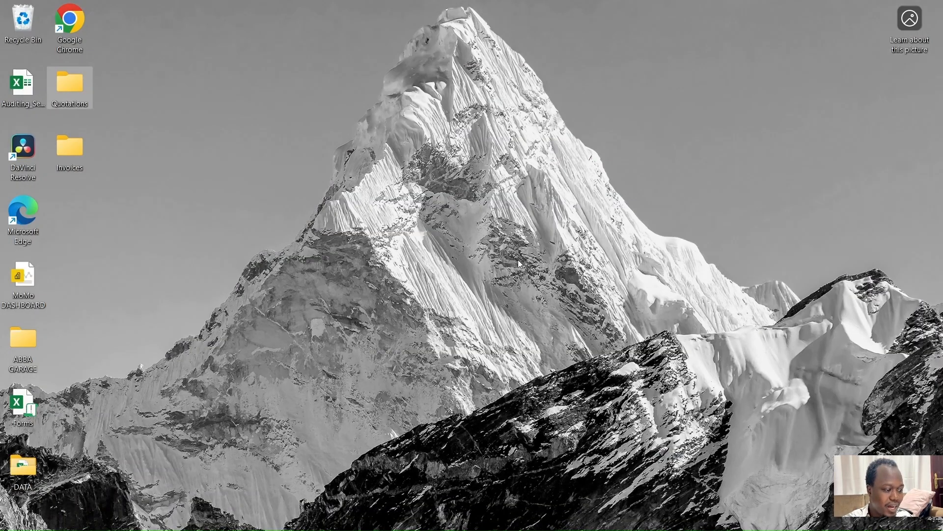
Open the DATA folder on the desktop and preview the Inquiries workbook.
key("alt+Tab")
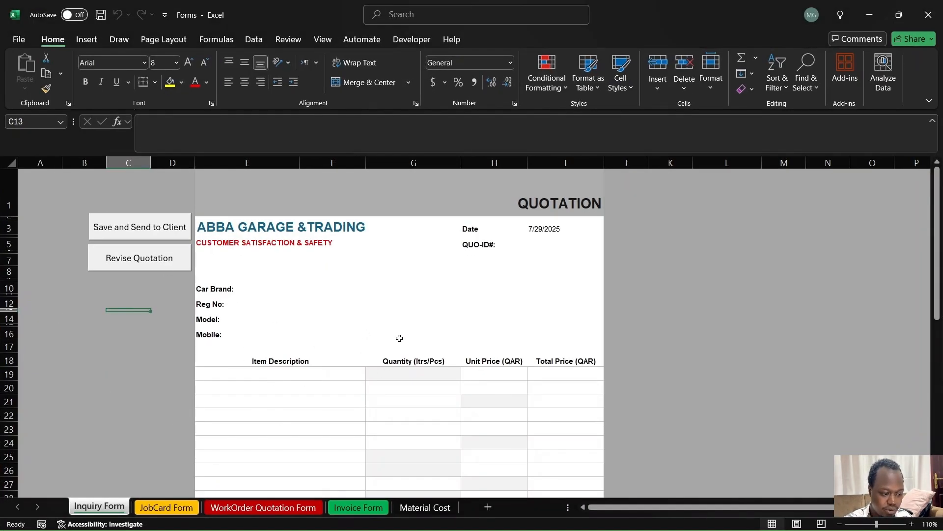
key("alt+Tab")
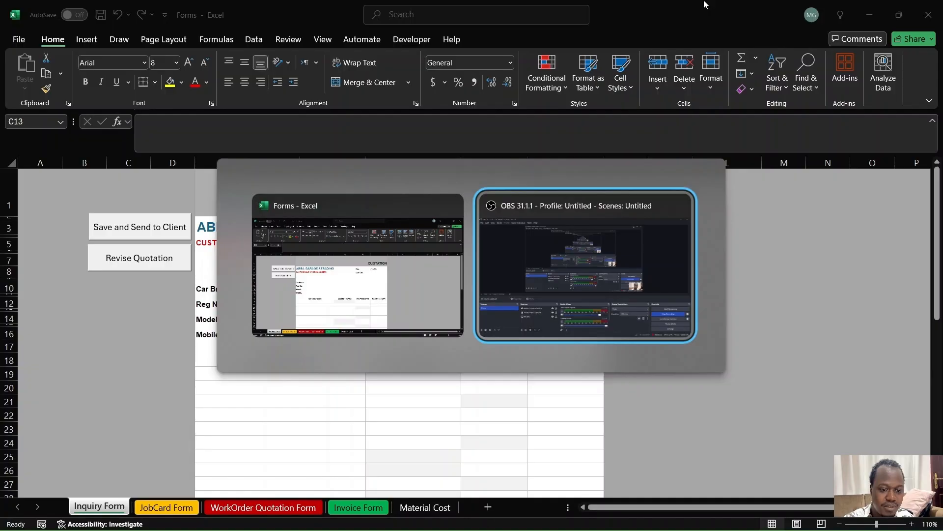
key("super+d")
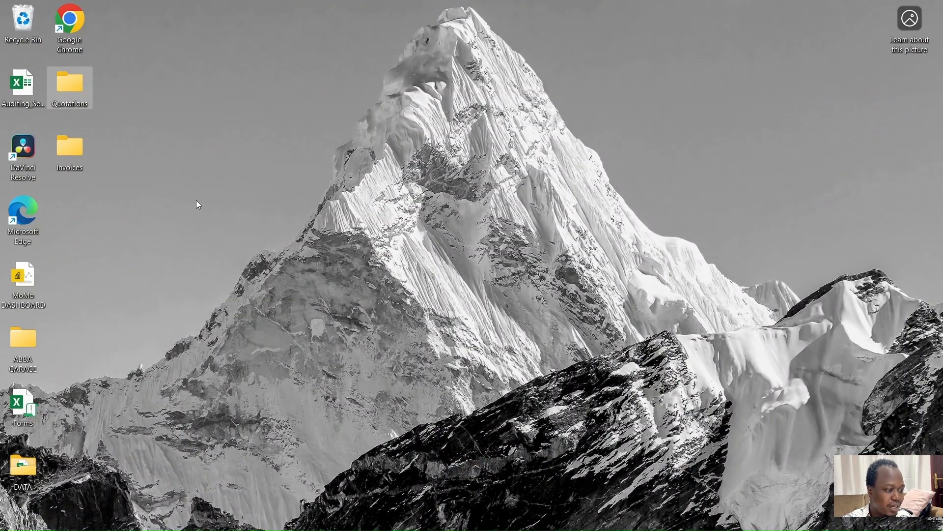
double_click(20, 462)
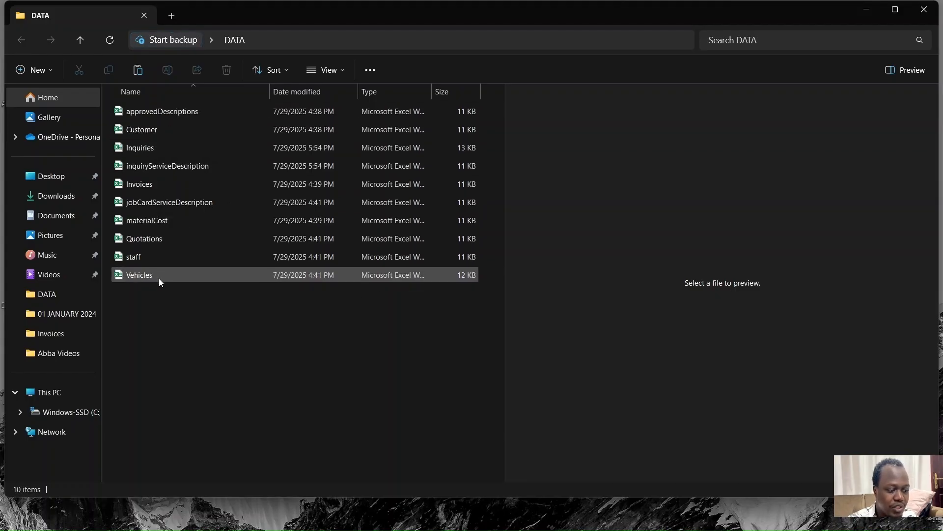
left_click(165, 148)
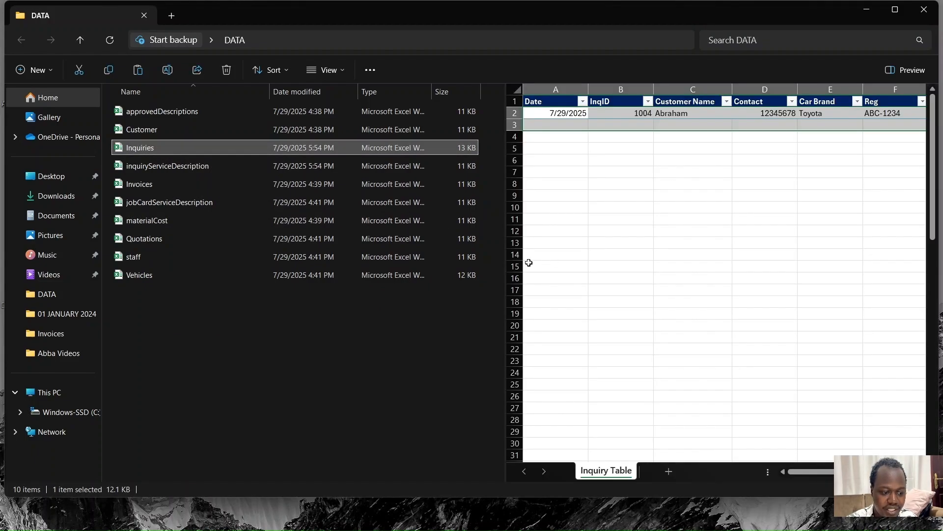
Examine the saved inquiry record field by field, from Date through Status and Revised to Net Pay.
left_click(735, 232)
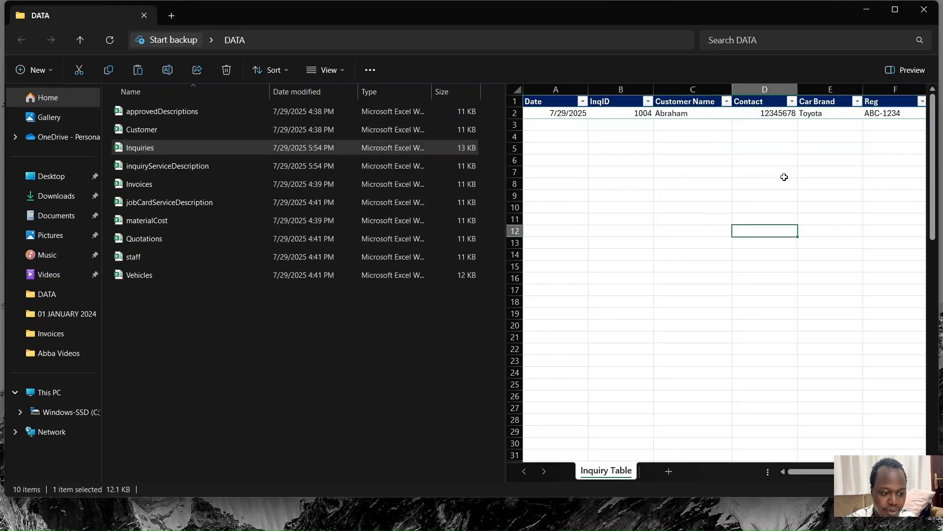
left_click(563, 117)
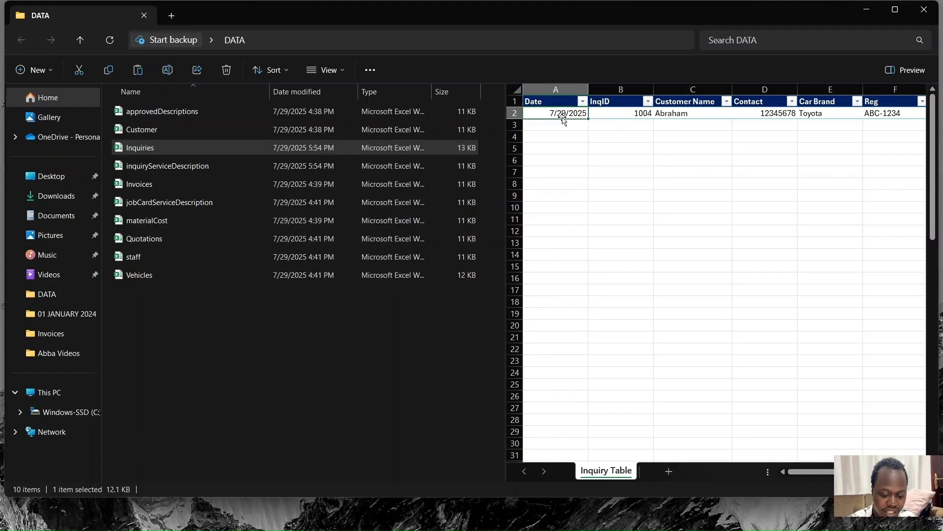
key("Right")
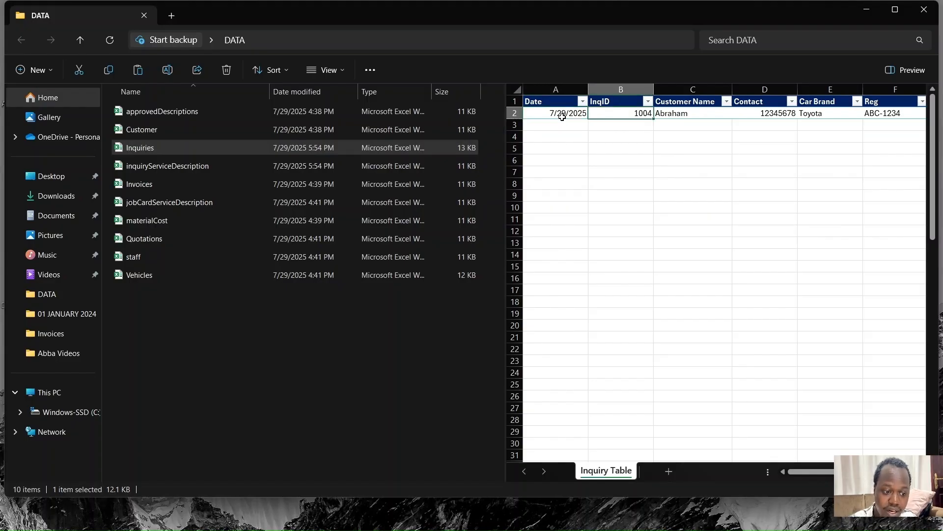
key("Right")
key("Right")
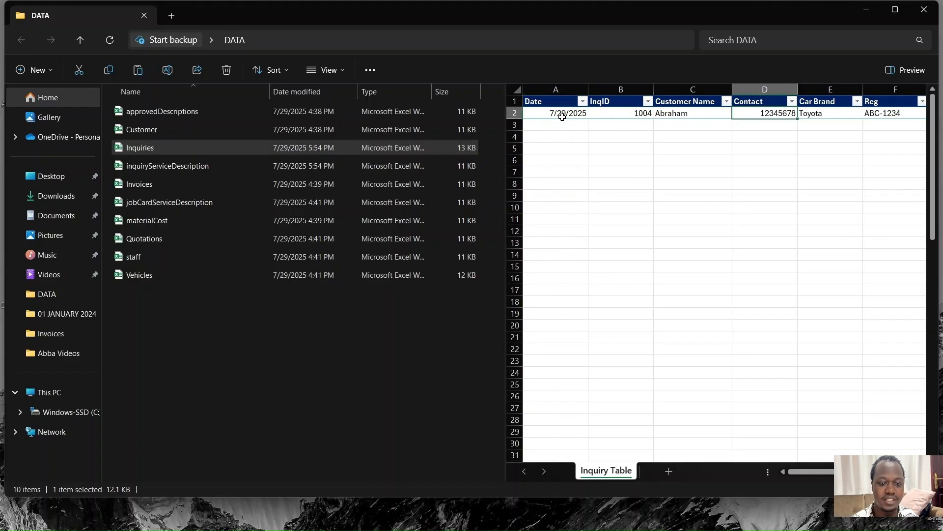
key("Right")
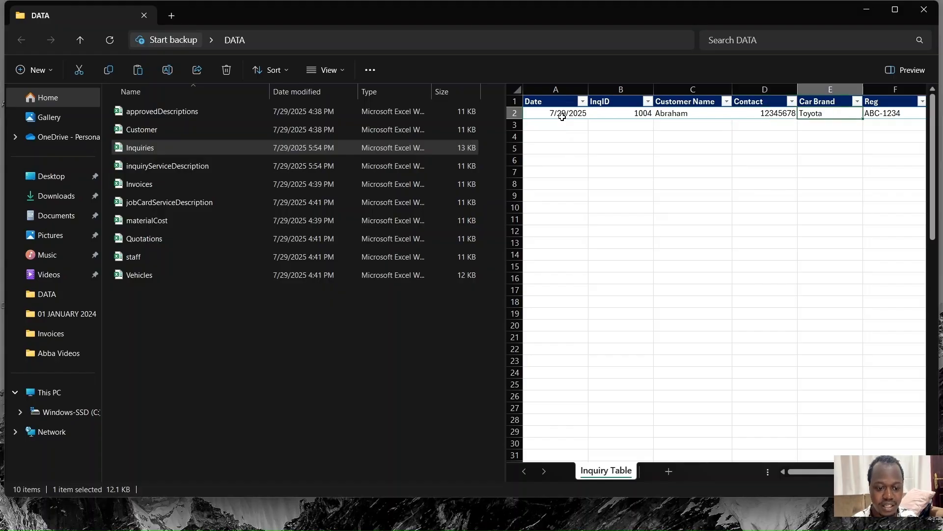
key("Right")
key("Right")
key("Right")
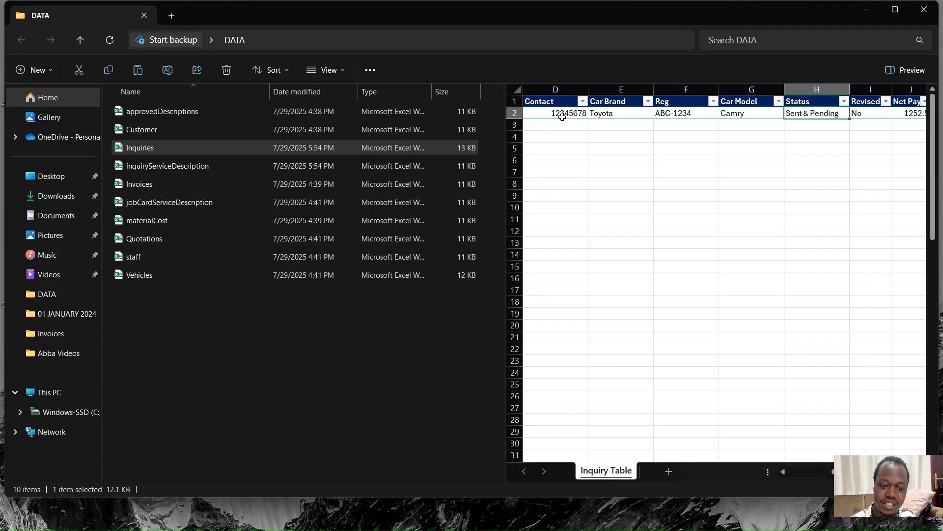
key("Right")
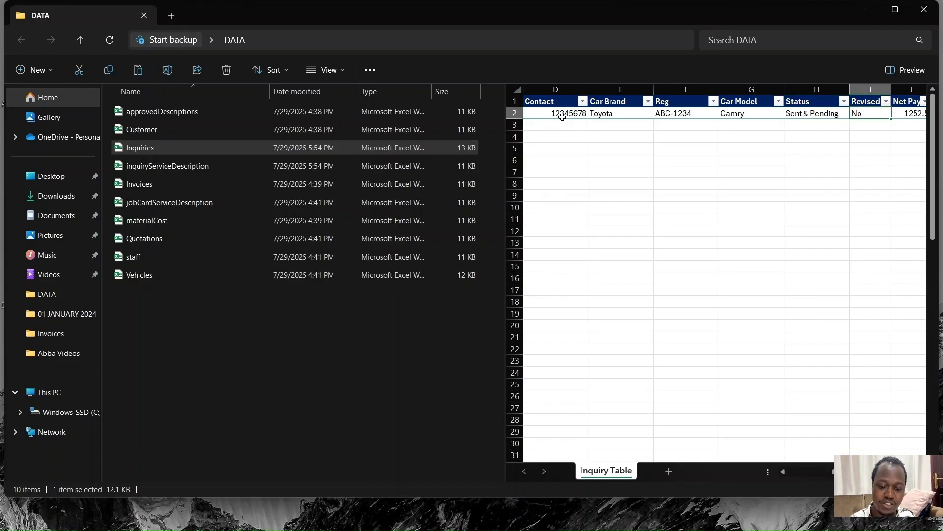
key("Right")
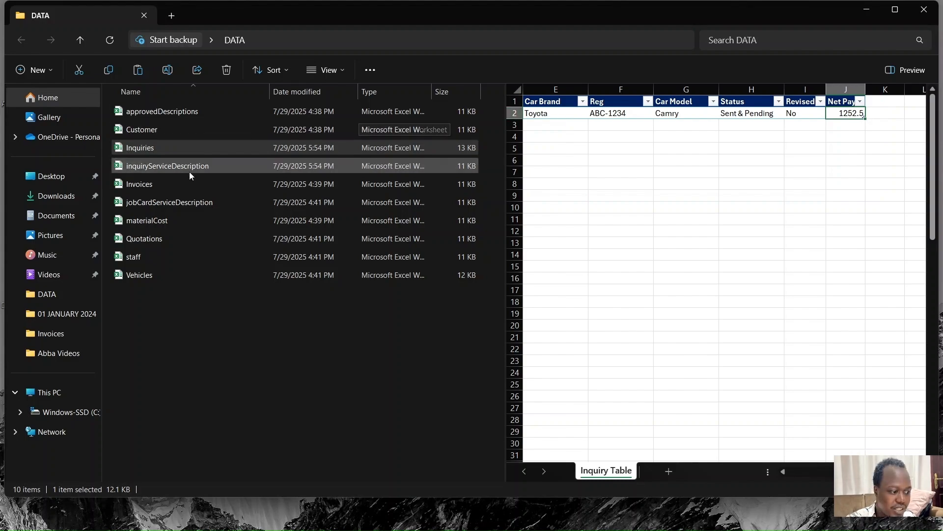
Open the inquiryServiceDescription workbook, examine the job items stored against the inquiry ID, and close it.
double_click(175, 166)
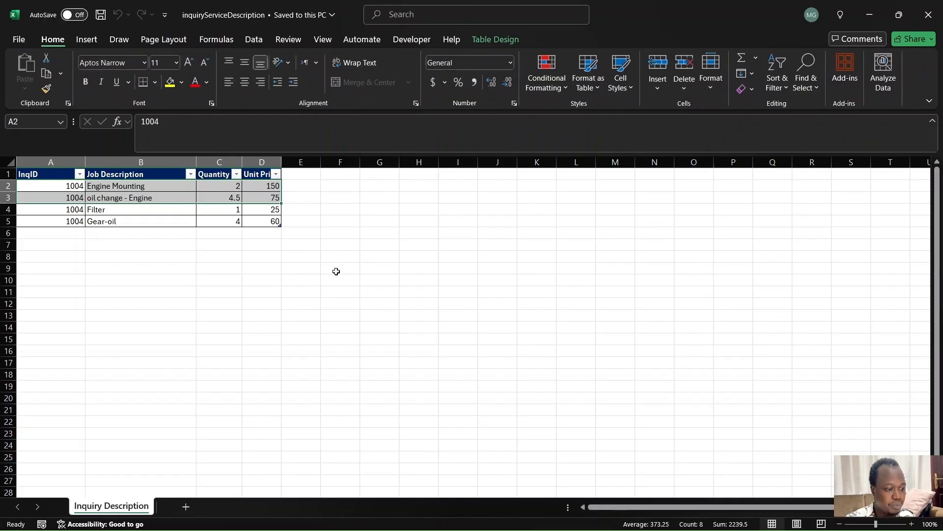
left_click(336, 272)
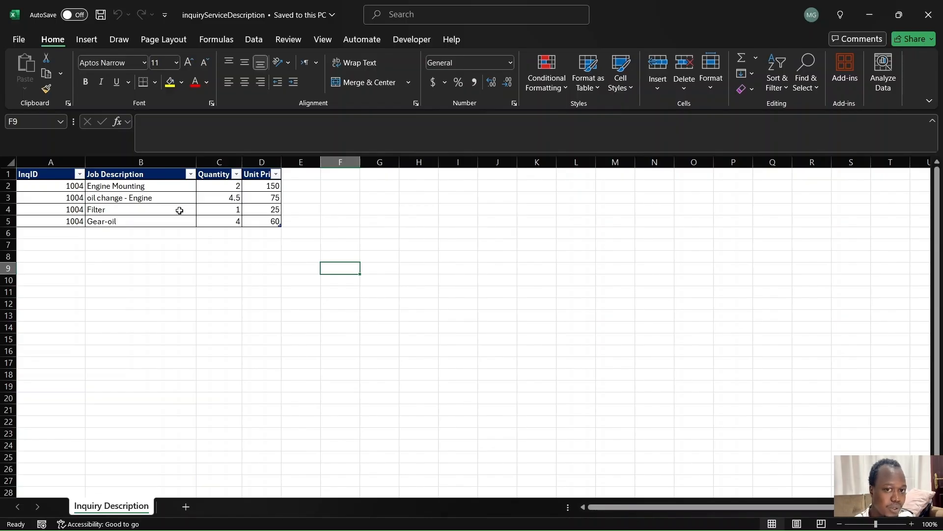
left_click(62, 188)
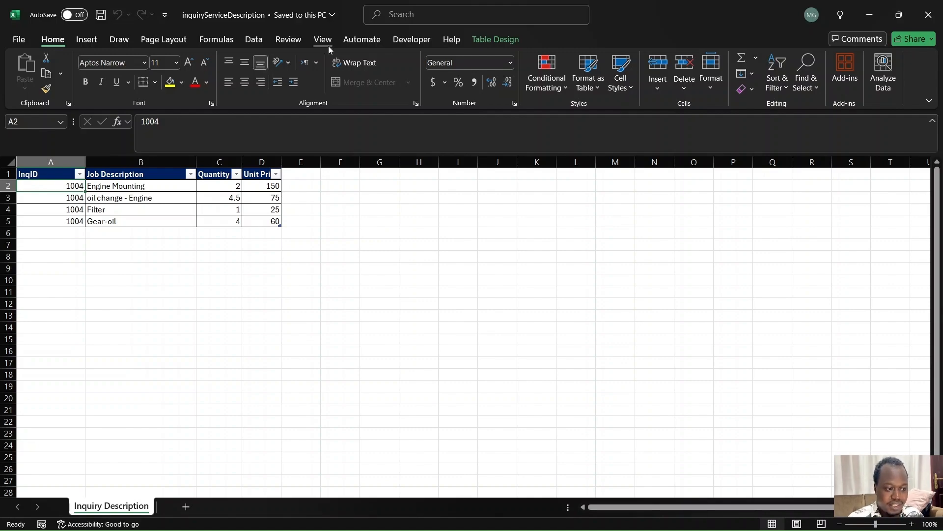
left_click(928, 14)
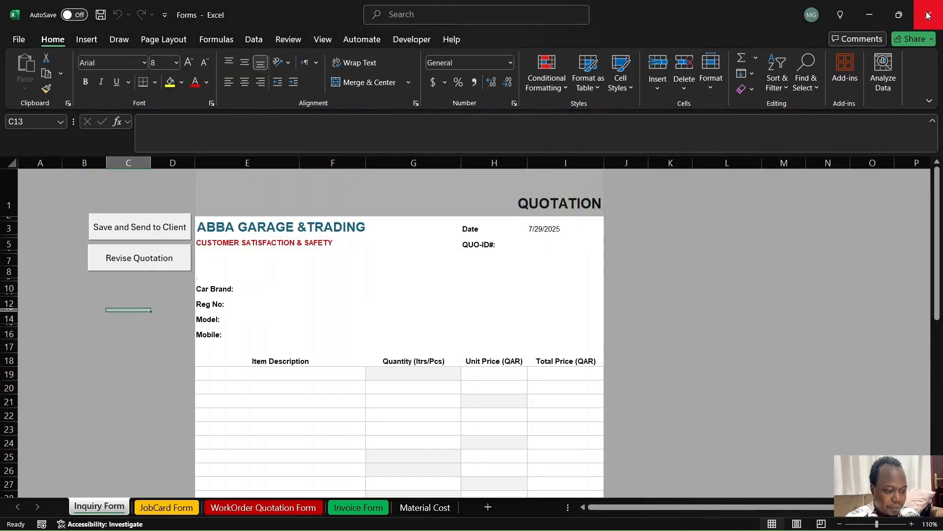
Load the saved quotation back into the Inquiry Form for revision by entering its inquiry number.
left_click(138, 408)
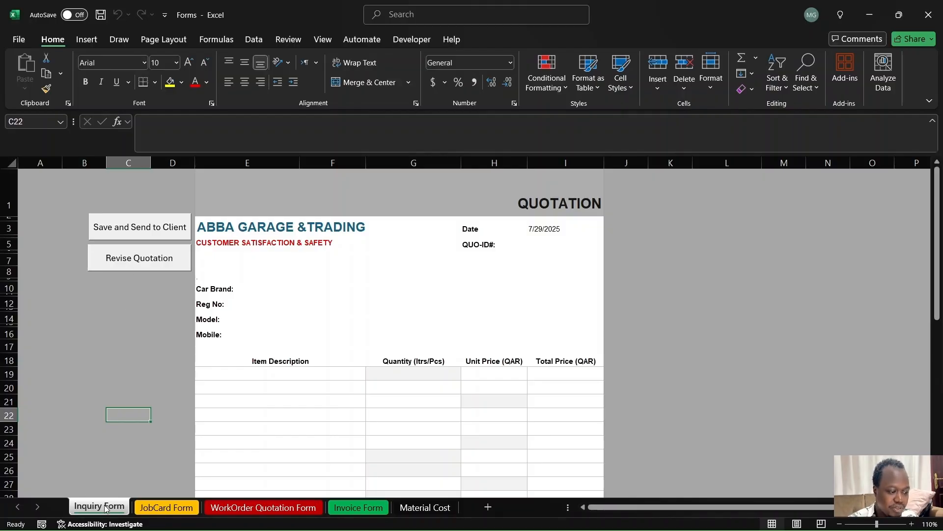
left_click(134, 267)
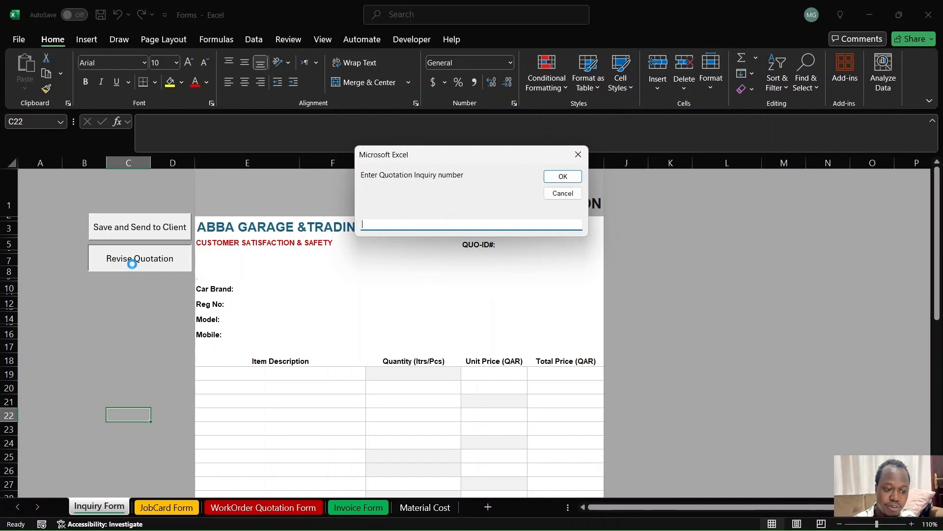
type("1")
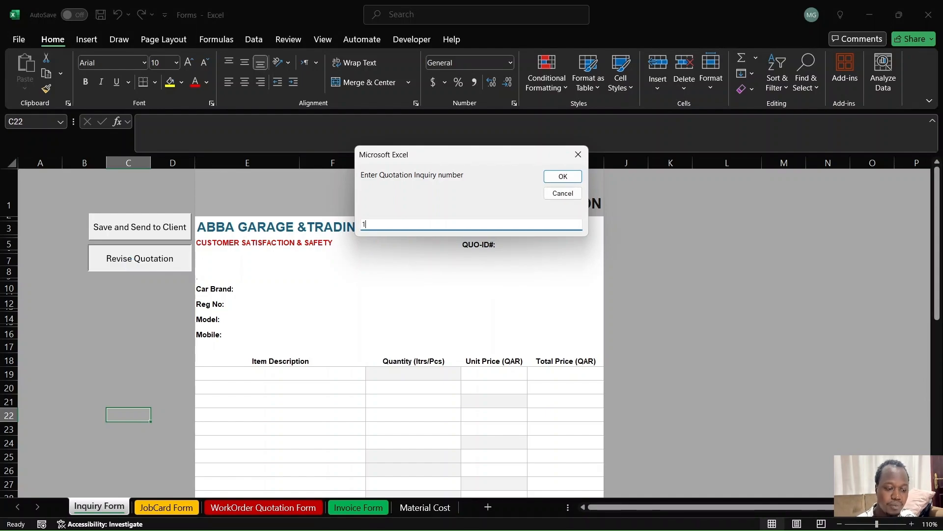
type("004")
key("Return")
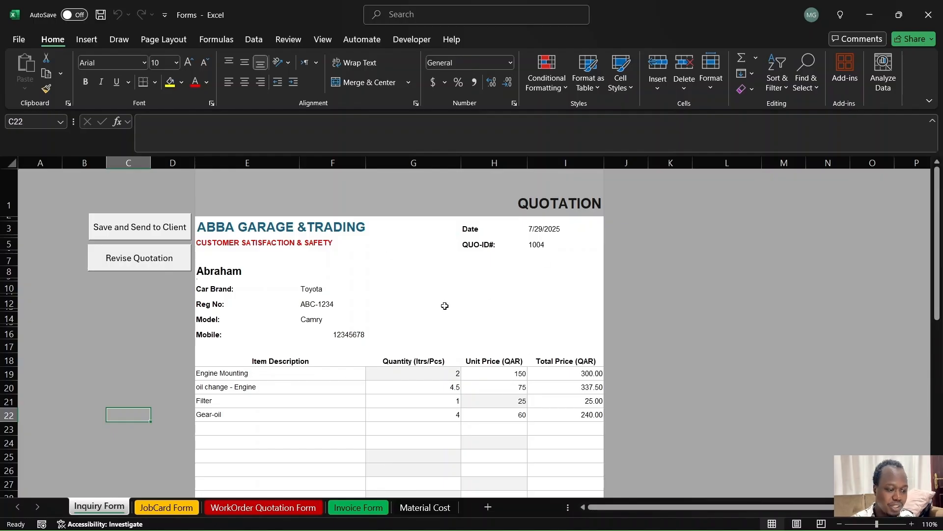
Remove the Gear-oil item from the quotation by clearing its description, quantity and unit price.
left_click(232, 371)
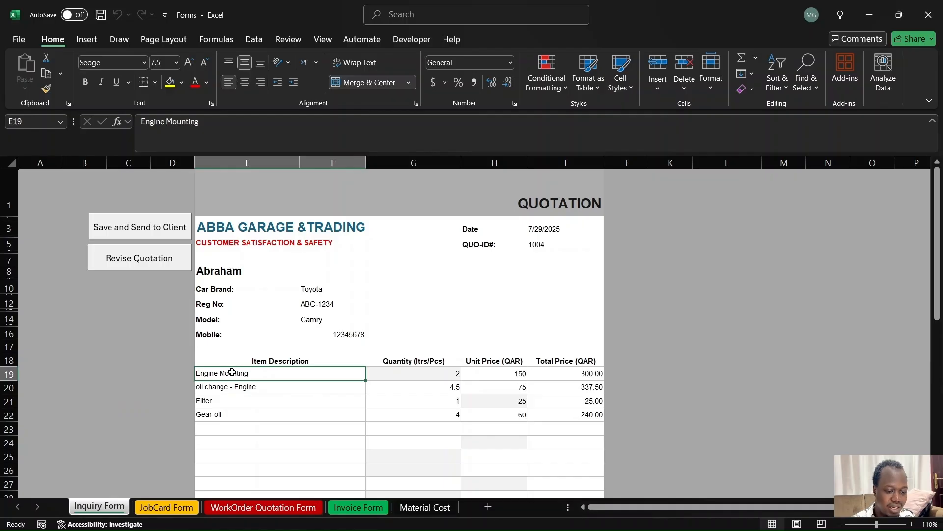
left_click(207, 416)
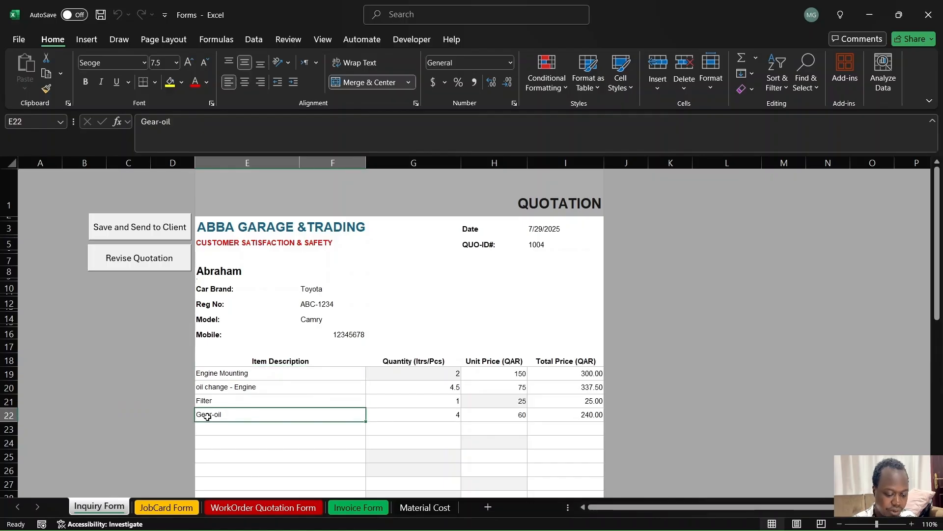
key("Delete")
key("Right")
key("Right")
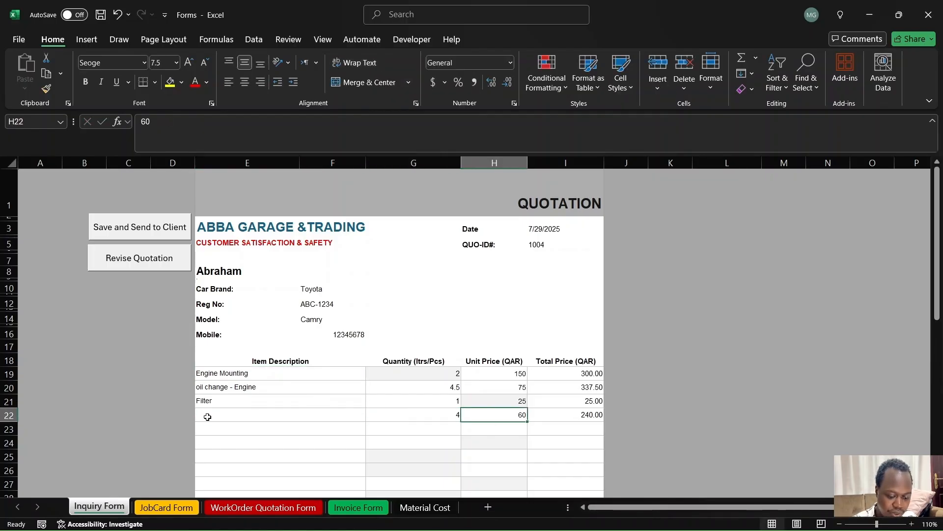
key("Left")
key("BackSpace")
key("Right")
key("Right")
key("Left")
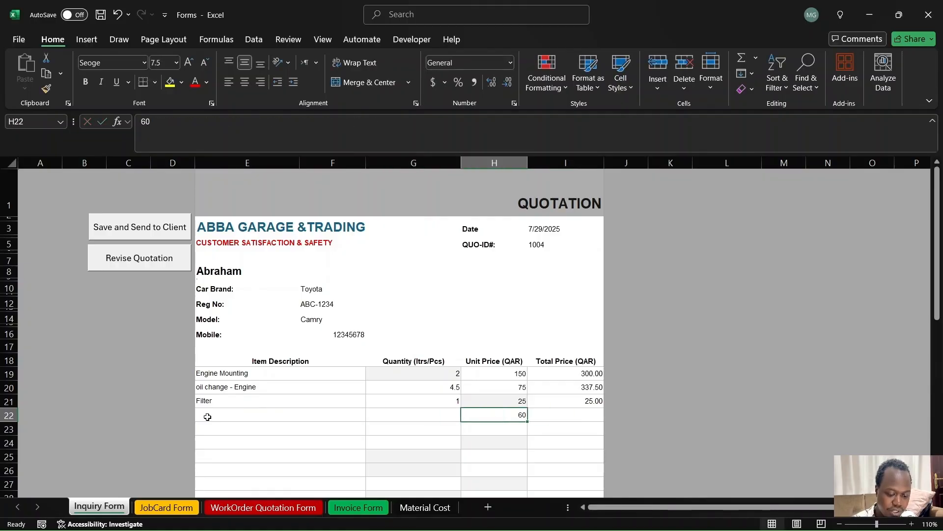
key("BackSpace")
left_click(115, 381)
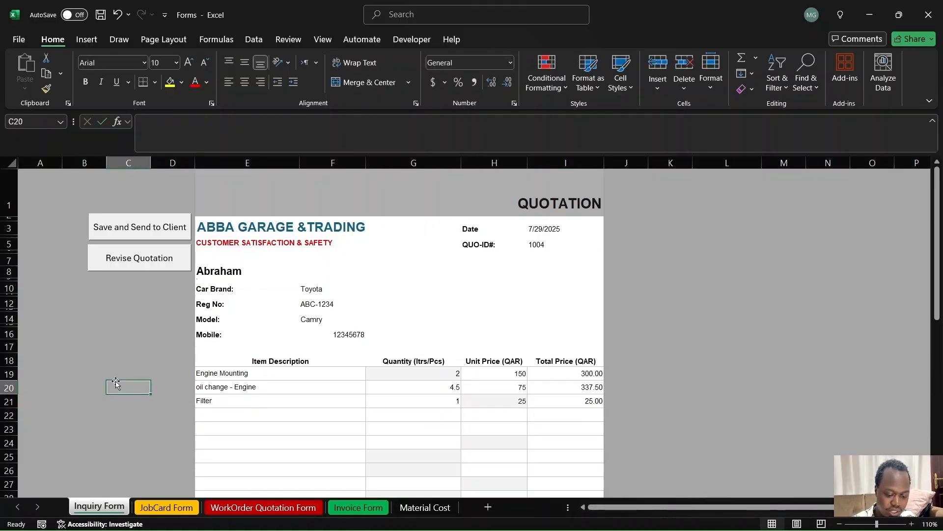
Go to the totals block below the quotation items to fill in the Labour amount.
key("Down")
key("Down")
key("Down")
key("Down")
key("Down")
key("Down")
key("Down")
key("Down")
key("Down")
key("Down")
key("Down")
key("Down")
key("Down")
key("Down")
key("Down")
key("Down")
key("Down")
key("Down")
key("Down")
key("Right")
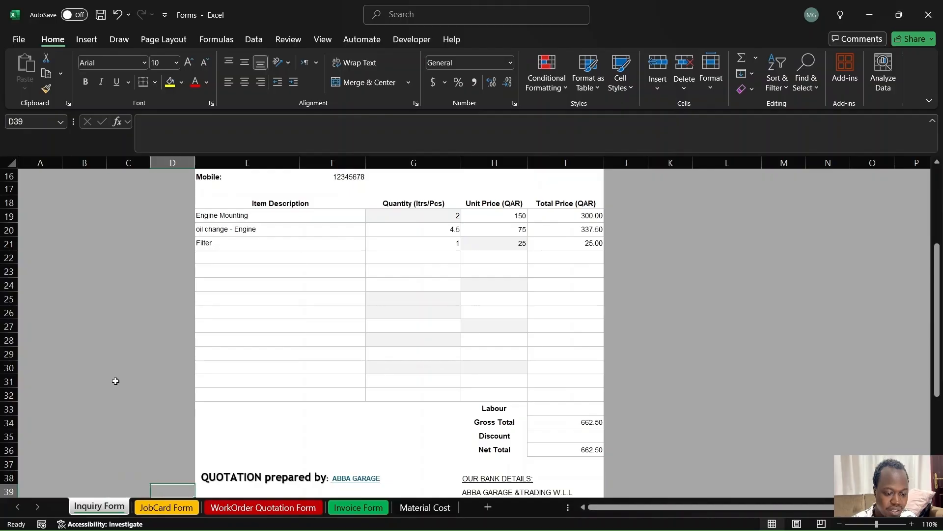
key("Right")
key("Right")
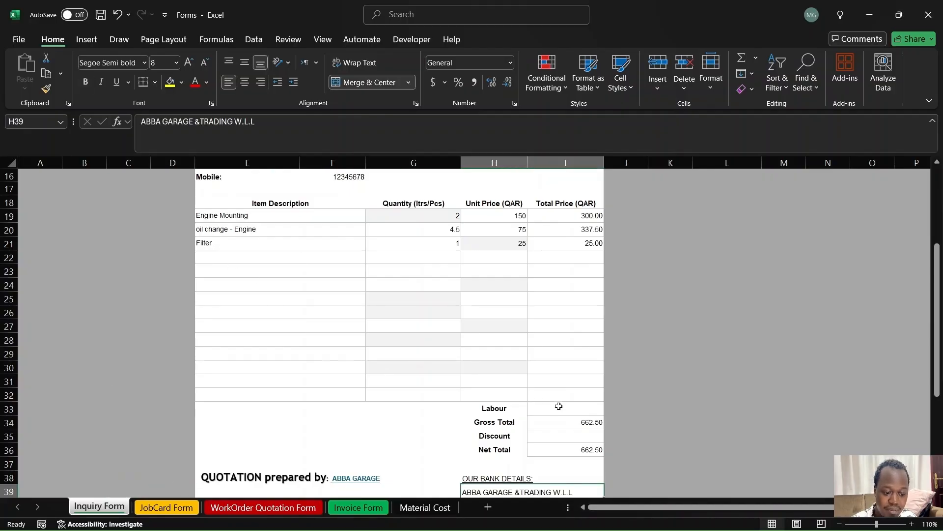
Enter a Labour charge of 500 and a Discount of 120 in the quotation's totals section.
left_click(559, 406)
type("1")
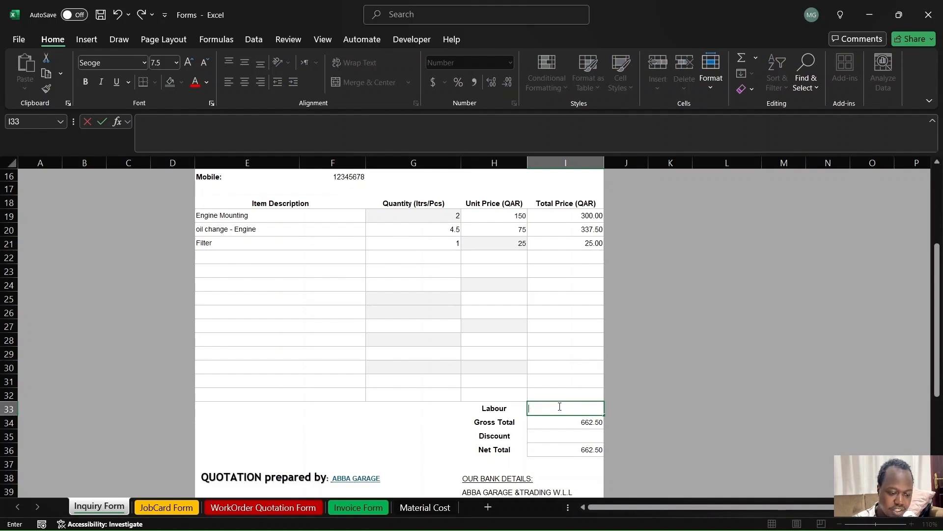
key("BackSpace")
type("500")
key("Return")
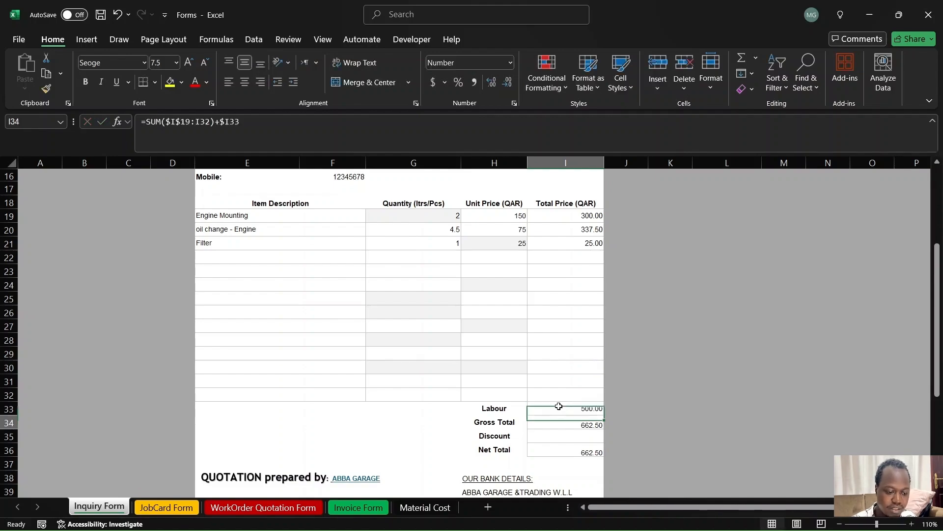
key("Return")
type("120")
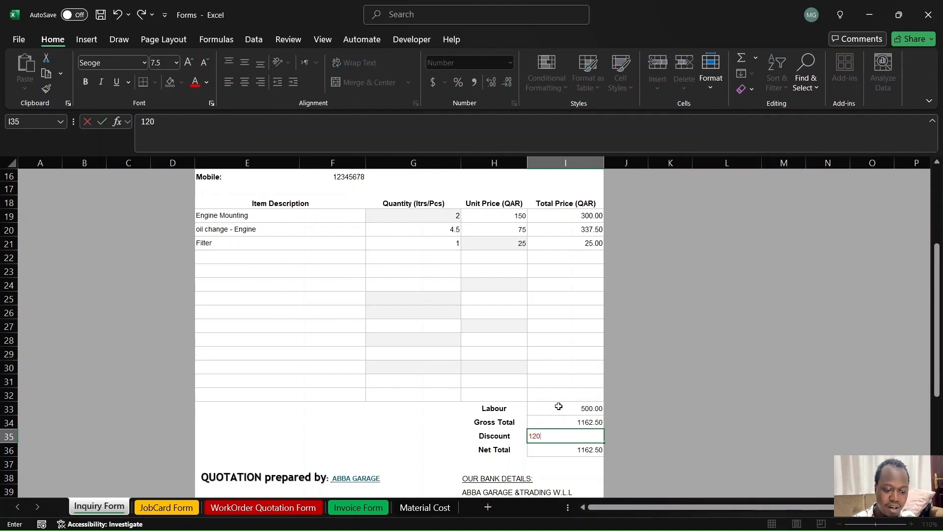
key("Return")
Save and send the quotation with status Approved and revised set to Yes, closing the WhatsApp share page and the completion message.
left_click(160, 398)
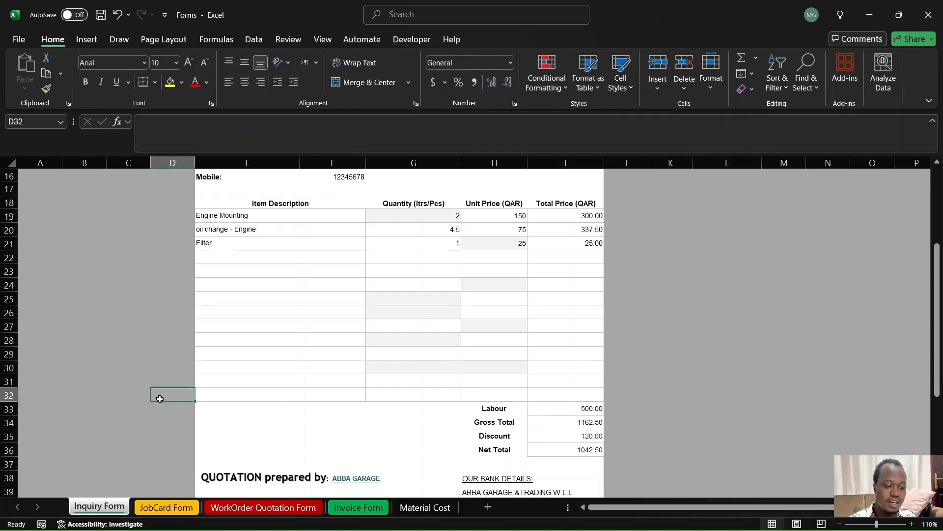
key("Up")
key("Up")
key("Up")
key("Up")
key("Up")
key("Up")
key("Up")
key("Up")
key("Up")
key("Up")
key("Up")
key("Up")
key("Up")
key("Up")
key("Up")
key("Up")
key("Up")
key("Up")
key("Up")
key("Up")
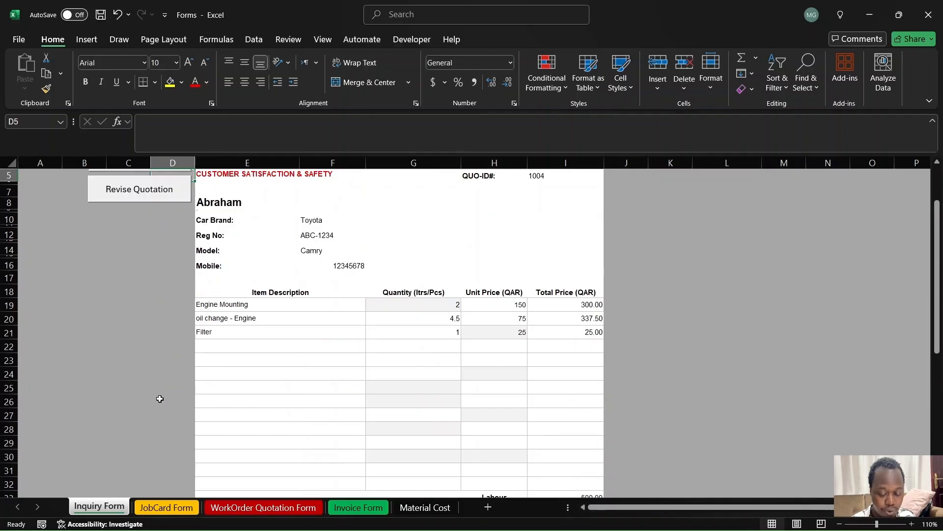
key("Up")
key("Up")
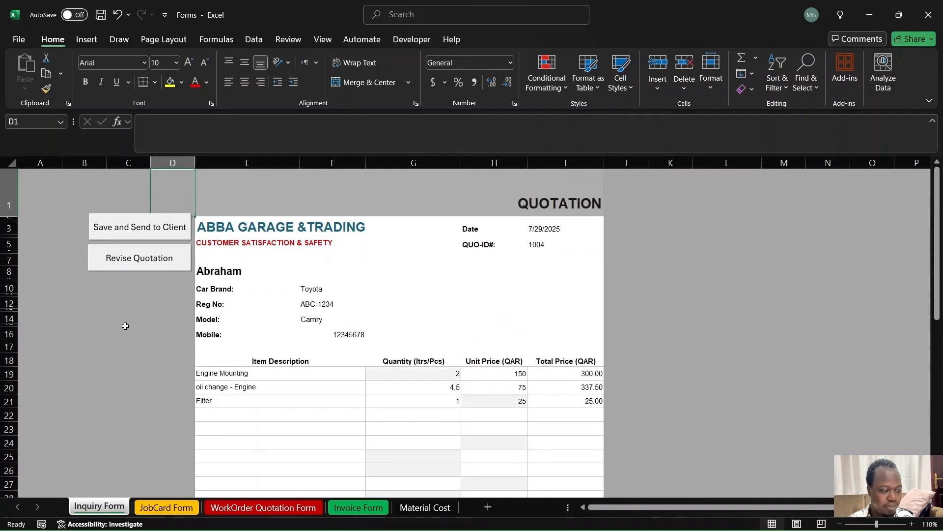
left_click(131, 233)
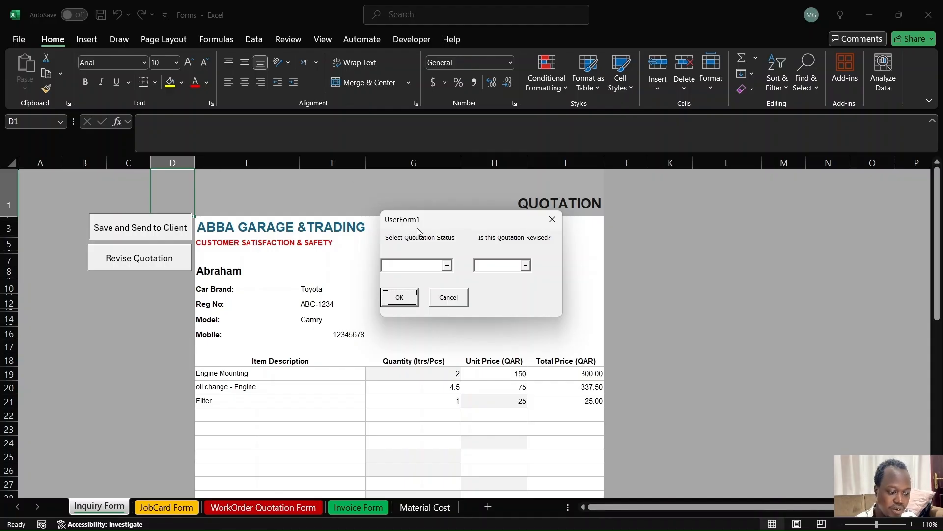
left_click(447, 266)
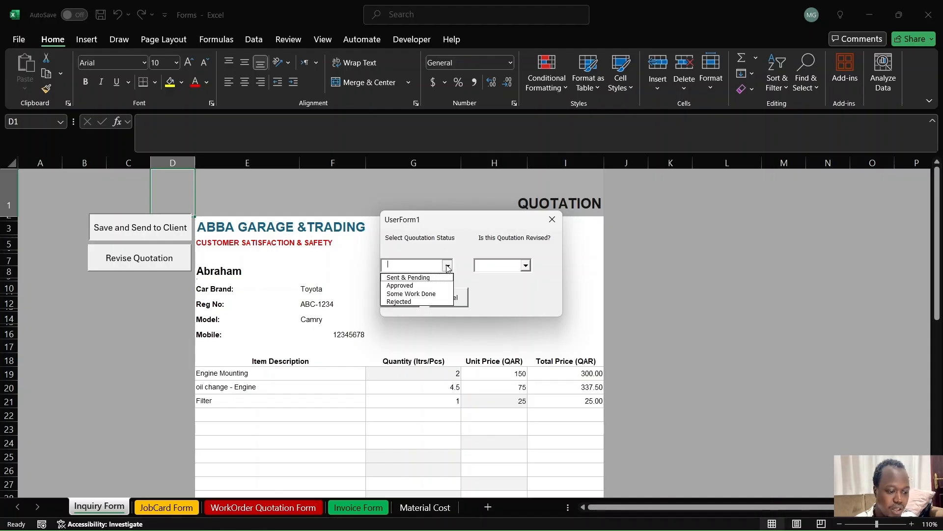
left_click(415, 286)
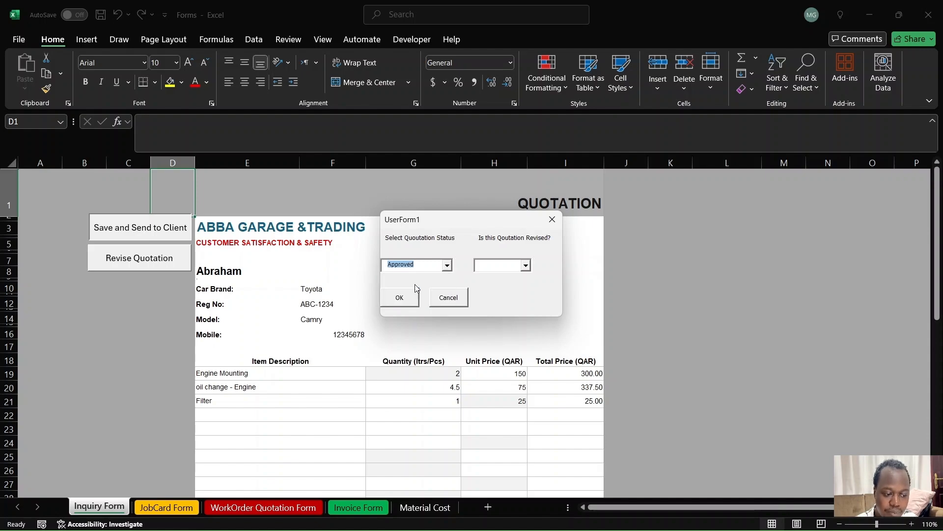
left_click(525, 265)
left_click(508, 278)
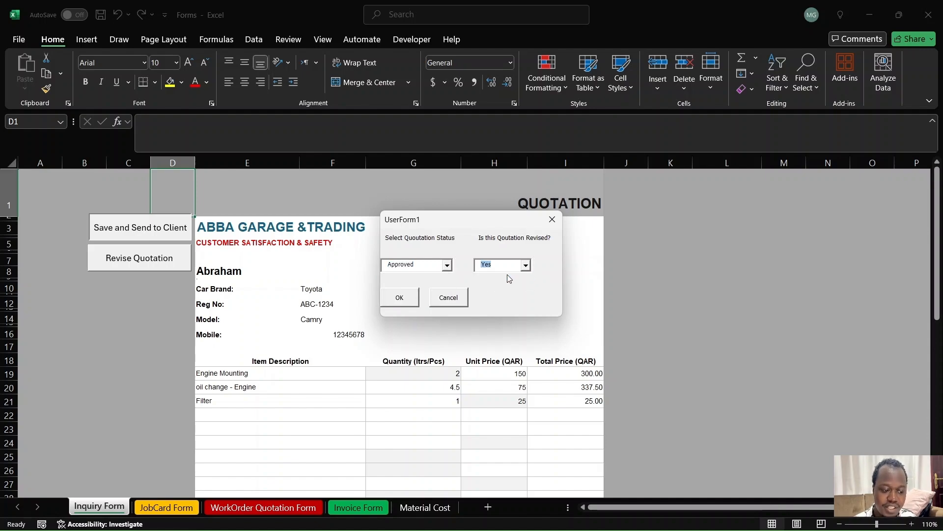
left_click(400, 297)
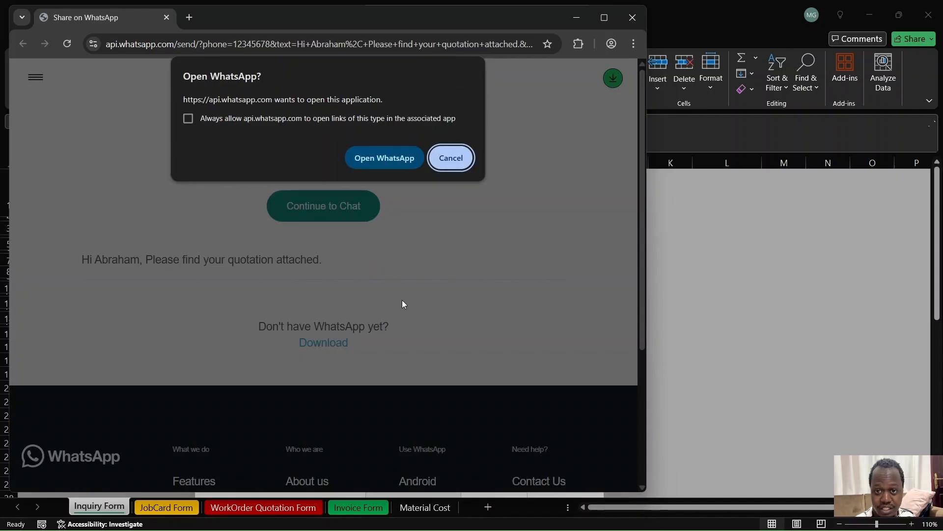
left_click(635, 17)
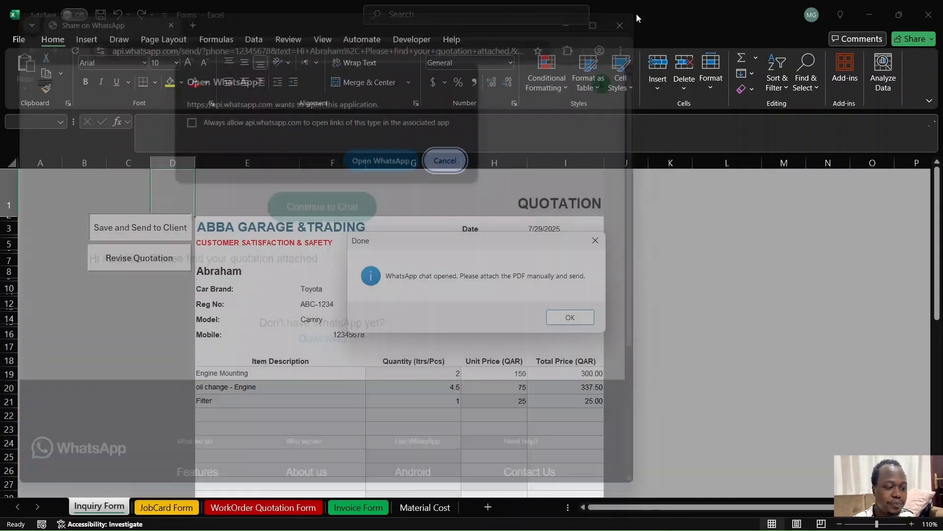
left_click(568, 317)
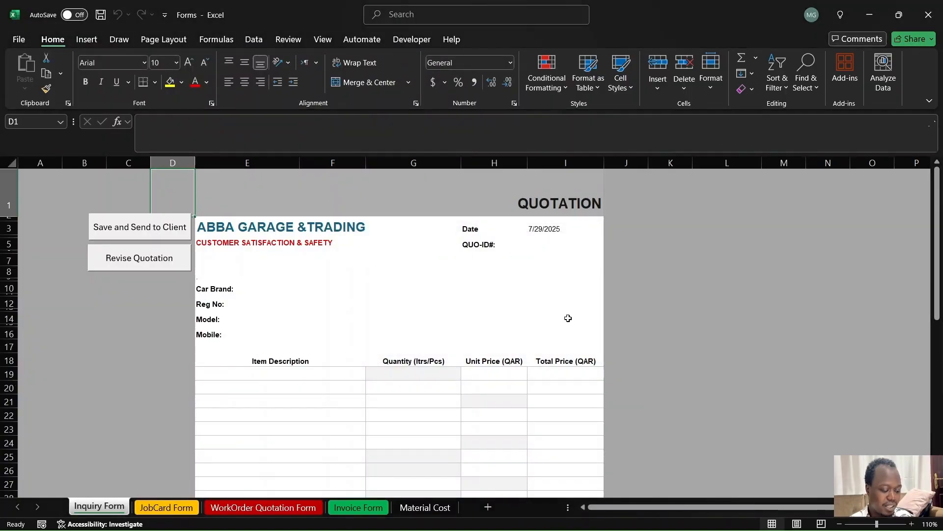
Open the DATA folder from the desktop in a maximized File Explorer window with no file selected.
key("alt")
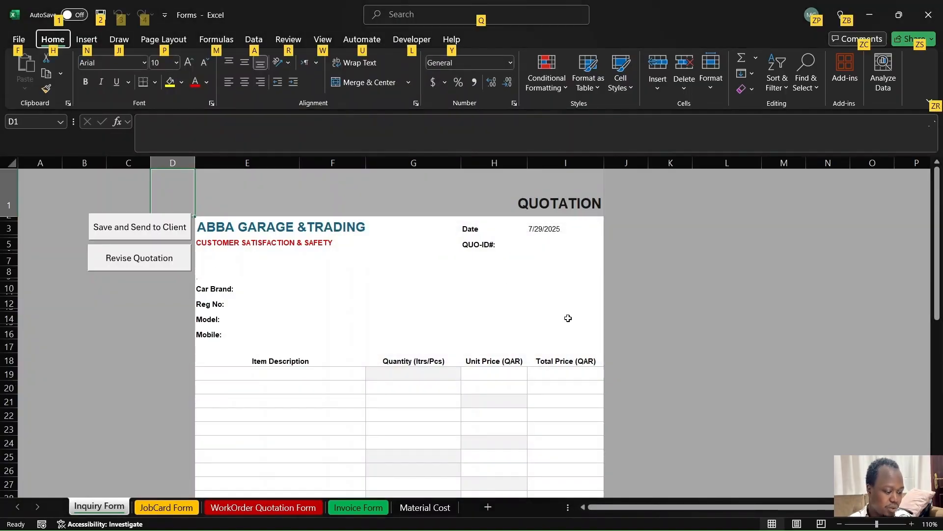
key("super+d")
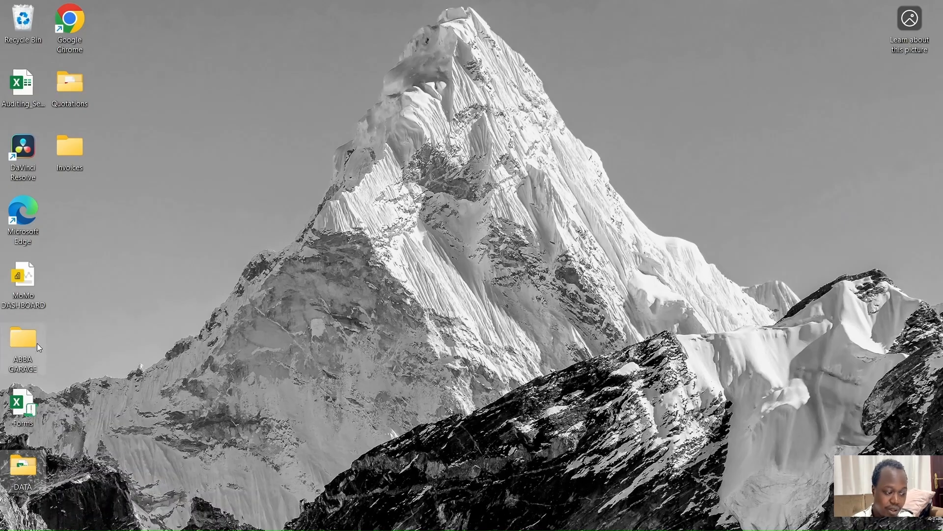
double_click(24, 487)
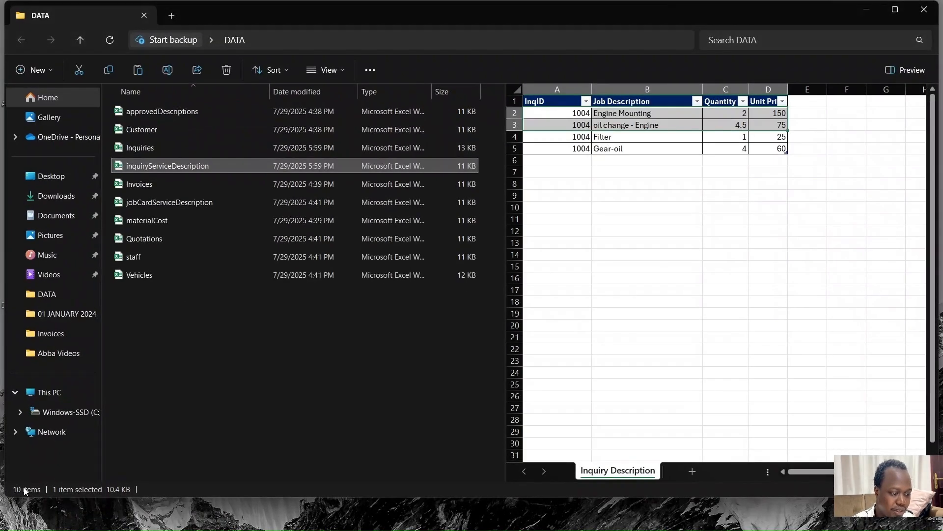
left_click(895, 10)
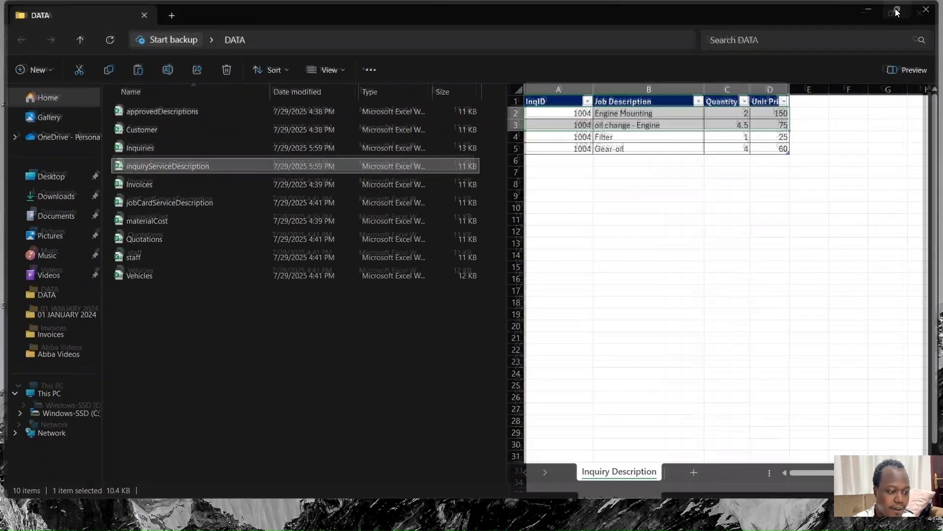
left_click(423, 404)
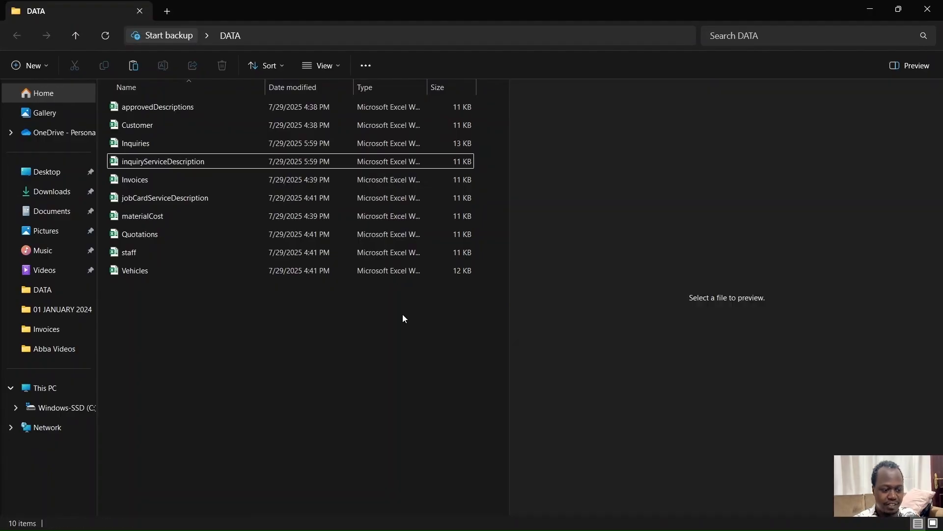
Preview the Inquiries file and compare both records of the inquiry, including their Status, Revised and Net Pay values.
left_click(151, 142)
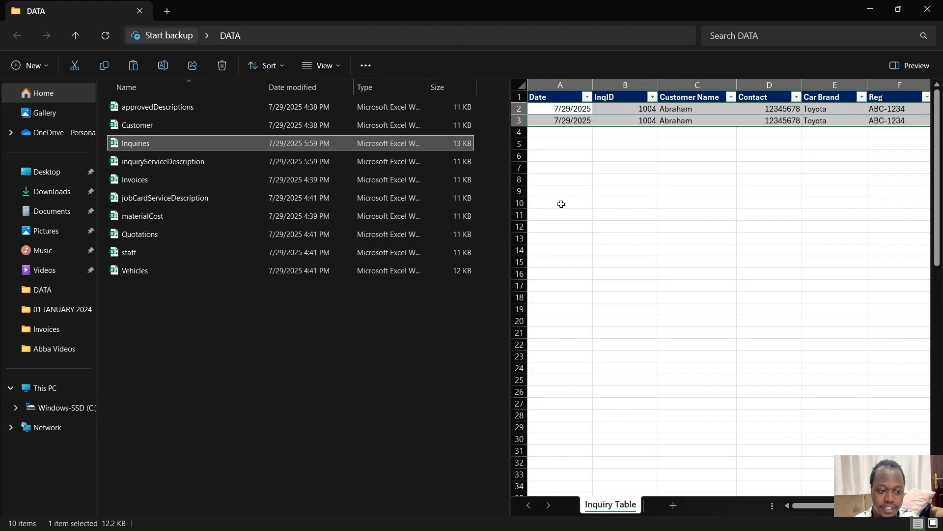
left_click(690, 189)
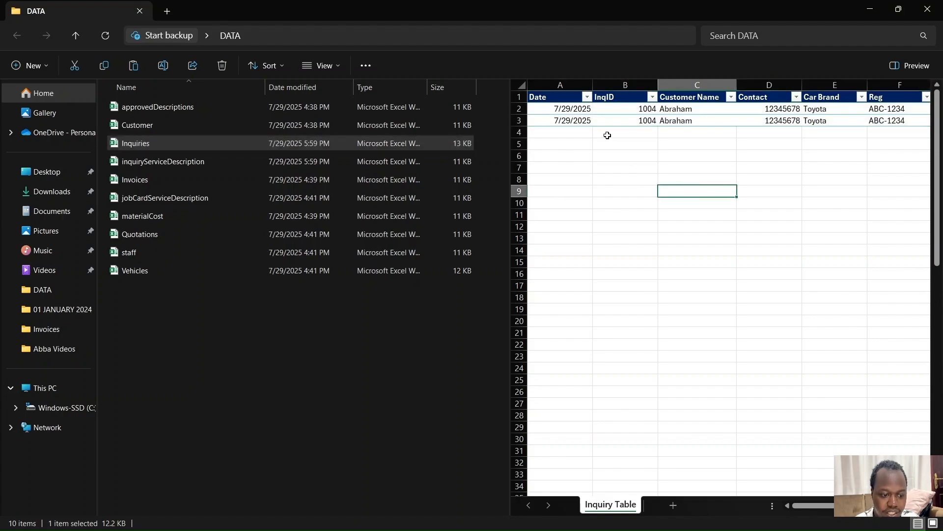
left_click(572, 111)
left_click(625, 111)
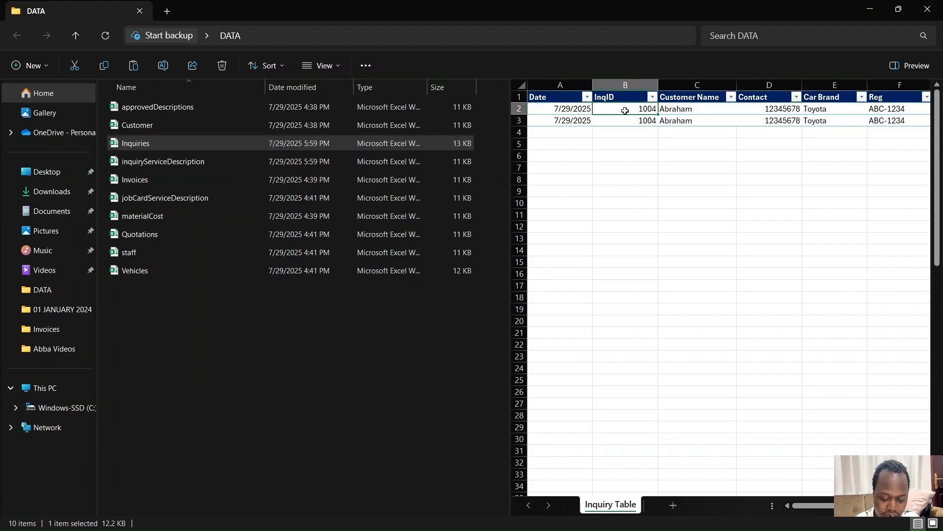
key("Down")
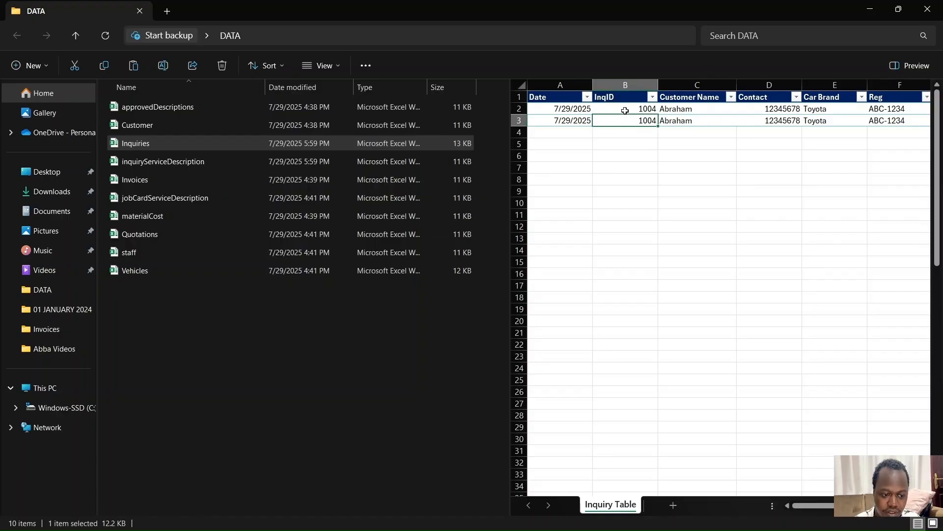
key("Right")
key("Right")
key("Right")
key("Right")
key("Right")
key("Right")
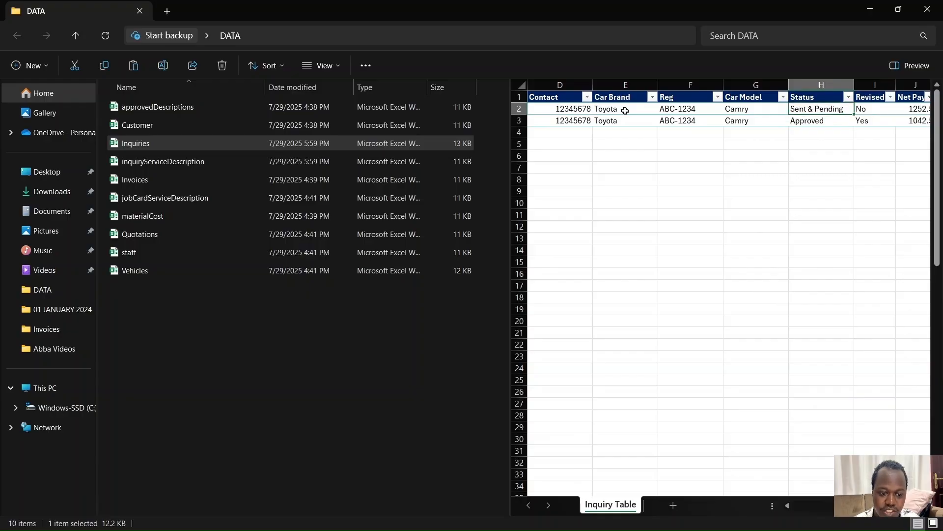
key("Up")
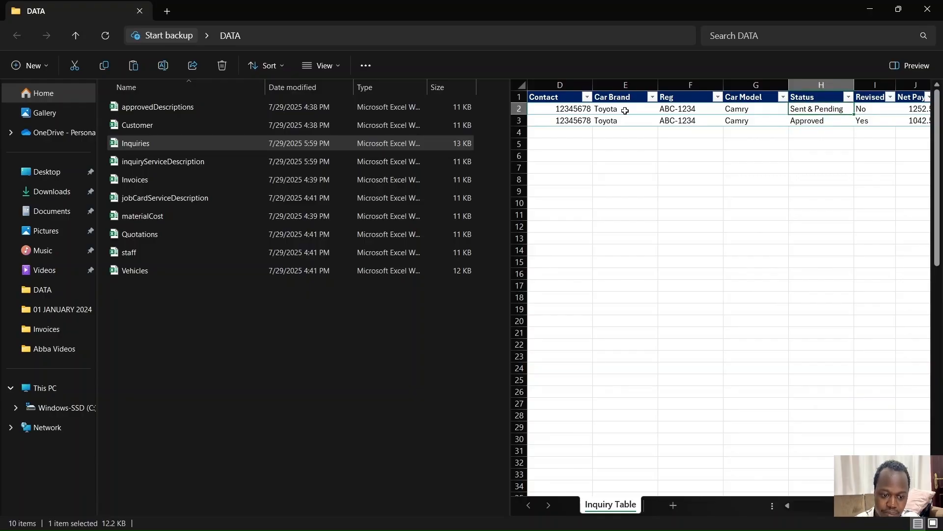
key("Down")
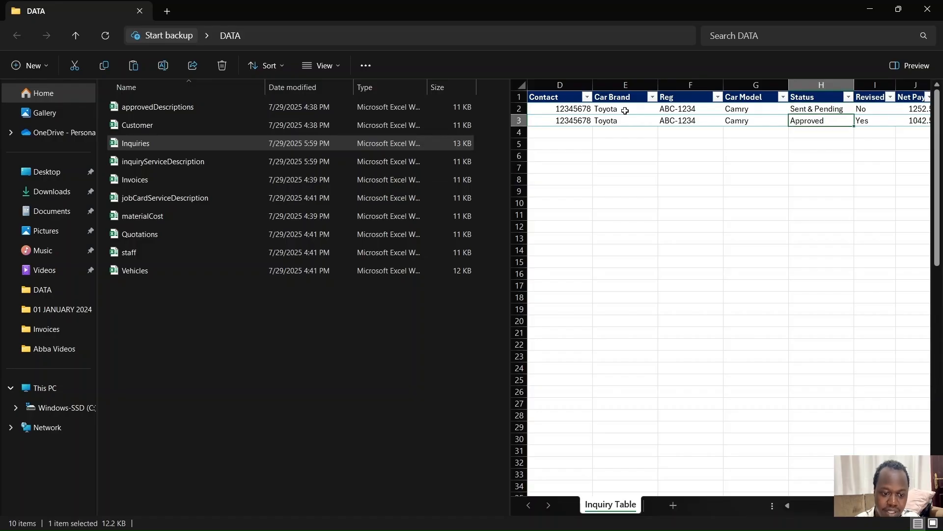
key("Right")
key("Right")
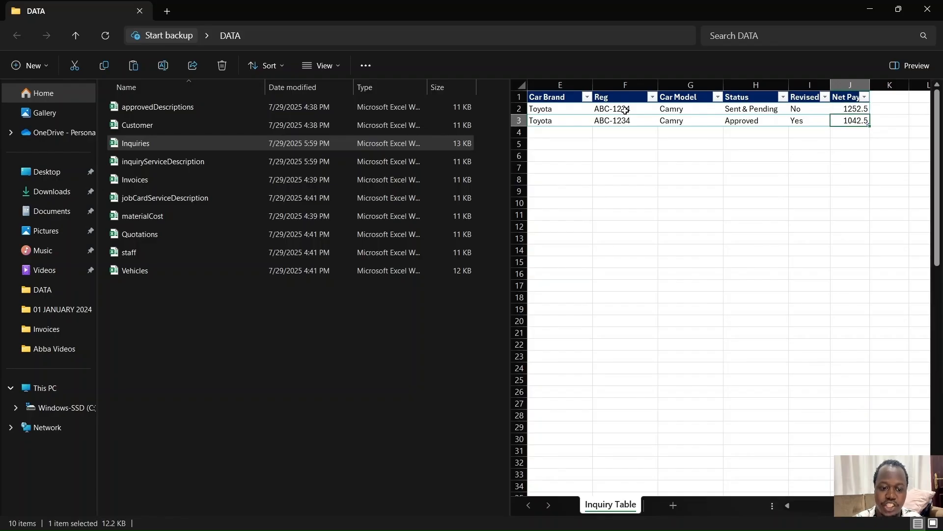
key("Left")
key("Left")
key("Left")
key("Left")
key("Left")
key("Left")
key("Left")
key("Left")
key("Left")
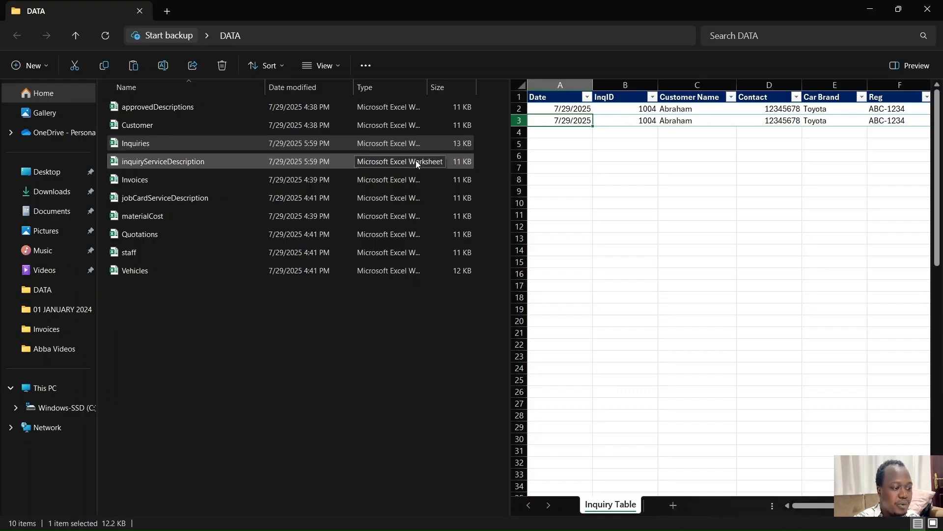
Preview the inquiryServiceDescription file to check the inquiry's saved job items, and minimize the folder window.
left_click(193, 166)
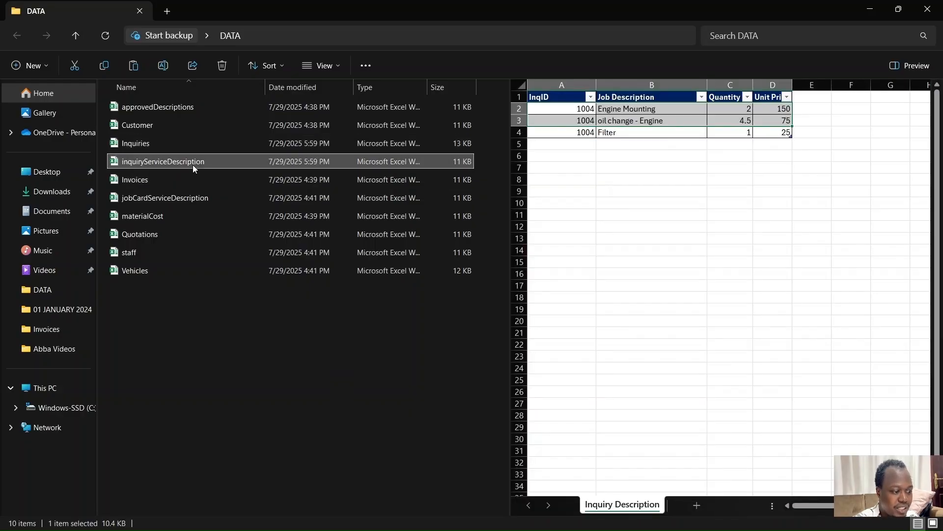
left_click(659, 201)
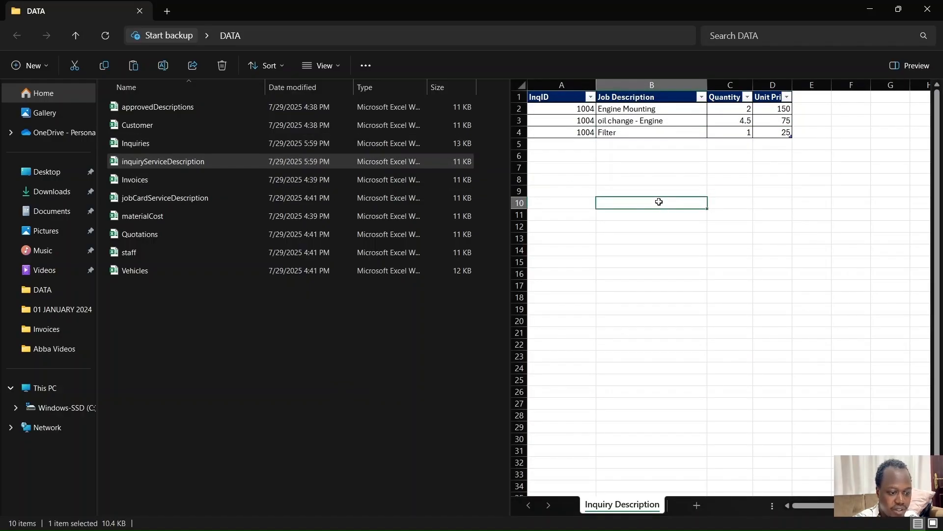
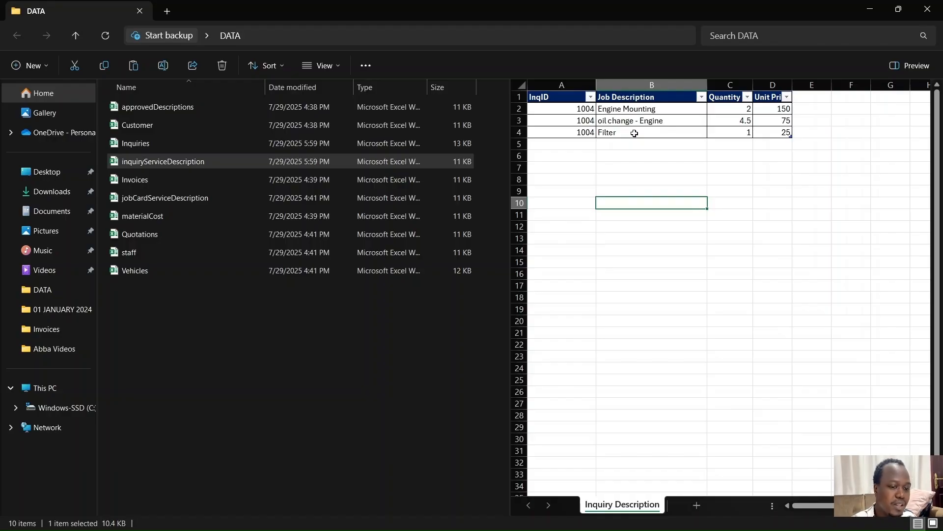
left_click(870, 10)
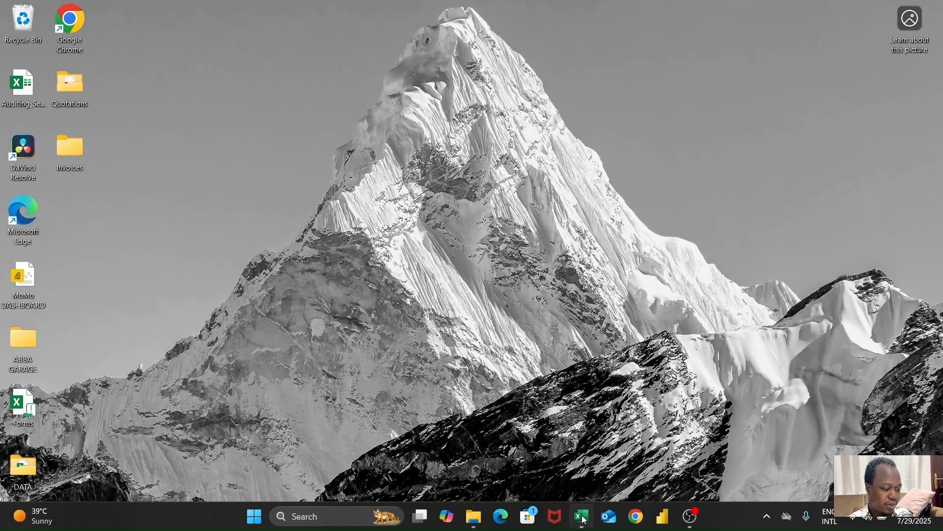
Switch to the Forms workbook in Excel and open the JobCard Form sheet.
left_click(576, 453)
mouse_move(582, 515)
left_click(595, 460)
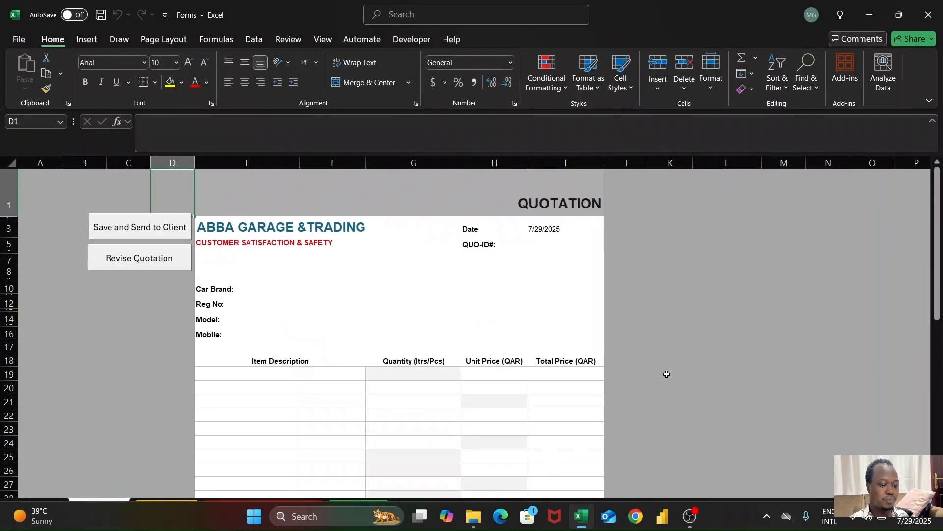
left_click(666, 373)
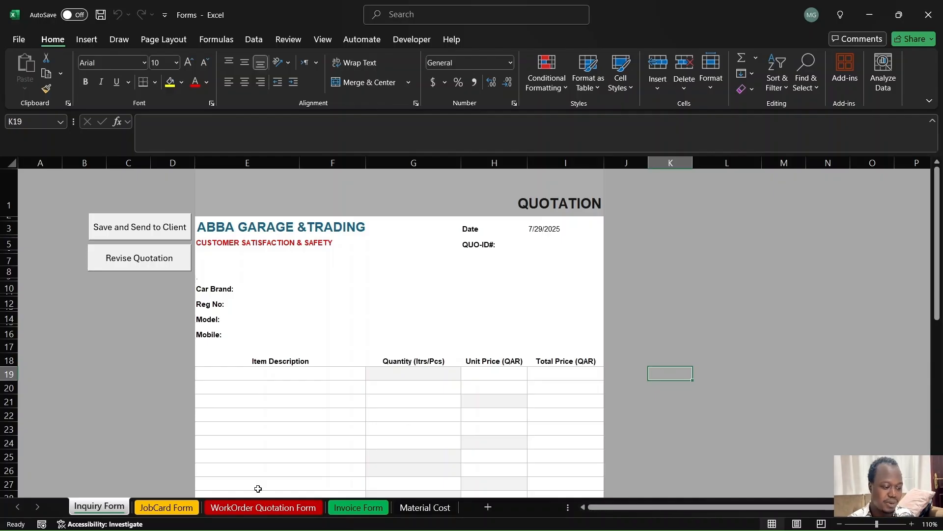
left_click(169, 507)
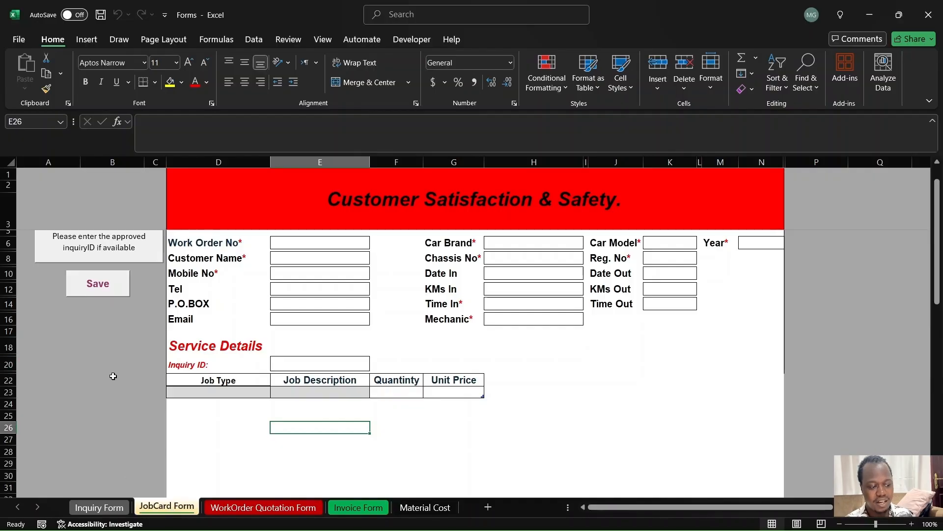
Load the approved inquiry with ID 1004 into the job card.
left_click(98, 251)
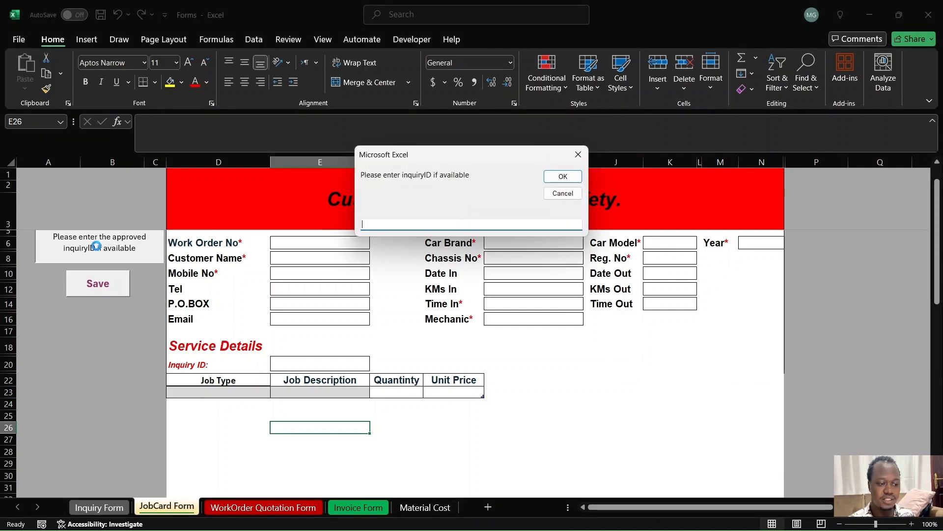
type("1")
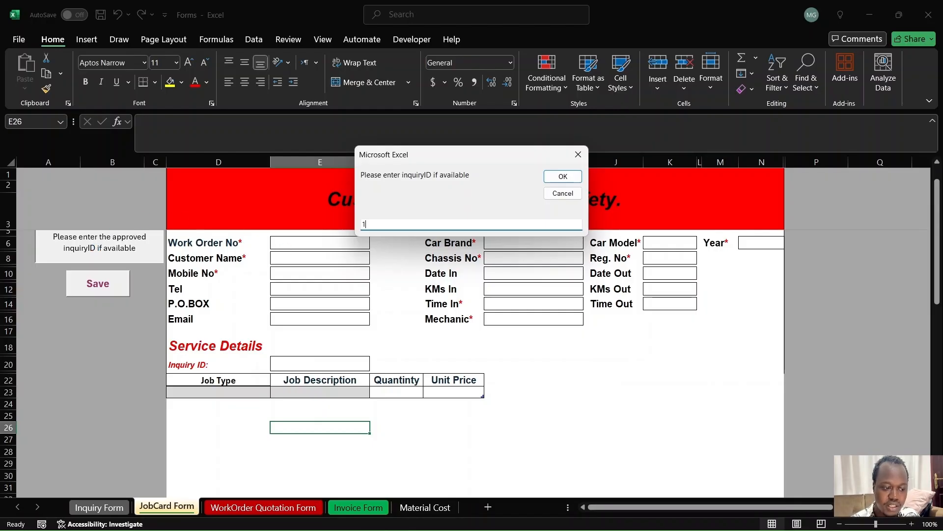
type("004")
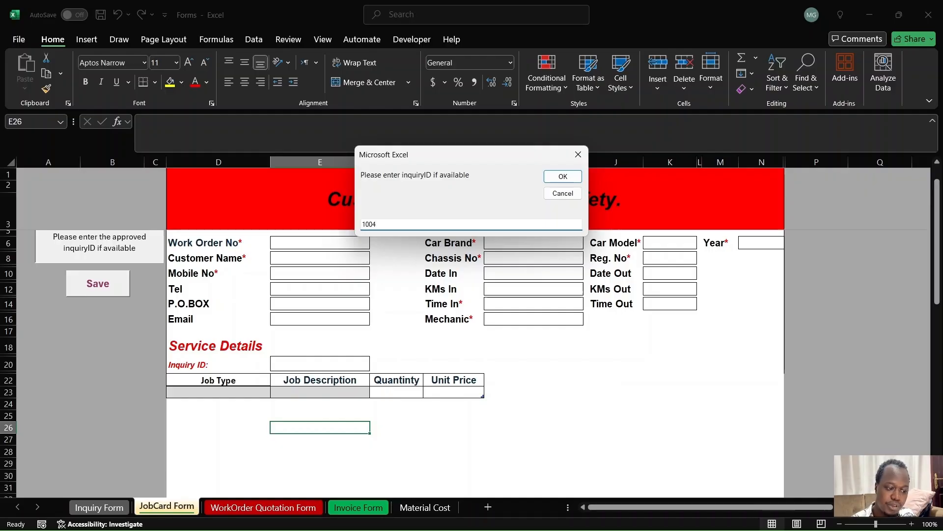
key("Return")
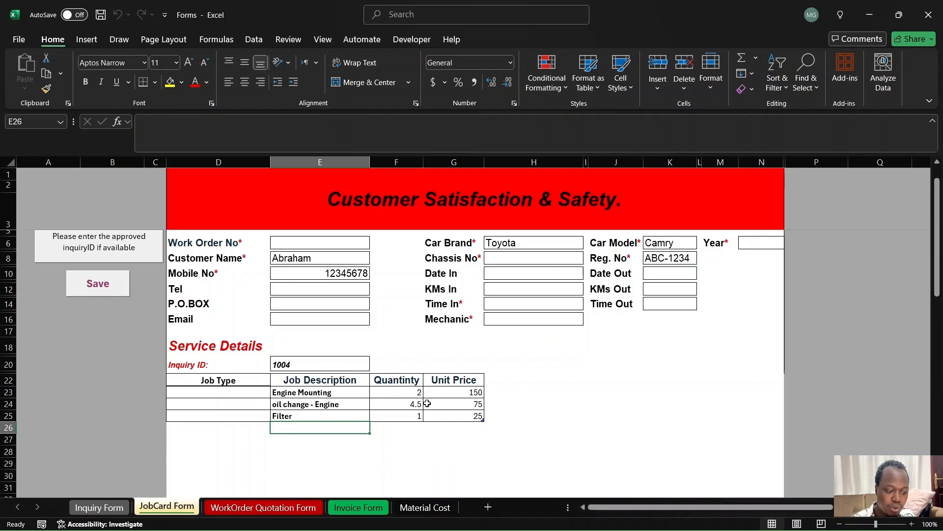
left_click(449, 452)
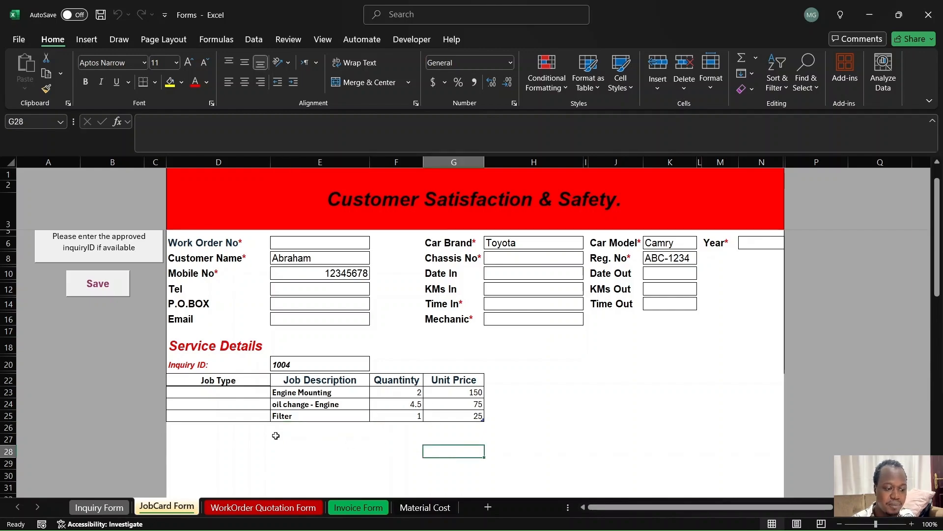
Enter the work order number, made of the WO- prefix and the inquiry's ID, in the job card.
left_click(334, 243)
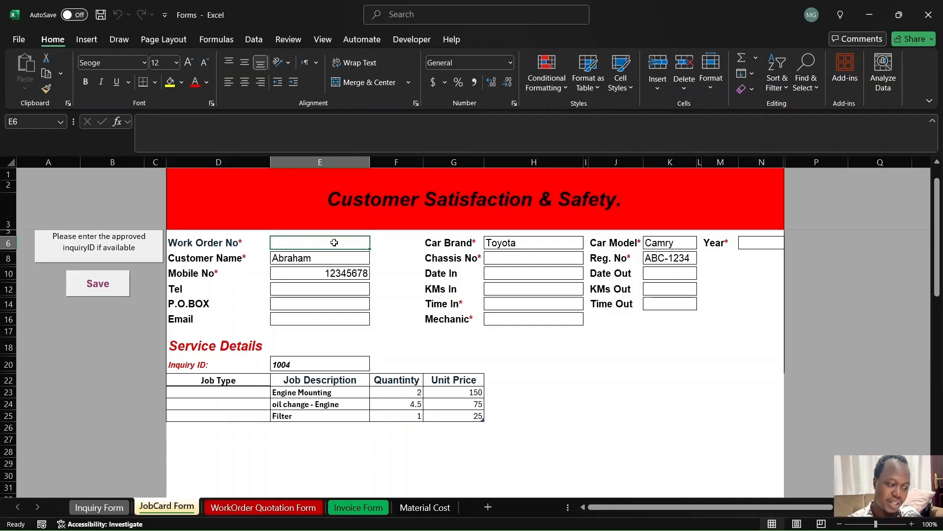
double_click(334, 242)
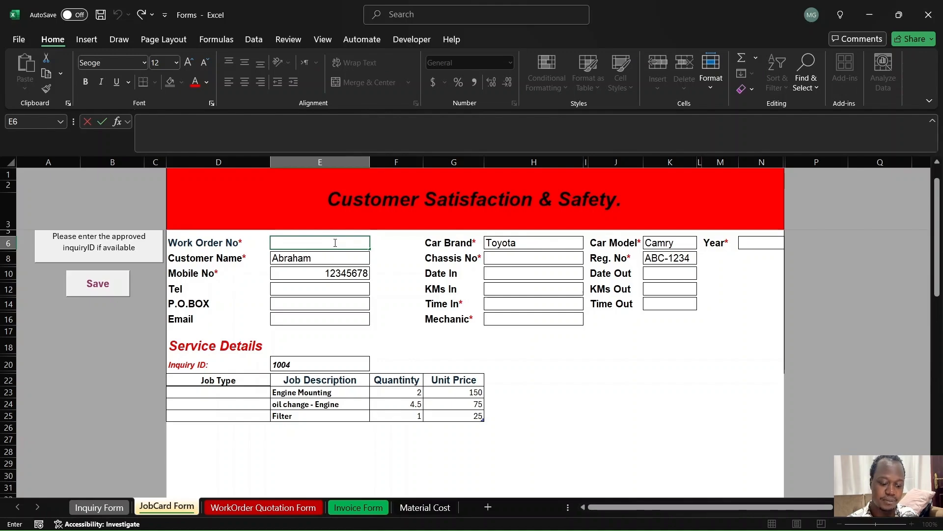
type("WO")
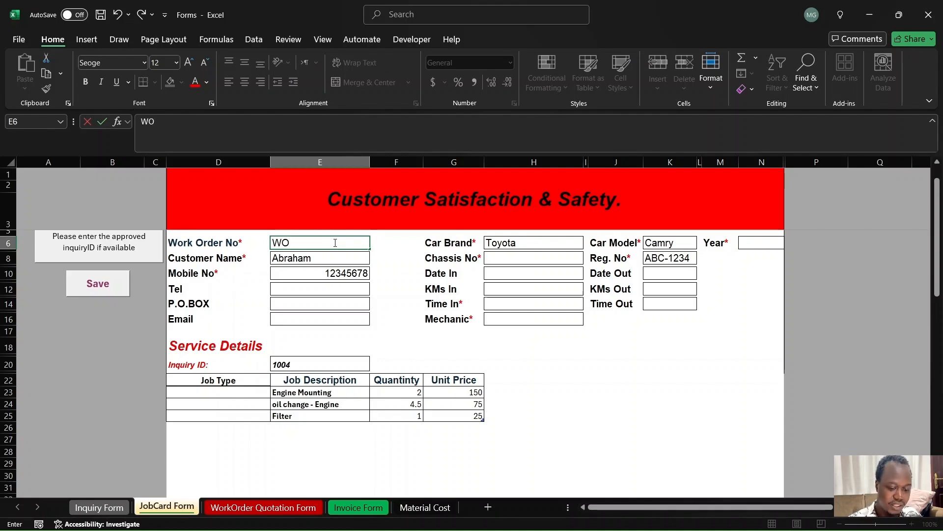
type("-1")
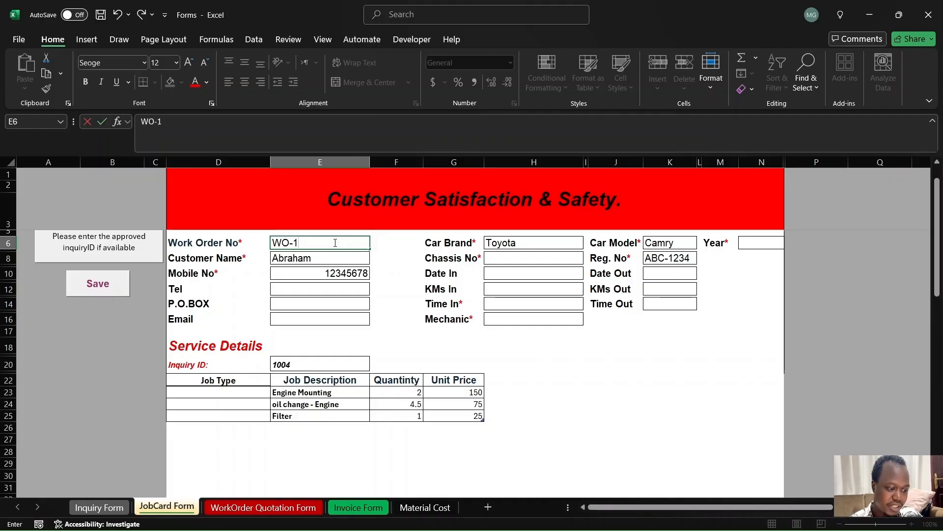
type("00")
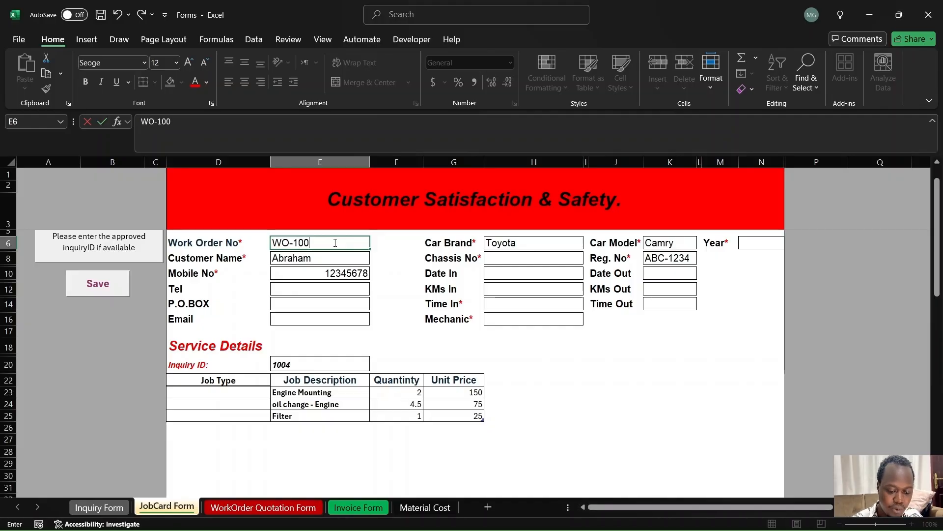
key("Return")
key("Return")
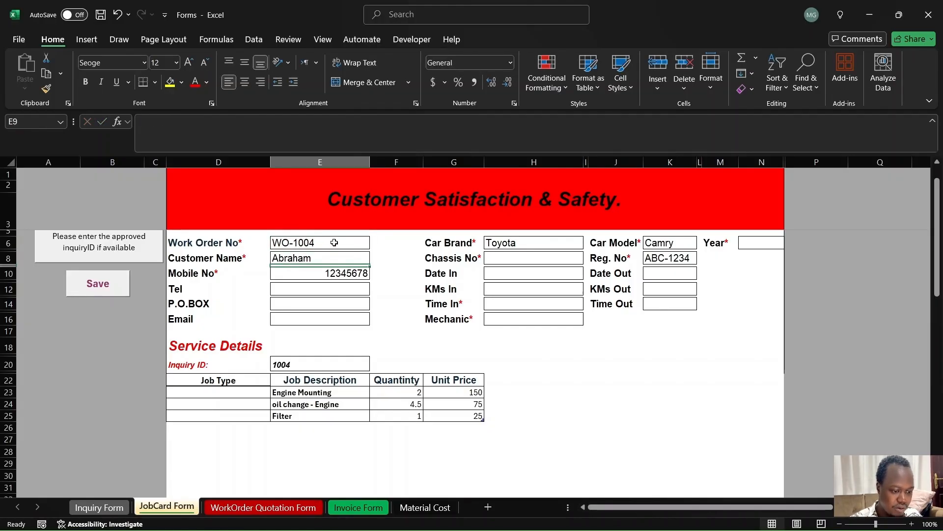
Enter the car's chassis number in the job card.
left_click(528, 255)
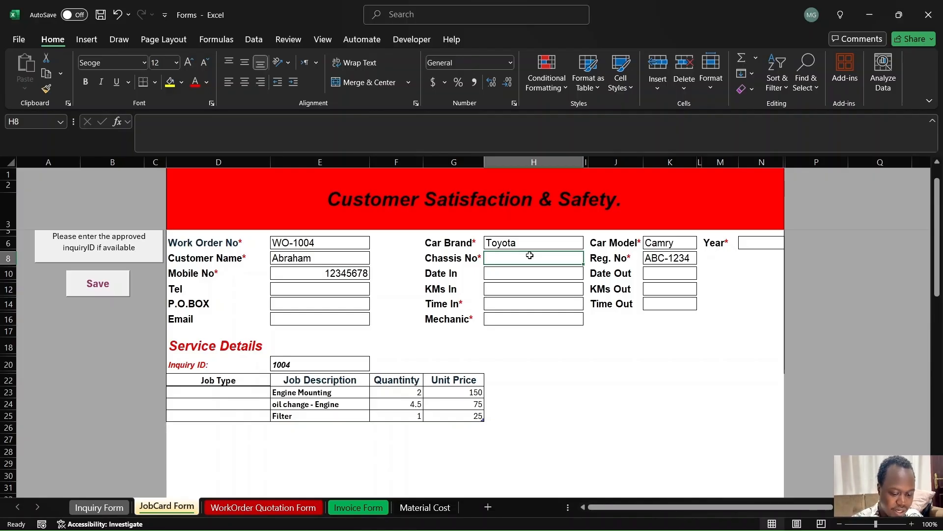
type("ABGFHGJ")
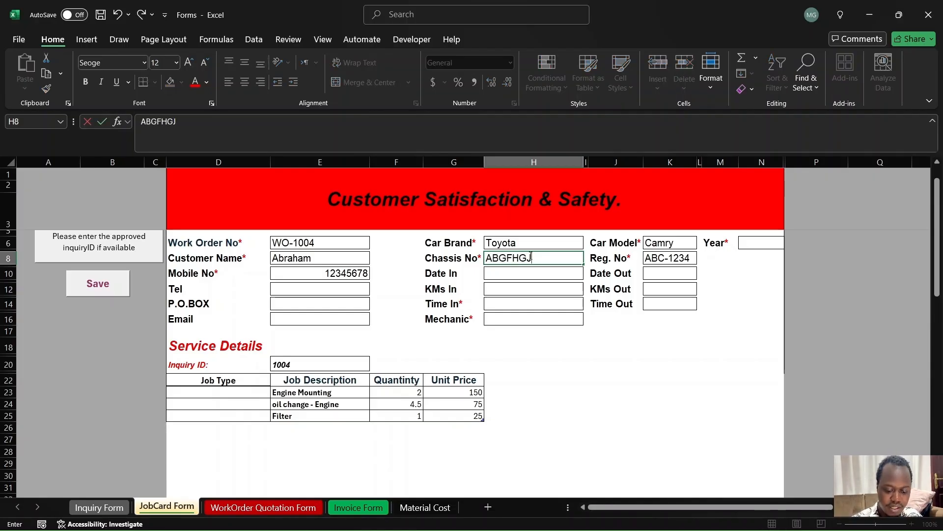
key("Left")
double_click(530, 256)
type("J")
key("Return")
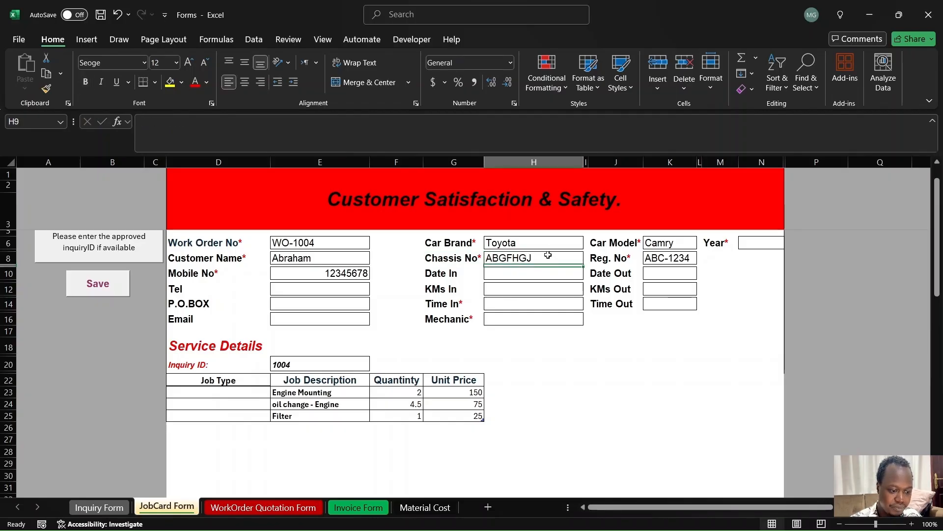
Set the job card's Date In to the current date with the formula =TODAY().
left_click(529, 272)
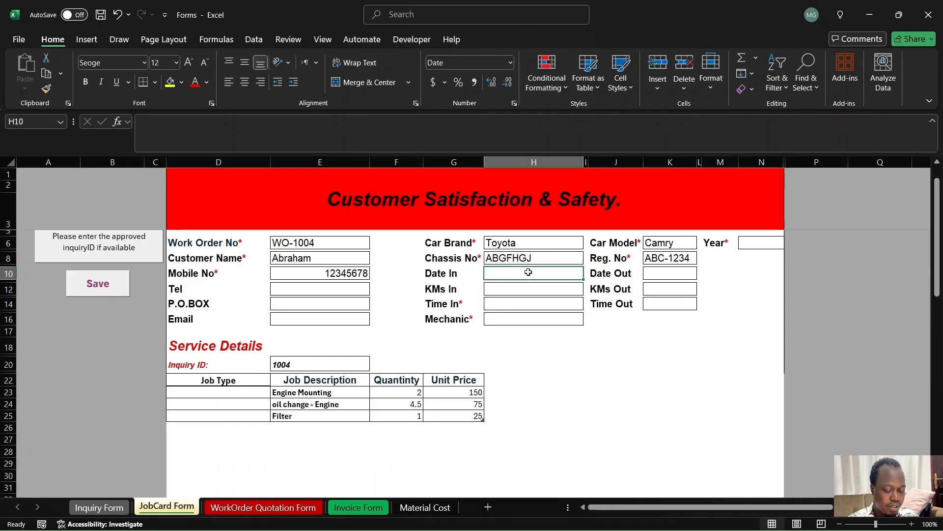
type("=")
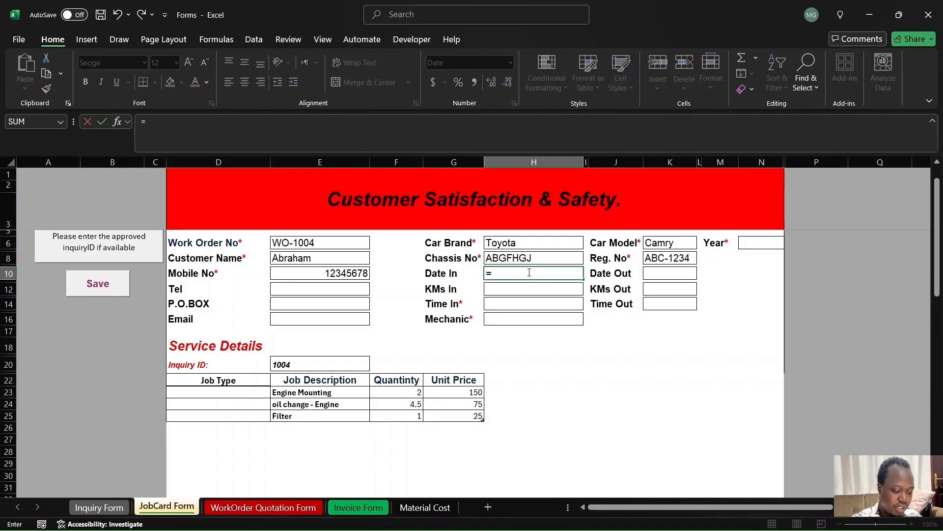
type("today")
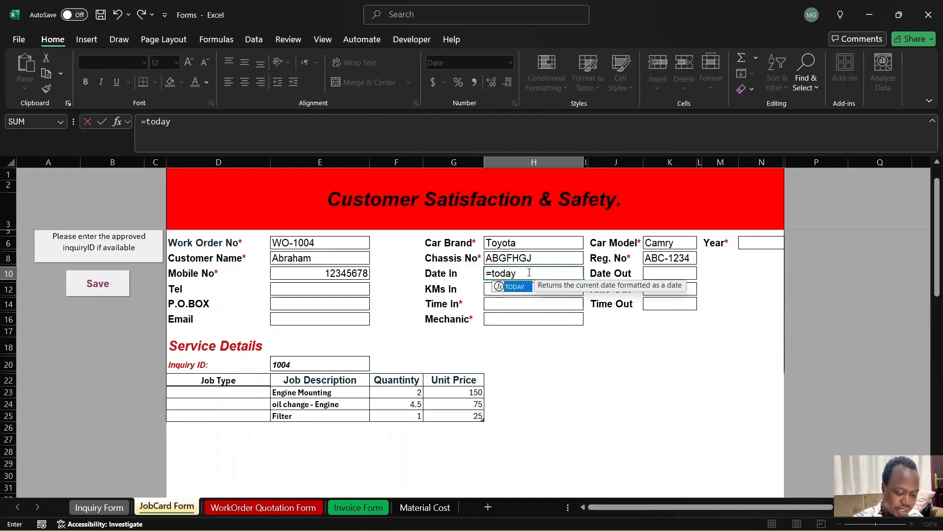
type("()")
key("Return")
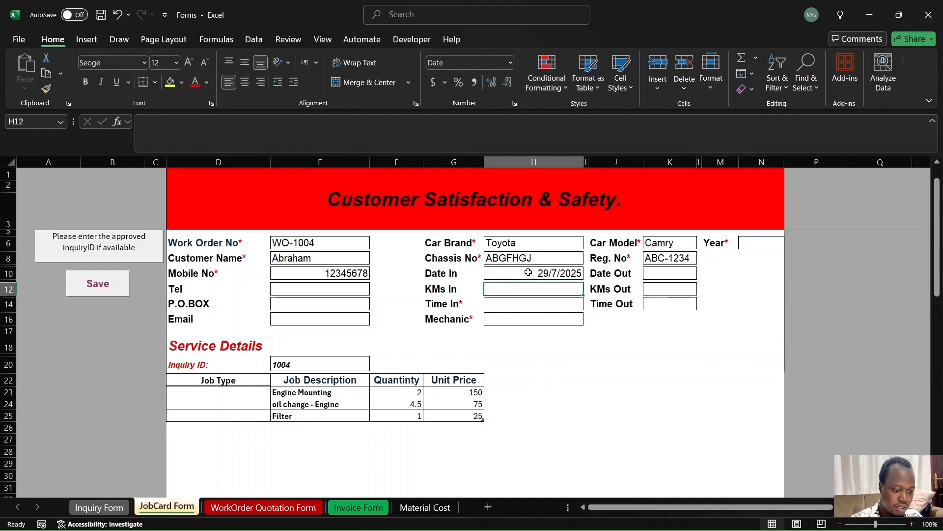
Set the job card's Time In to 16:00, leaving KMs In empty.
key("Down")
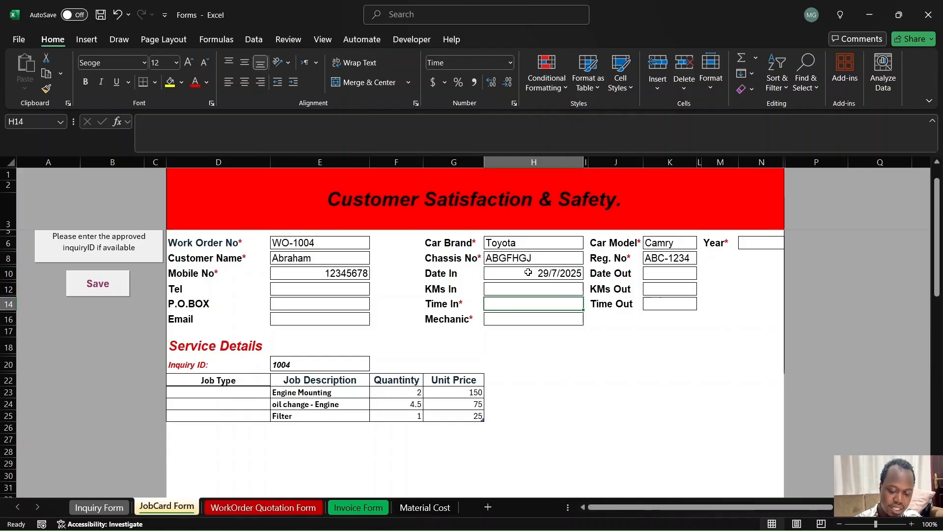
type("4:00")
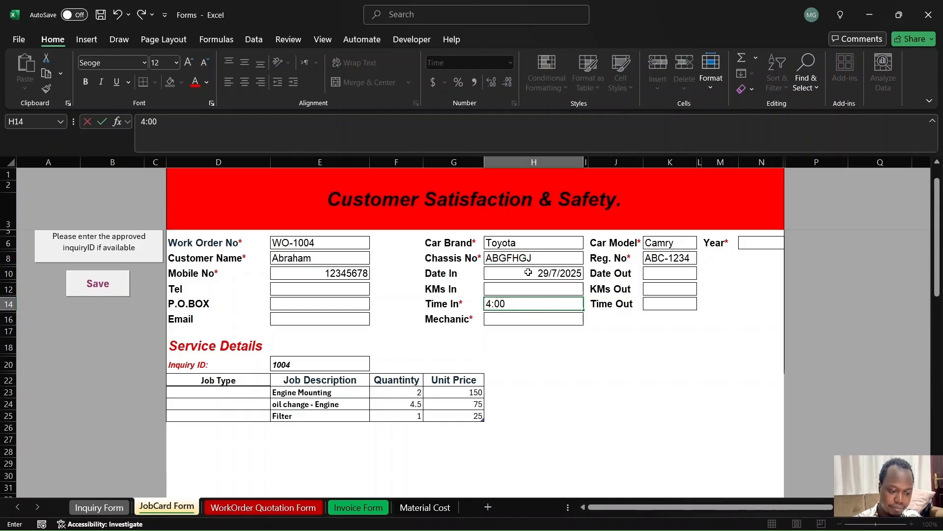
key("BackSpace")
key("BackSpace")
key("BackSpace")
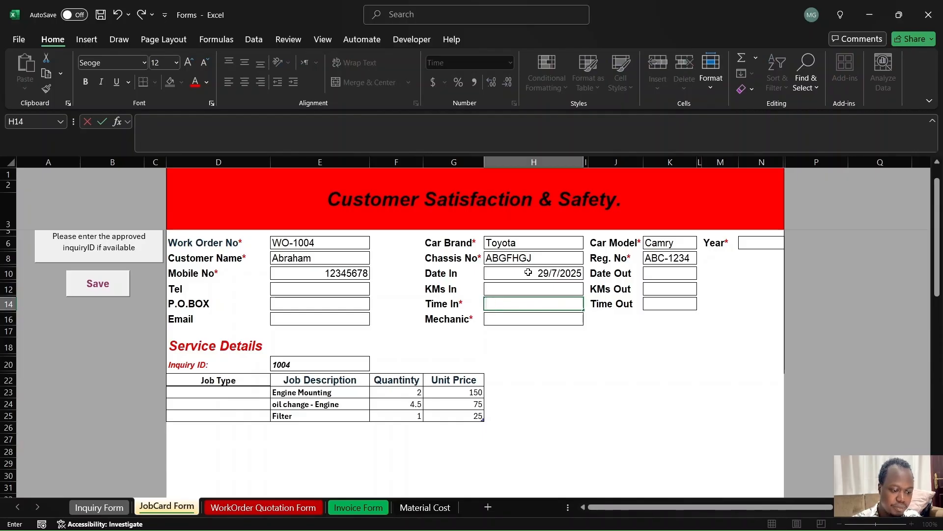
type("16:0")
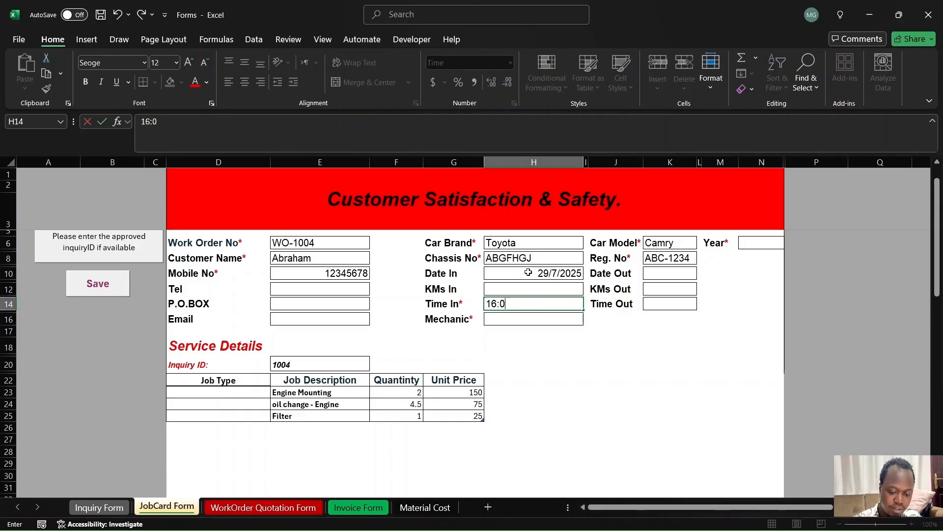
key("Return")
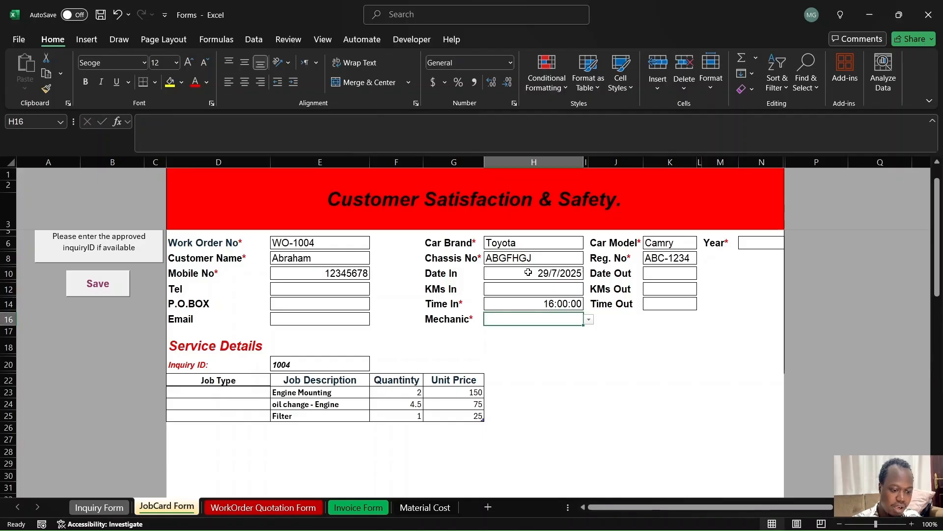
Assign the second mechanic from the list to the job card and set the car's year to 2018.
left_click(588, 320)
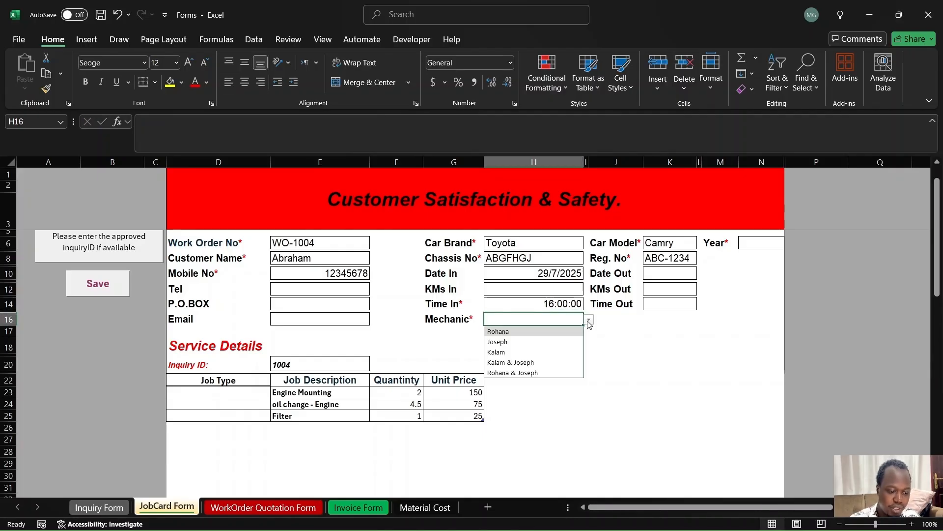
left_click(504, 341)
left_click(760, 244)
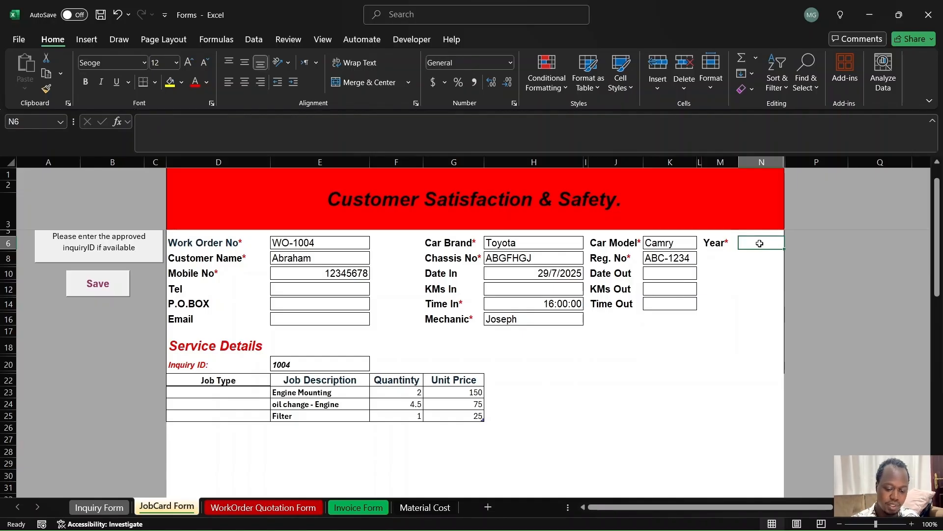
type("20")
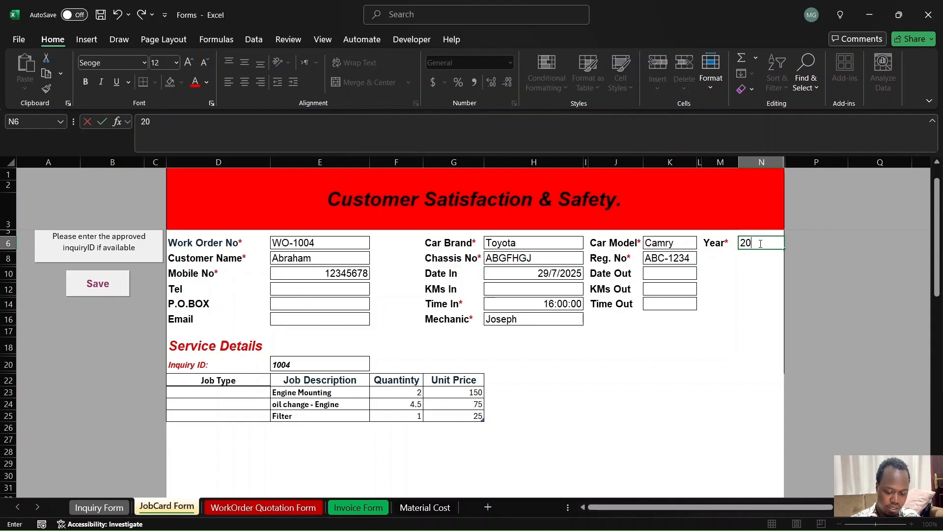
type("18")
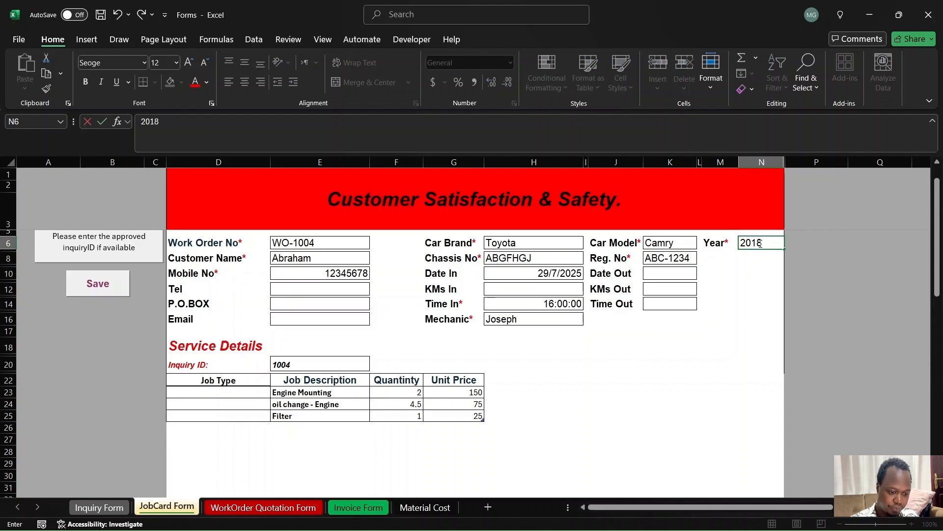
Set the job card's Date Out to the current date with the formula =TODAY(), skipping KMs Out.
left_click(671, 274)
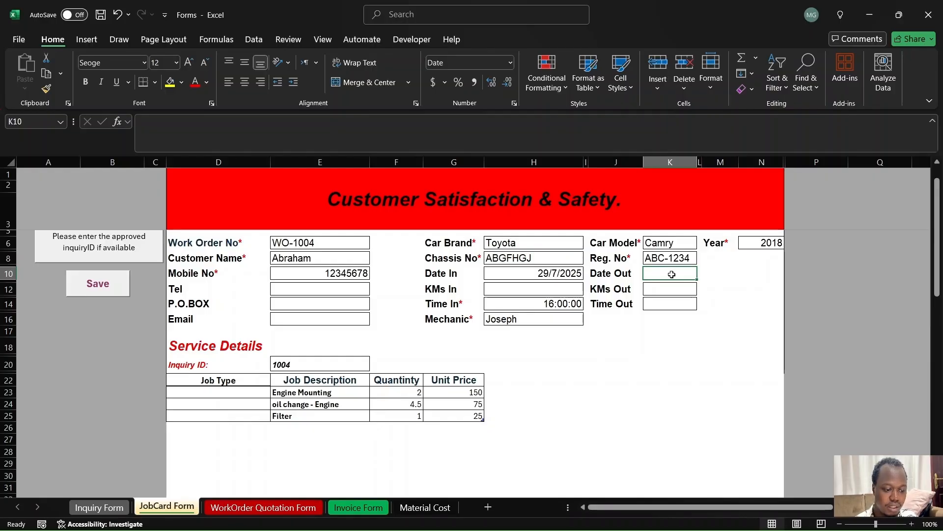
type("=")
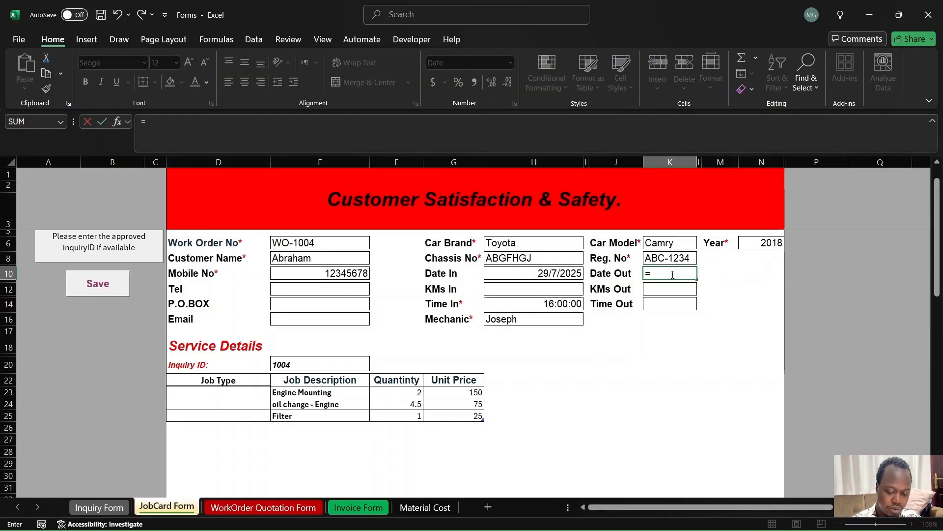
type("t")
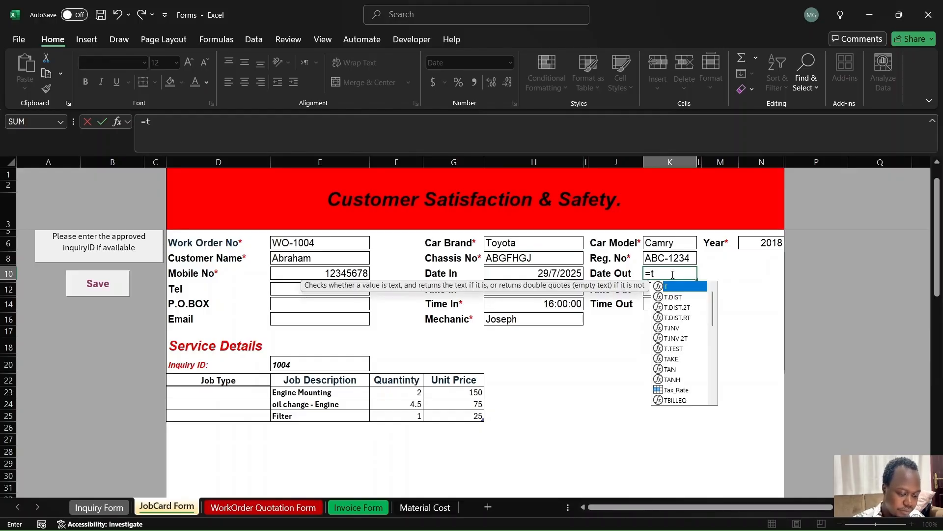
type("oday()")
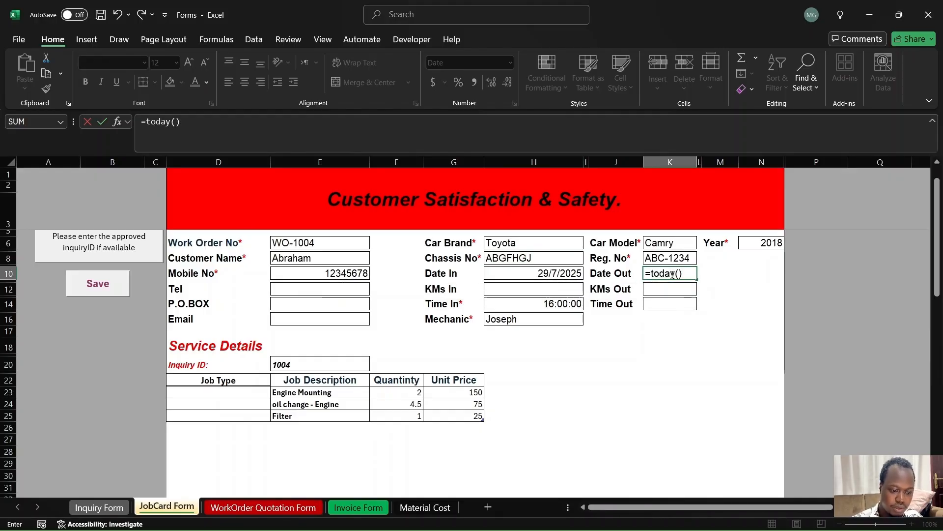
key("Return")
key("Return")
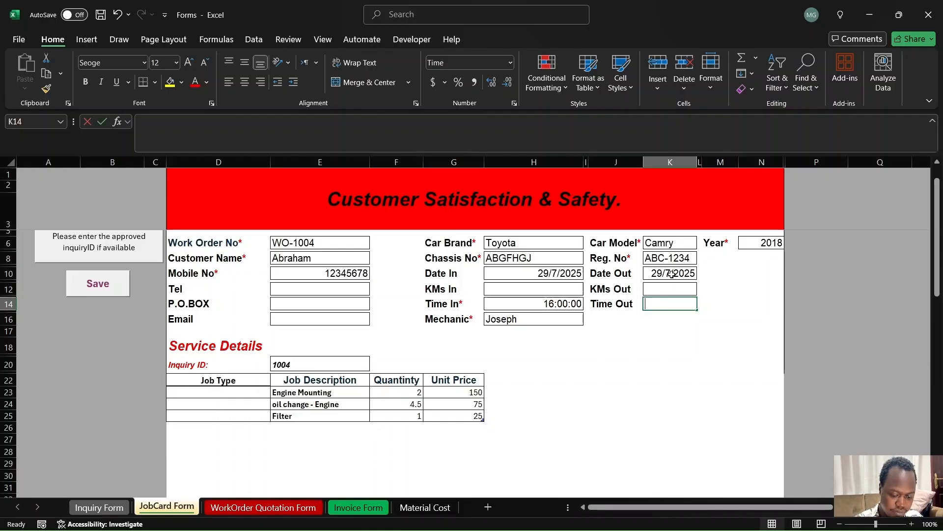
Set the job card's Time Out to 20:00 and the Engine Mounting row's job type to Inspection / Diagnosis.
type("20:00")
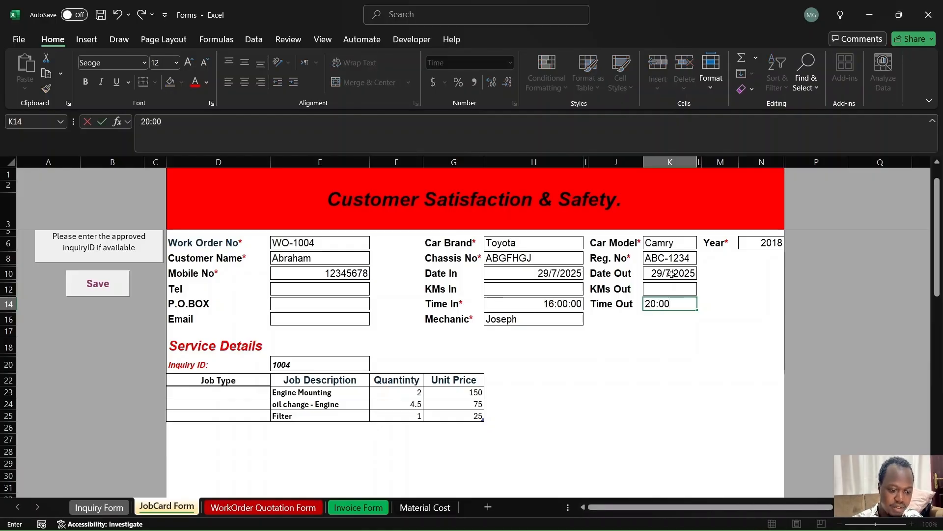
key("Return")
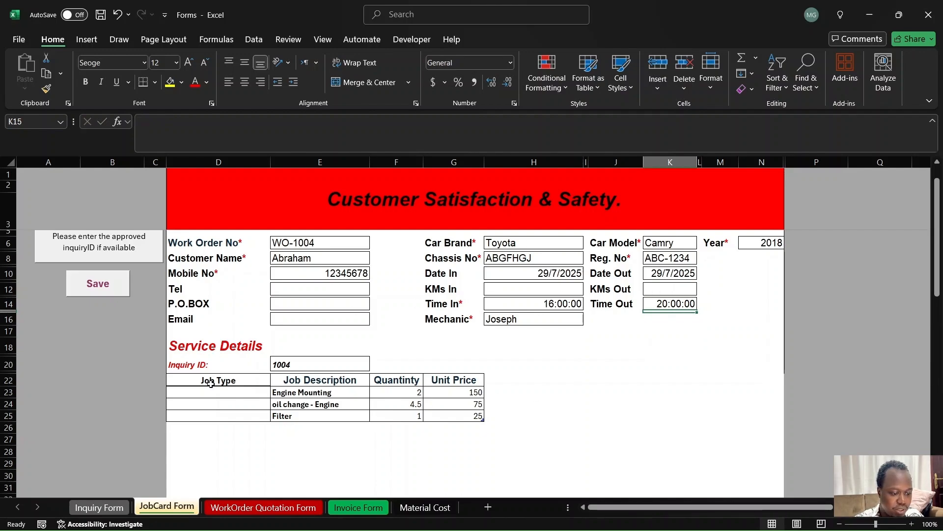
left_click(231, 392)
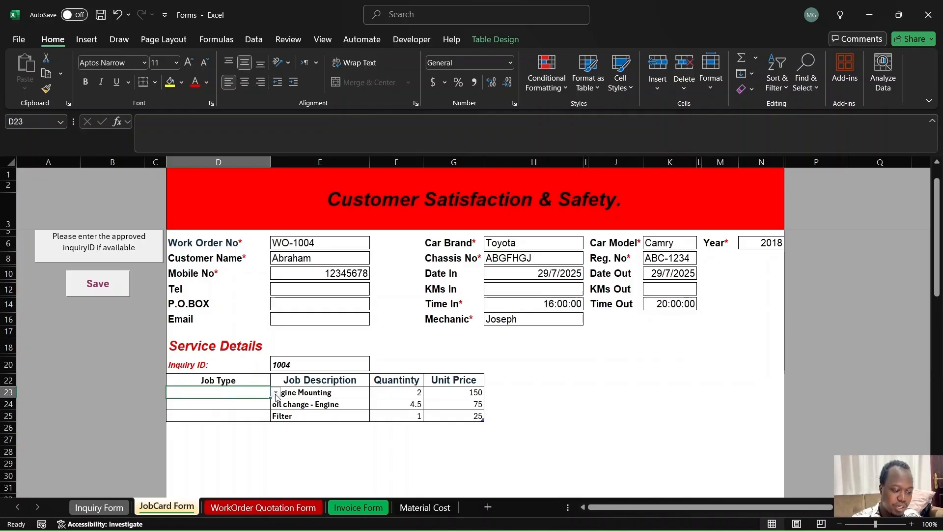
left_click(276, 392)
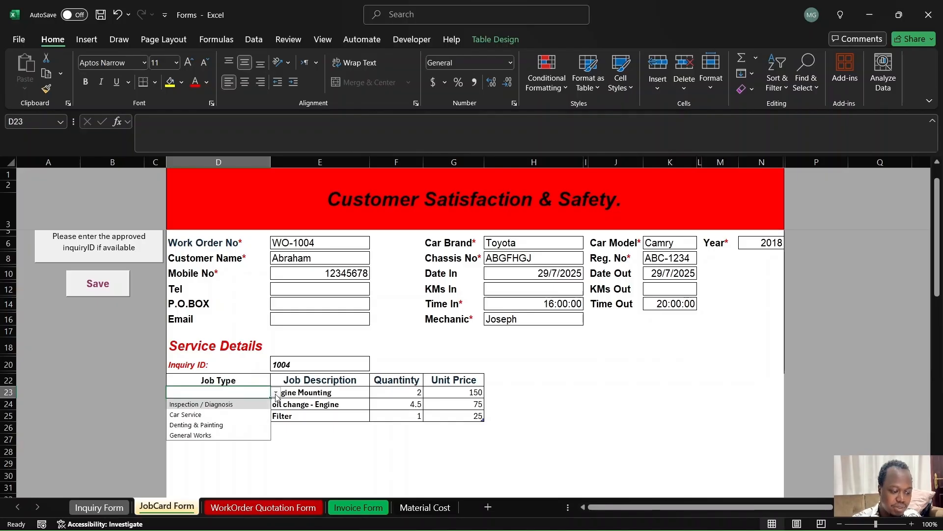
left_click(248, 403)
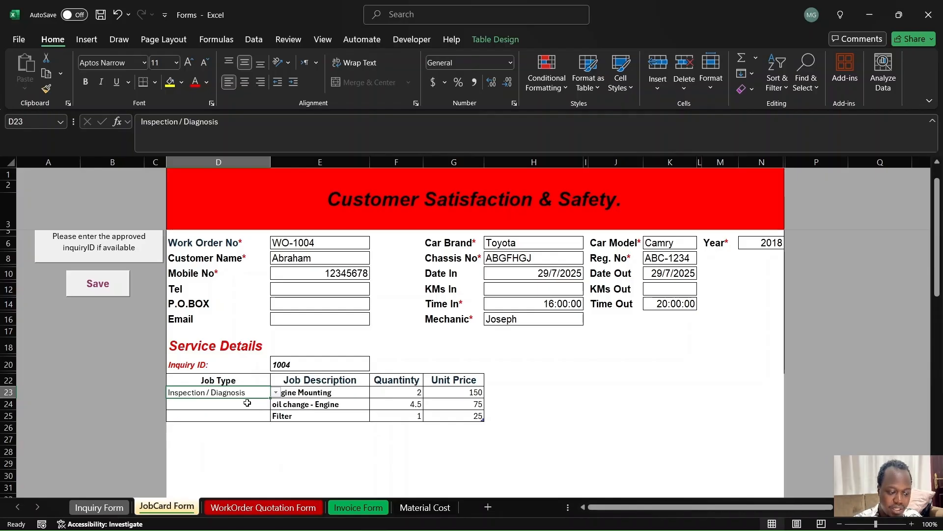
Set the job type of the oil change - Engine and Filter rows to Car Service, and save the job card.
left_click(258, 406)
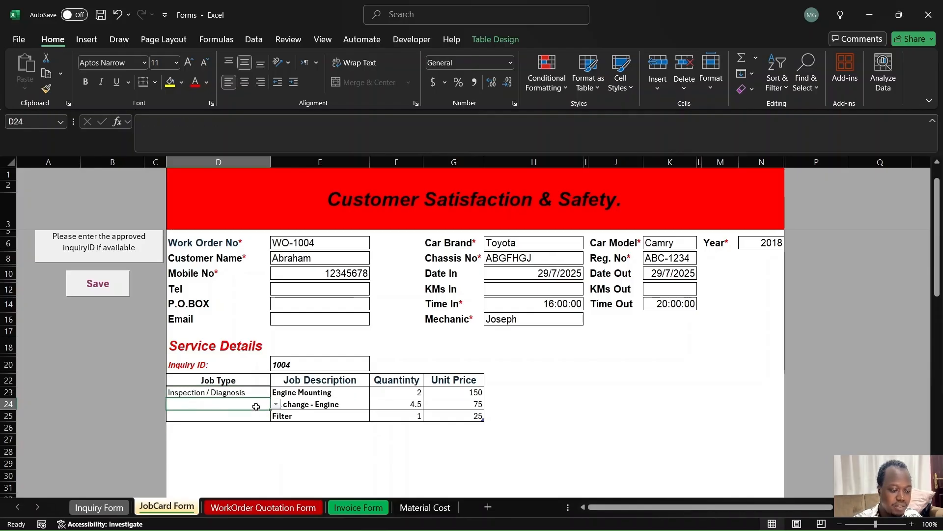
left_click(276, 405)
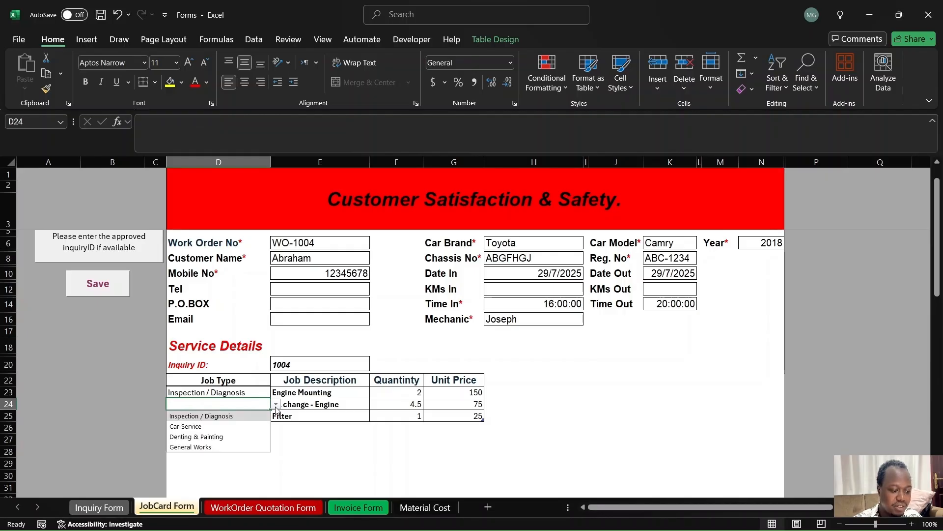
left_click(238, 425)
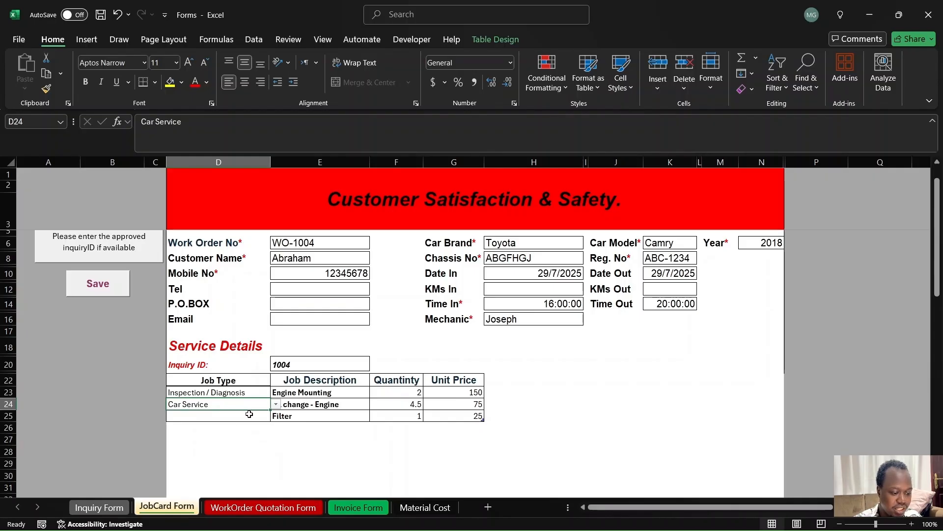
left_click(249, 413)
left_click(277, 417)
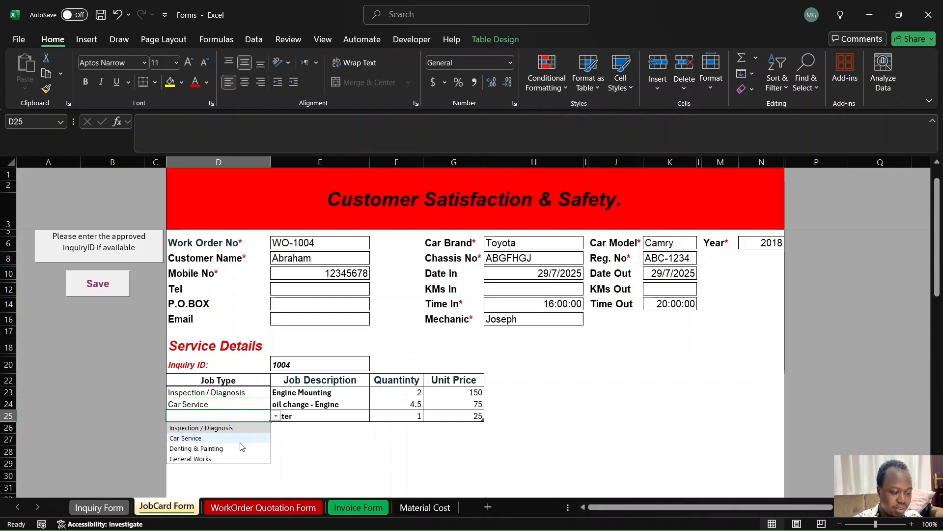
left_click(225, 438)
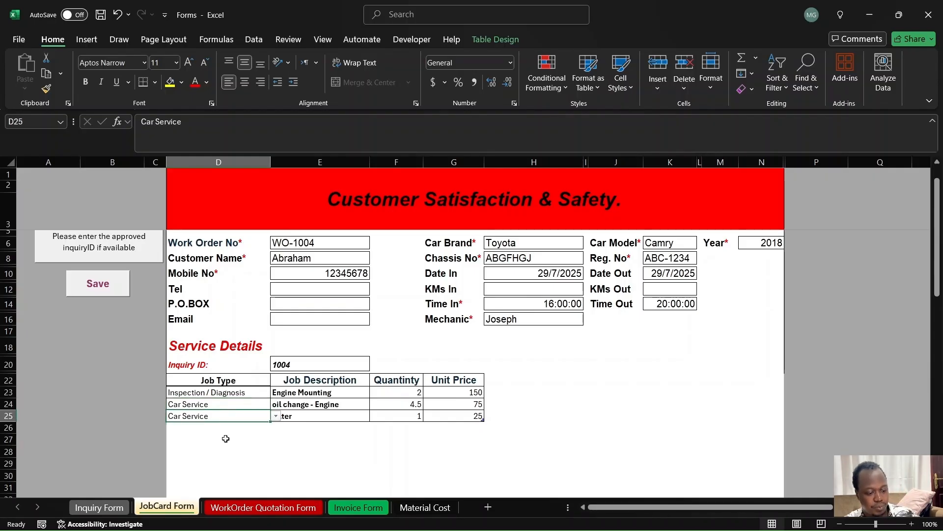
left_click(109, 291)
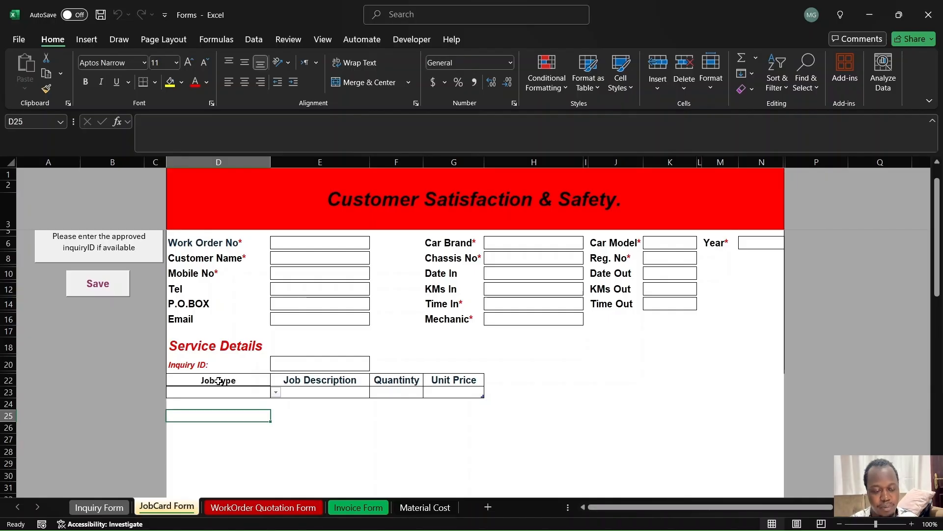
Switch to the DATA folder in File Explorer and preview the Customer workbook to check the saved customer record.
left_click(864, 14)
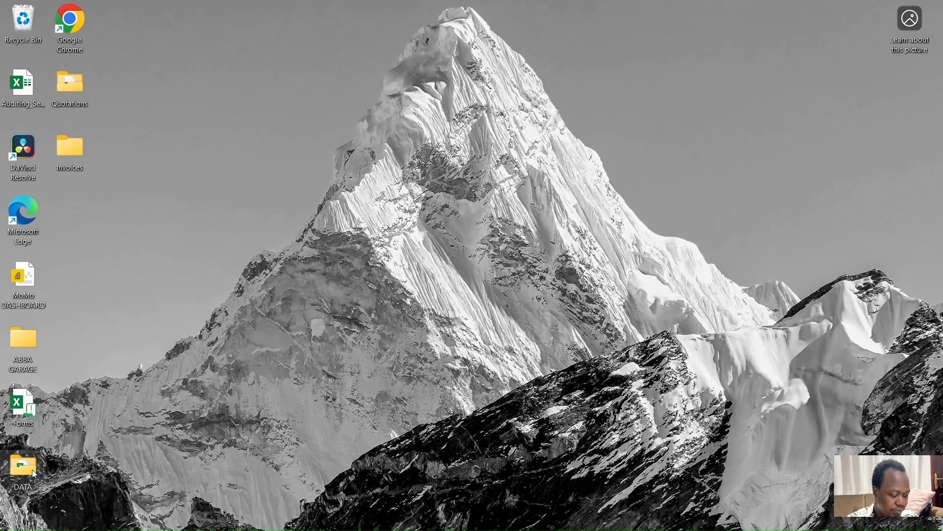
key("alt+Tab")
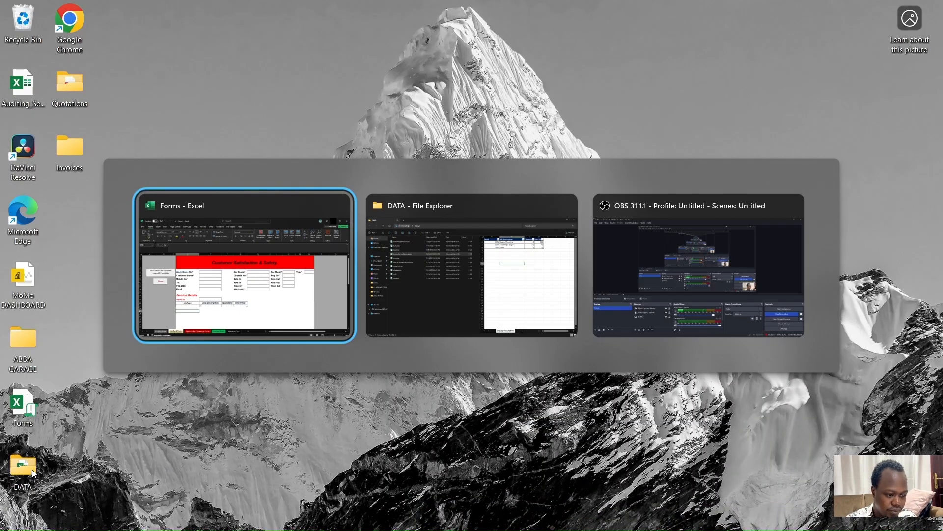
left_click(411, 285)
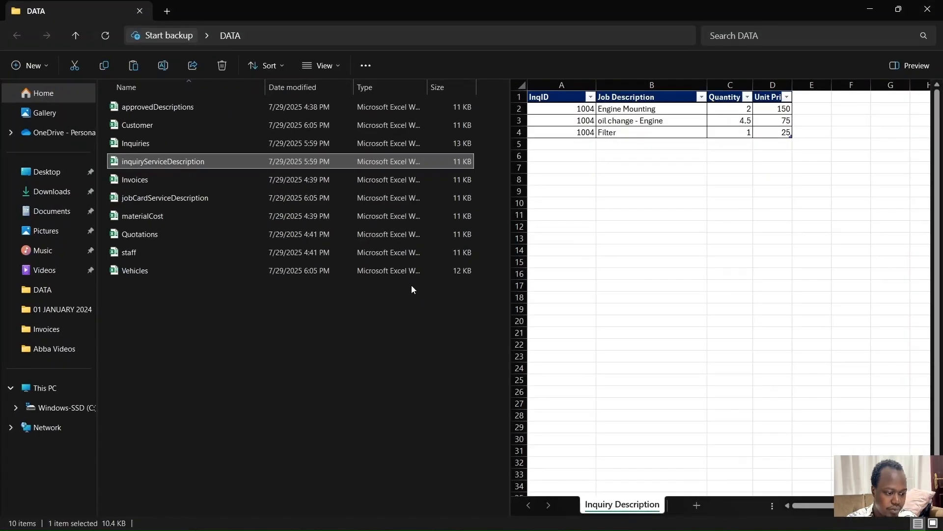
left_click(174, 125)
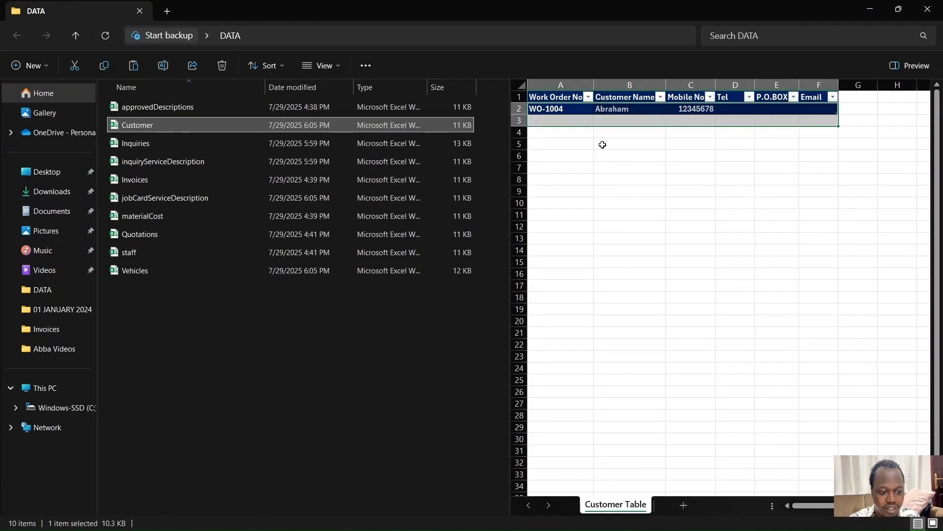
left_click(602, 143)
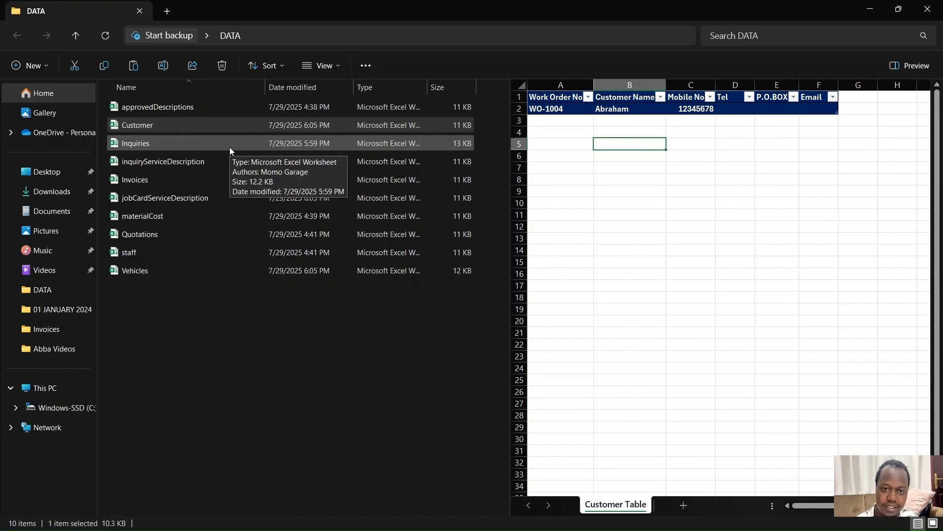
Preview the Vehicles workbook and check the work order number and InqID of the saved vehicle record.
left_click(159, 280)
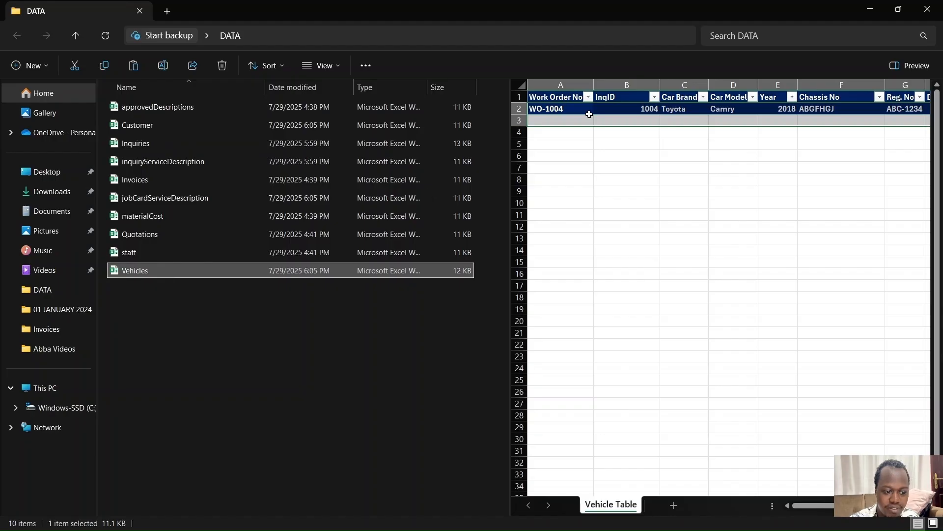
left_click(614, 108)
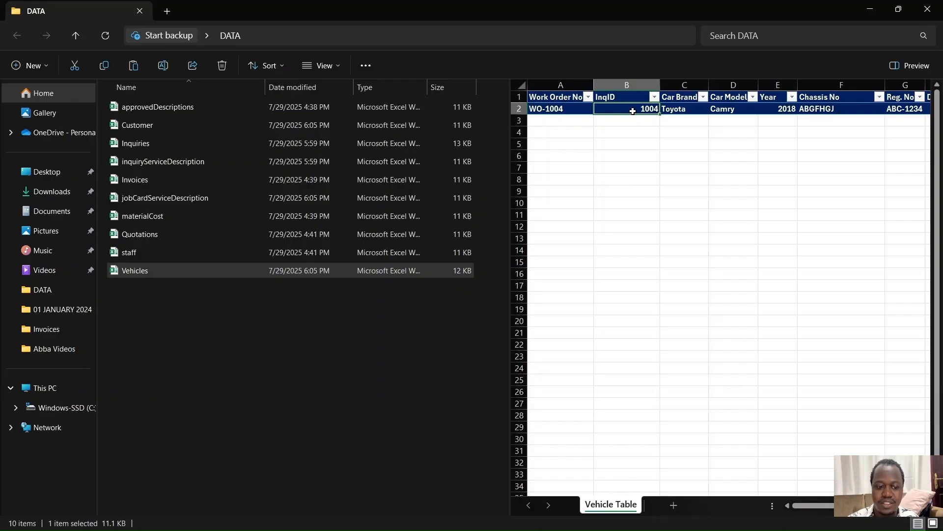
left_click(656, 133)
left_click(640, 109)
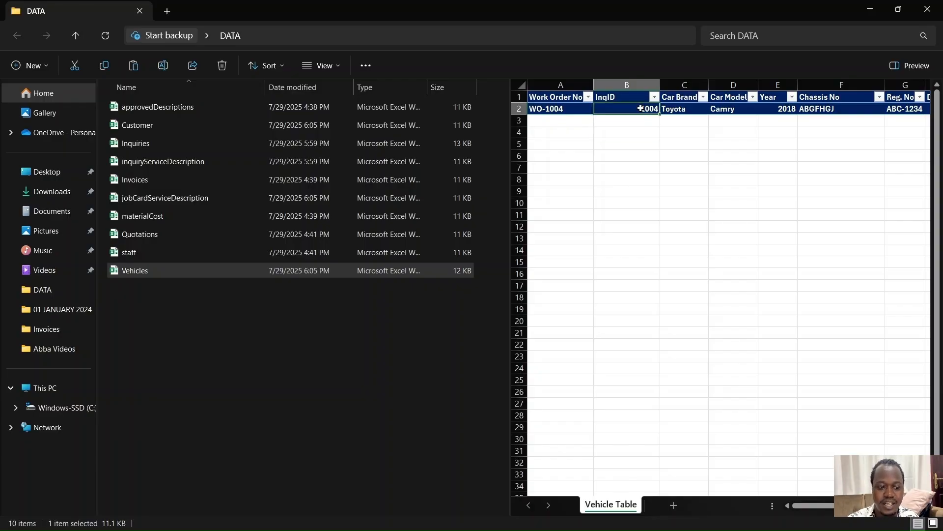
left_click(559, 112)
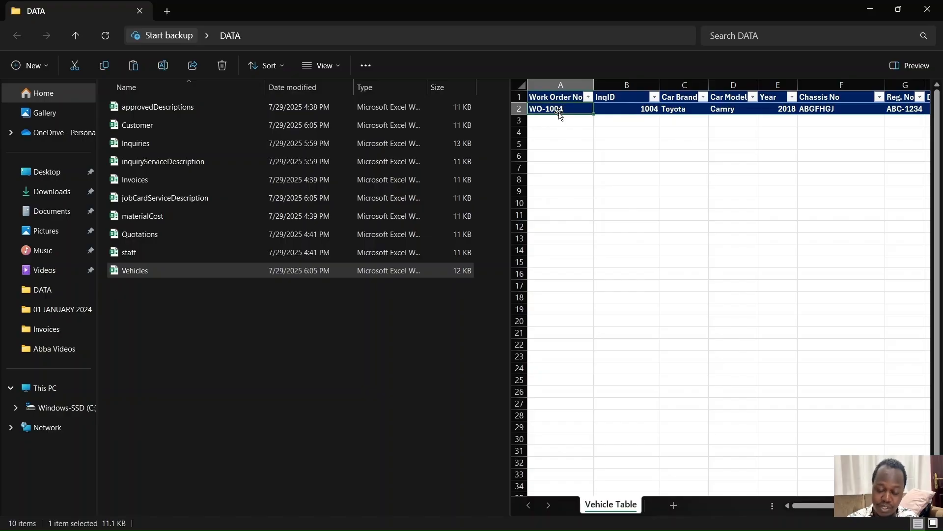
left_click(645, 110)
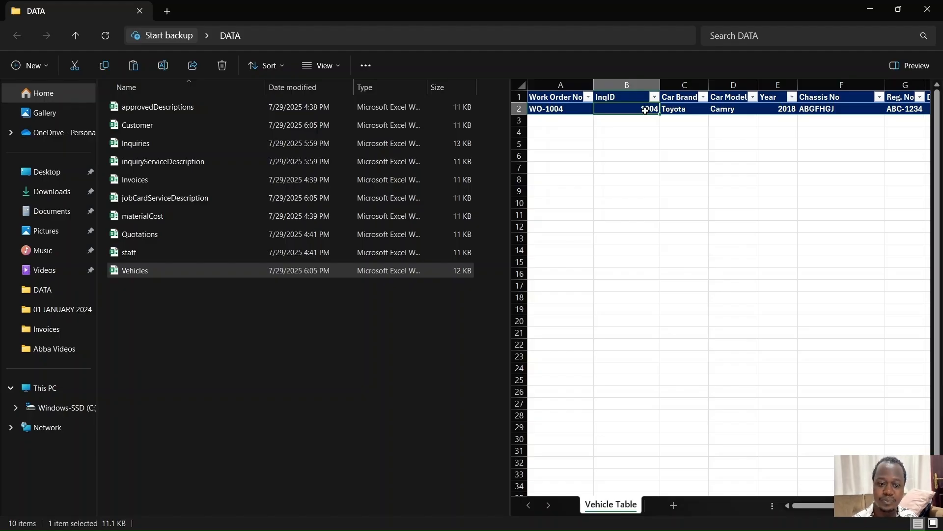
Preview the Inquiries workbook and the jobCardServiceDescription workbook to check their saved records.
left_click(213, 143)
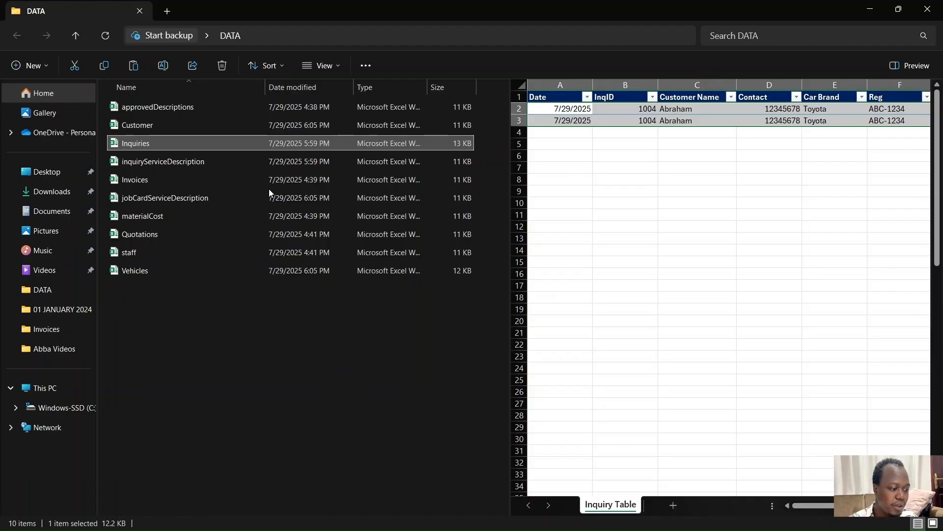
left_click(218, 194)
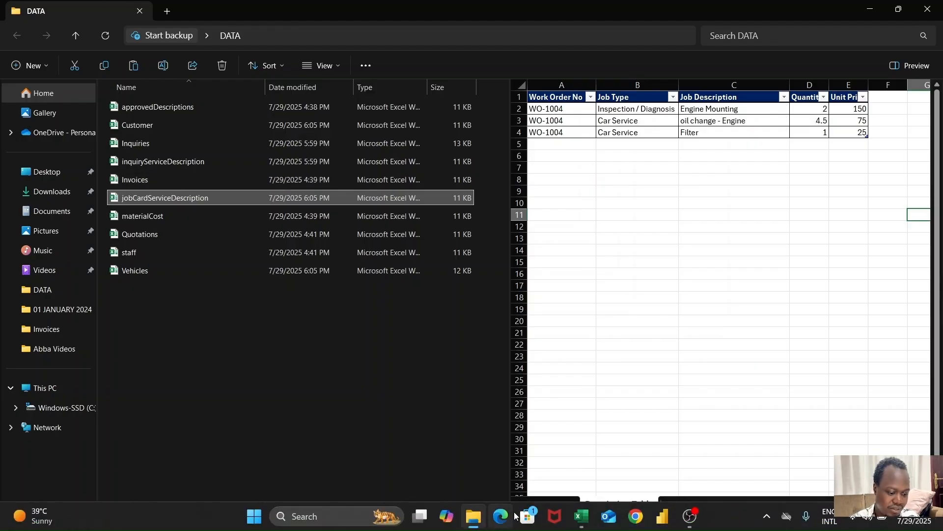
Switch back to the Forms workbook in Excel, view its project in the Visual Basic editor, and close the editor.
left_click(586, 524)
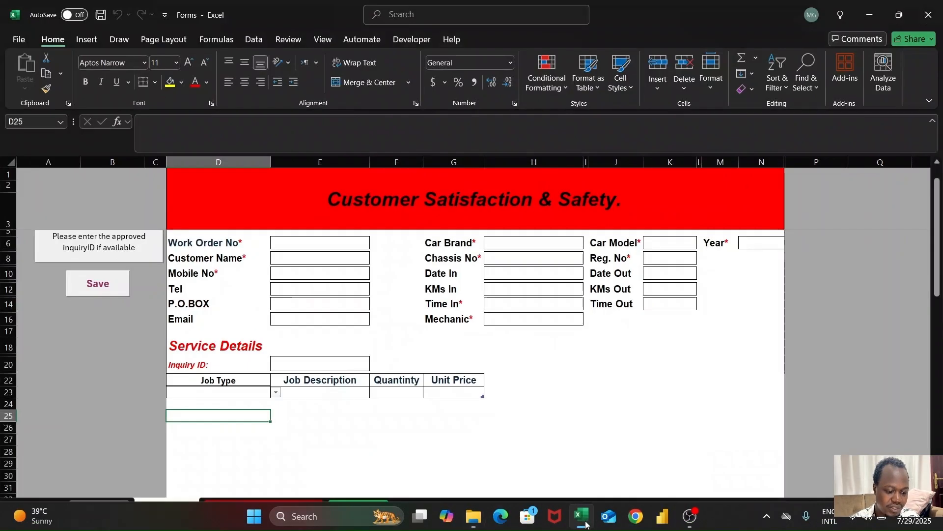
left_click(418, 40)
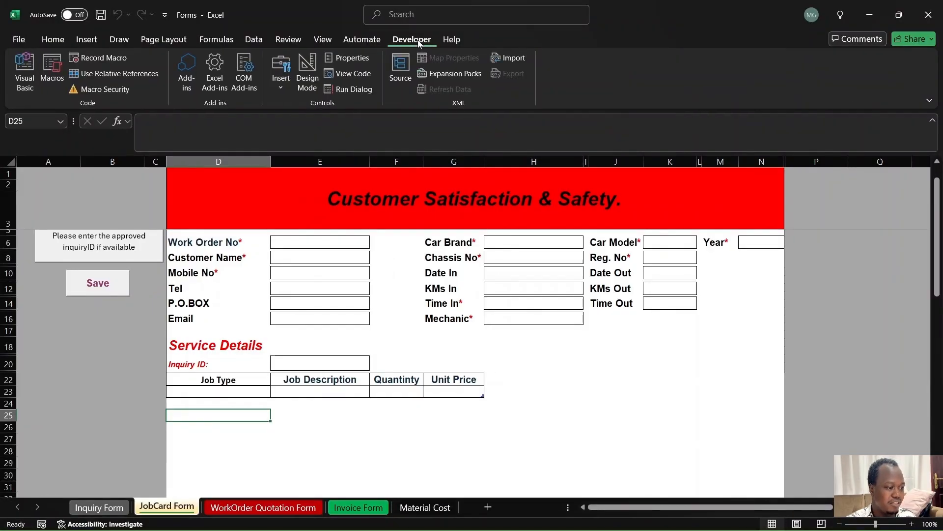
left_click(25, 74)
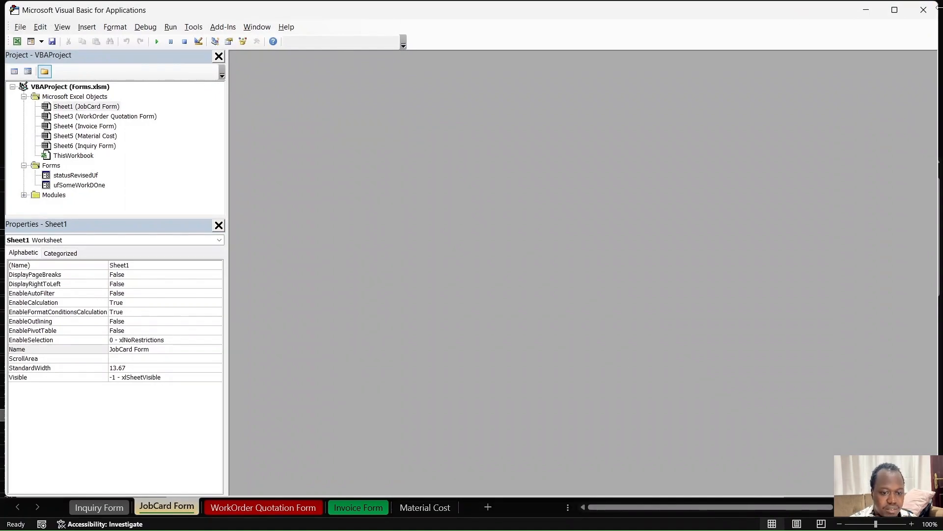
left_click(923, 10)
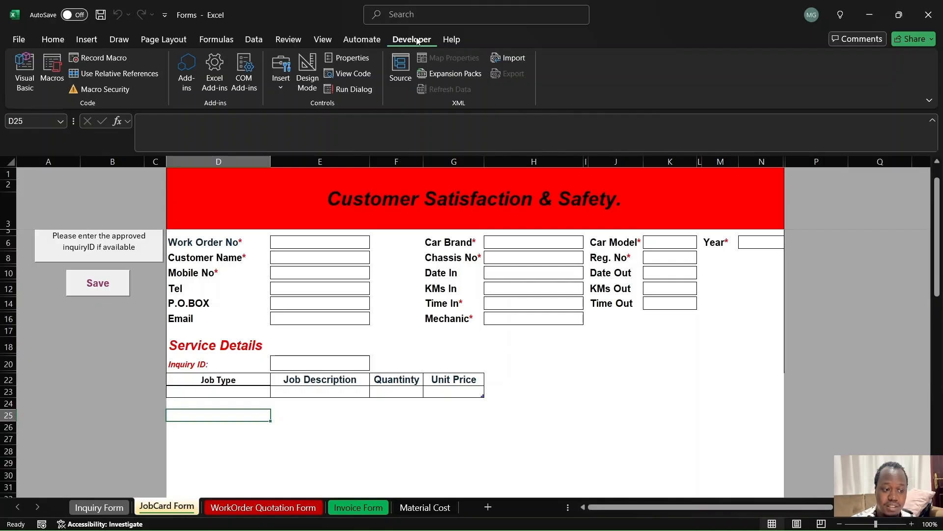
Check in Excel's ribbon customization options that Developer is enabled among the main tabs, and confirm the options.
left_click(18, 39)
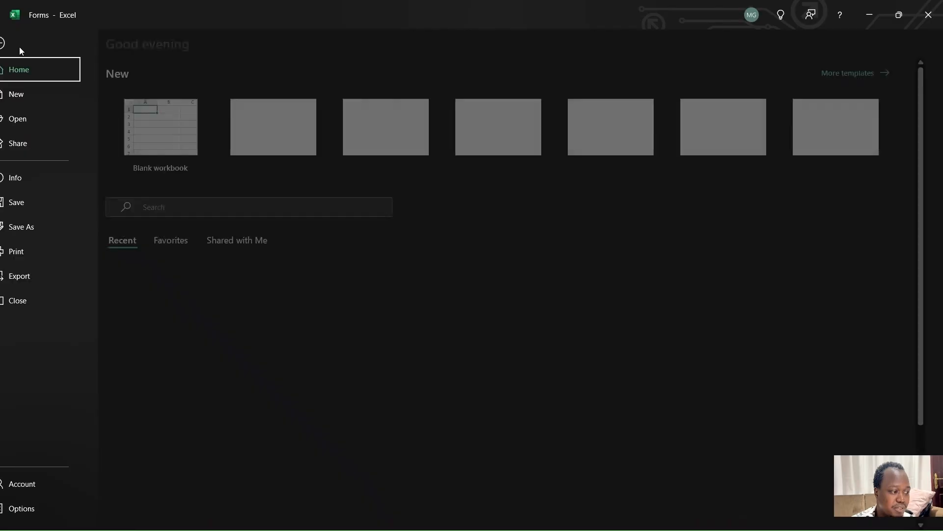
left_click(42, 511)
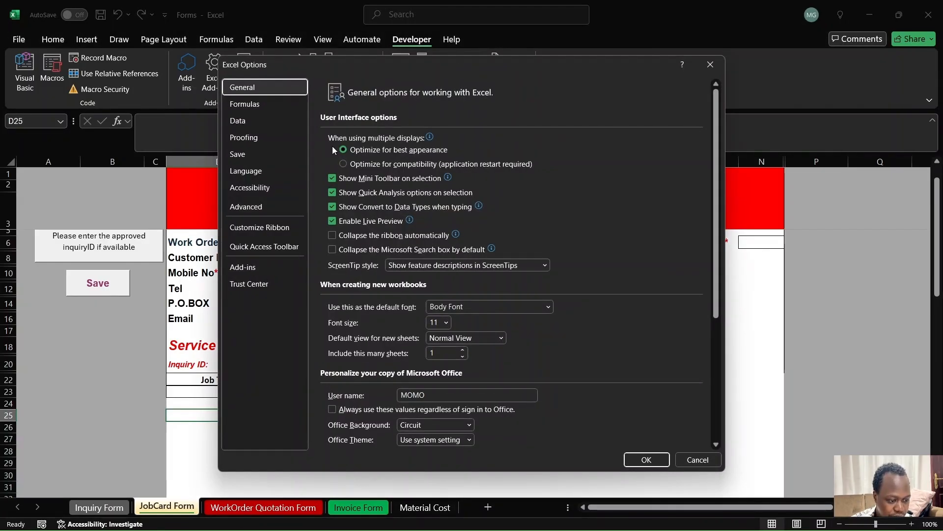
left_click(251, 226)
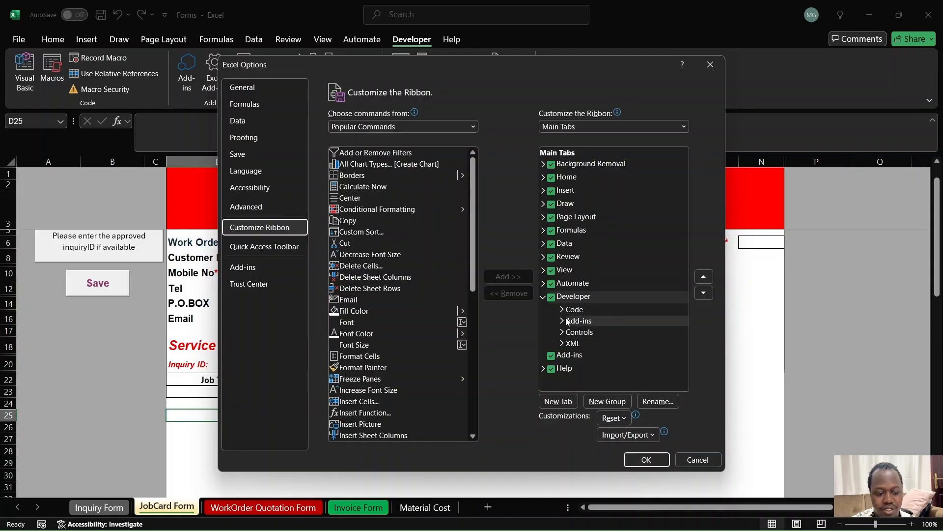
left_click(647, 464)
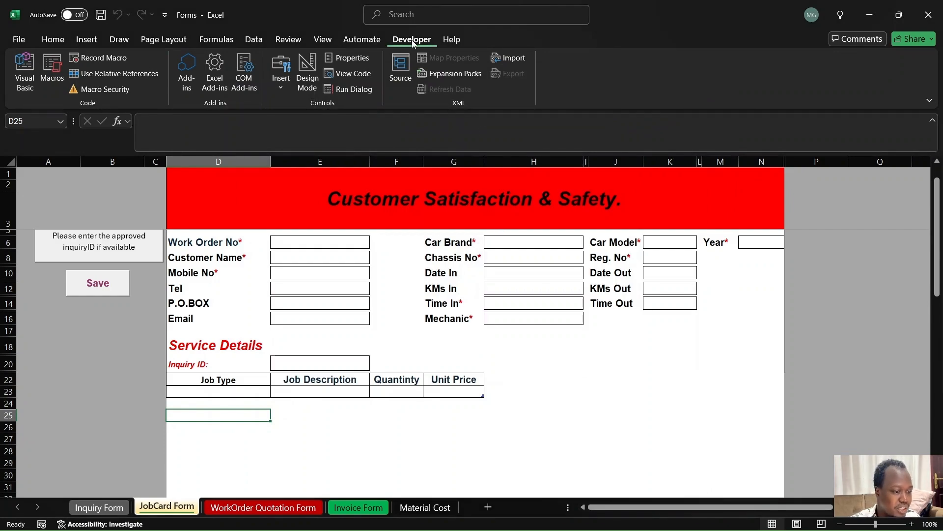
Reopen the Visual Basic editor, expand the project's modules, and examine the code of Module1.
left_click(25, 91)
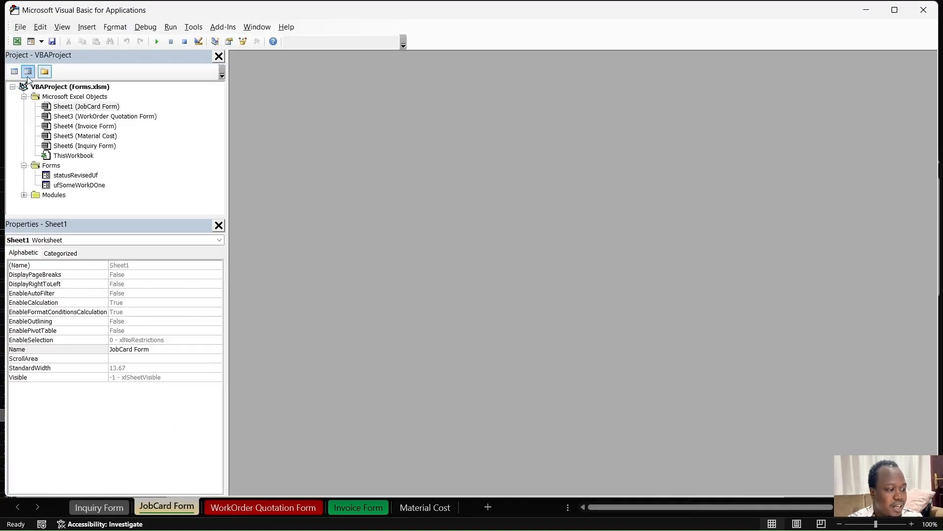
left_click(24, 196)
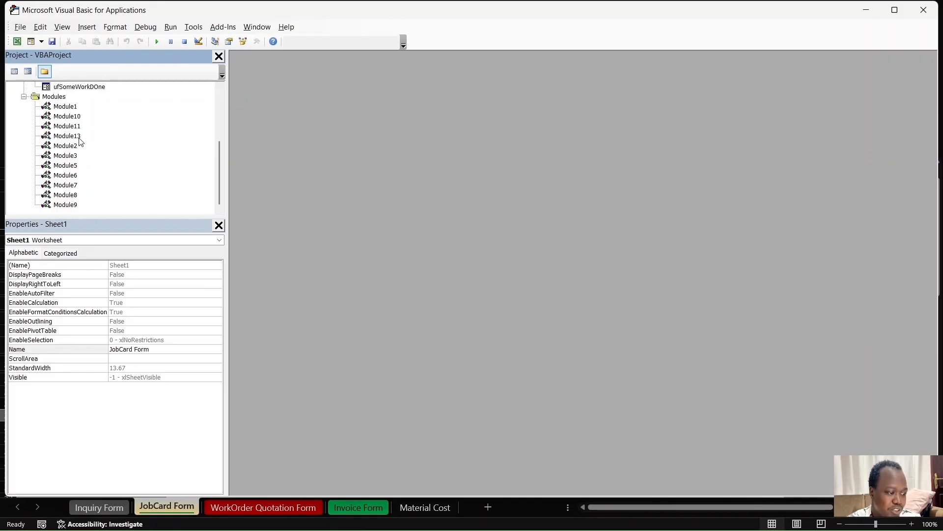
left_click(68, 108)
double_click(69, 110)
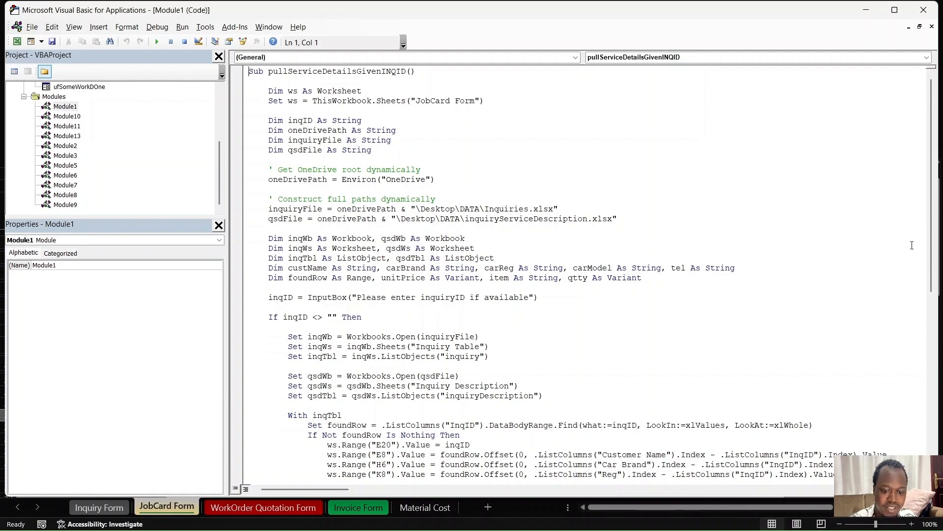
scroll(935, 253, "down", 5)
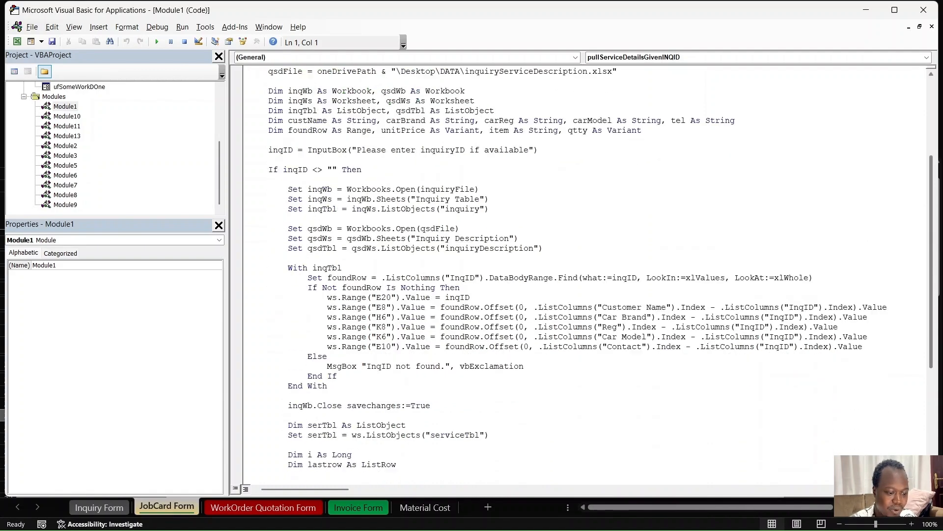
Examine the rest of Module1's code, plus the code of Module2, Module3 and Module5.
scroll(935, 295, "down", 7)
scroll(936, 339, "up", 6)
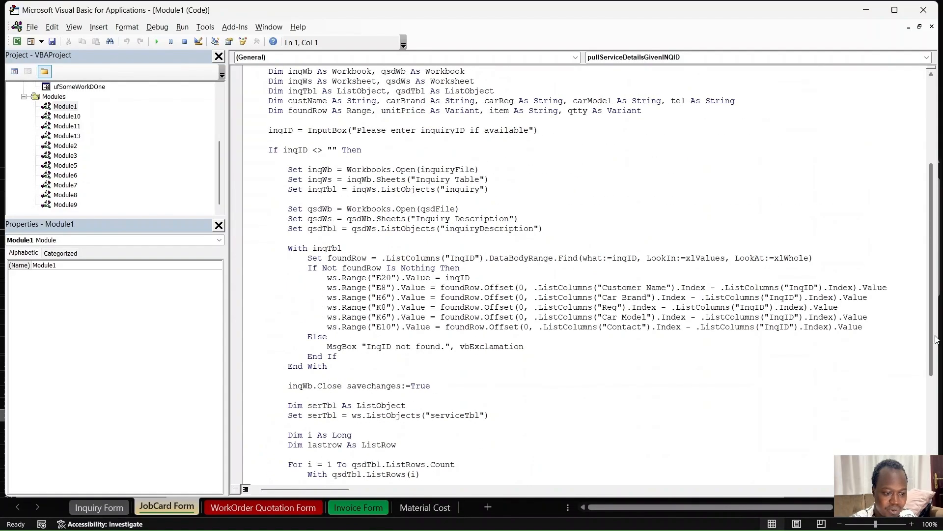
scroll(936, 339, "up", 6)
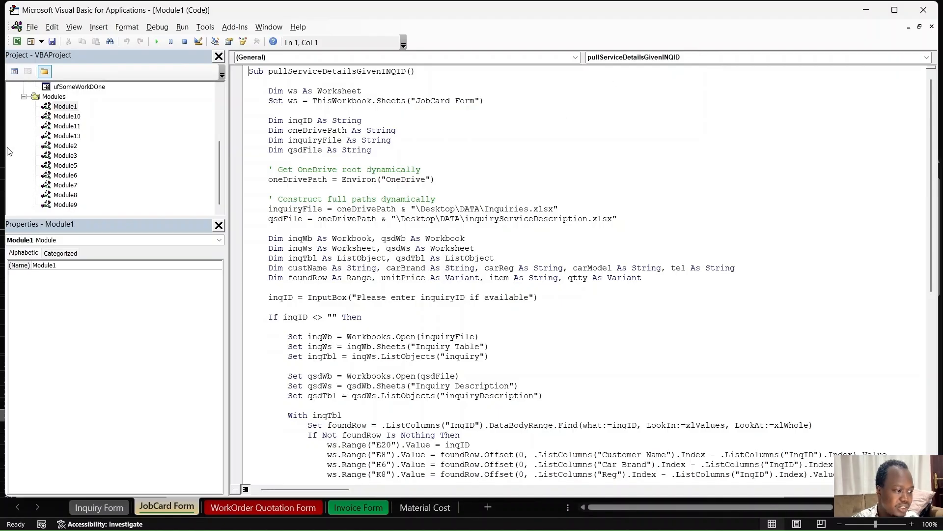
double_click(72, 148)
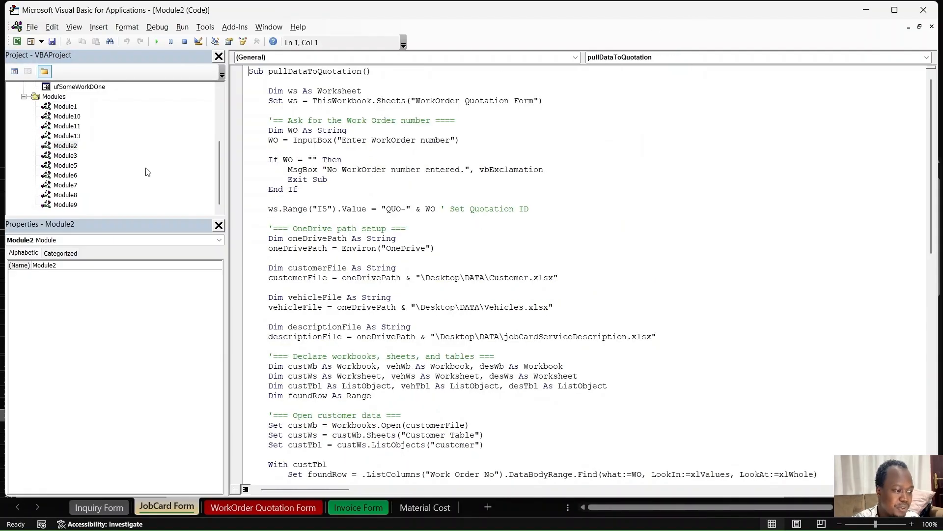
double_click(72, 155)
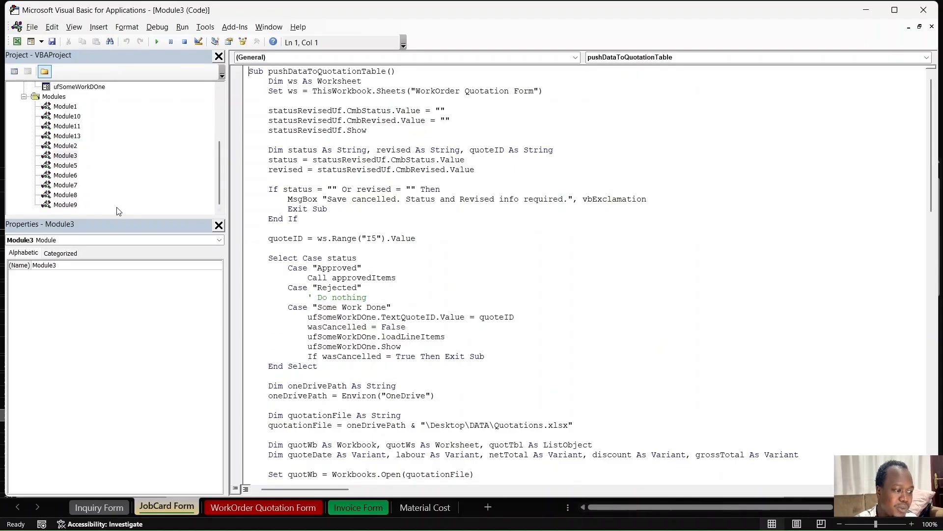
double_click(65, 165)
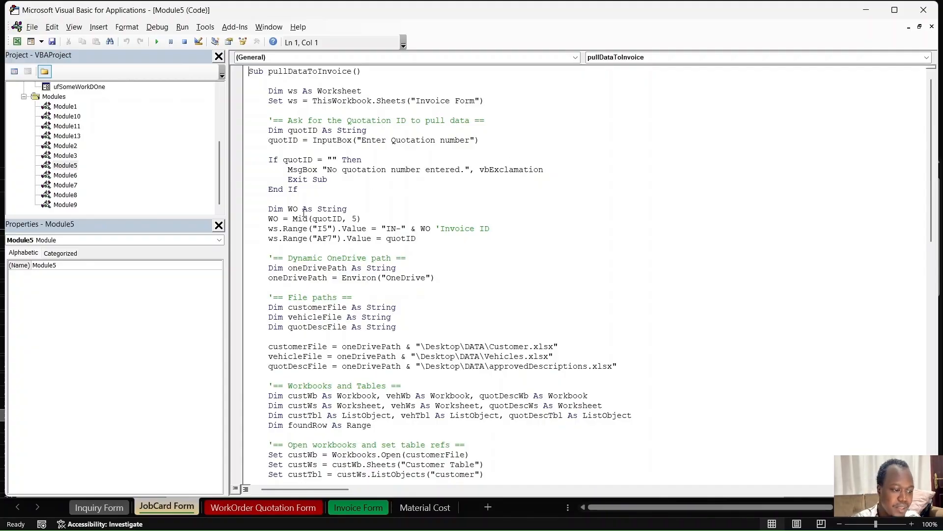
Close all open module code windows and the Visual Basic editor, returning to the JobCard Form sheet in Excel.
left_click(931, 27)
left_click(932, 27)
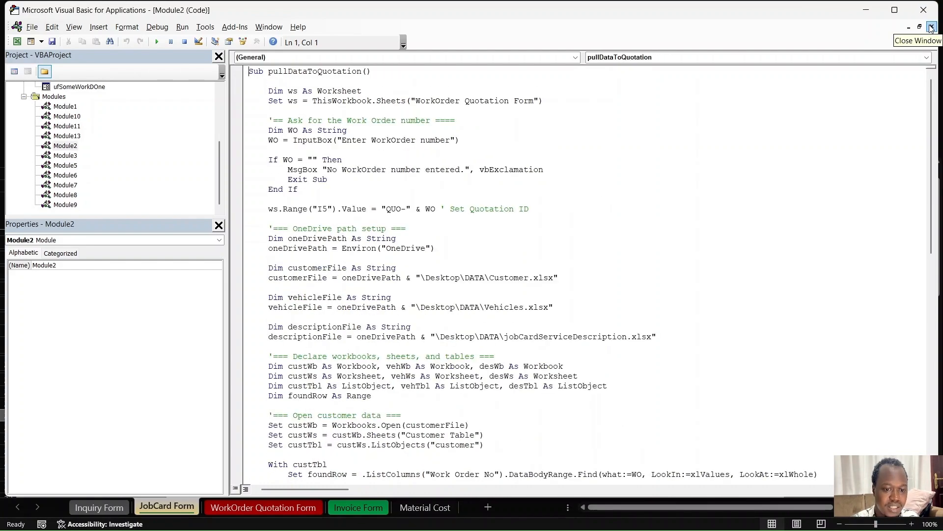
left_click(931, 27)
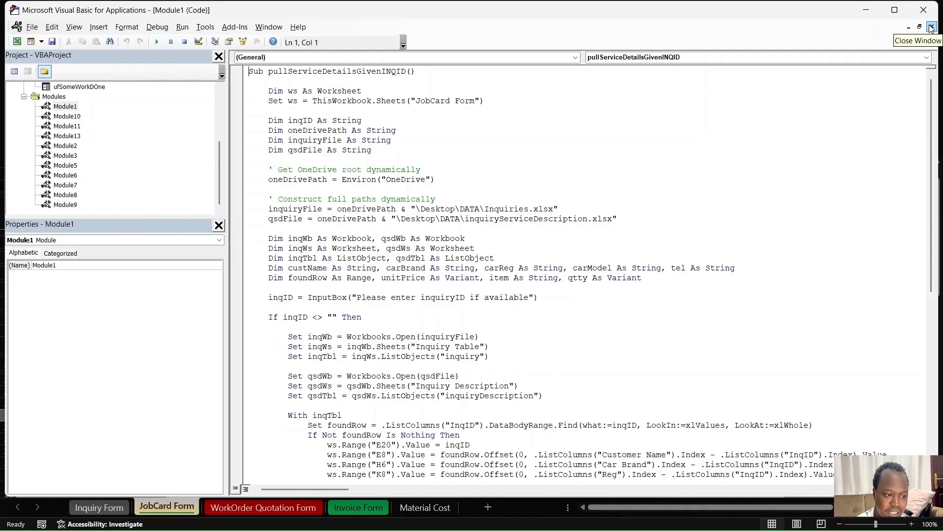
left_click(931, 27)
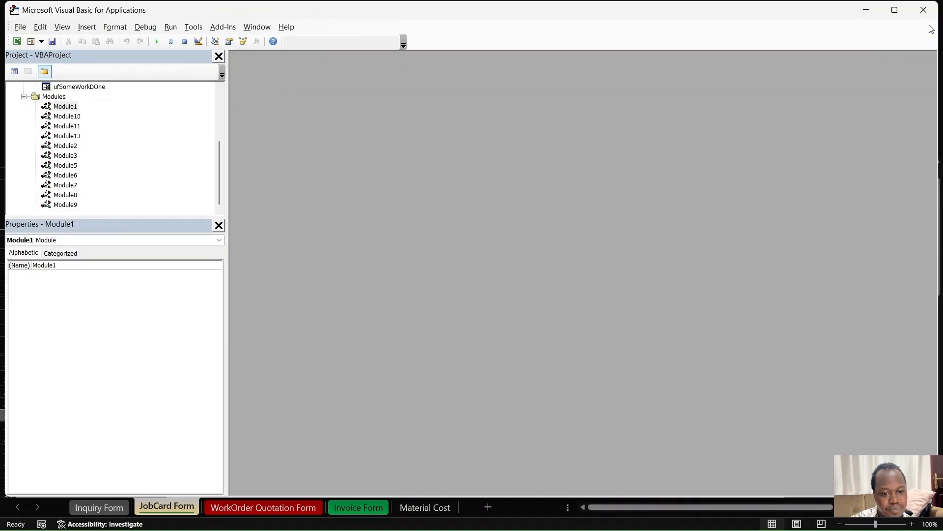
left_click(925, 11)
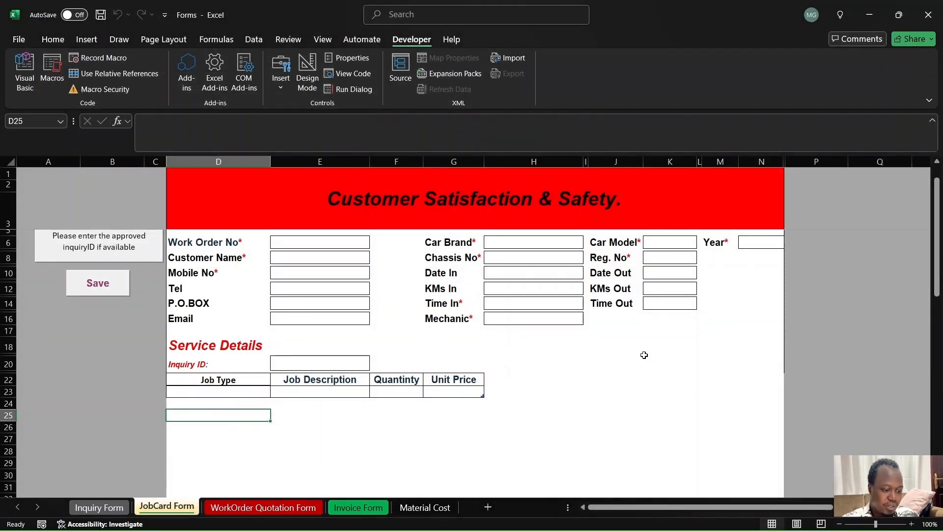
left_click(645, 355)
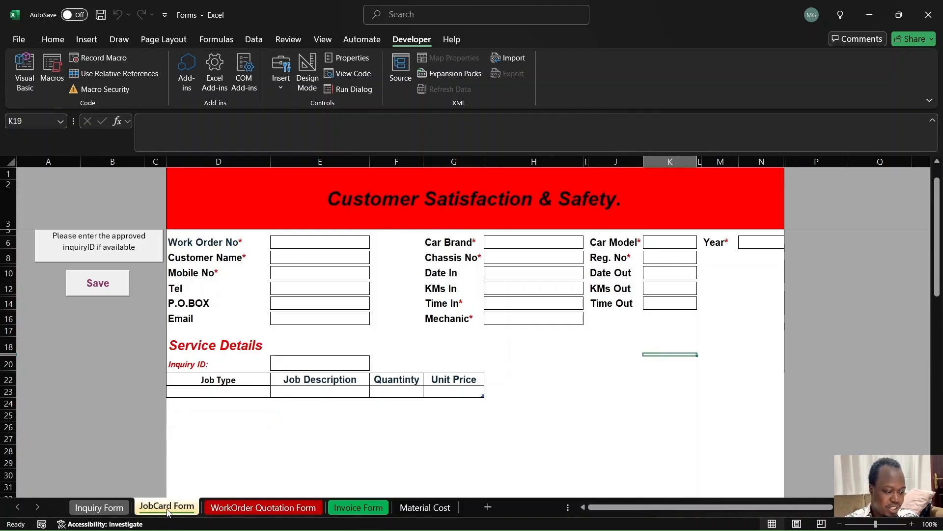
Compare the WorkOrder Quotation Form sheet with the Inquiry Form sheet, ending on the WorkOrder Quotation Form.
left_click(268, 509)
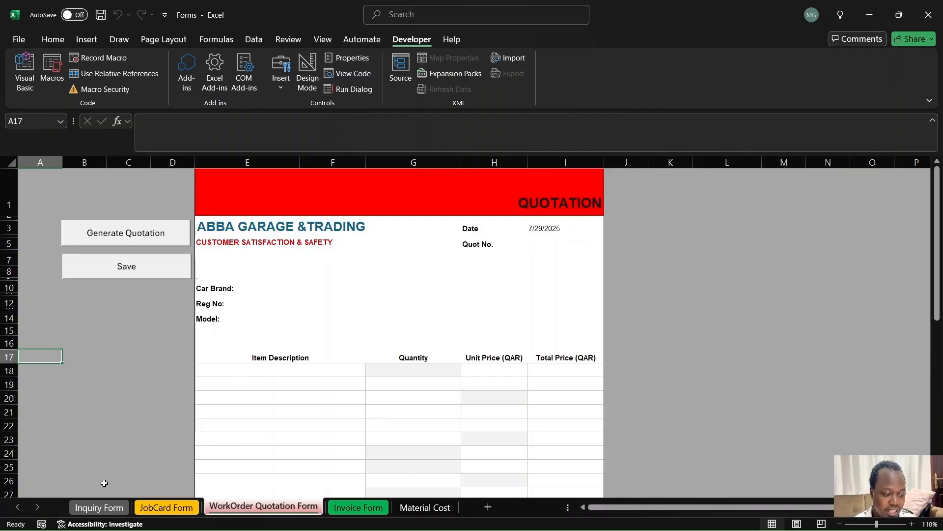
left_click(117, 508)
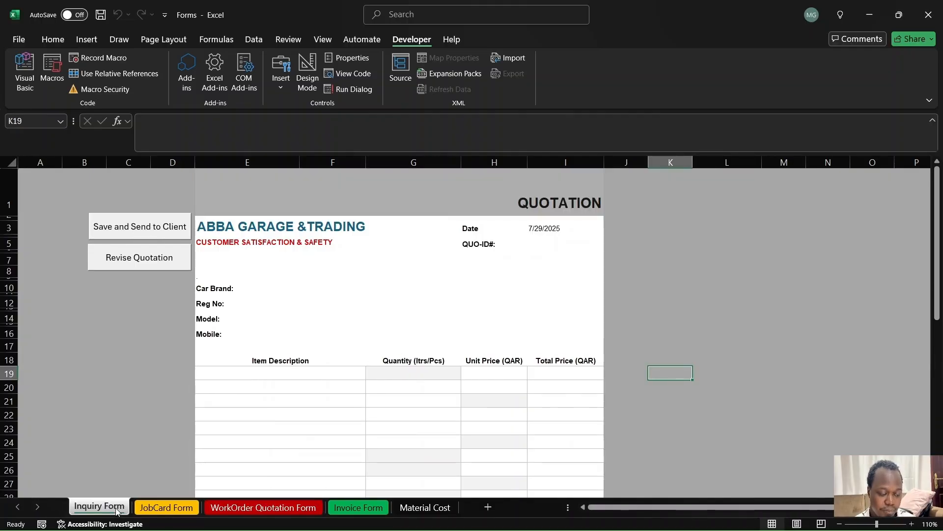
left_click(261, 511)
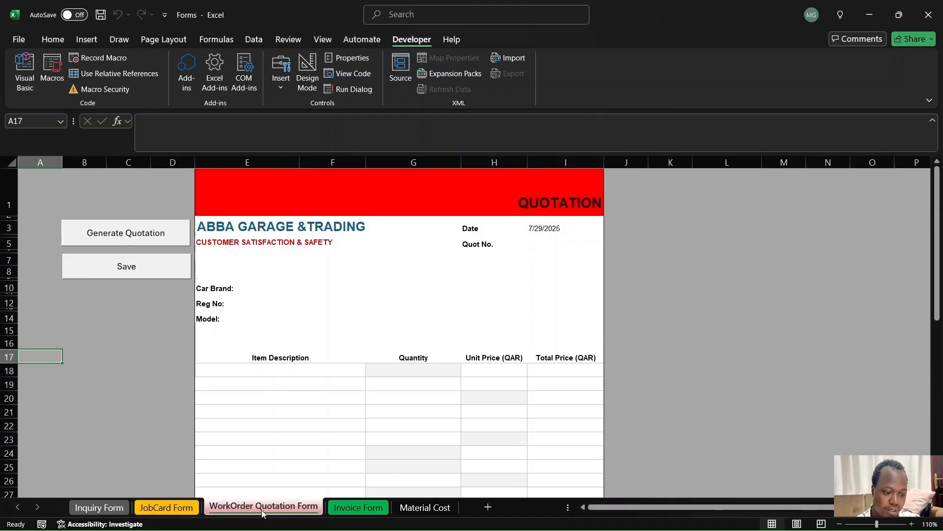
left_click(96, 507)
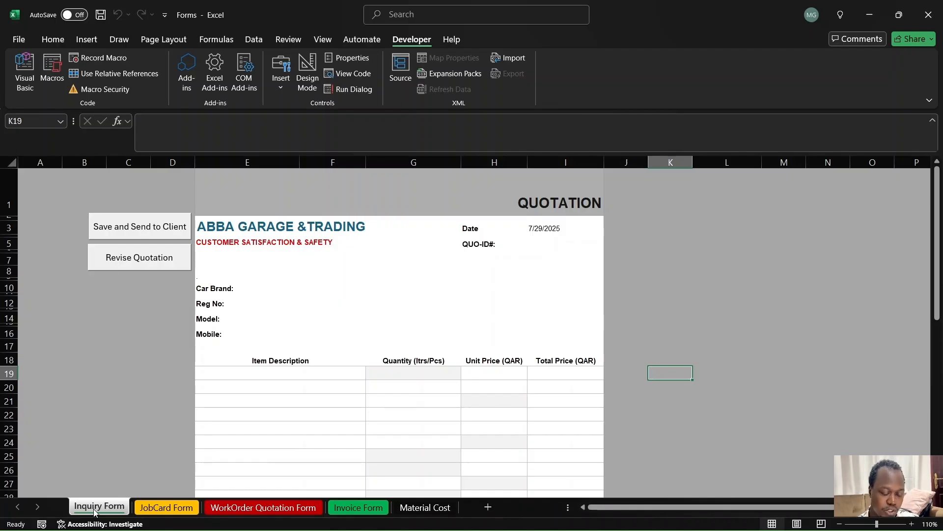
left_click(240, 506)
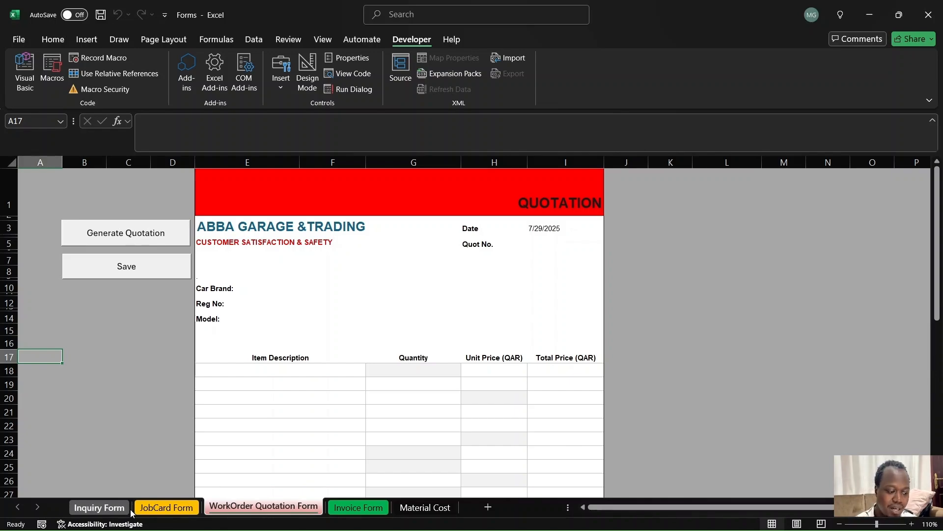
left_click(109, 511)
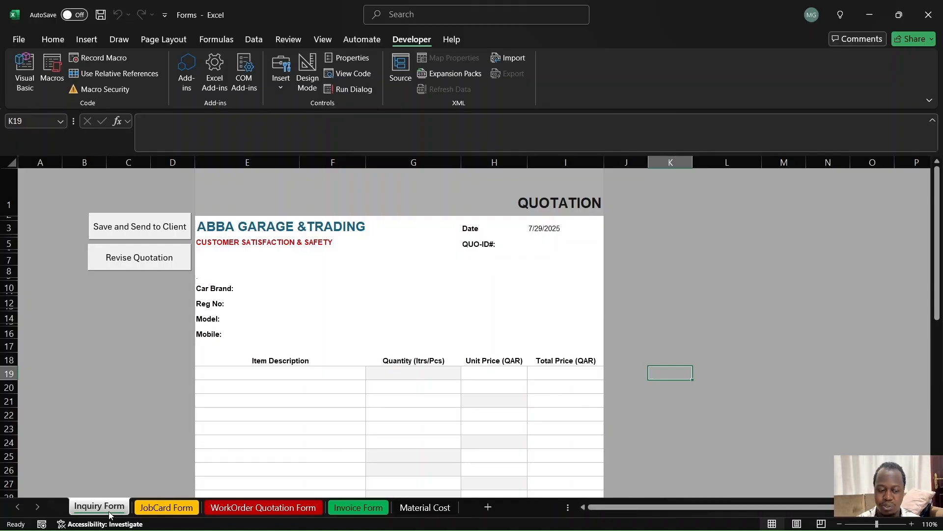
left_click(255, 506)
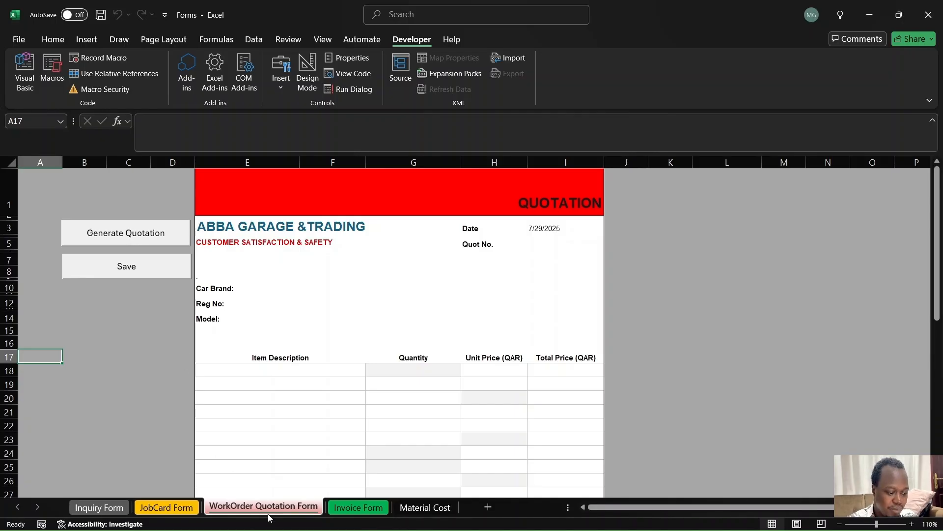
Generate the quotation by entering the saved job card's work order number, and check the Quot No. cell.
left_click(153, 241)
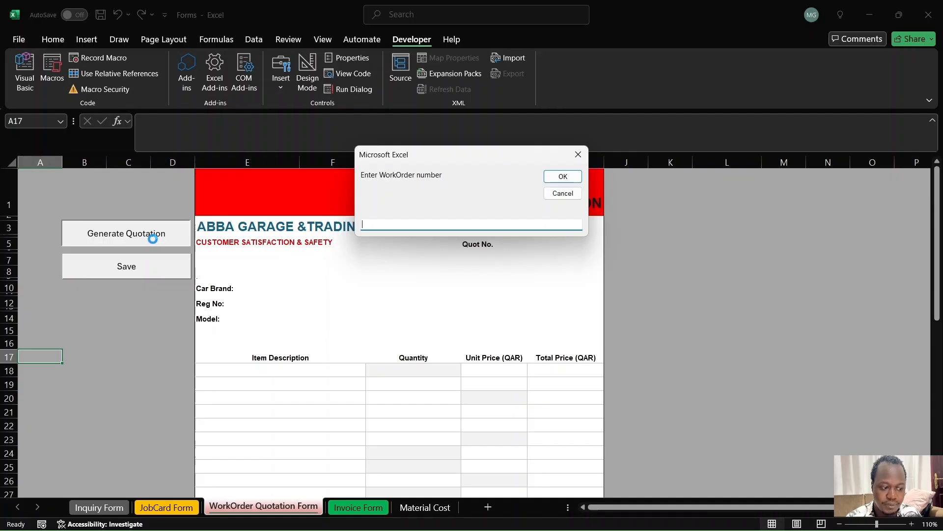
type("WO")
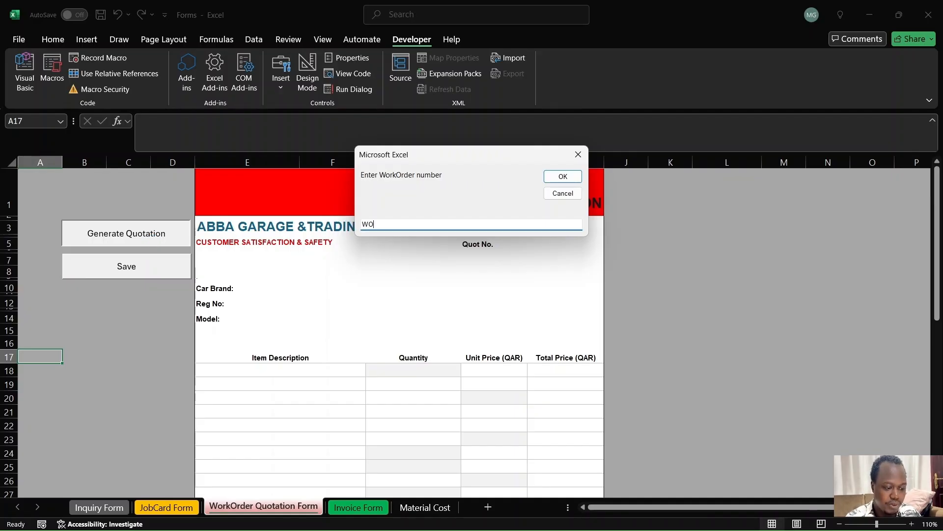
type("-1004")
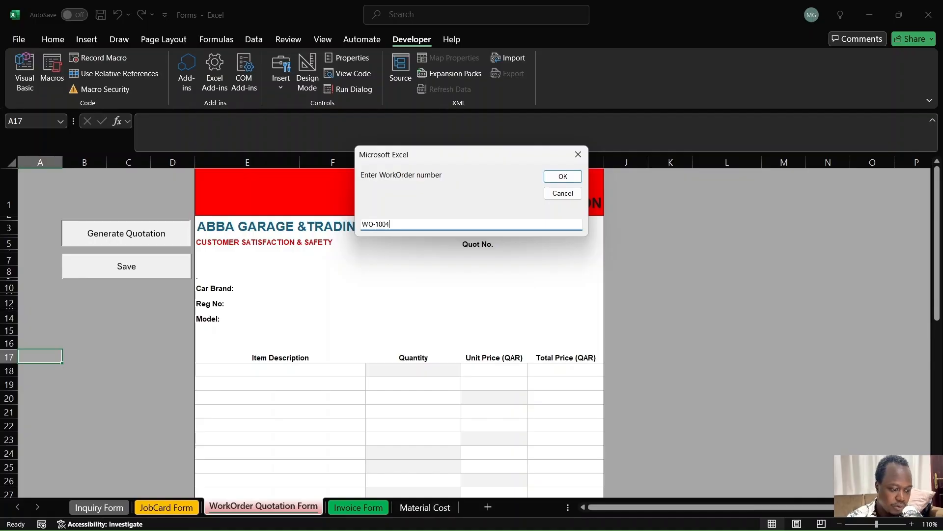
key("Return")
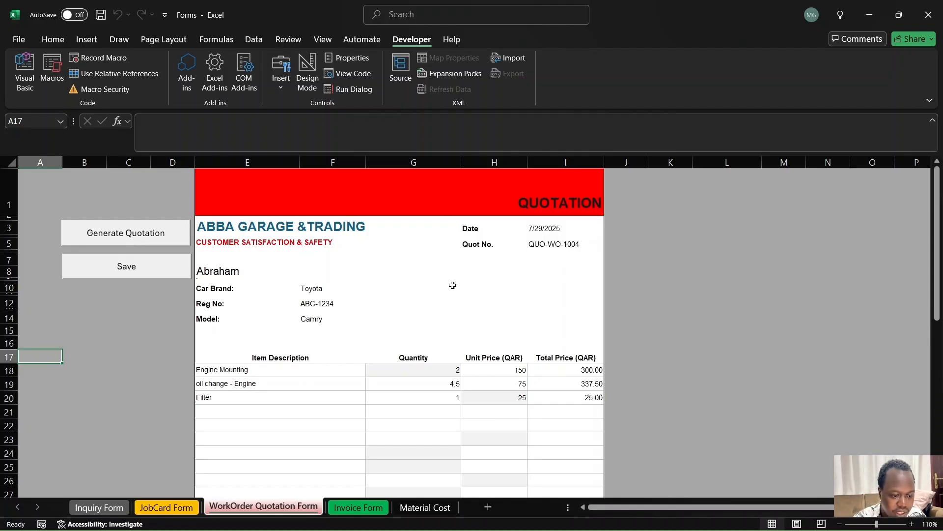
left_click(555, 248)
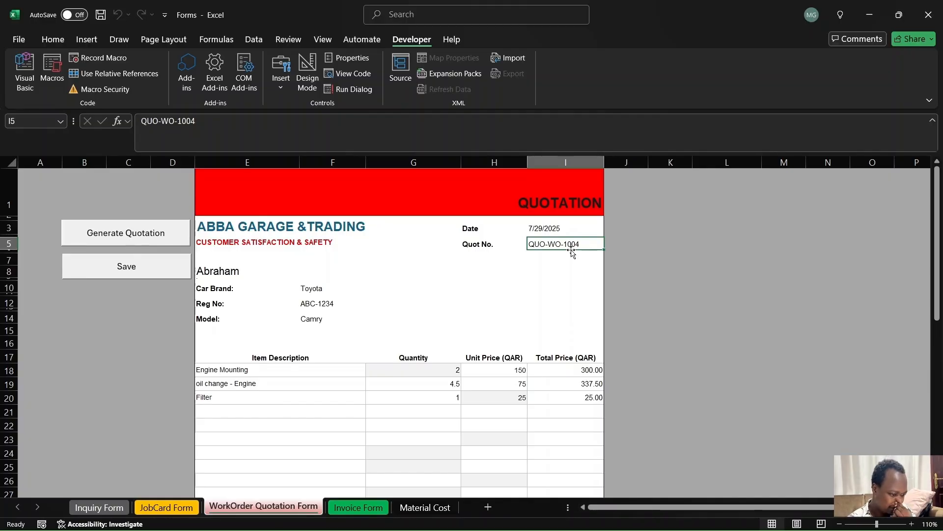
key("Return")
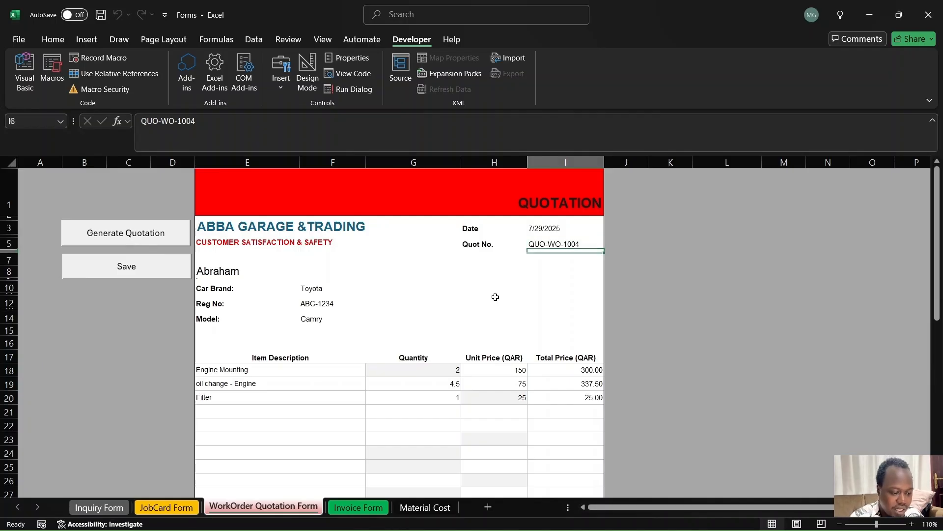
Set the quotation's Labour to 500 and its Discount to 120.
key("Down")
key("Down")
key("Down")
key("Down")
key("Down")
key("Down")
key("Down")
key("Down")
key("Down")
key("Down")
key("Down")
key("Down")
key("Down")
key("Down")
key("Down")
key("Down")
key("Down")
key("Down")
key("Down")
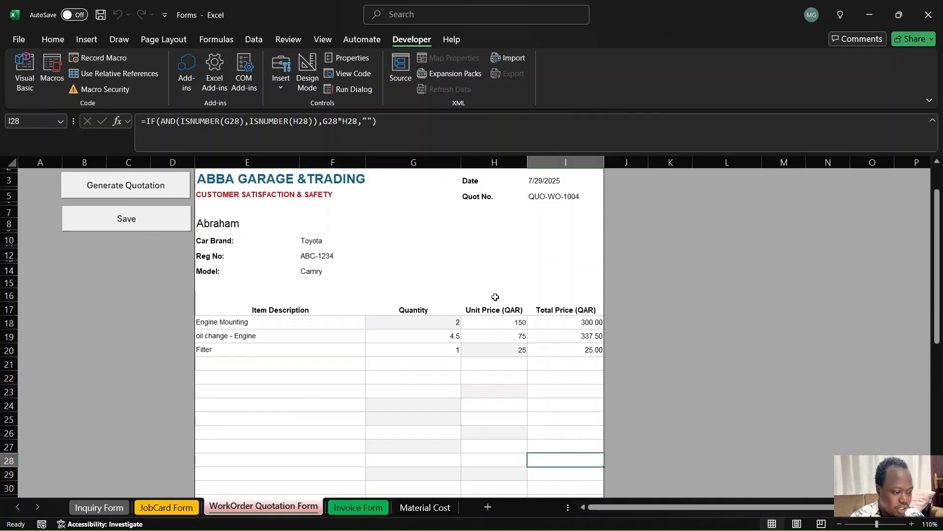
key("Down")
key("Down")
key("Down")
key("Down")
key("Down")
key("Down")
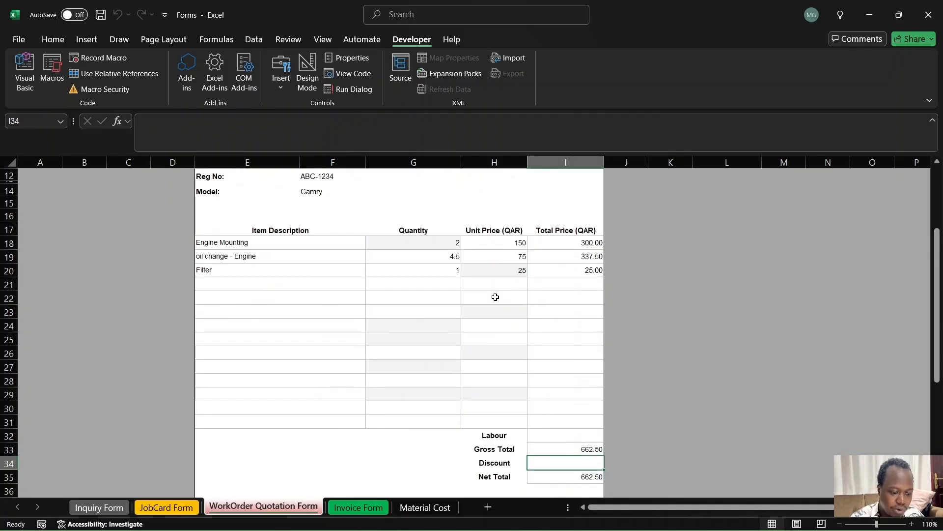
key("Up")
key("Up")
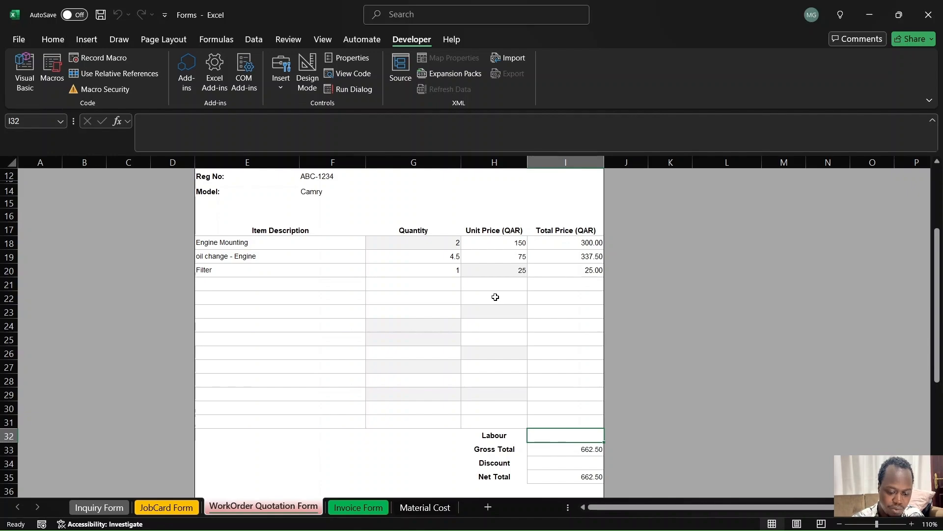
type("500")
key("Return")
key("Return")
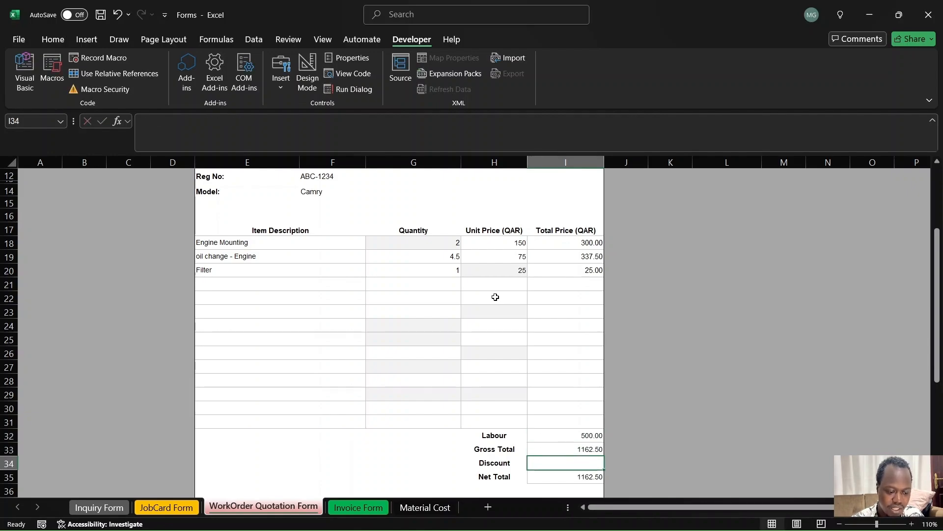
type("120")
key("Return")
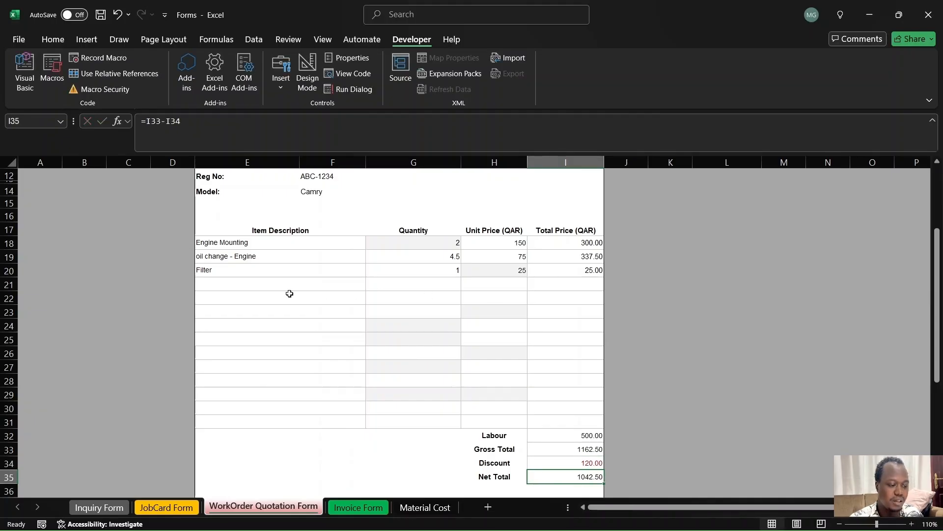
Save the work order quotation with the status Some Work Done and mark it as revised with Yes.
left_click(155, 337)
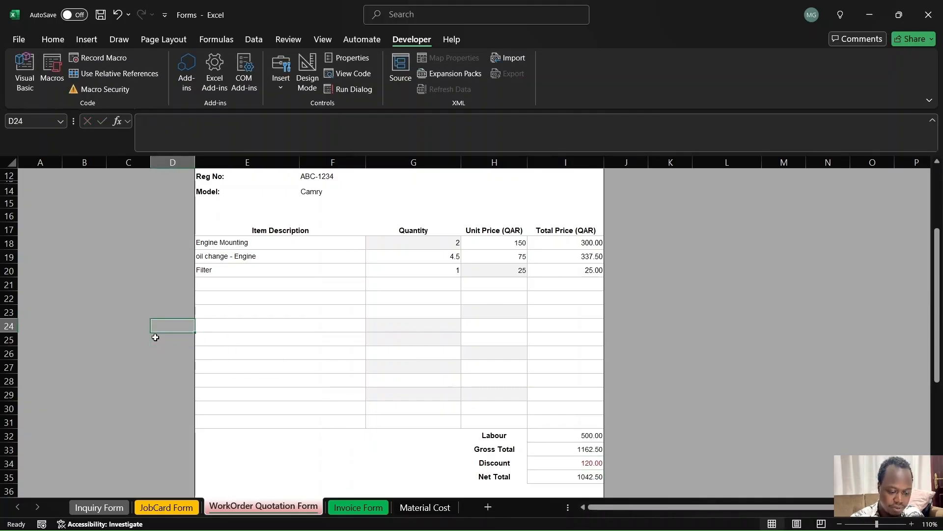
key("ctrl+Up")
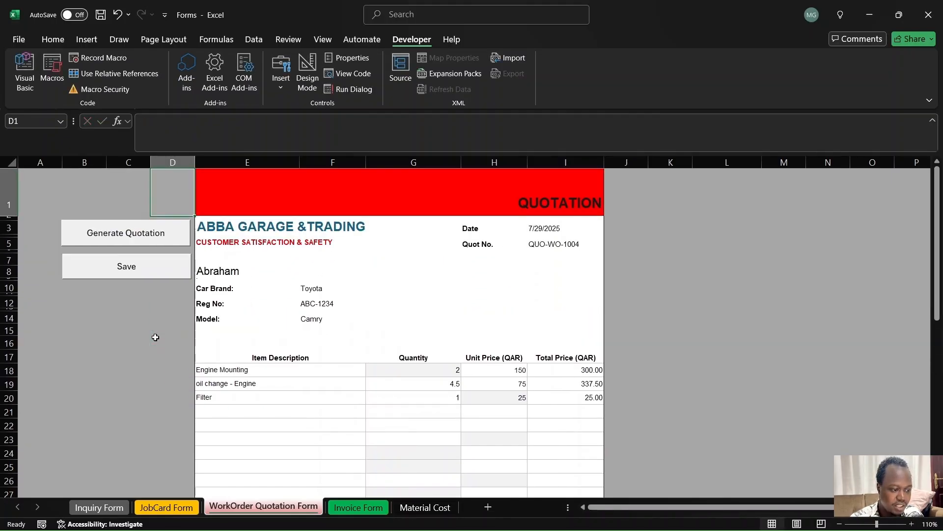
left_click(134, 270)
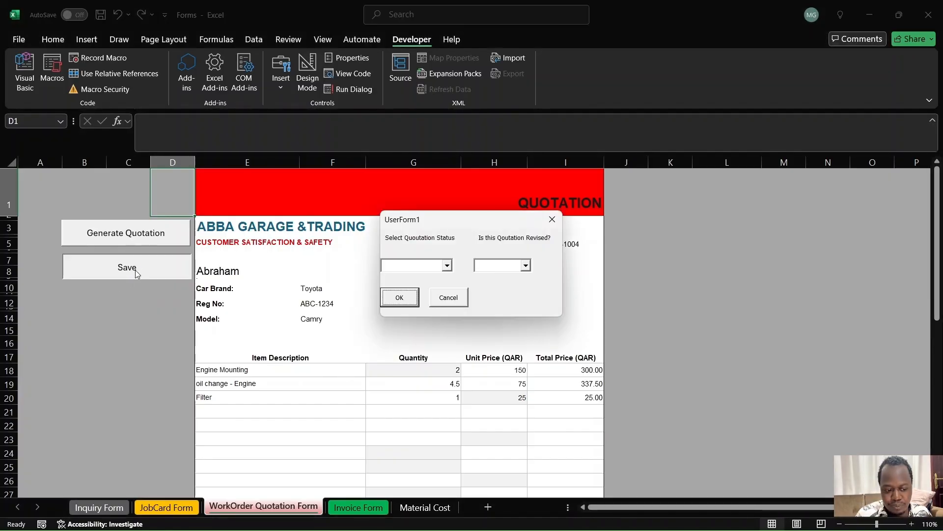
left_click(447, 266)
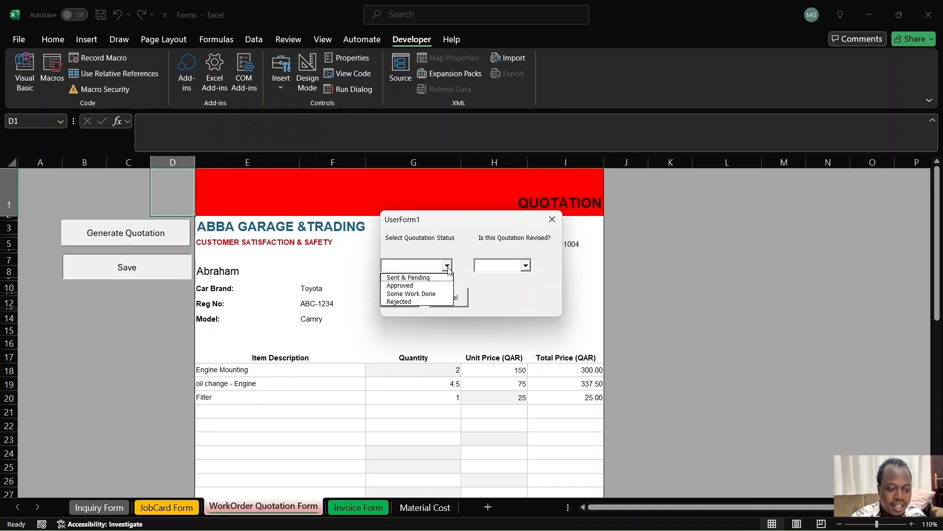
left_click(430, 294)
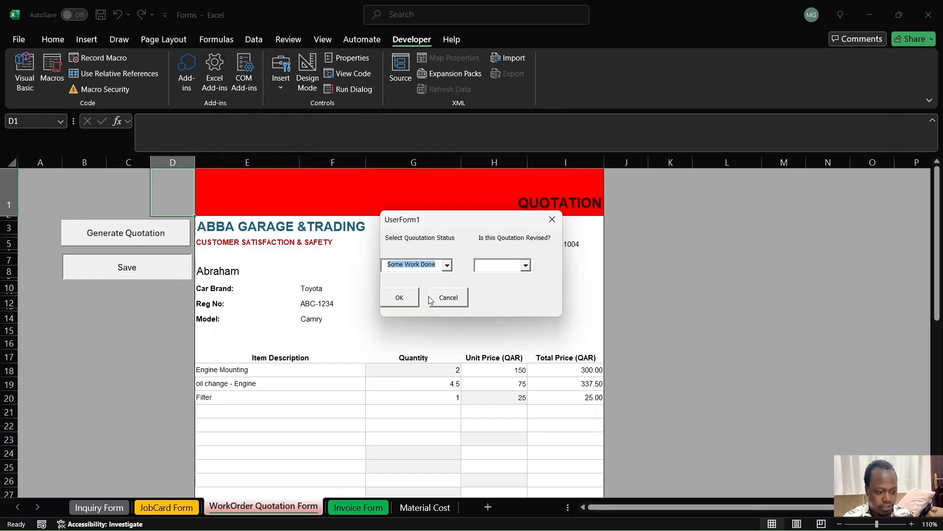
left_click(526, 265)
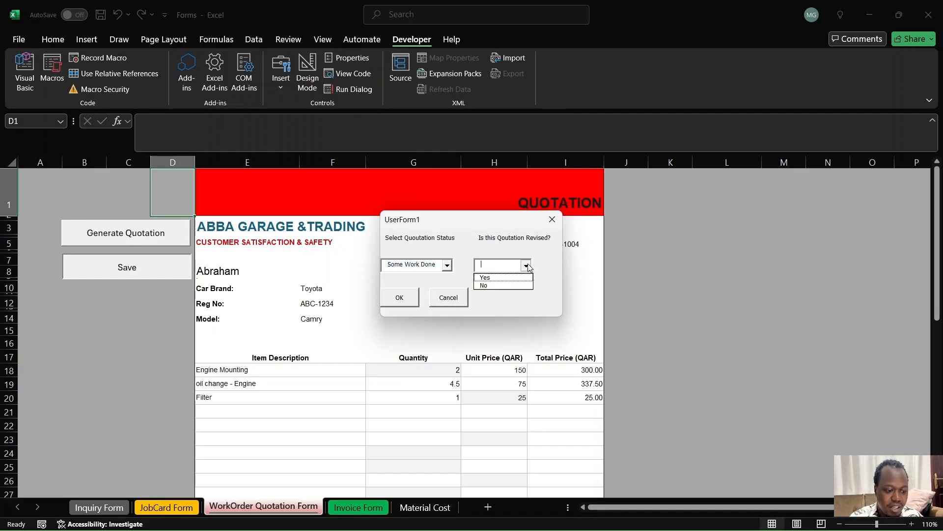
left_click(501, 279)
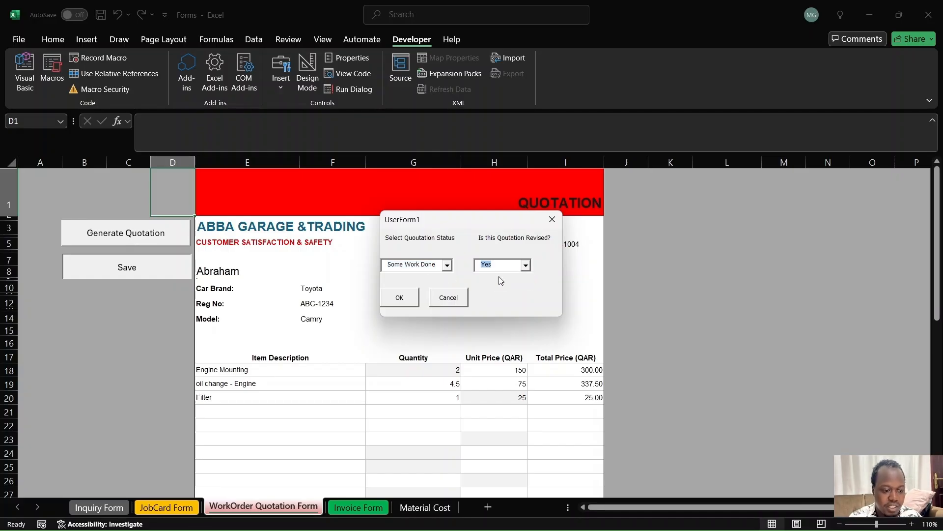
left_click(398, 298)
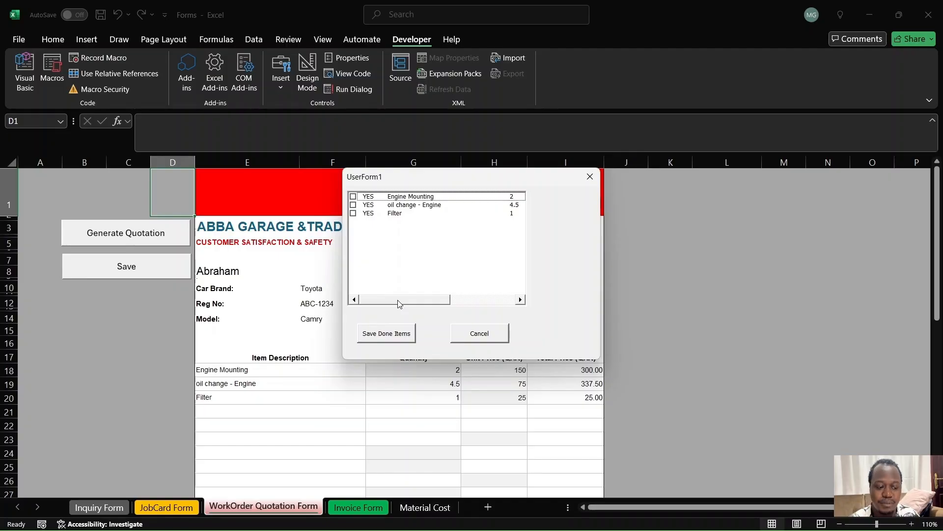
Mark oil change - Engine and Filter as the done items and save them.
left_click(354, 206)
left_click(354, 207)
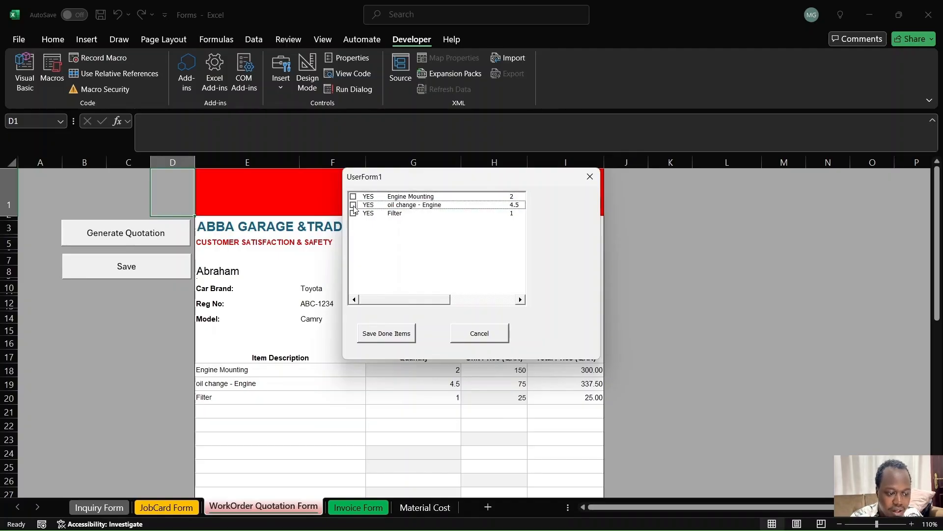
left_click(353, 206)
left_click(354, 214)
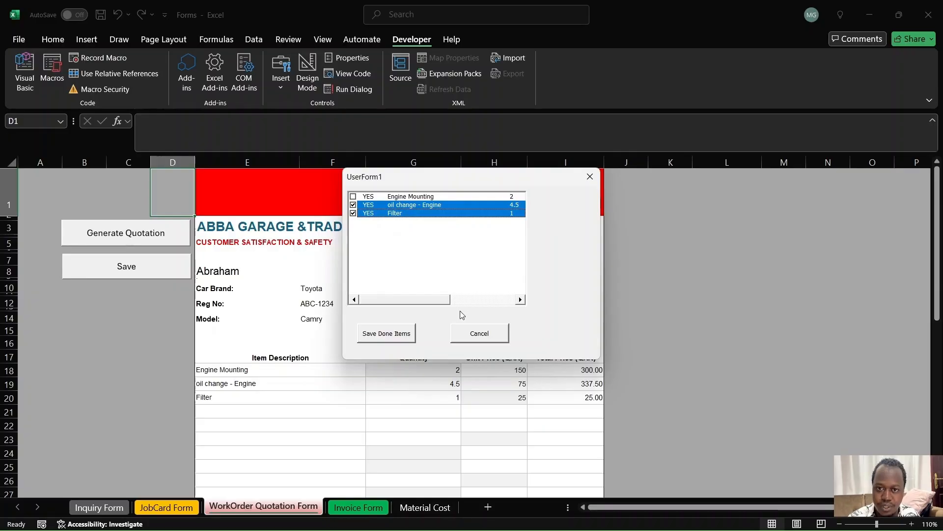
left_click(386, 333)
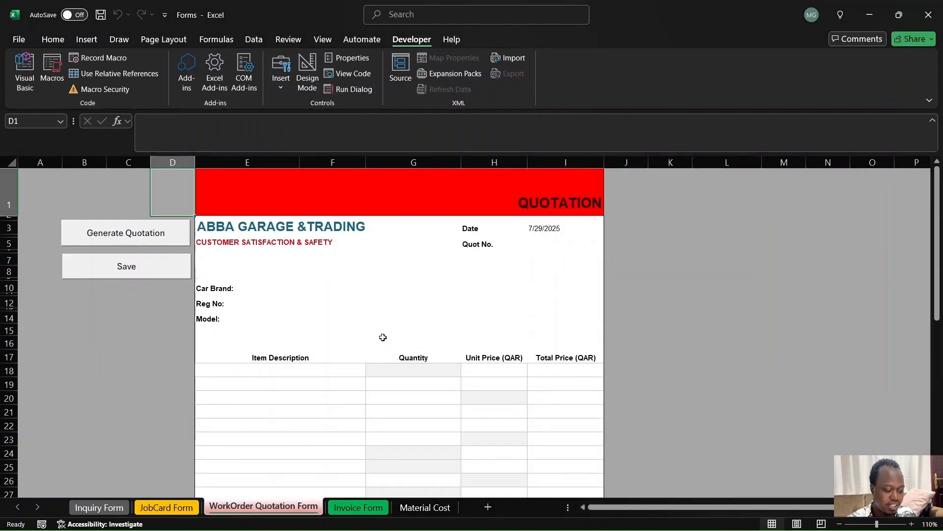
Open the approvedDescriptions workbook from the DATA folder in File Explorer to check the saved quotation items, and close it again.
key("alt+Tab")
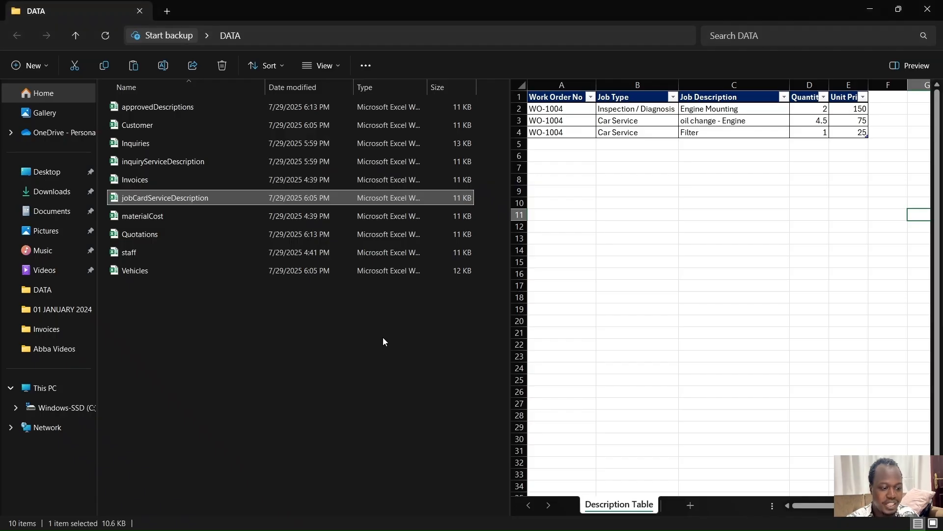
double_click(152, 110)
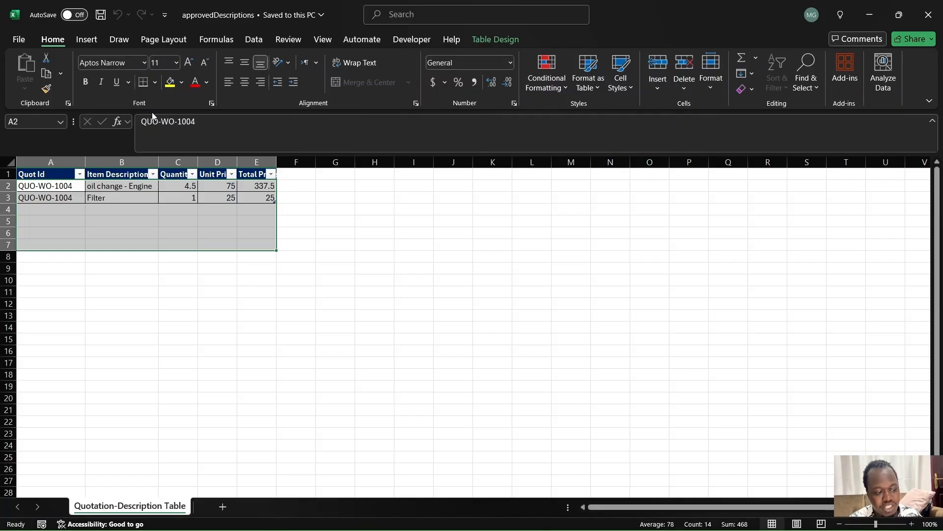
left_click(225, 297)
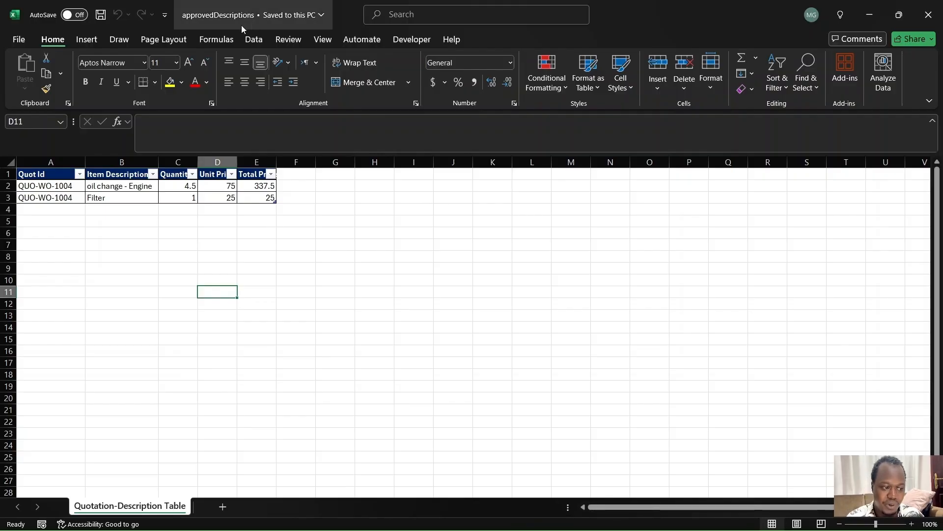
left_click(929, 16)
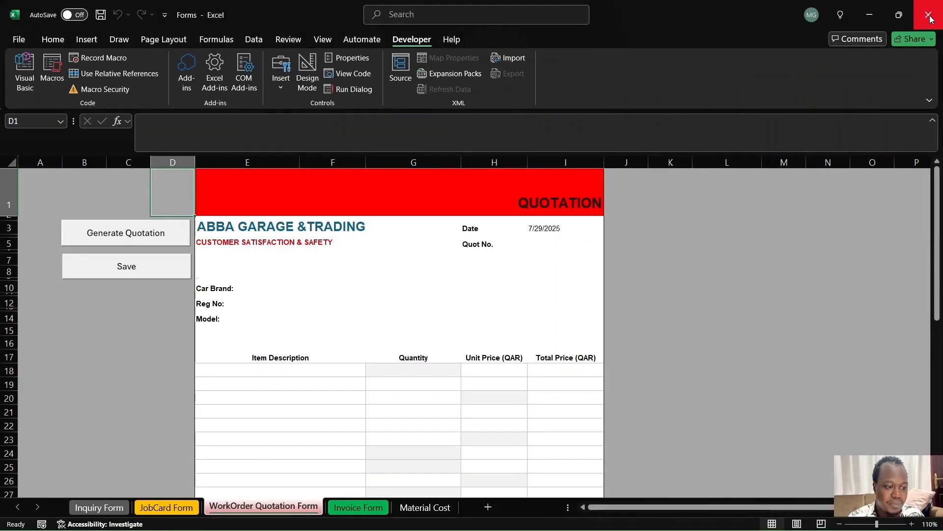
Preview the Quotations file in File Explorer's DATA folder and select the saved record's Quote Id.
key("alt+Tab")
left_click(565, 201)
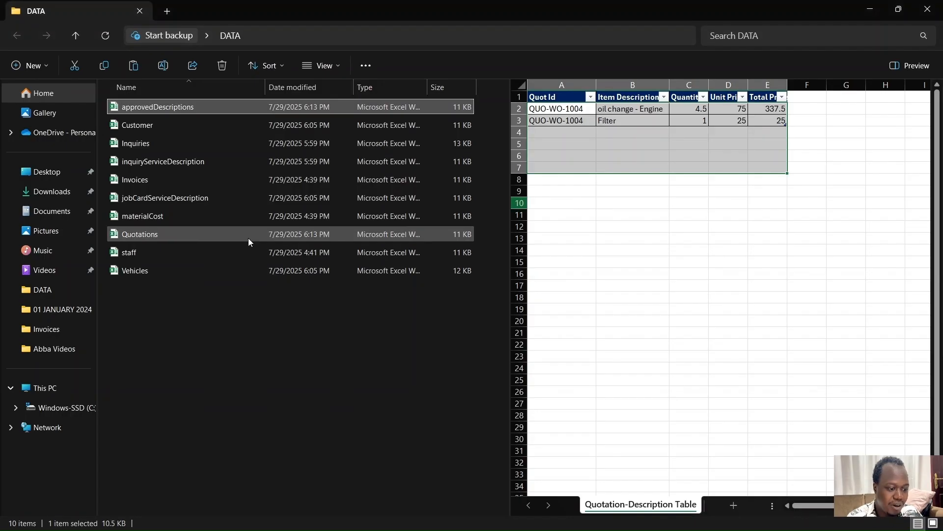
left_click(202, 297)
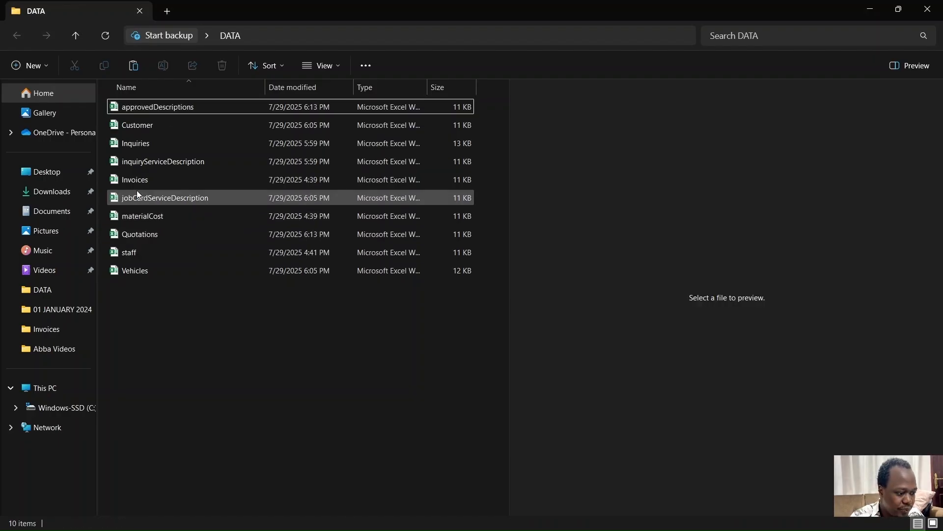
left_click(146, 237)
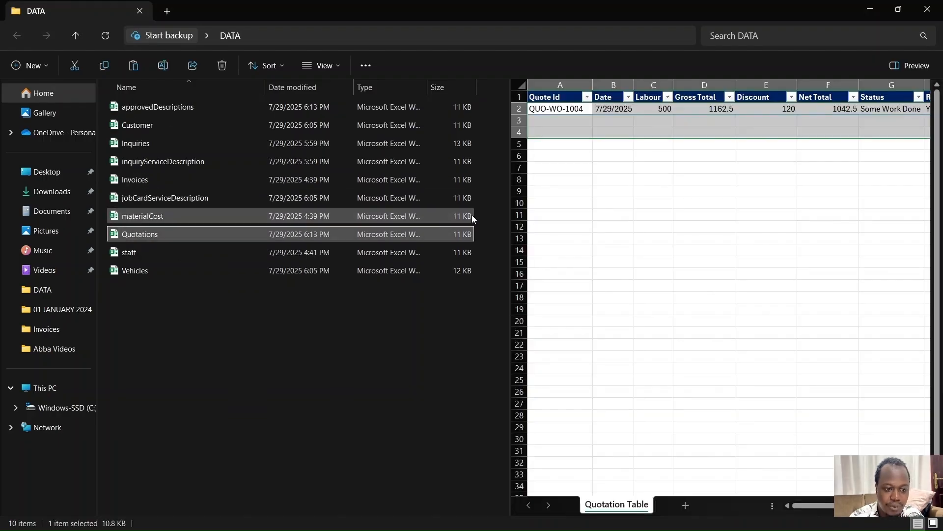
left_click(615, 192)
left_click(563, 113)
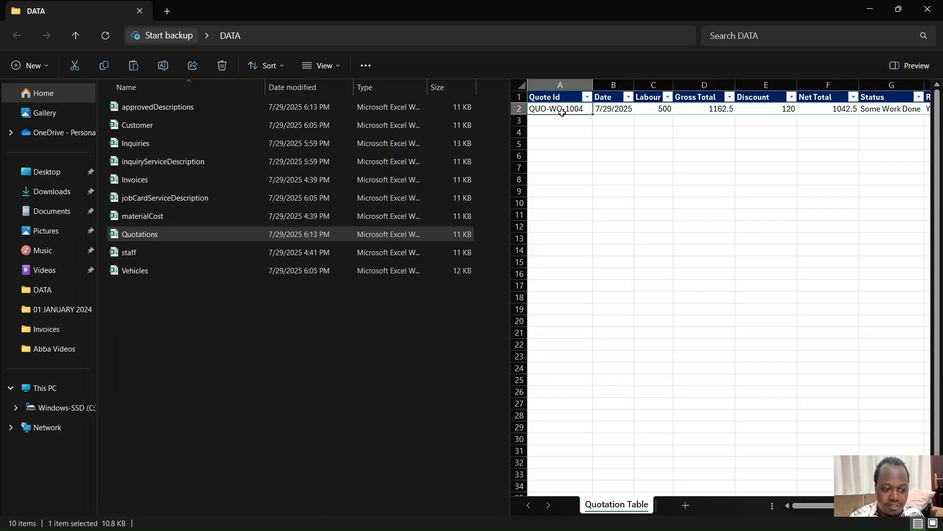
Examine the saved quotation record's fields from Date, Labour, Gross Total, Discount and Net Total through Status and Revised.
key("Right")
key("Right")
key("Right")
key("Right")
key("Right")
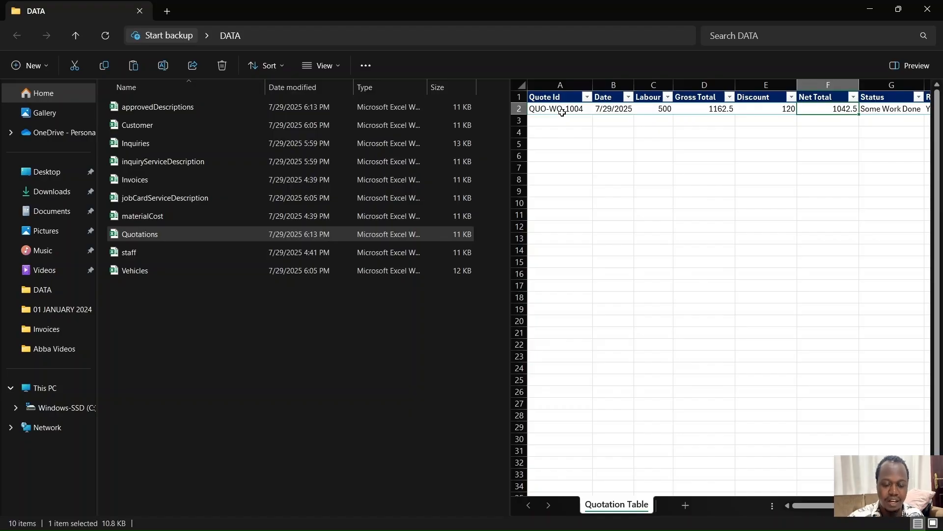
key("Right")
key("Right")
key("Left")
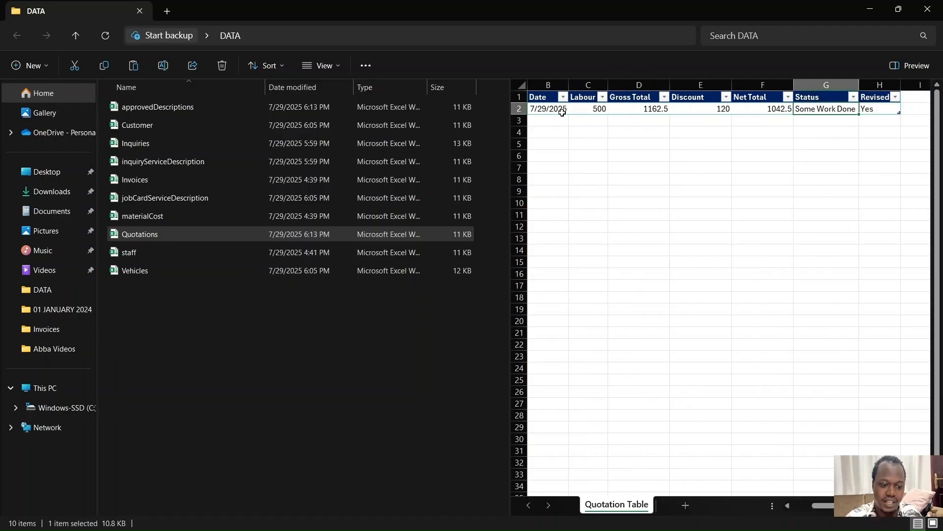
key("Left")
key("Left")
key("Left")
key("Left")
key("Left")
key("Left")
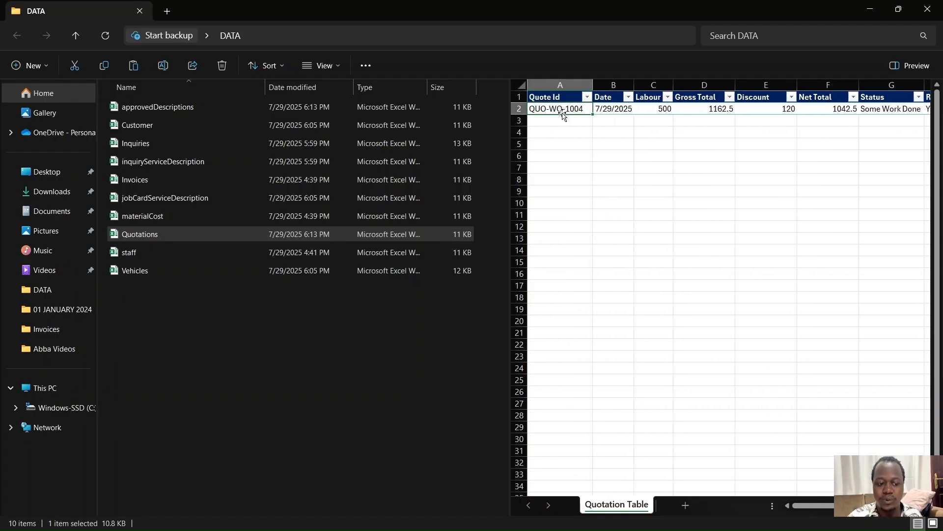
key("Right")
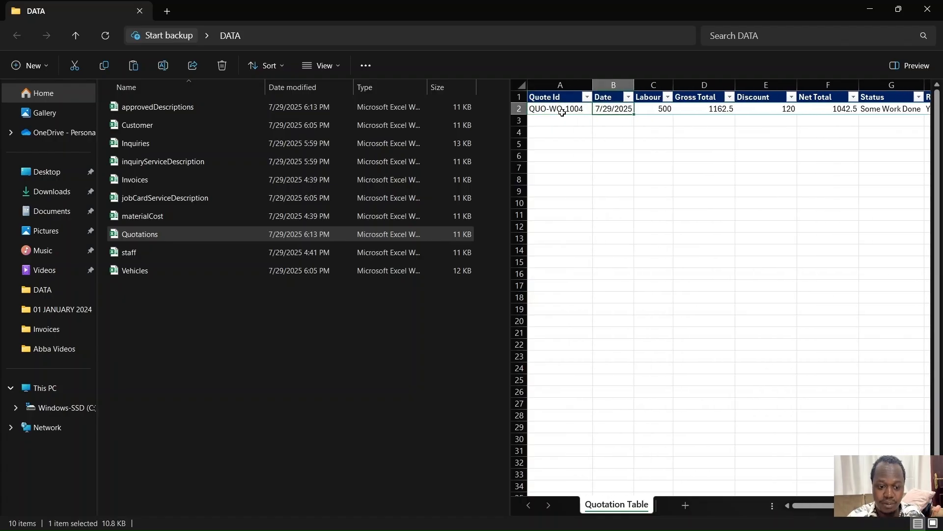
key("Right")
key("Right")
key("Right")
key("Right")
key("Right")
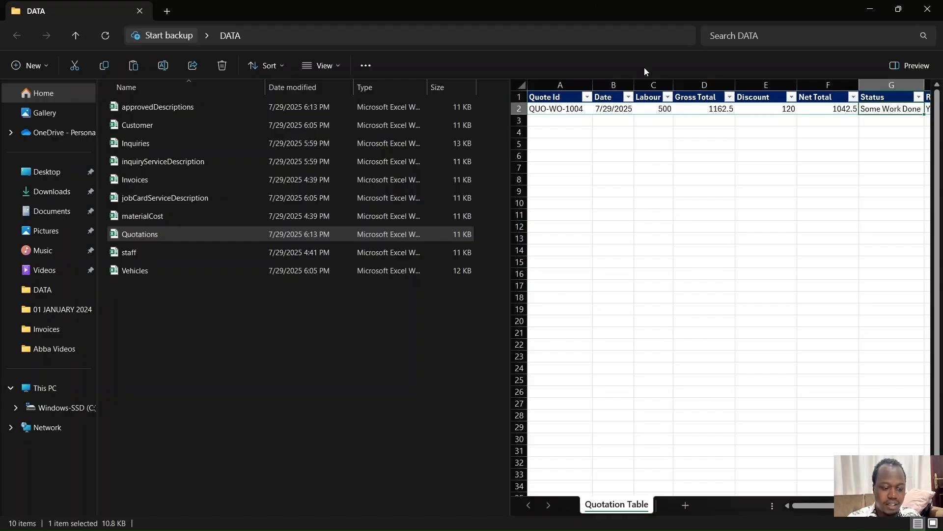
Return to Excel and generate an invoice on the Invoice Form sheet from the saved quotation's number, checking the Invoice No. cell.
key("alt+Tab")
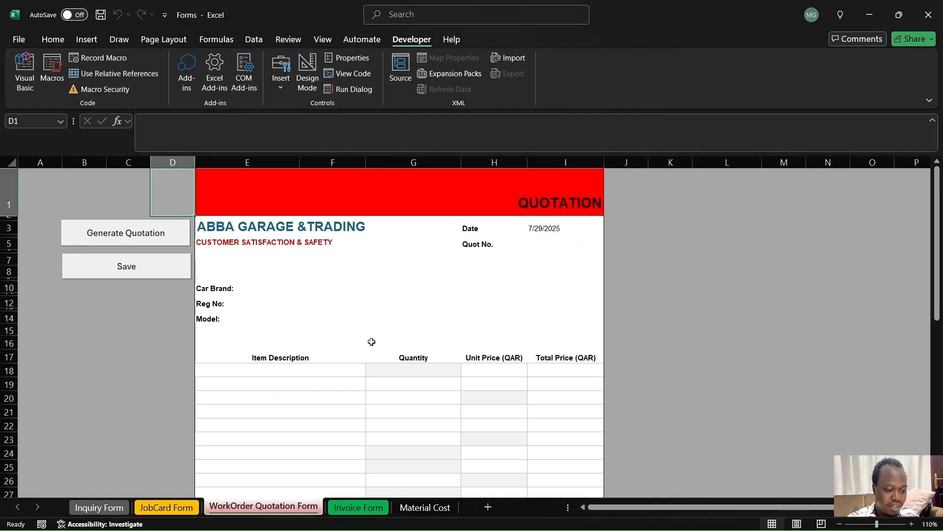
left_click(359, 508)
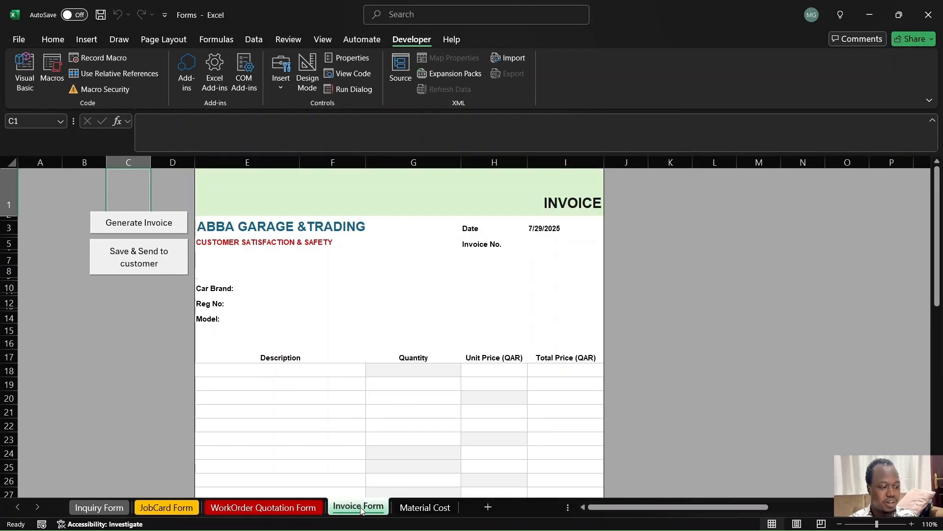
left_click(167, 230)
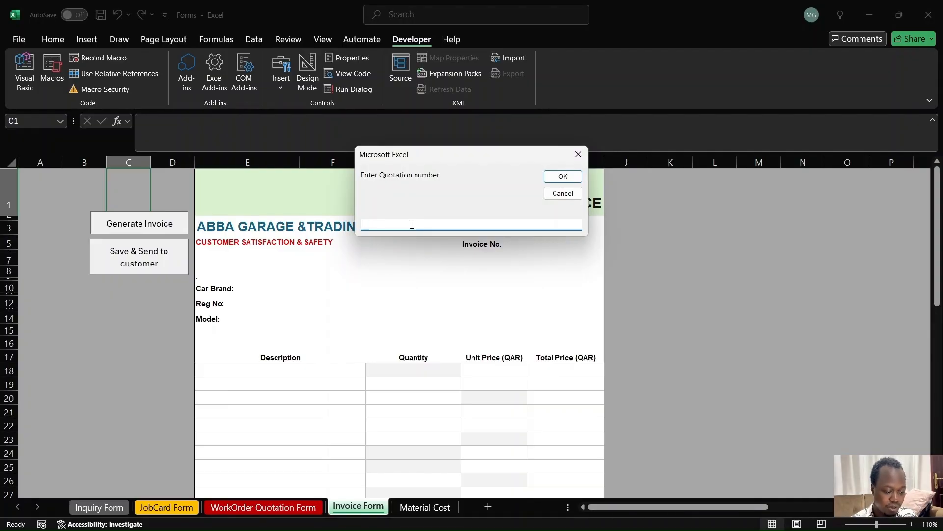
type("QUO")
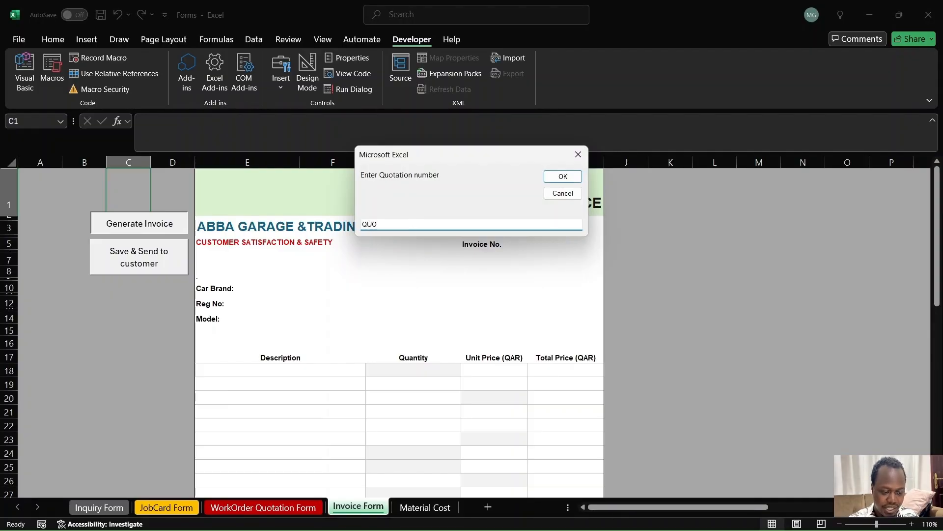
type("-W")
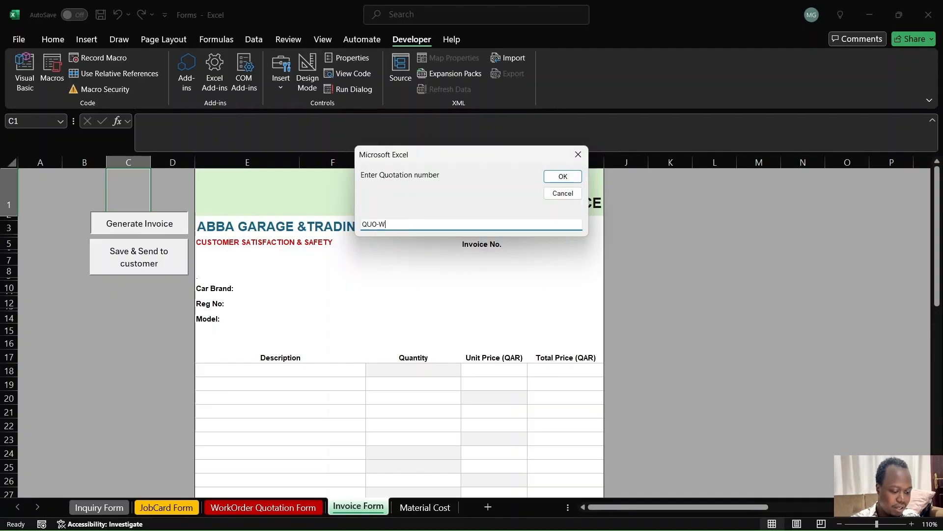
type("O-1004")
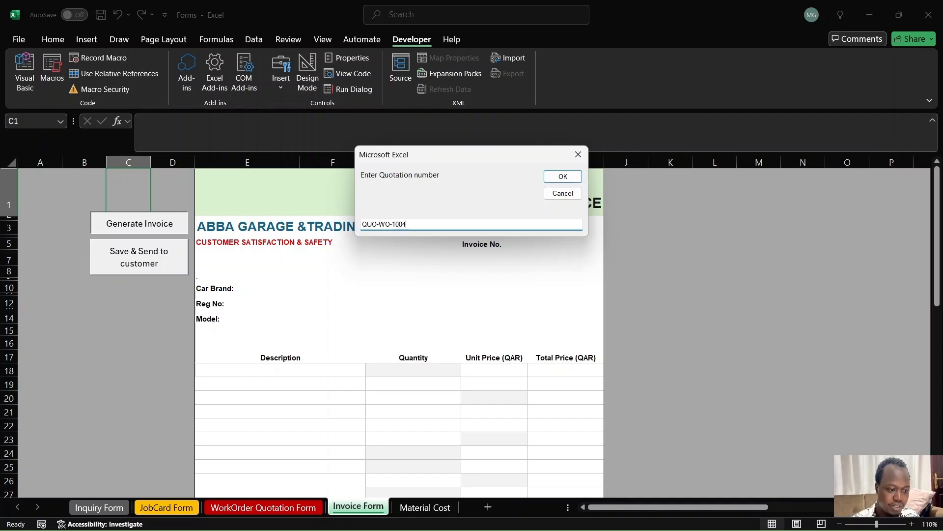
key("Return")
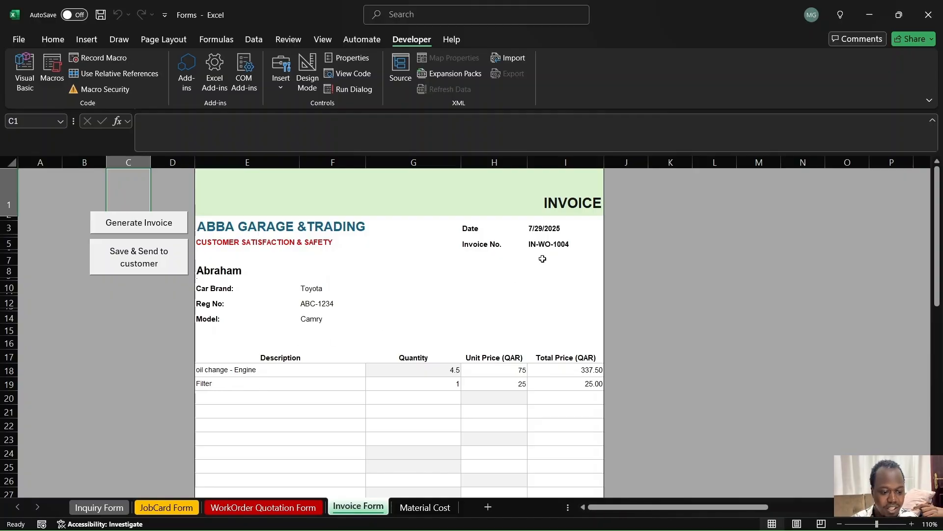
left_click(554, 244)
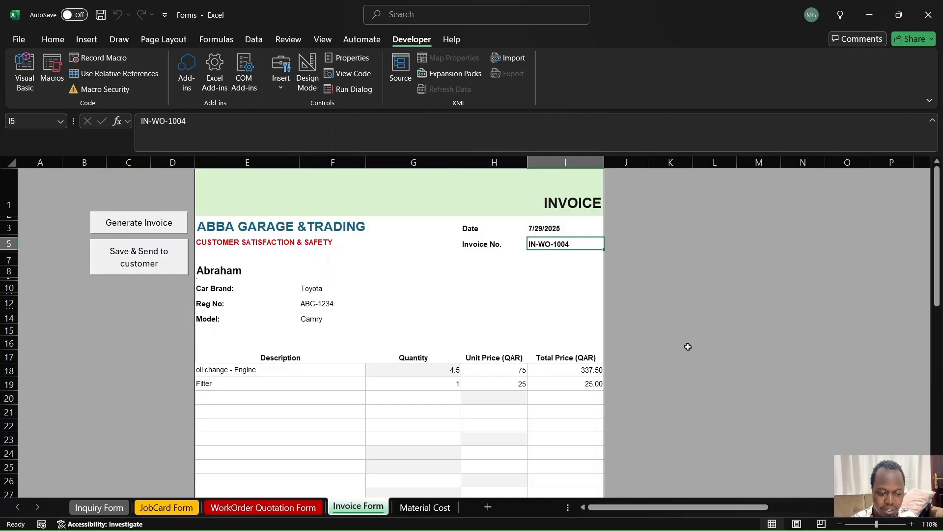
Enter a labour charge of 50 in the Labour cell beneath the invoice's item list.
key("Down")
key("Down")
key("Down")
key("Down")
key("Down")
key("Down")
key("Down")
key("Down")
key("Down")
key("Down")
key("Down")
key("Down")
key("Down")
key("Down")
key("Down")
key("Down")
key("Down")
key("Down")
key("Down")
key("Down")
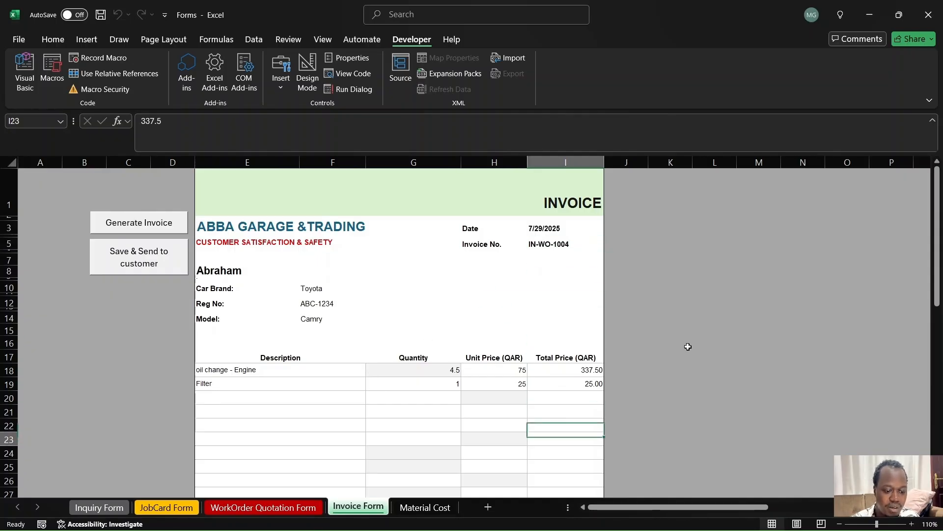
key("Up")
key("Up")
key("Up")
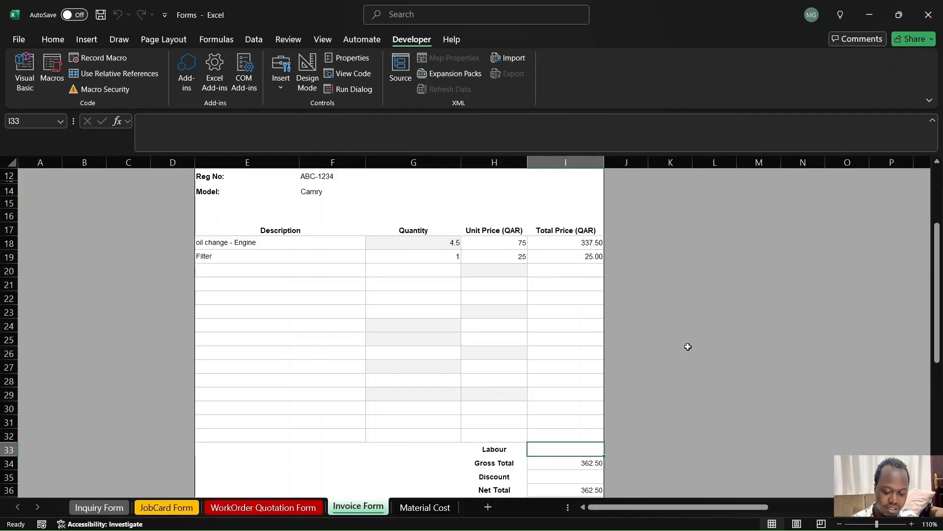
type("50")
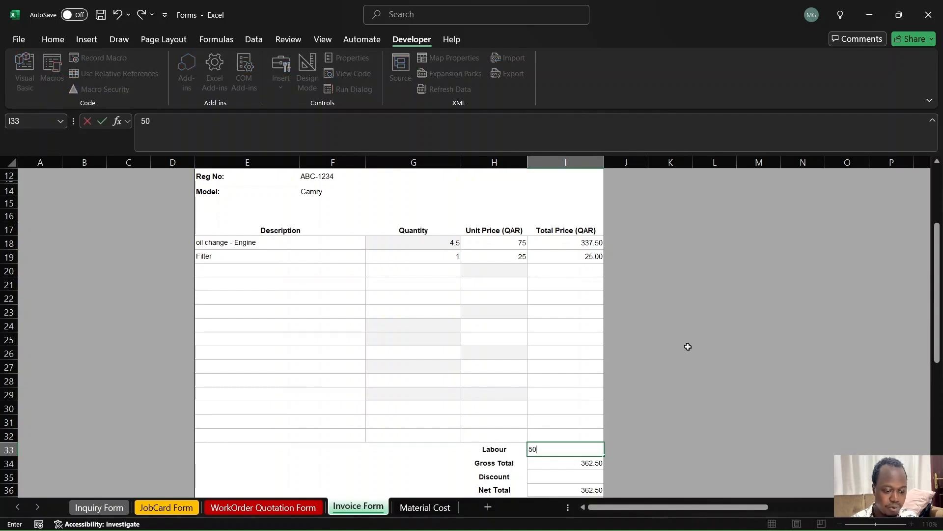
key("Return")
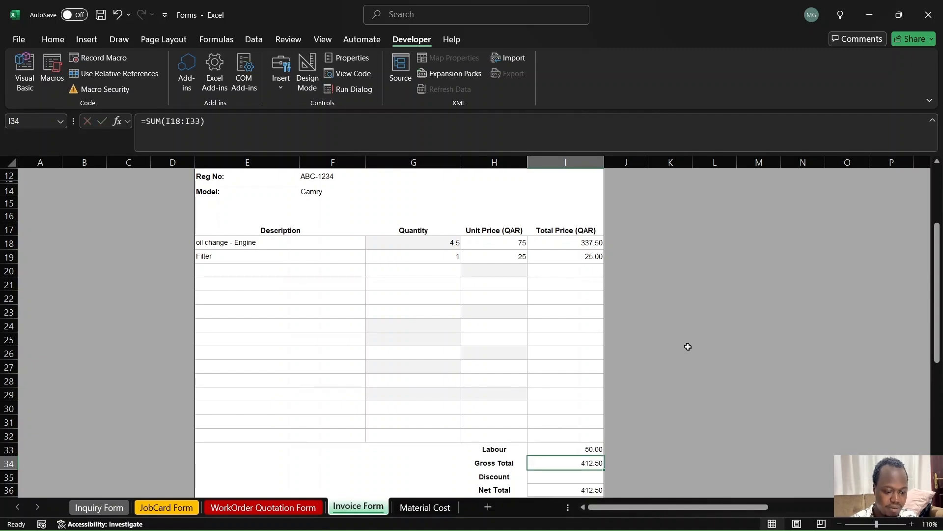
Set the invoice's labour charge to 450, leaving the Discount cell empty.
key("Up")
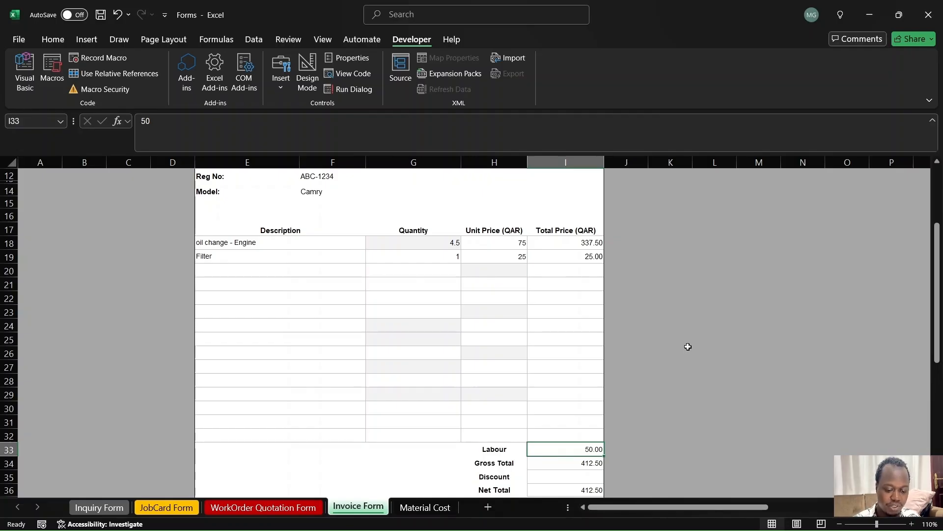
key("BackSpace")
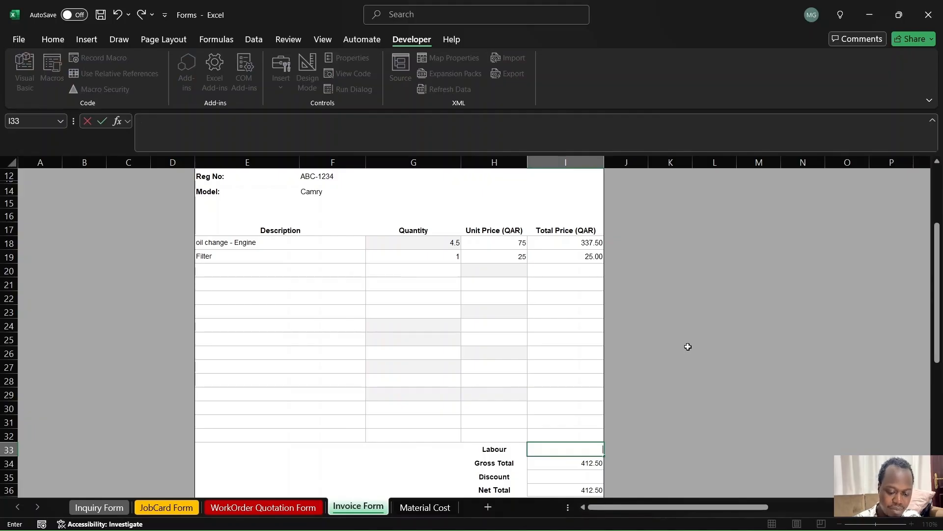
type("450")
key("Return")
key("Return")
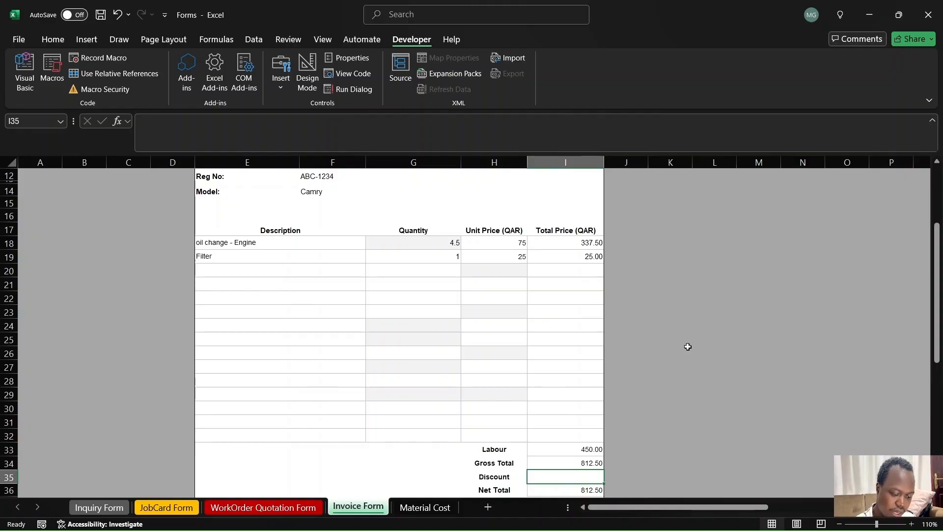
Save the invoice and send it to the customer, closing the WhatsApp sharing page and dismissing the completion message.
left_click(139, 347)
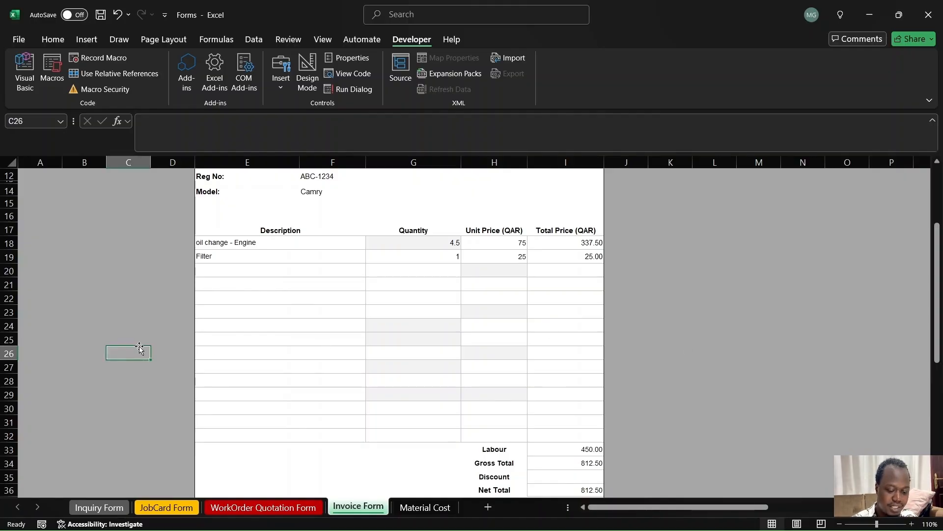
key("ctrl+Up")
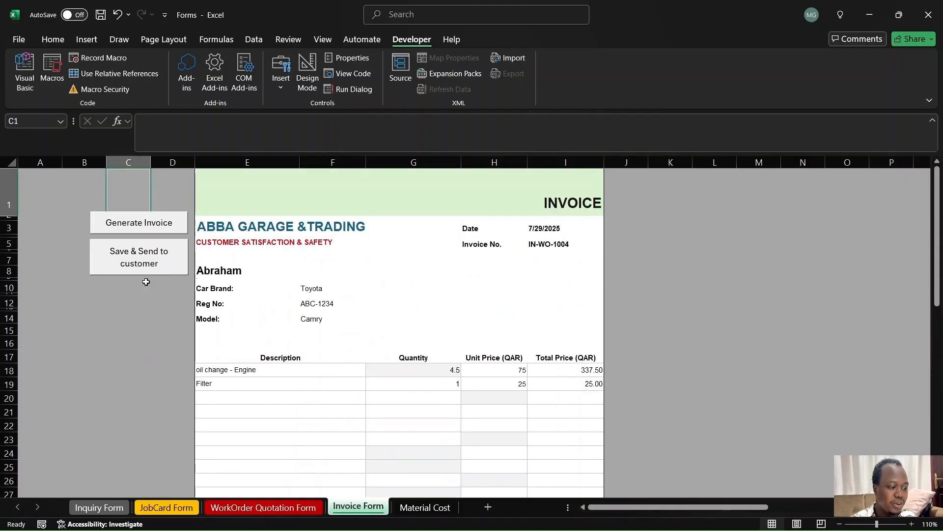
left_click(140, 251)
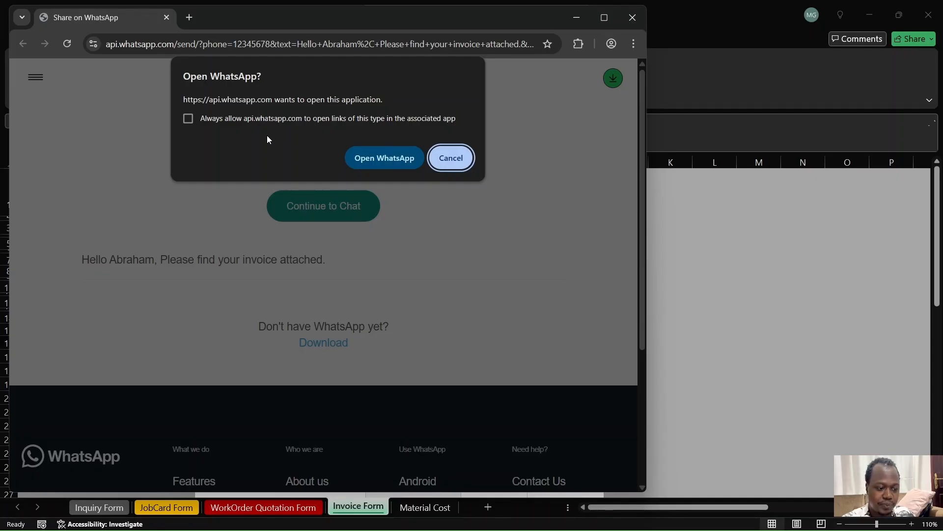
left_click(633, 17)
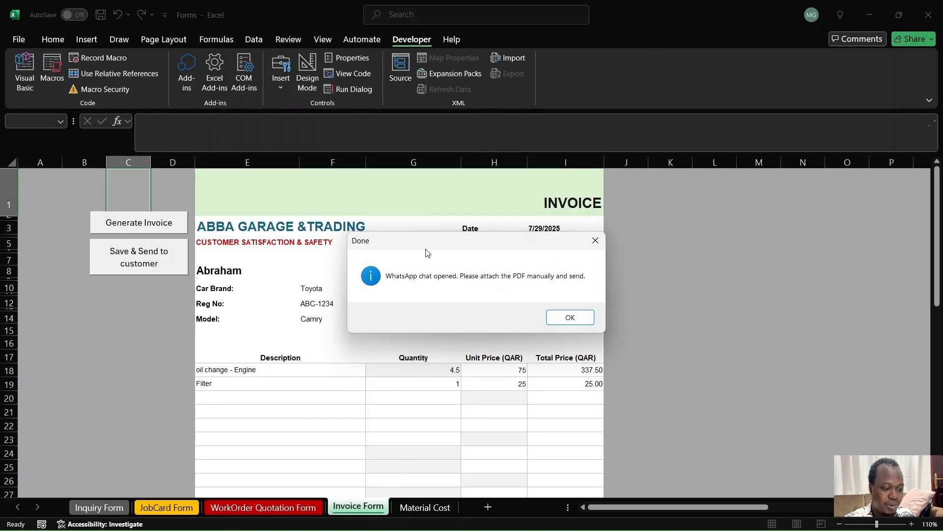
left_click(578, 318)
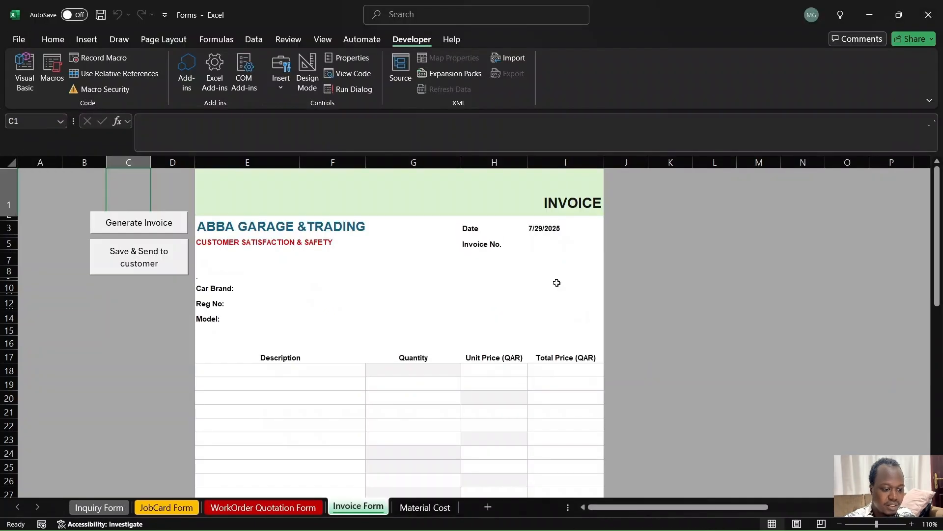
Preview the Invoices file in File Explorer's DATA folder and check the saved record's Invoice Id, Labour, Gross Total and Net Total.
key("alt+Tab")
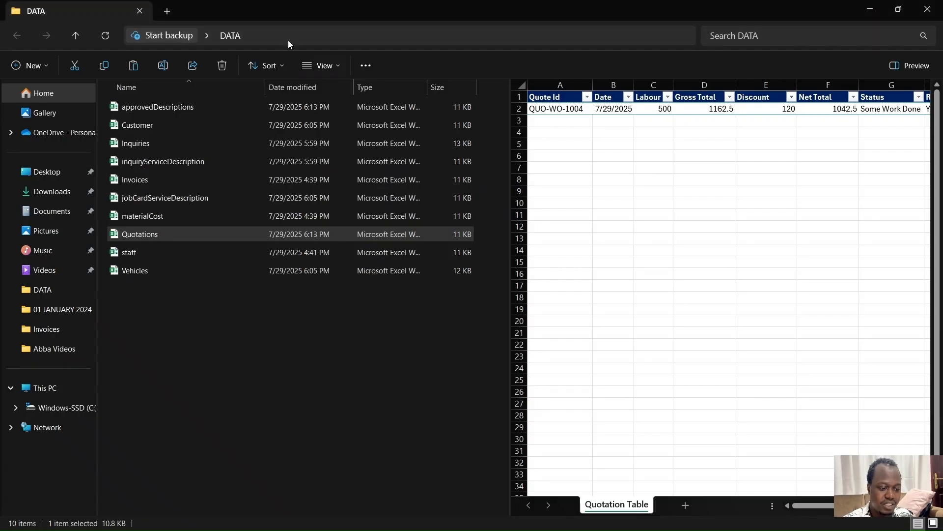
left_click(145, 181)
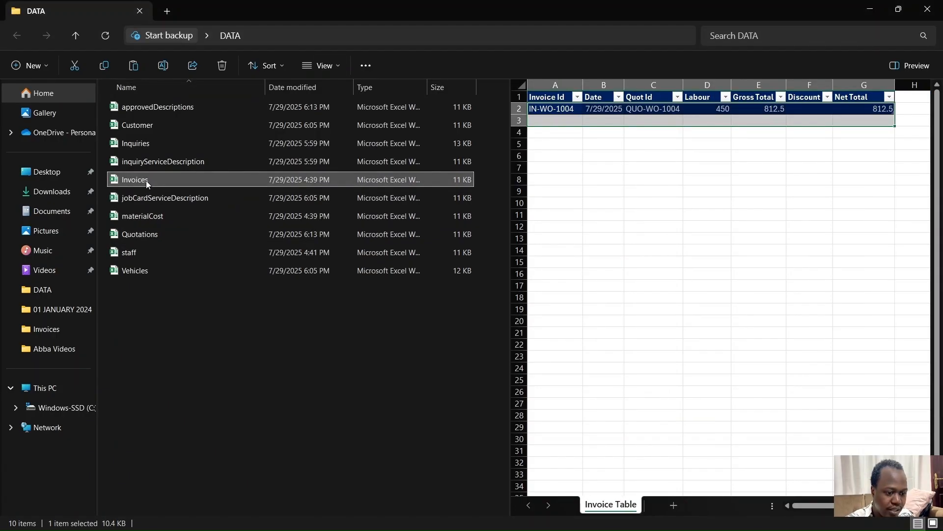
left_click(550, 110)
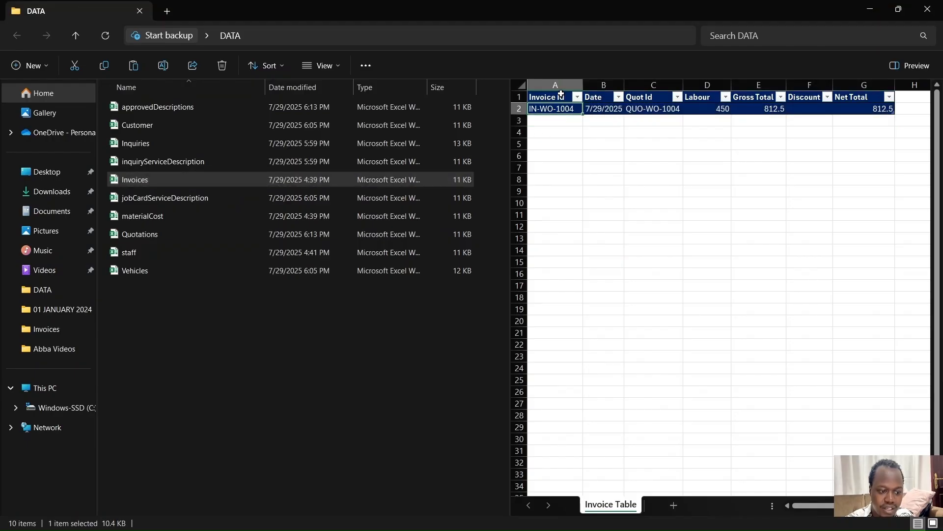
left_click(701, 114)
left_click(758, 109)
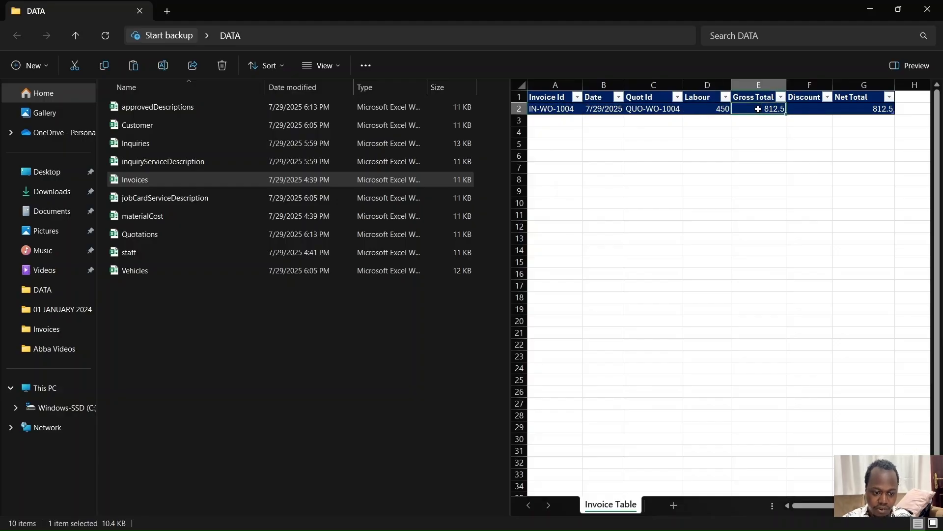
left_click(878, 108)
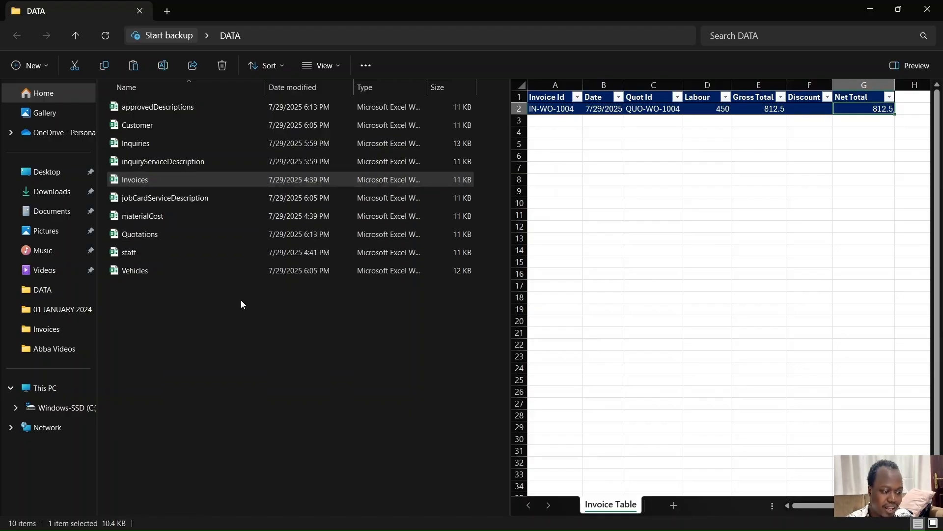
Open the Invoices folder from the desktop, preview the saved invoice PDF down to its totals, and close the folder.
key("alt+Tab")
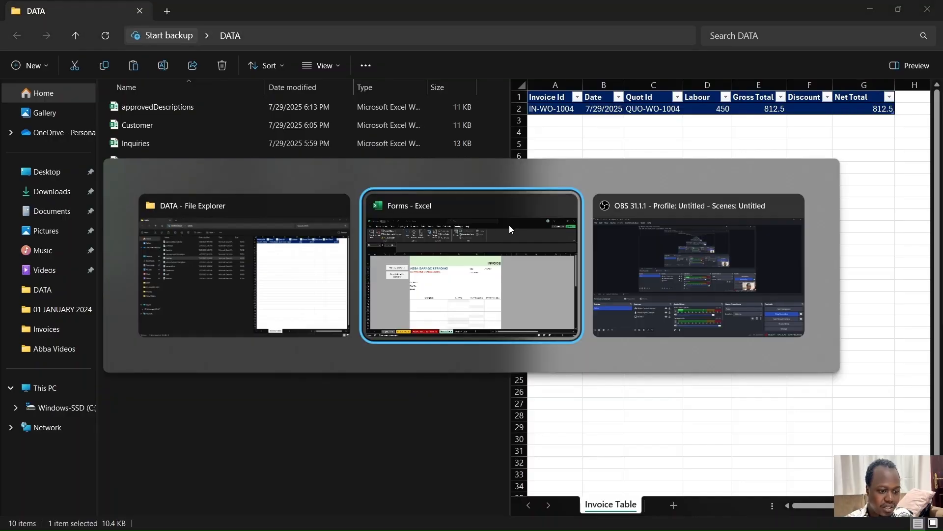
key("super+d")
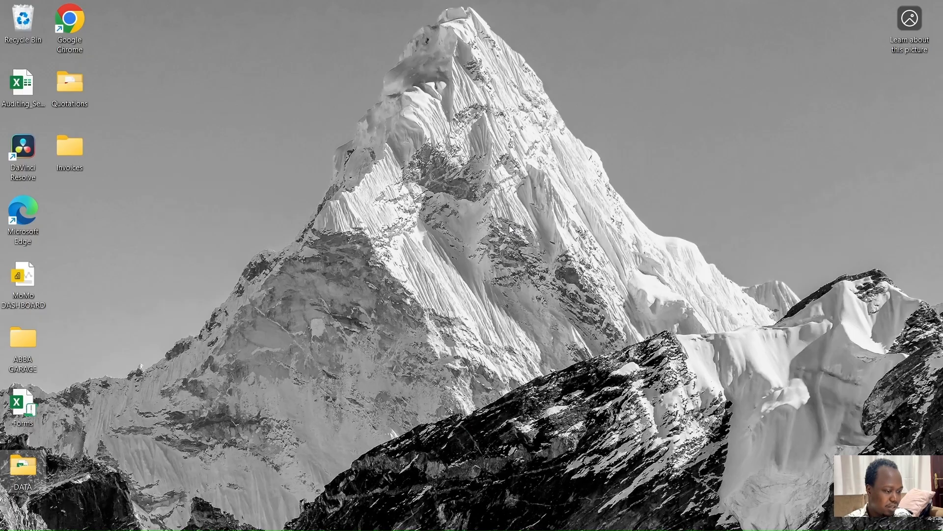
double_click(69, 159)
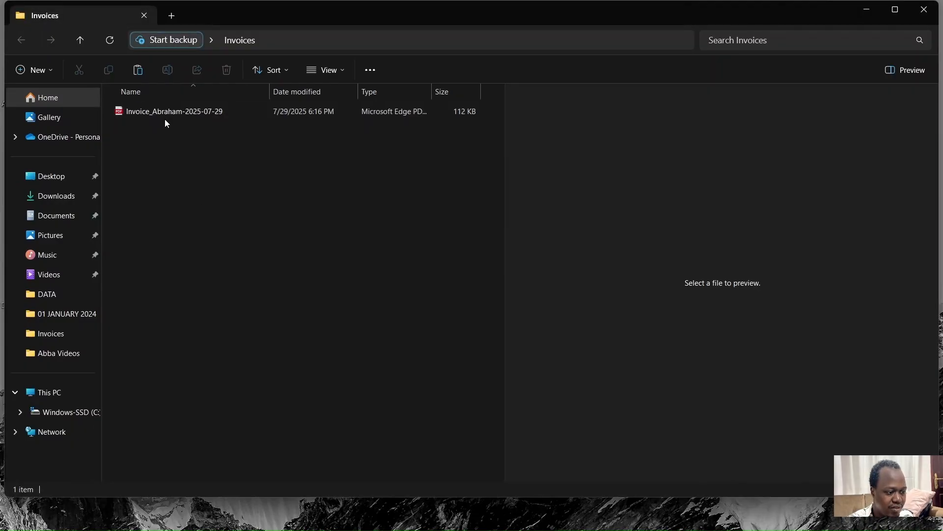
left_click(214, 112)
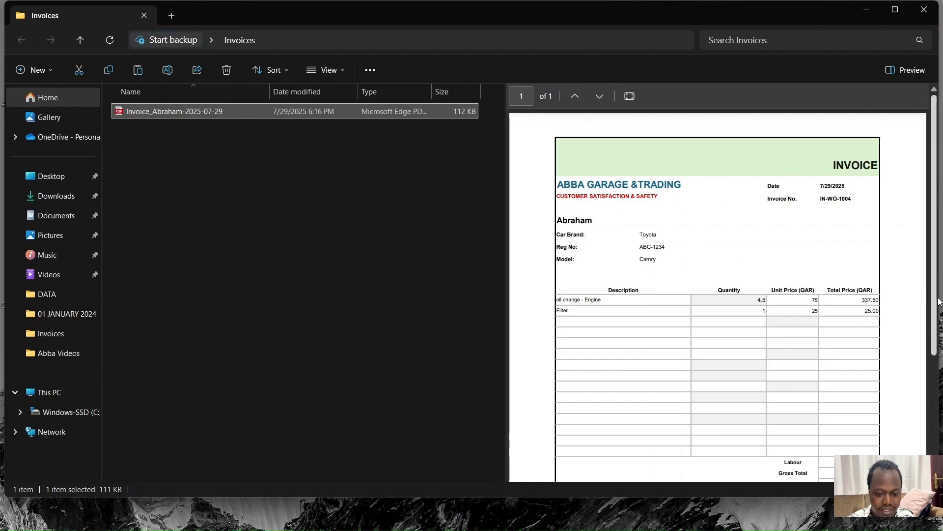
left_click_drag(934, 301, 939, 322)
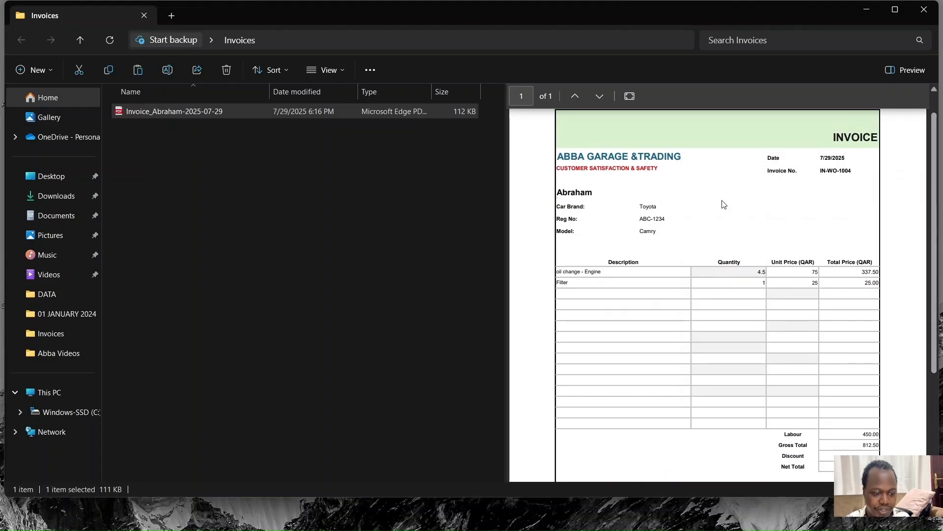
left_click(925, 9)
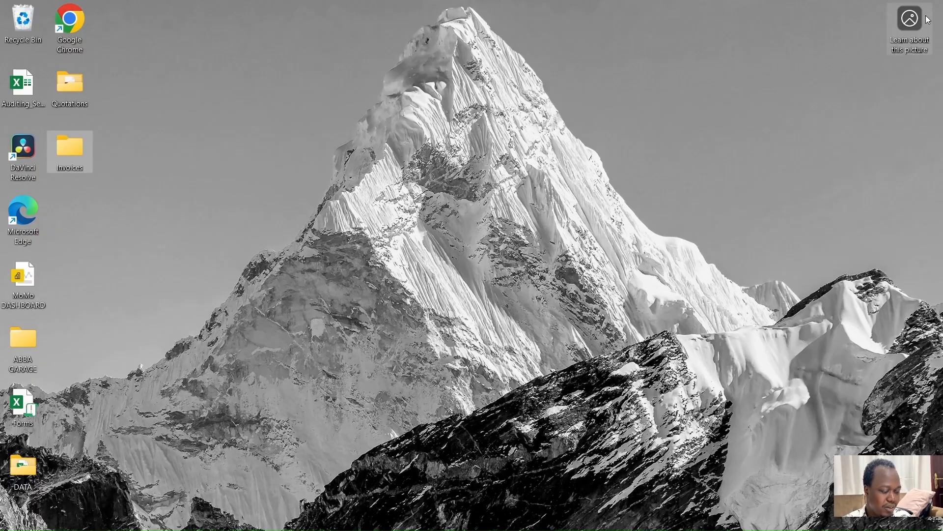
Return to Excel and generate a materials purchase request on the Material Cost sheet from the saved quotation's number.
key("alt+Tab")
key("Tab")
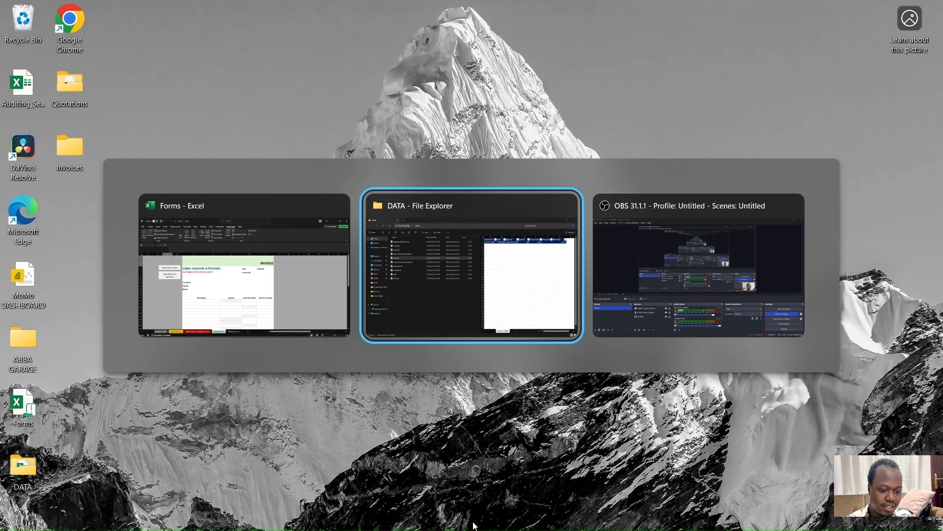
key("Tab")
key("Tab")
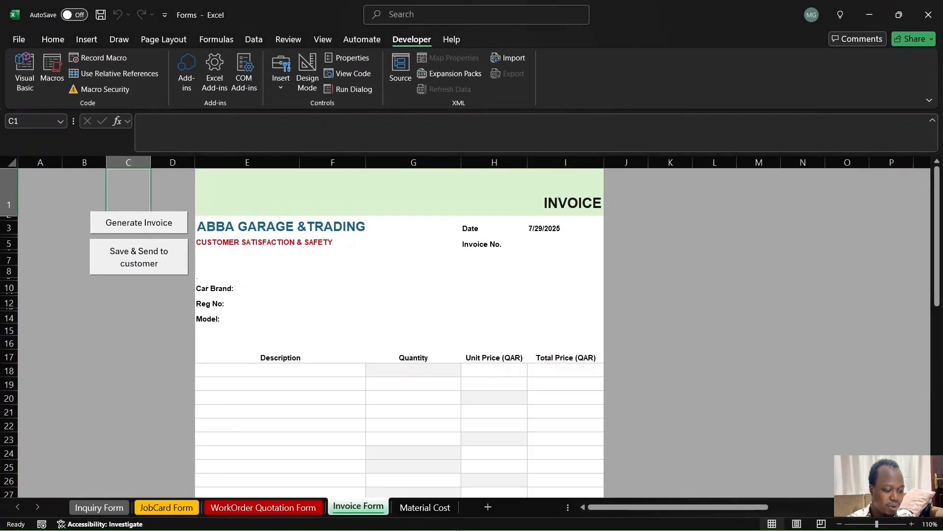
left_click(426, 509)
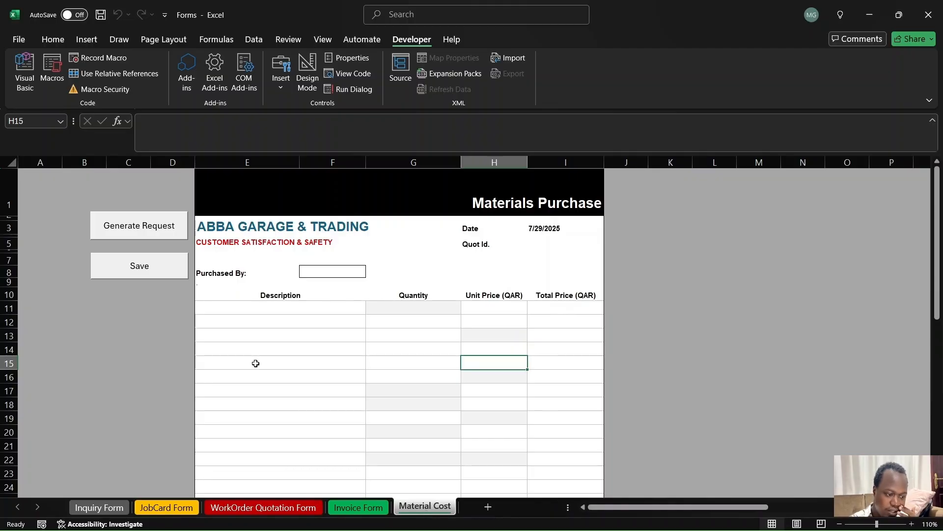
left_click(337, 278)
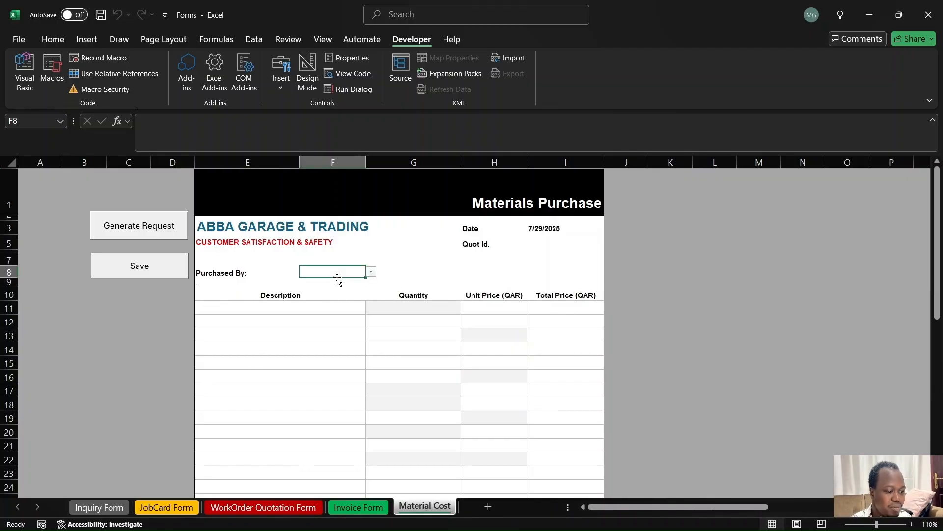
left_click(148, 228)
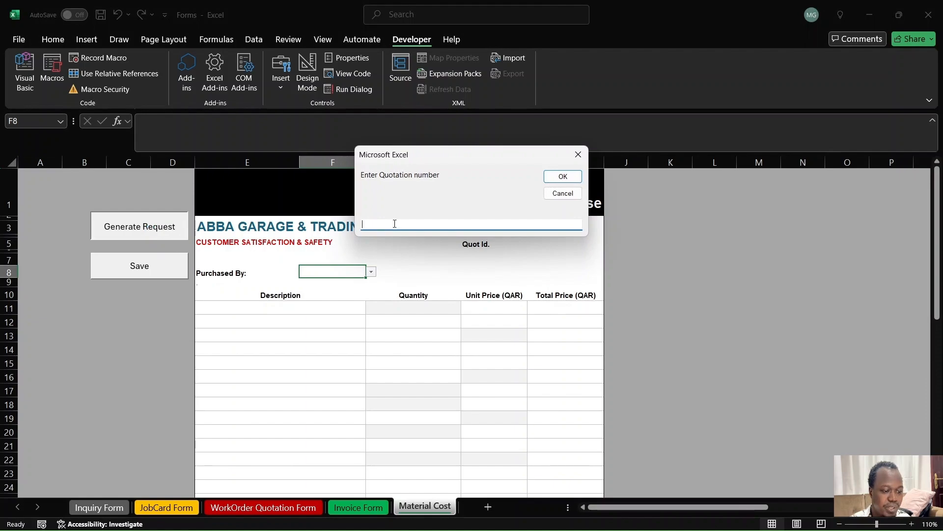
type("QUO")
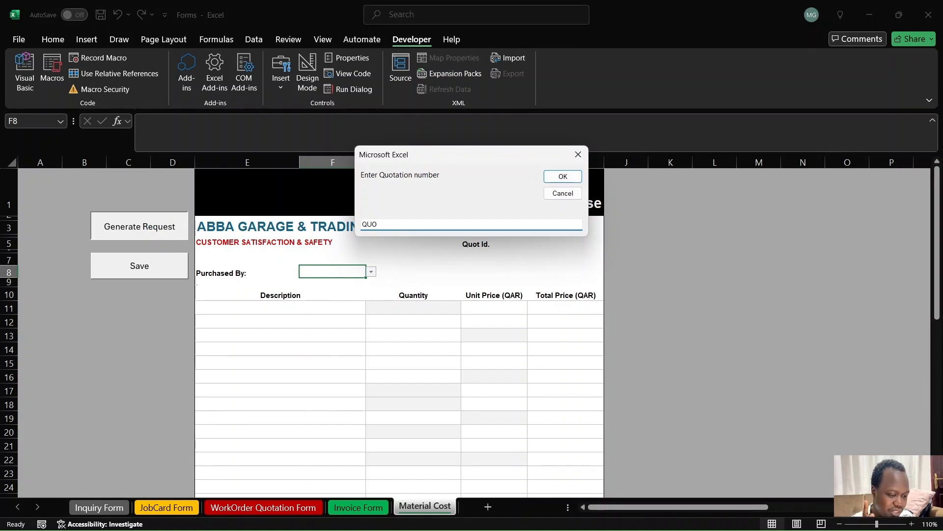
type("-WO")
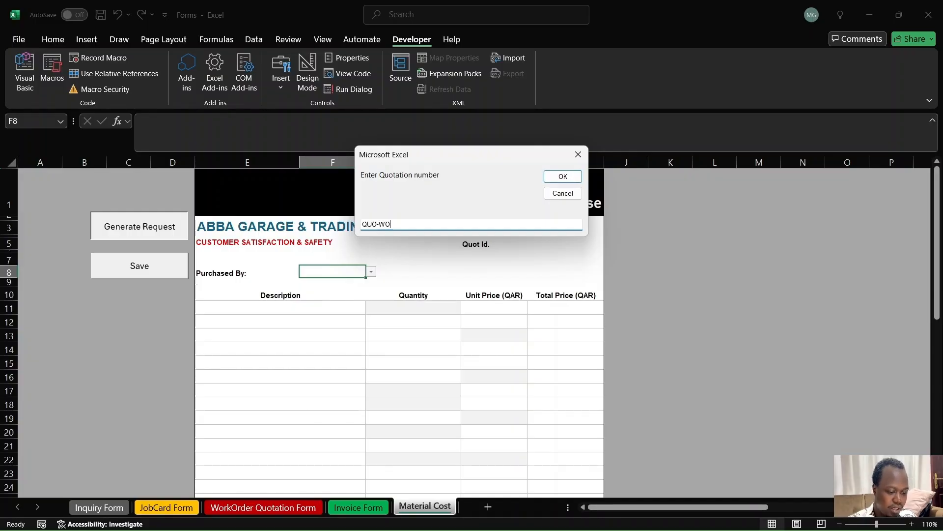
type("-1004")
key("Return")
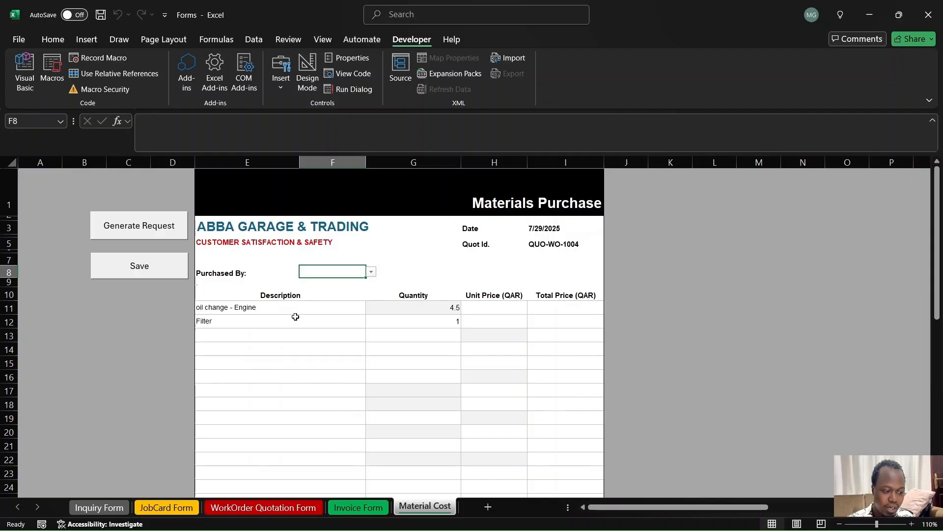
Choose the staff member's name for Purchased By and set the oil change - Engine unit price to 70.
left_click(372, 272)
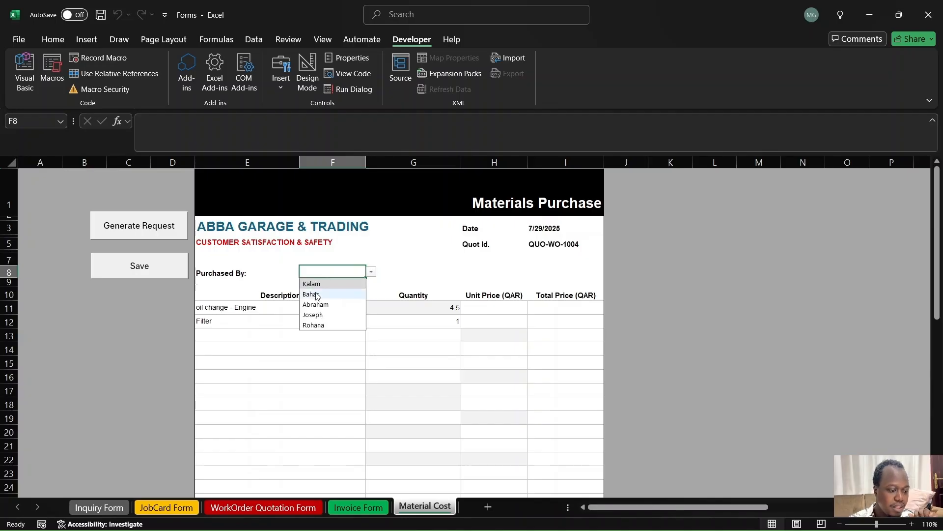
left_click(325, 305)
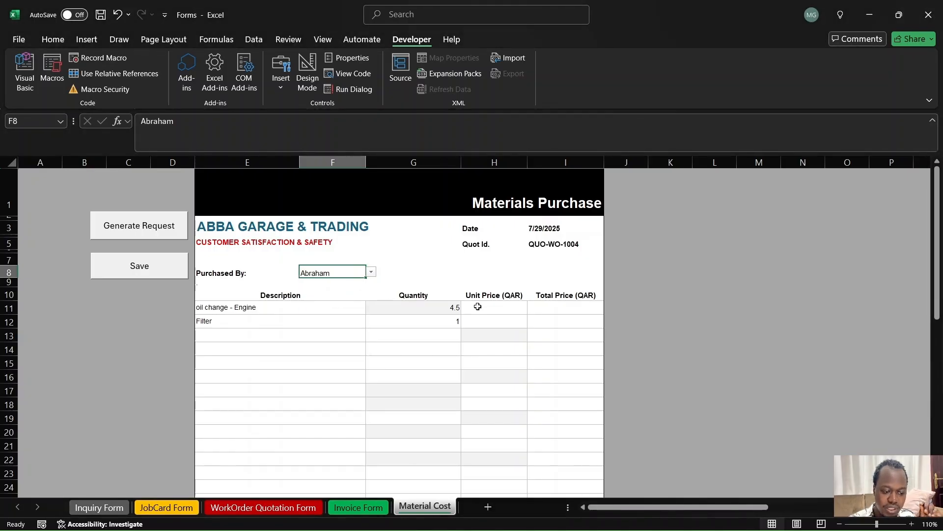
left_click(480, 308)
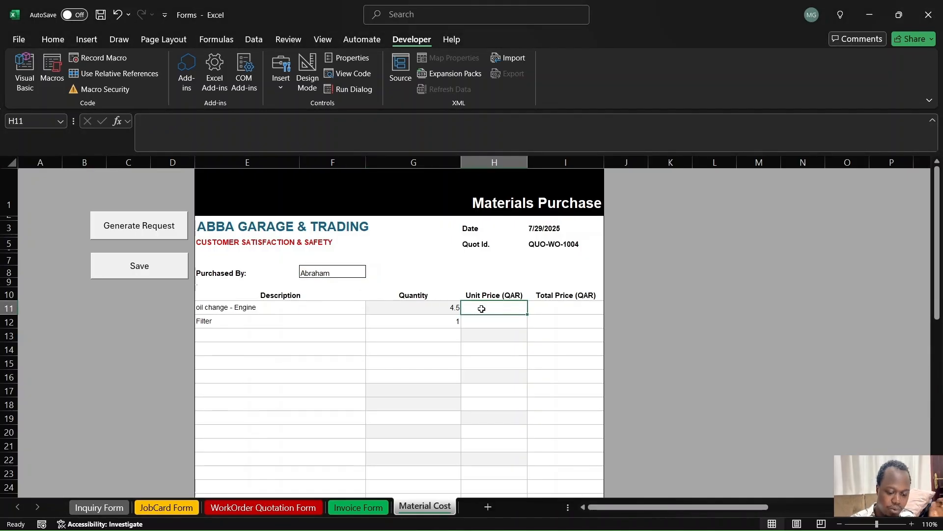
type("70")
key("Return")
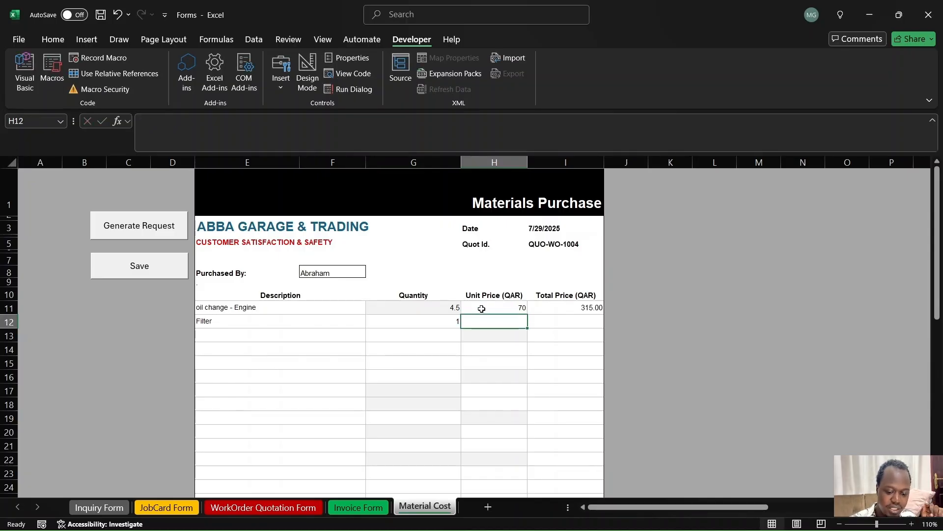
Set the Filter unit price to 18 and save the materials purchase record.
type("8")
key("BackSpace")
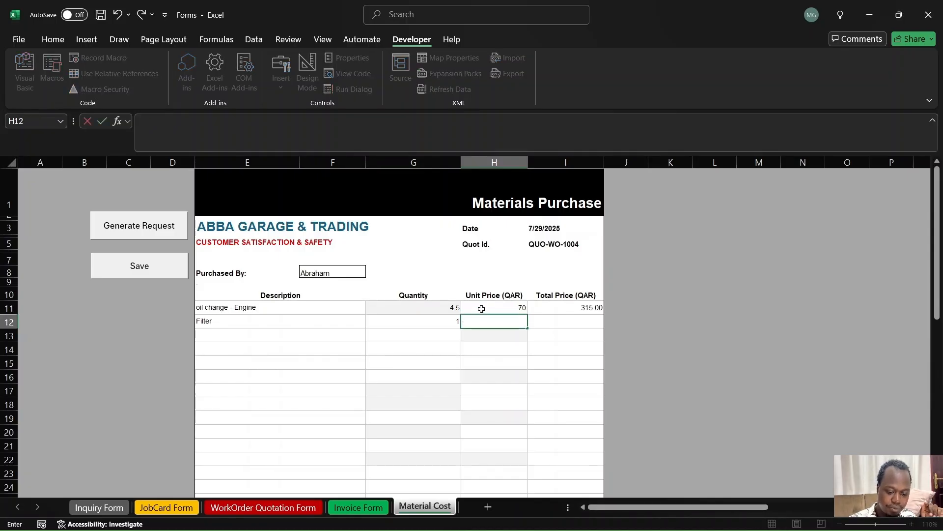
type("18")
key("Return")
left_click(644, 307)
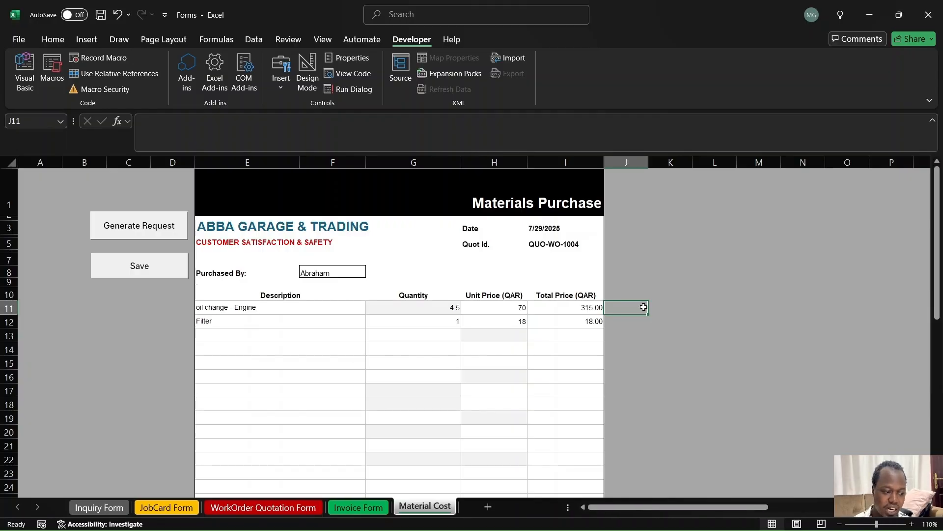
left_click(138, 269)
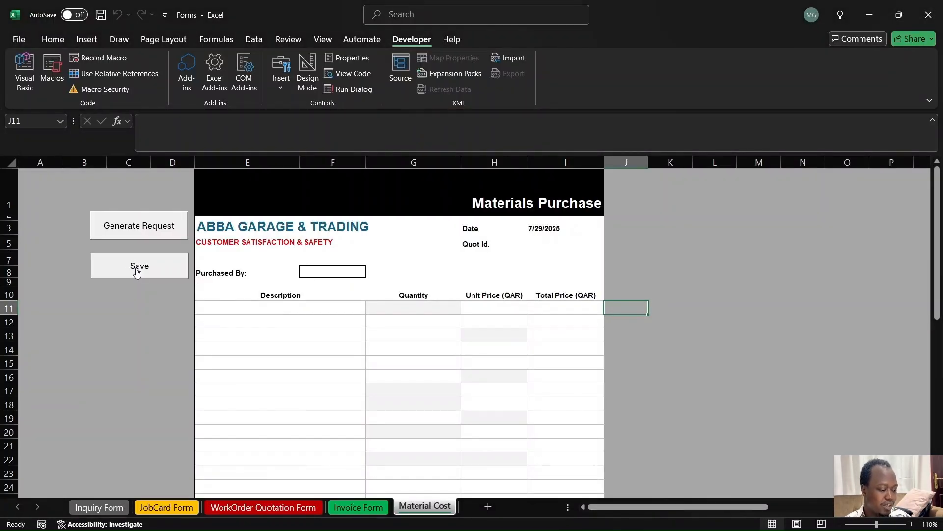
Open the materialCost file from File Explorer's DATA folder, check the saved purchase rows, and return to the Material Cost sheet.
key("alt+Tab")
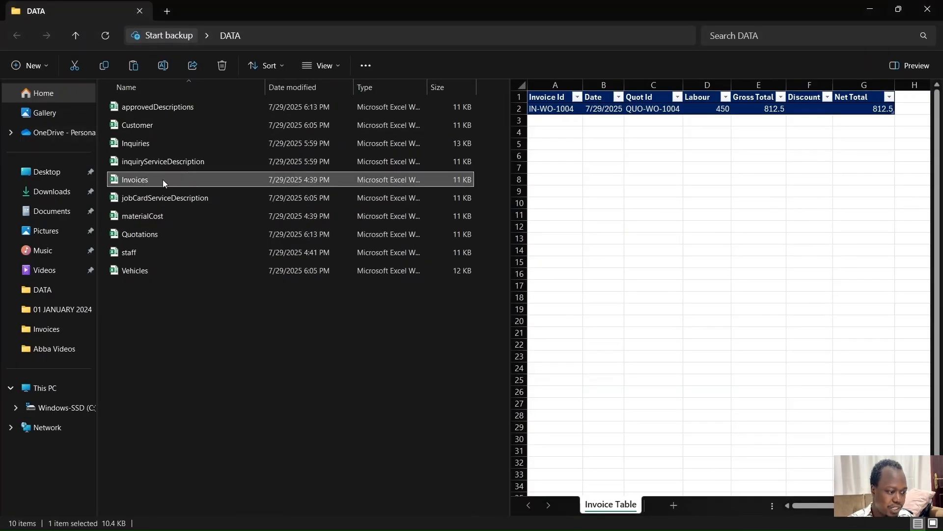
double_click(164, 216)
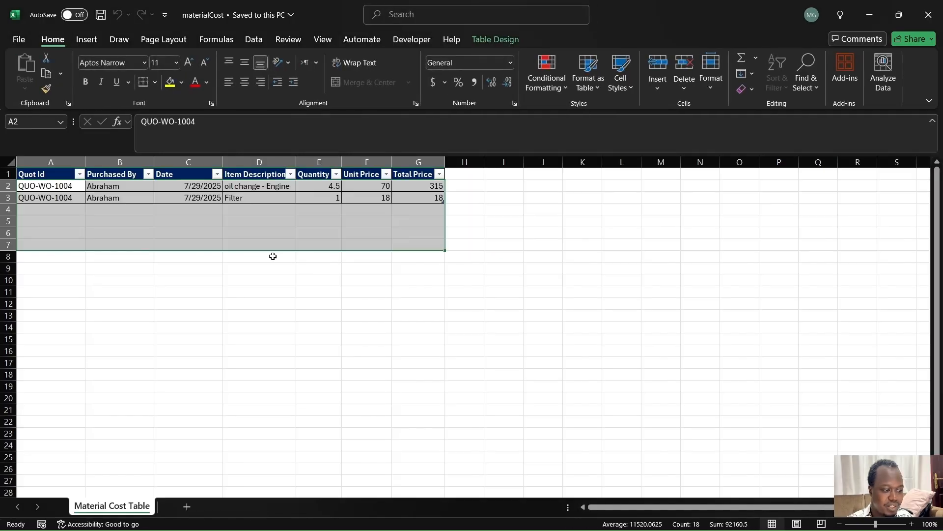
left_click_drag(273, 256, 52, 194)
left_click(89, 279)
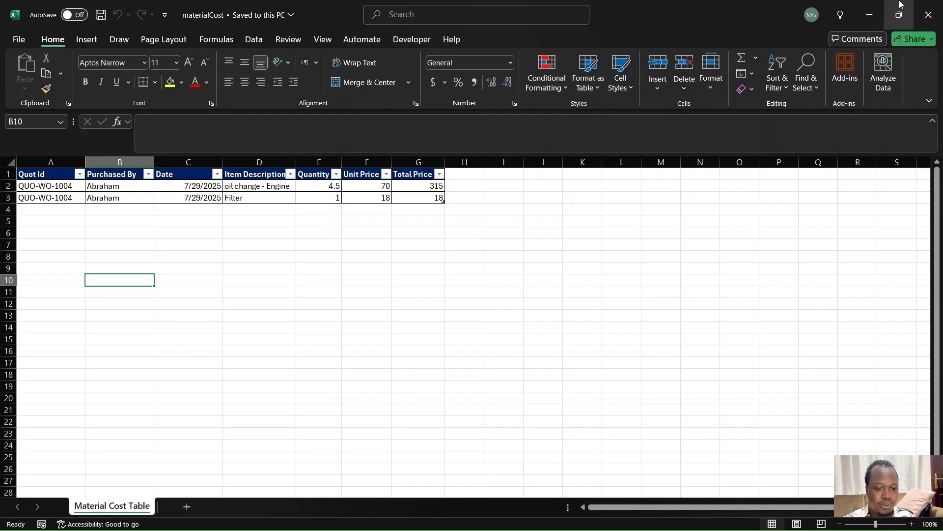
left_click(865, 10)
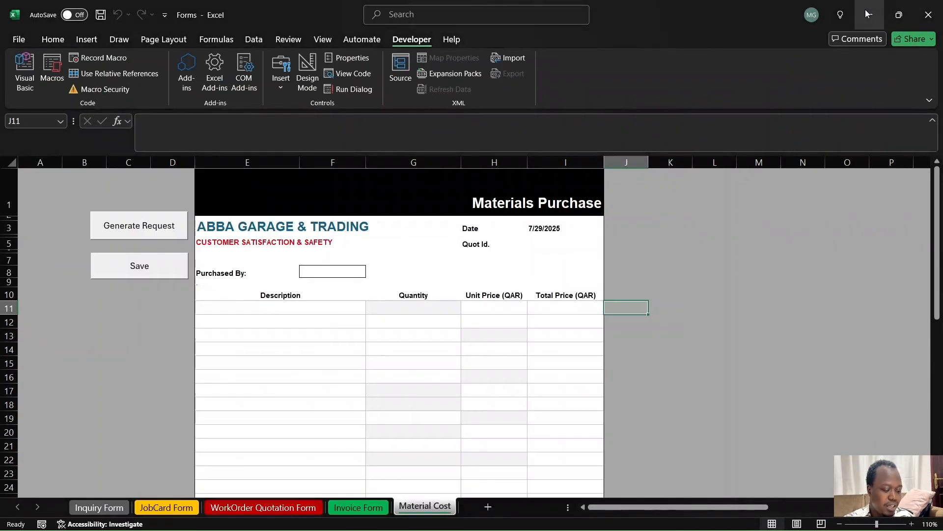